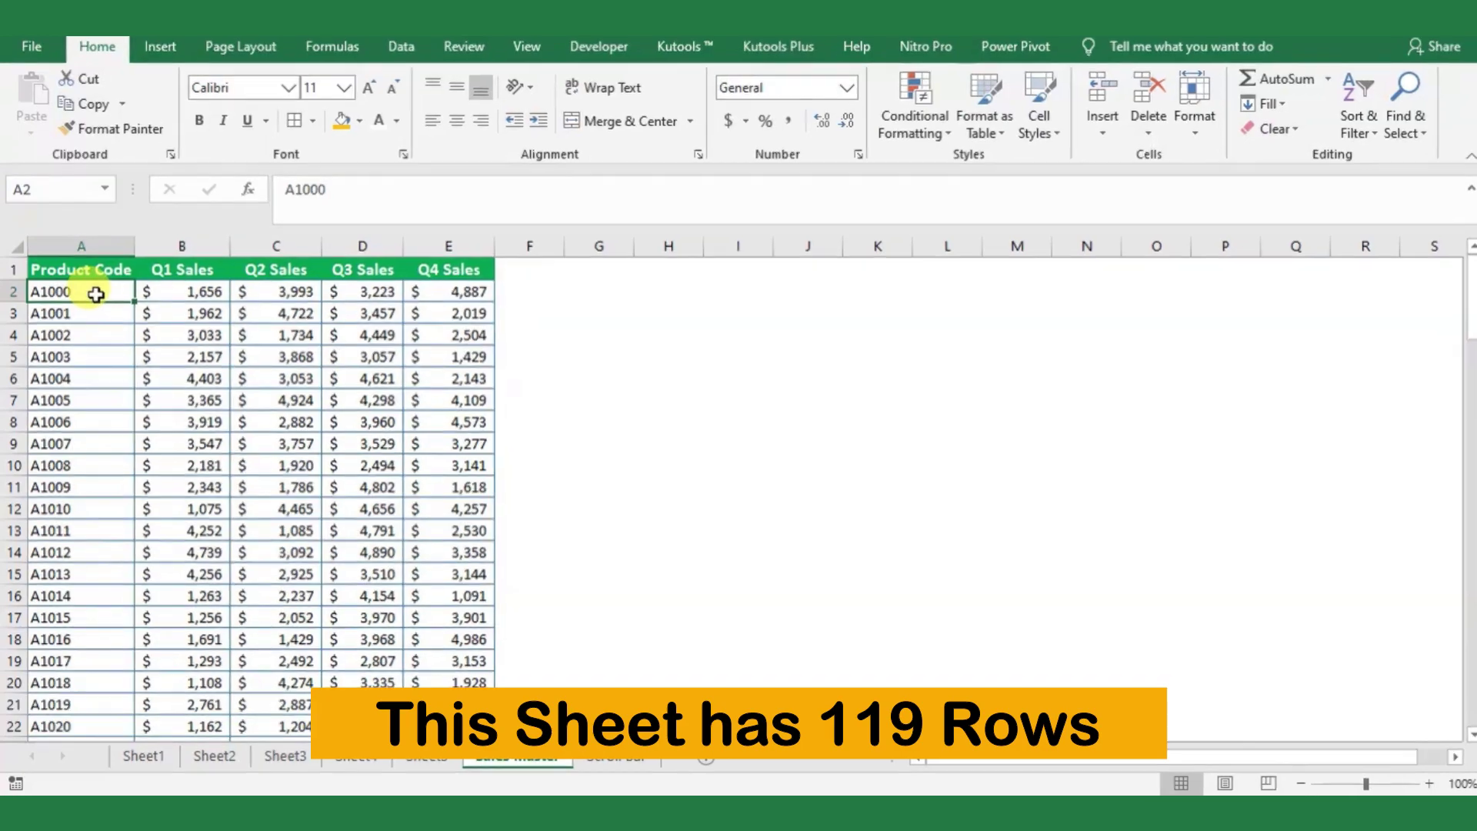
Step: Copy the Sales Master headings A1:E1 into B1 of the Scroll Bar sheet
key("ctrl+shift+Down")
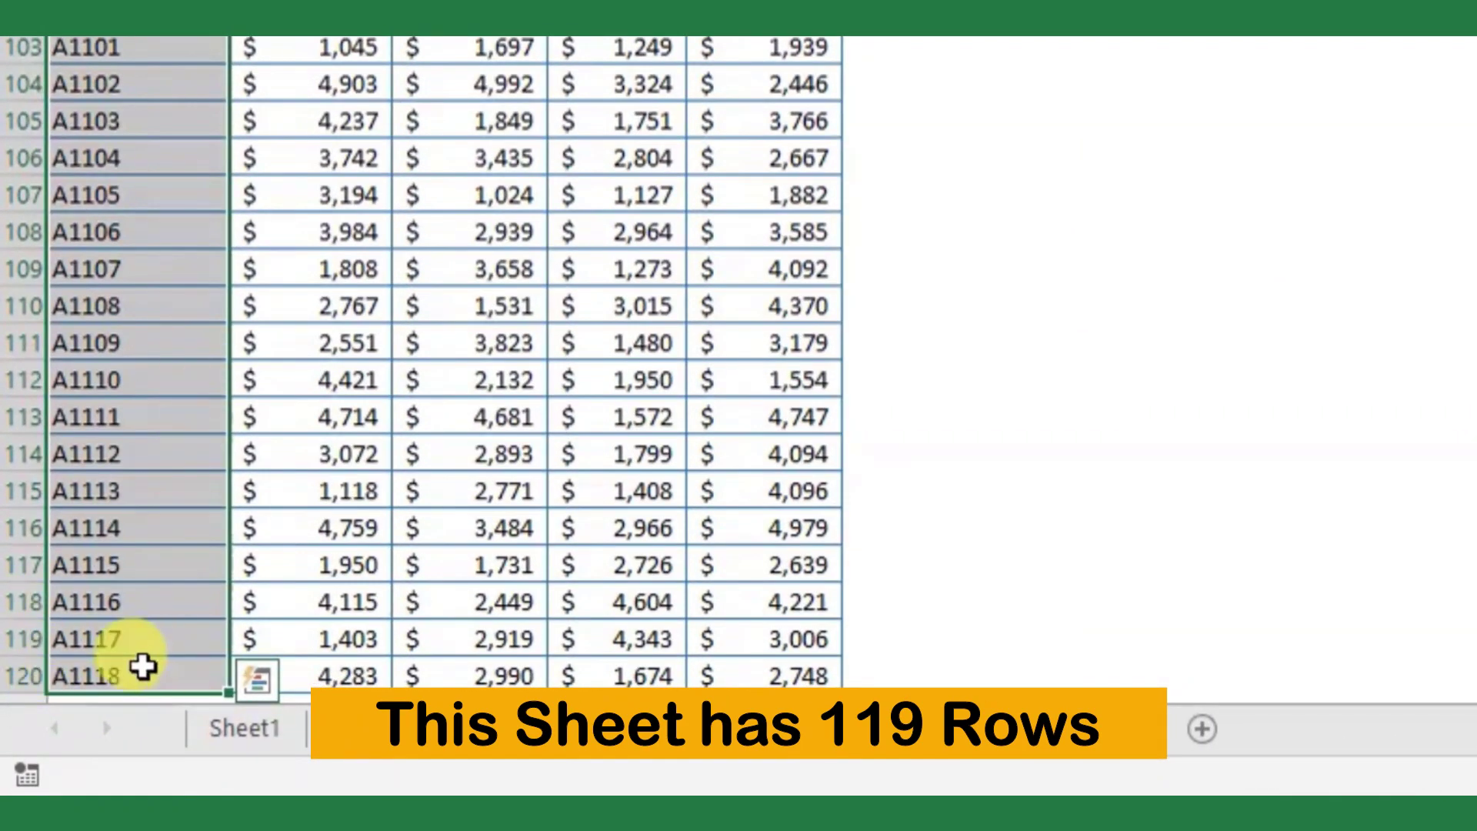
key("ctrl+shift+Up")
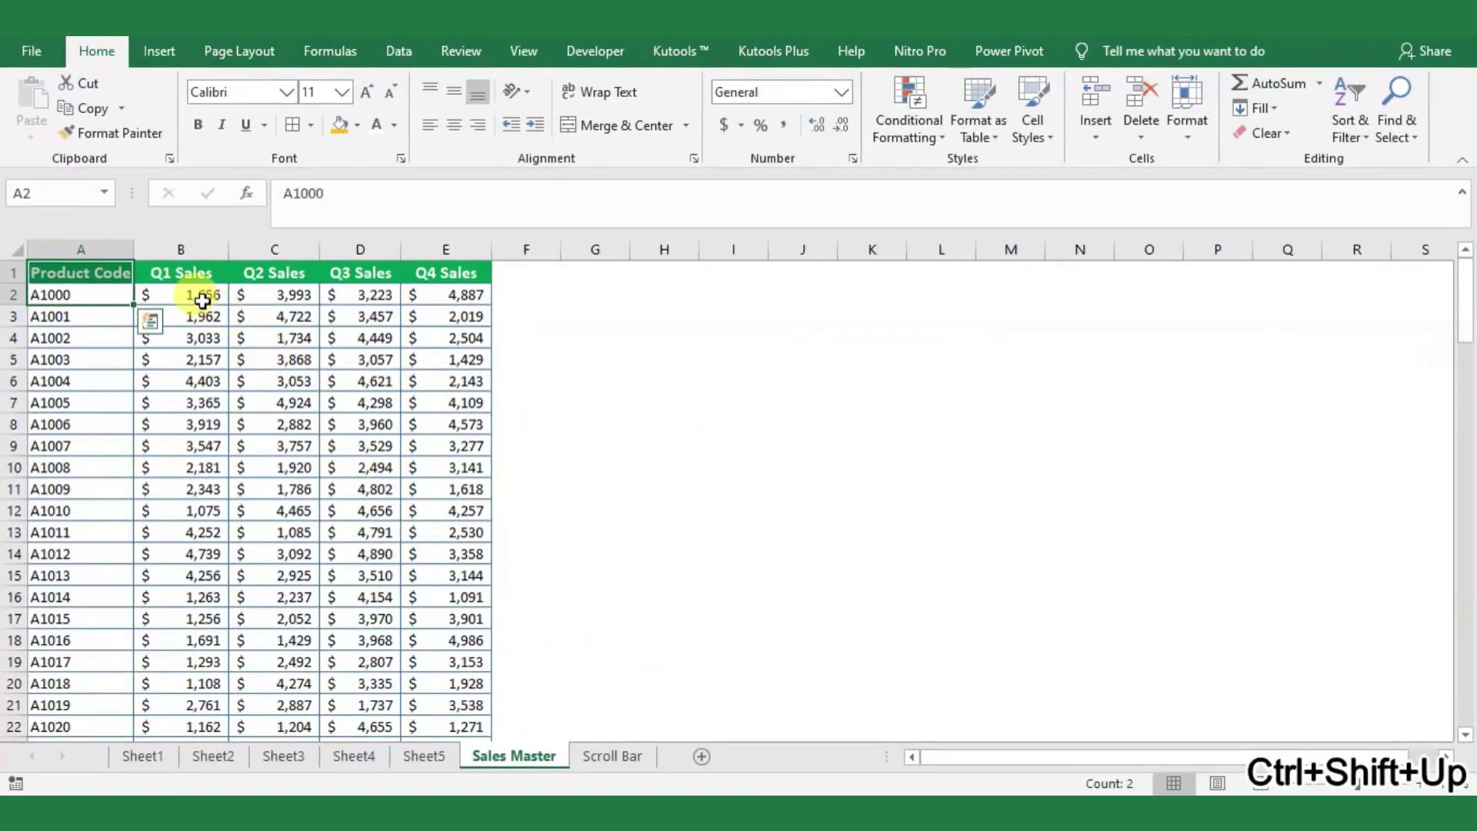
left_click(201, 300)
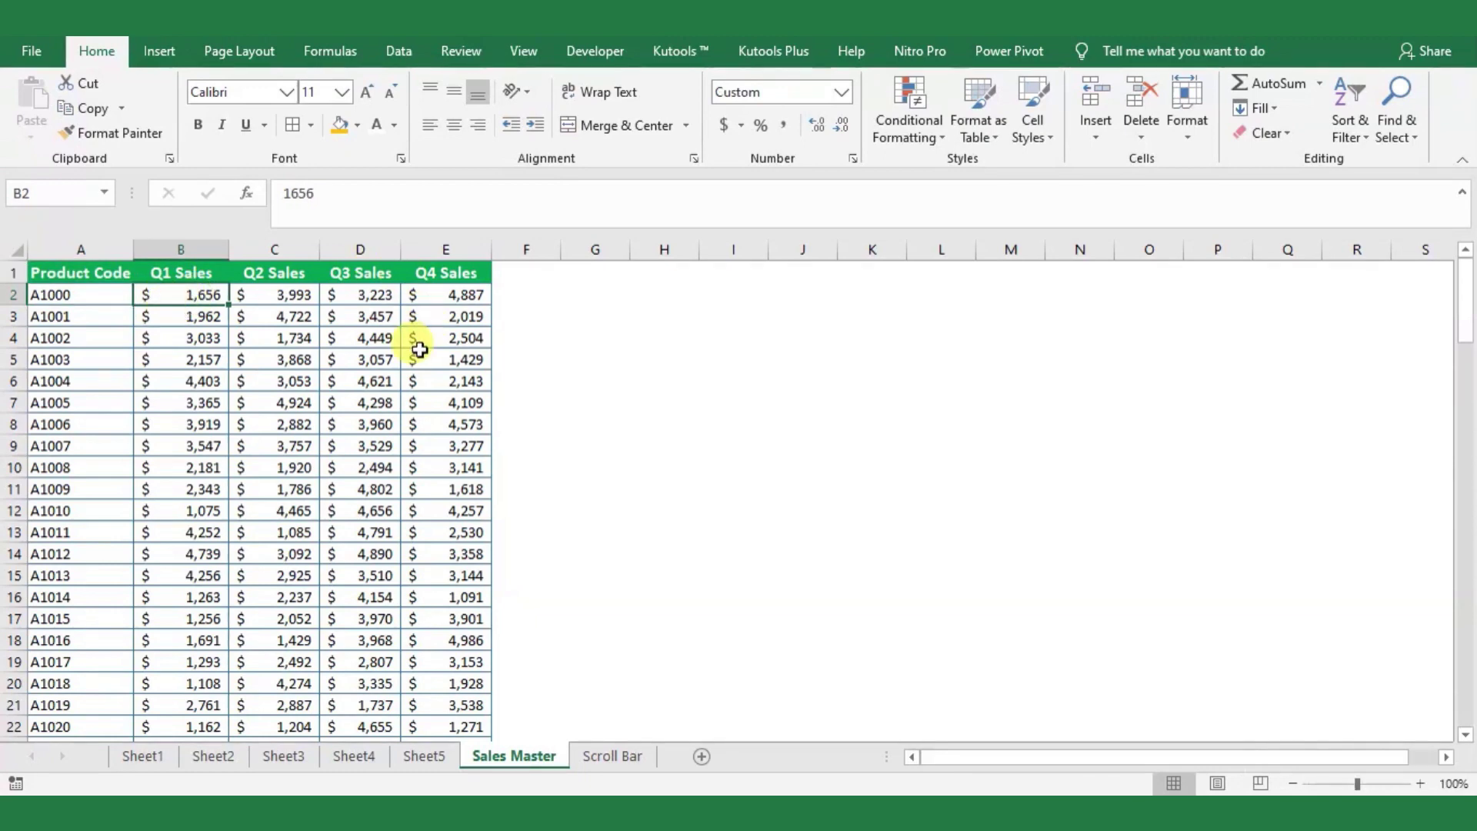
left_click_drag(72, 274, 445, 273)
key("ctrl+c")
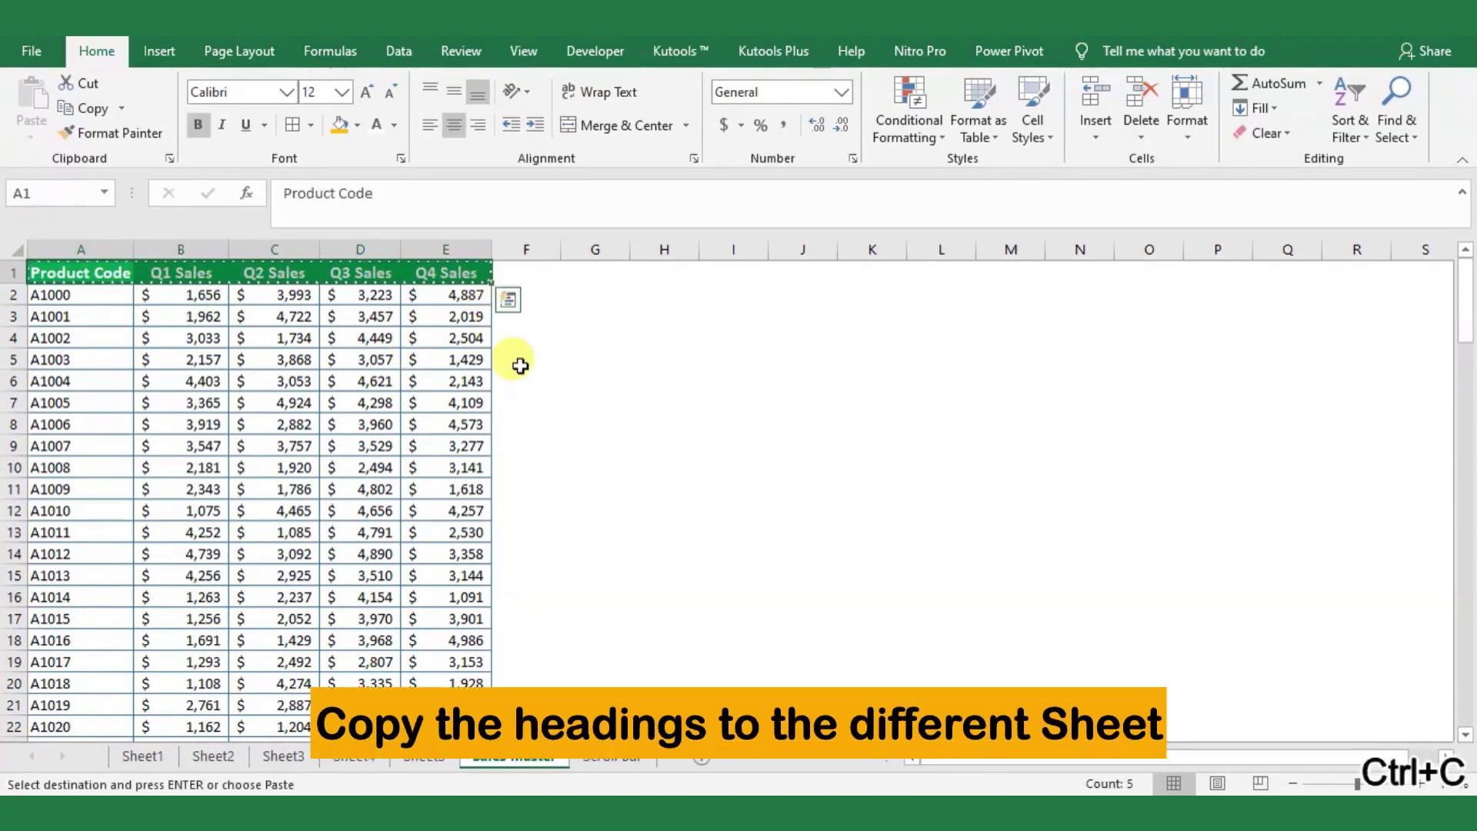
left_click(612, 756)
left_click(133, 274)
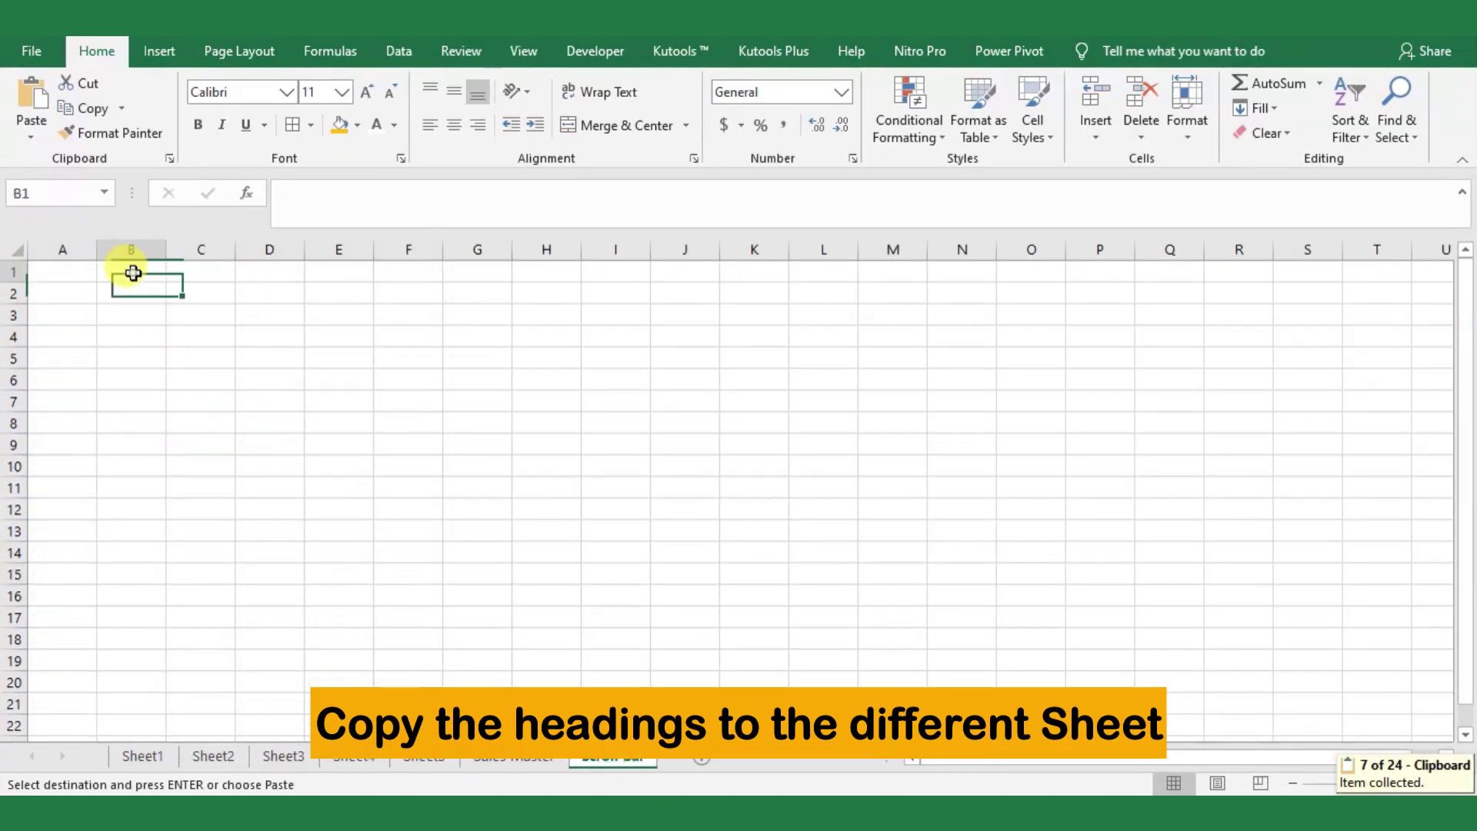
key("ctrl+v")
Step: Widen columns C through F equally to fit the quarterly sales headings
left_click(200, 295)
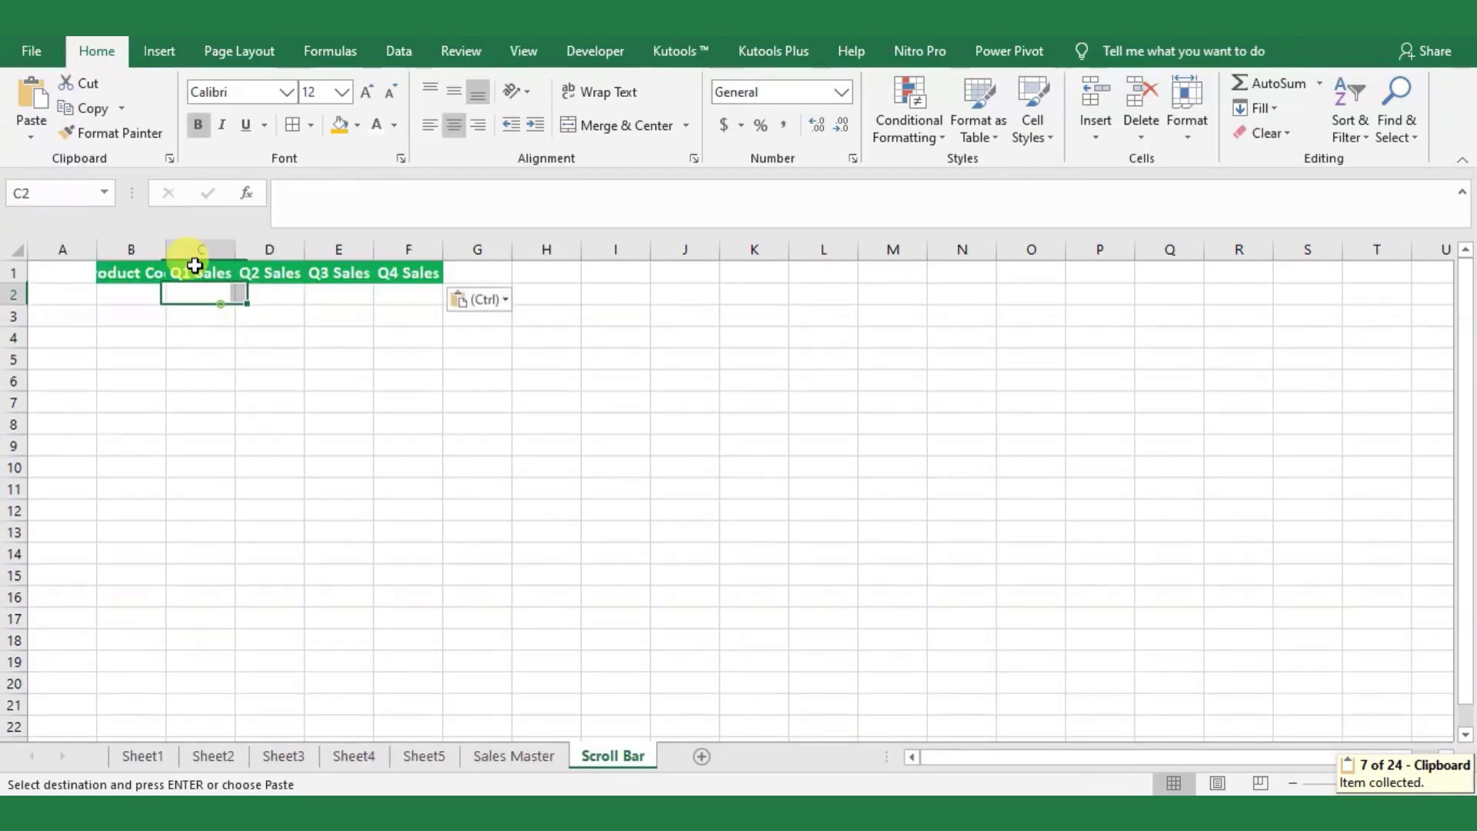
left_click_drag(170, 243, 424, 248)
left_click(427, 378)
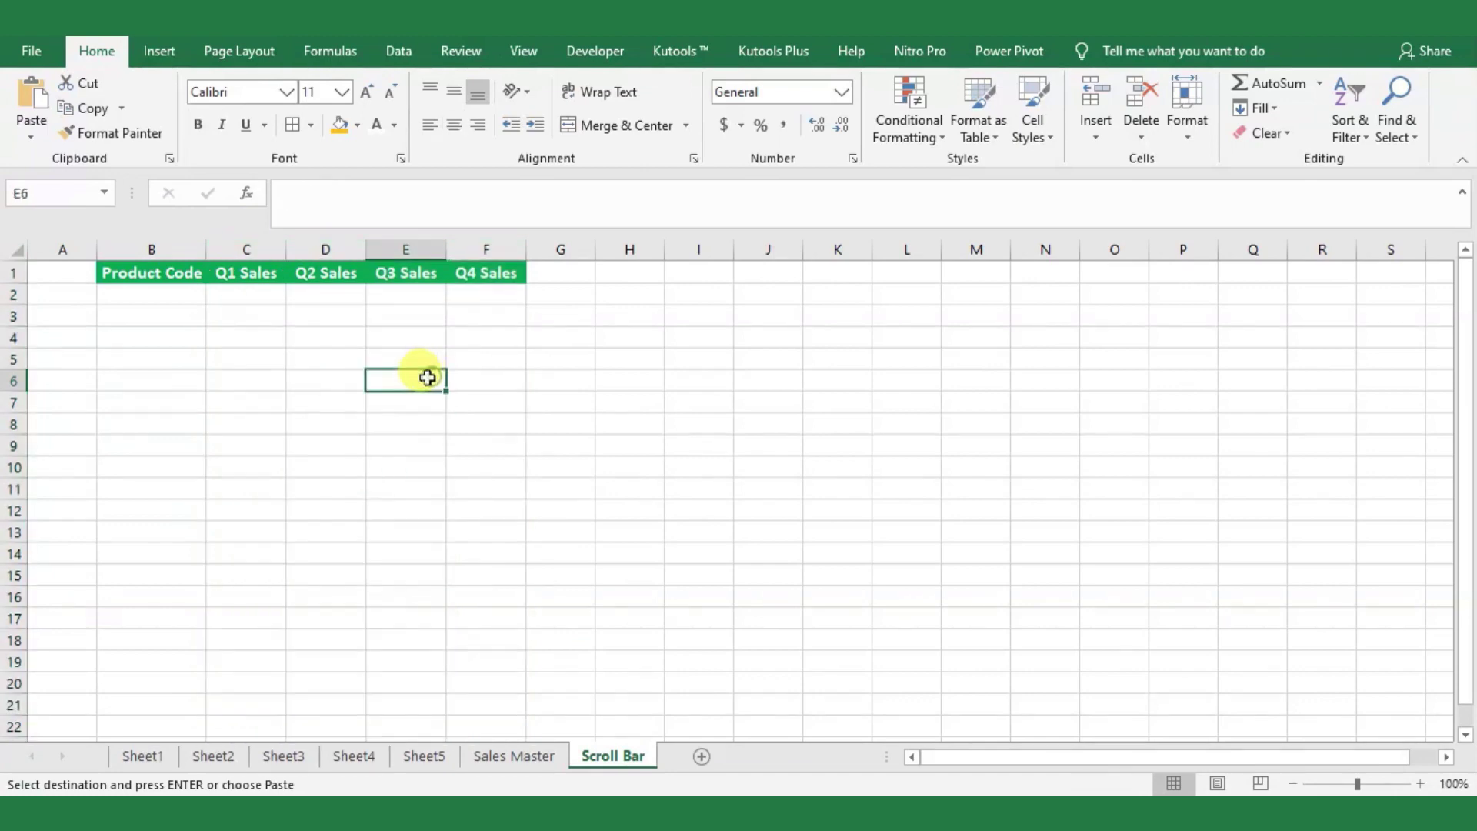
left_click(140, 299)
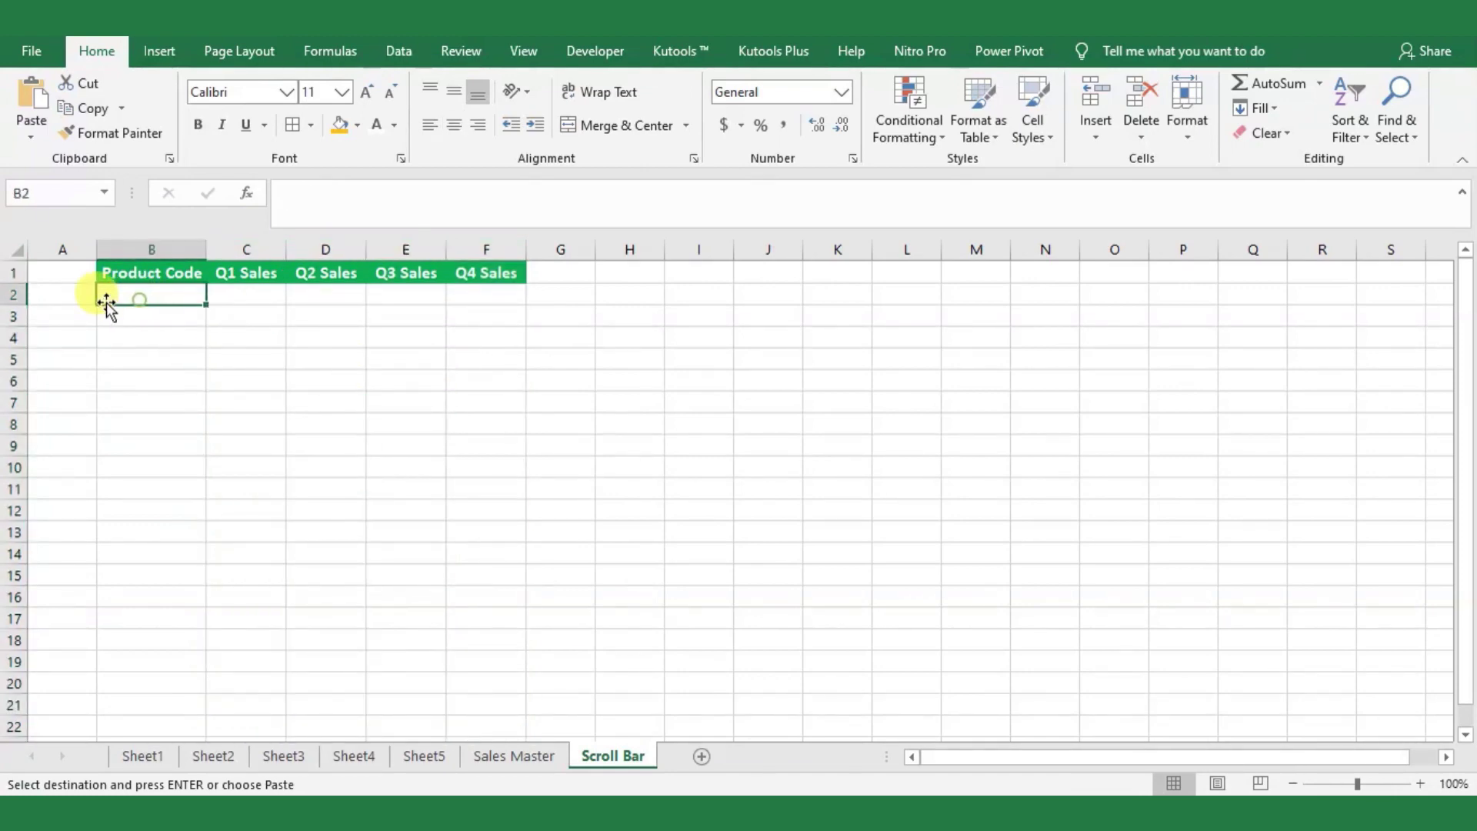
Step: Label H1 'Ref. Cell' and fill I1 beside it orange
double_click(616, 274)
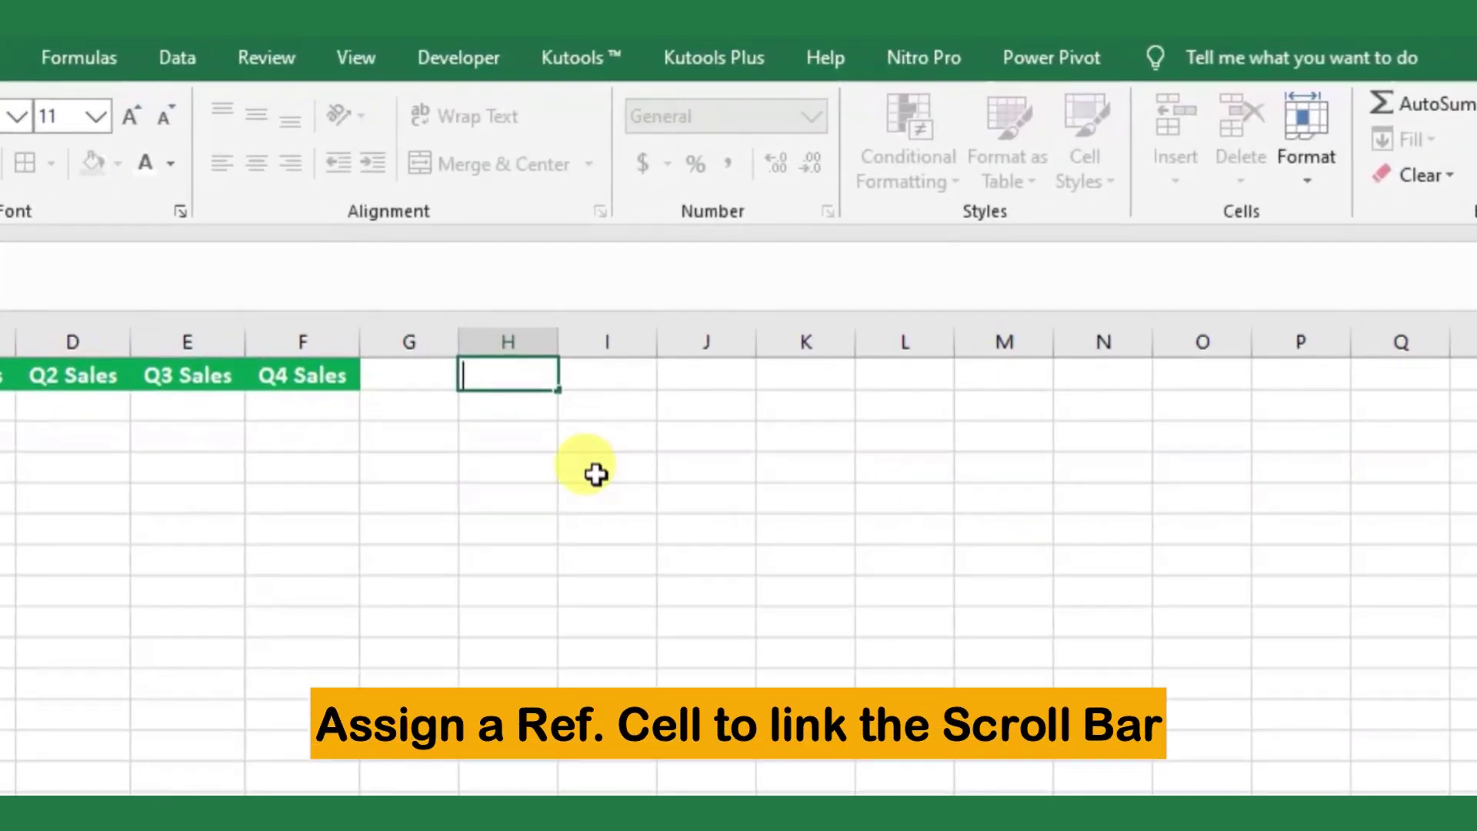
left_click(597, 474)
left_click(512, 385)
type("Ref. Cell")
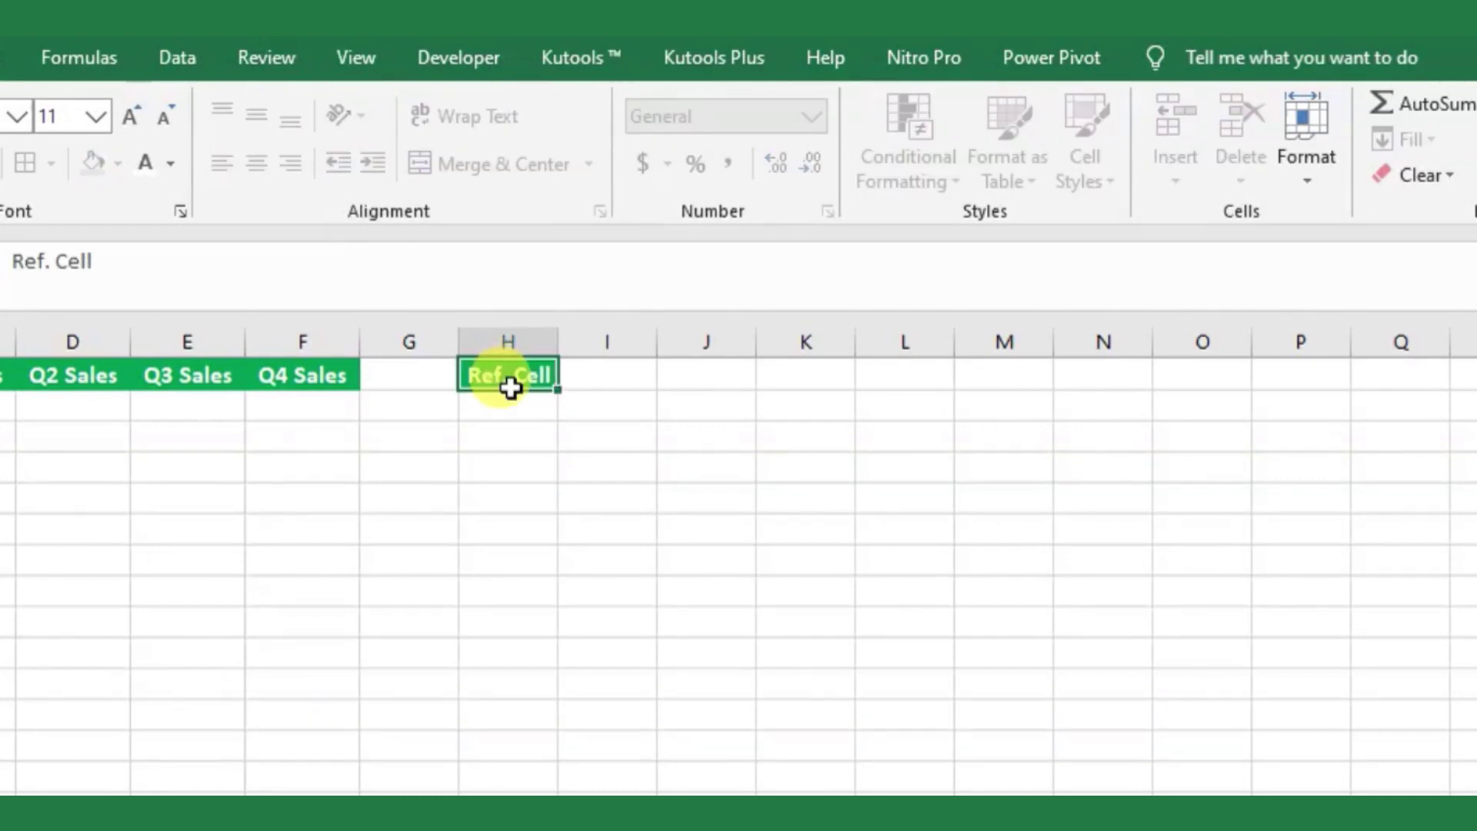
key("Tab")
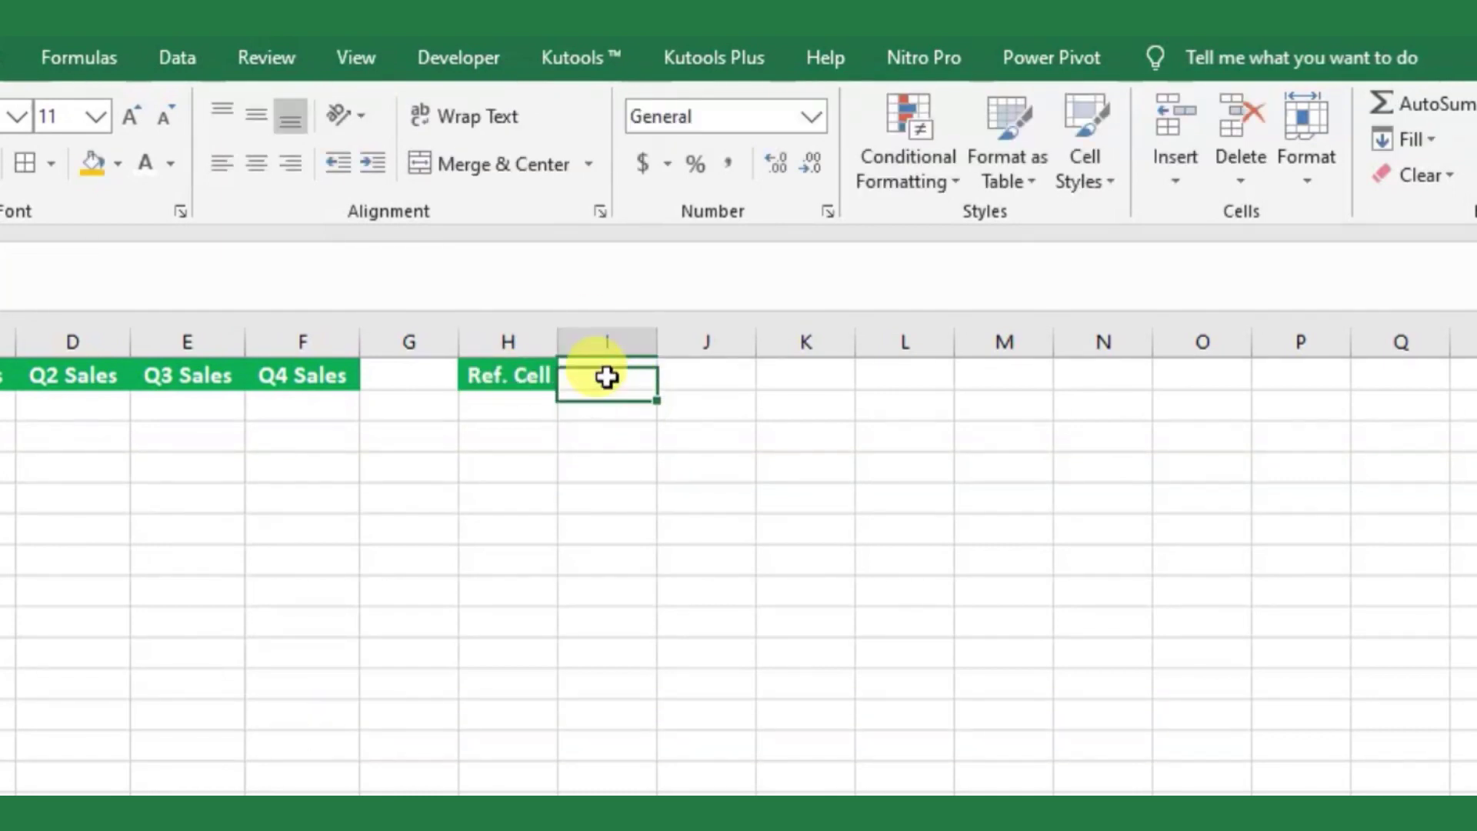
left_click(116, 163)
left_click(89, 163)
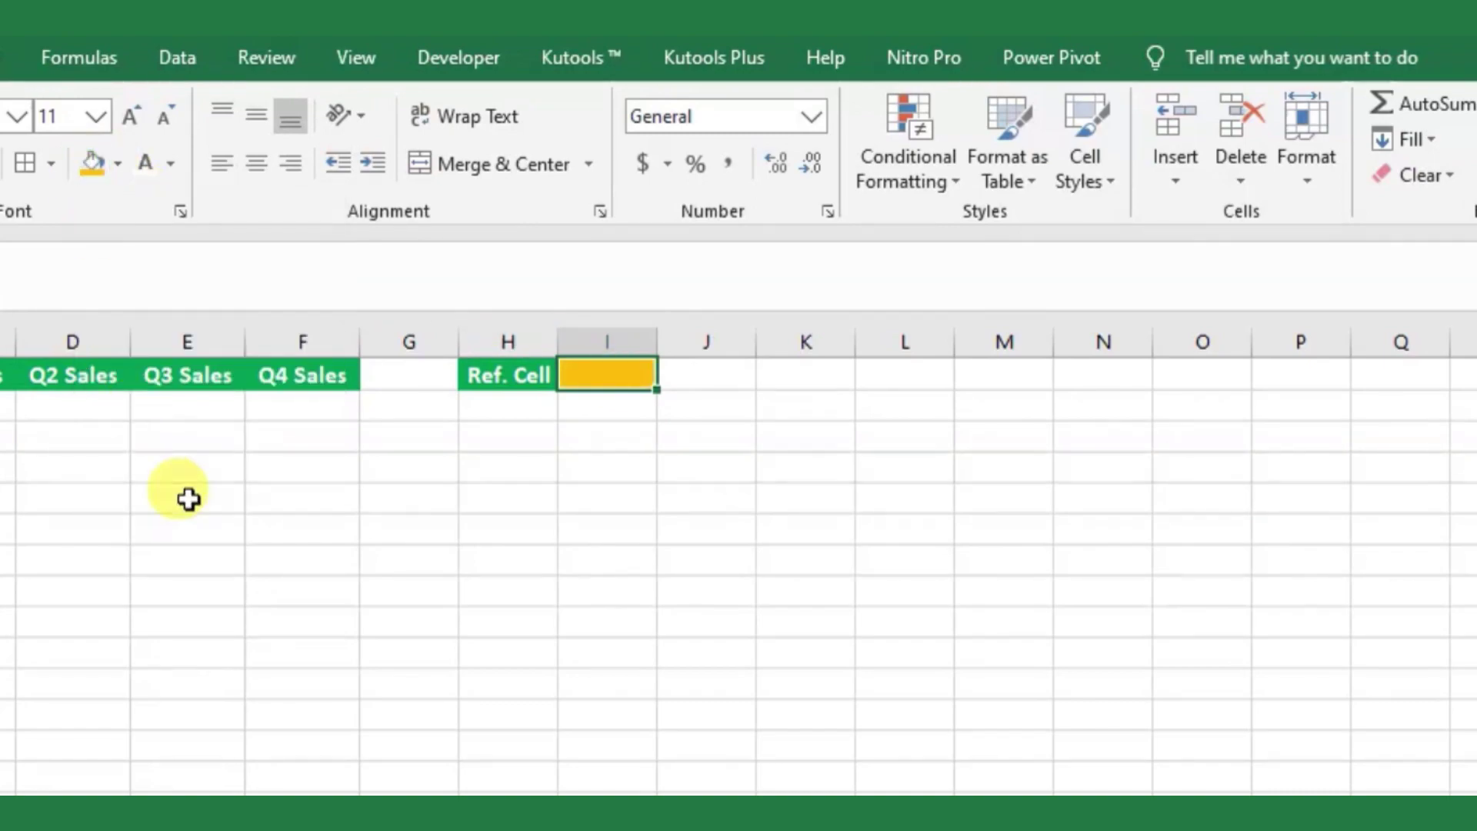
left_click(188, 498)
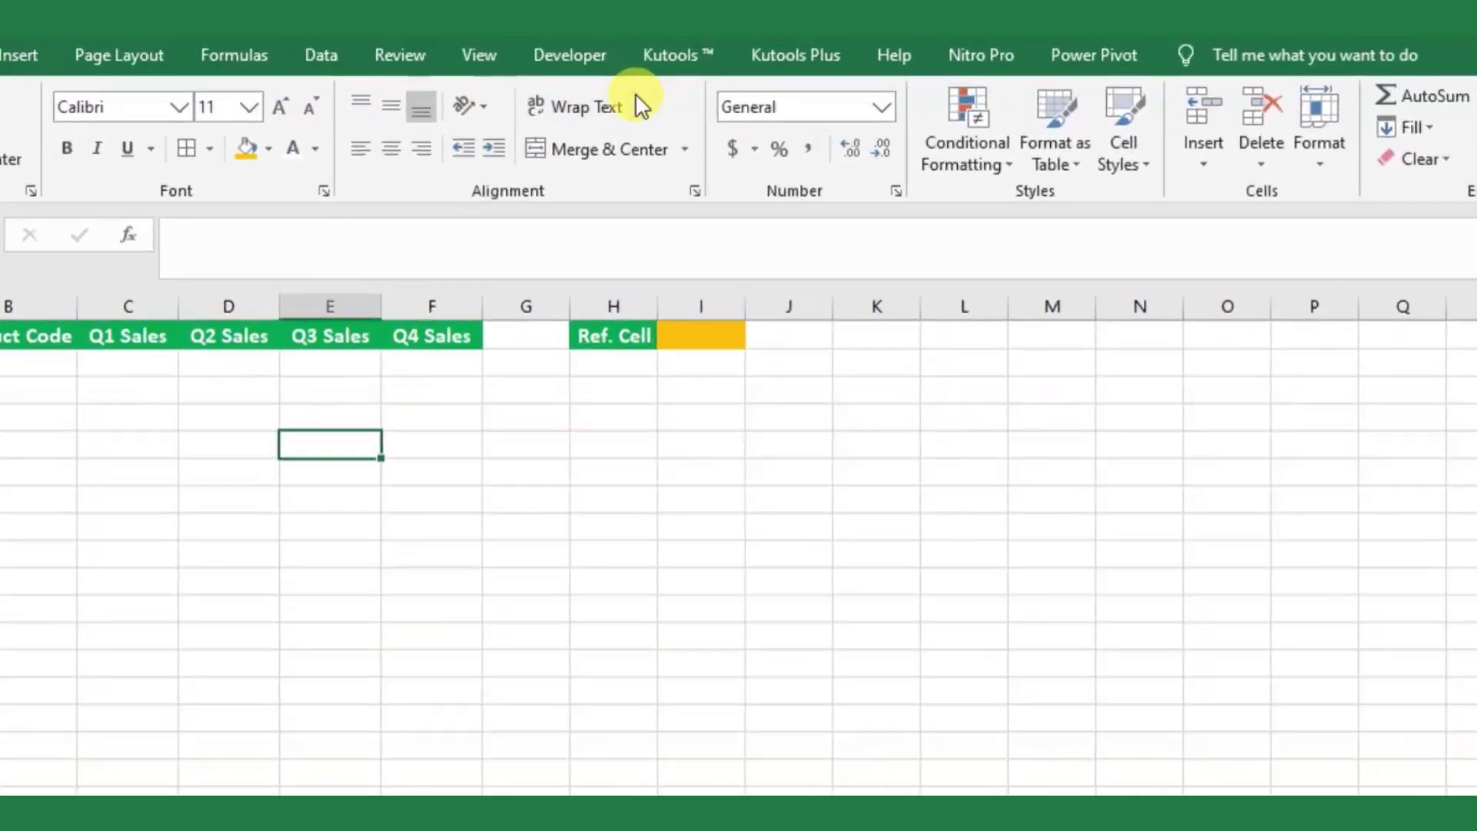
Step: Insert a Form Controls scroll bar drawn vertically in column A
left_click(569, 55)
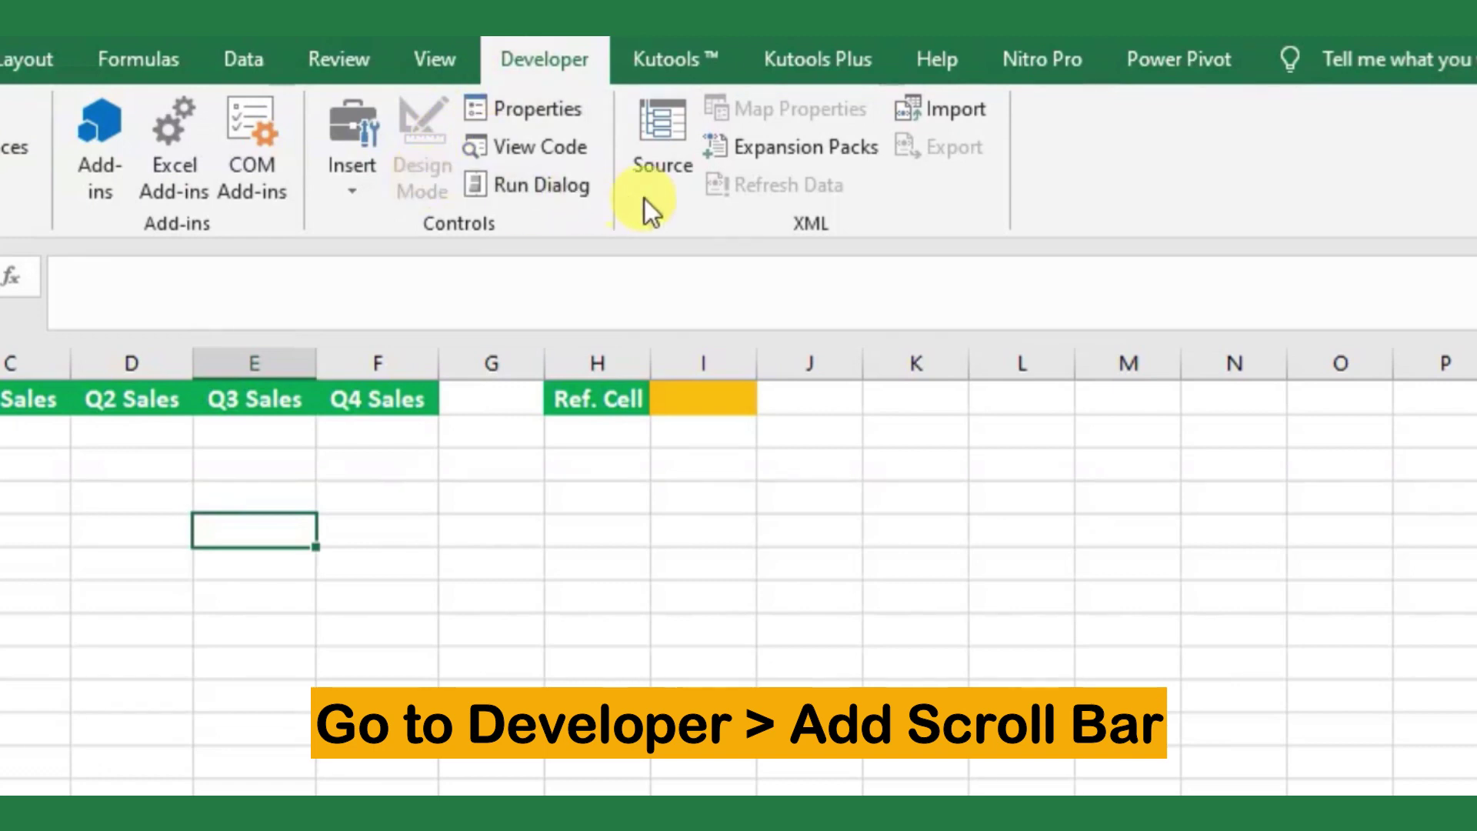
left_click(354, 193)
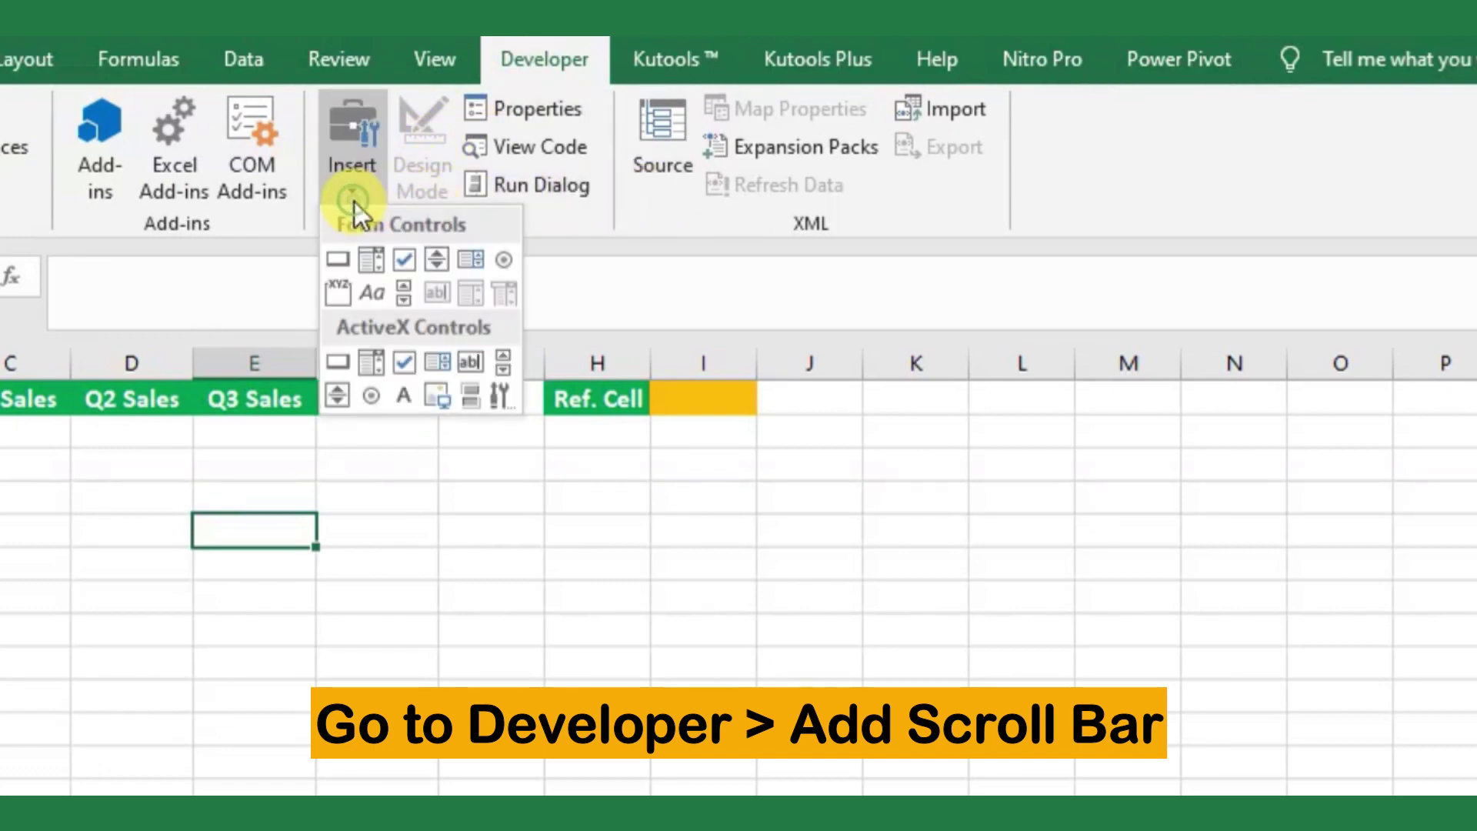
left_click(404, 294)
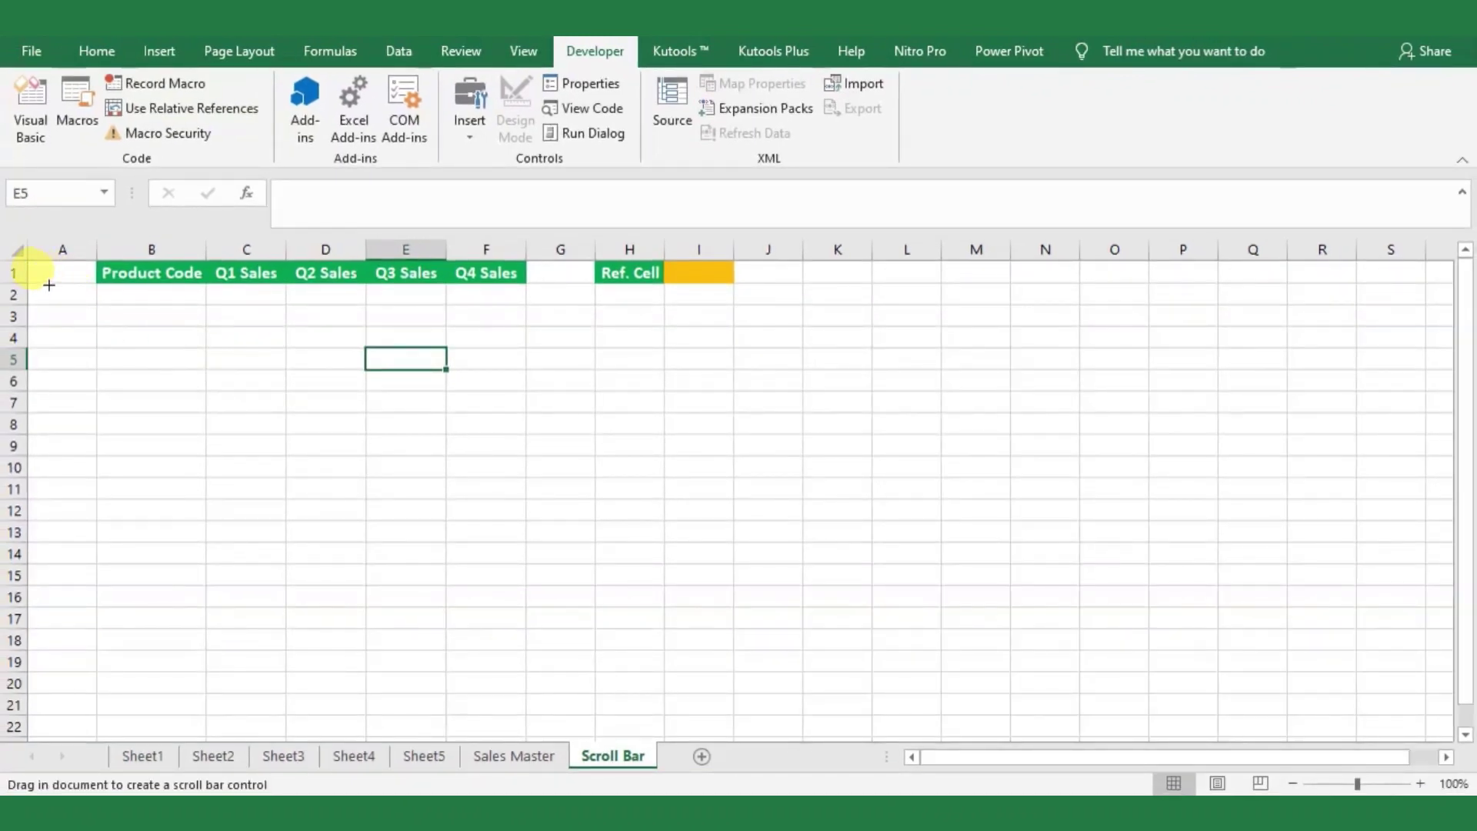
left_click_drag(49, 285, 55, 354)
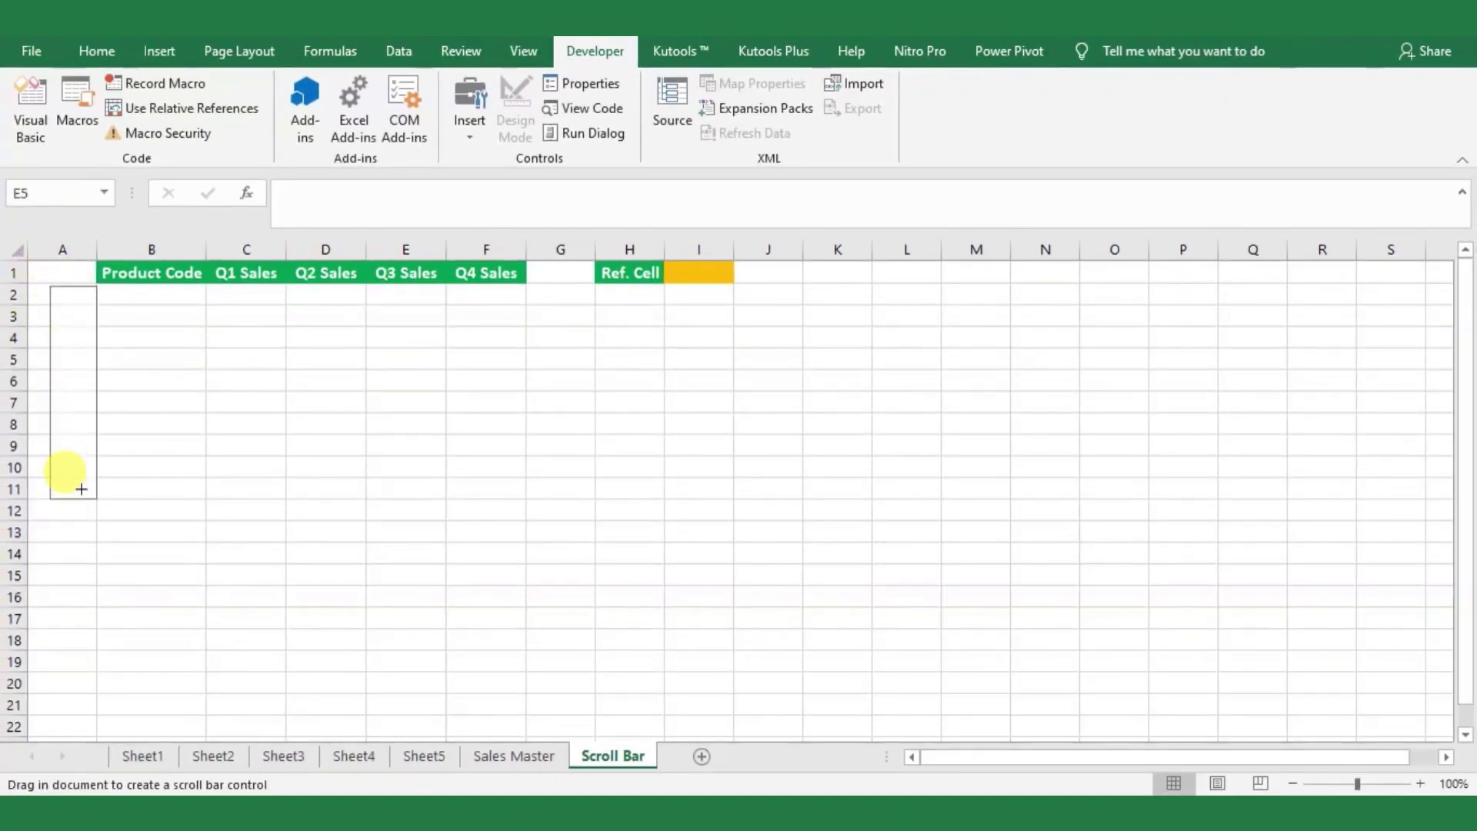
left_click_drag(80, 489, 82, 496)
left_click(151, 382)
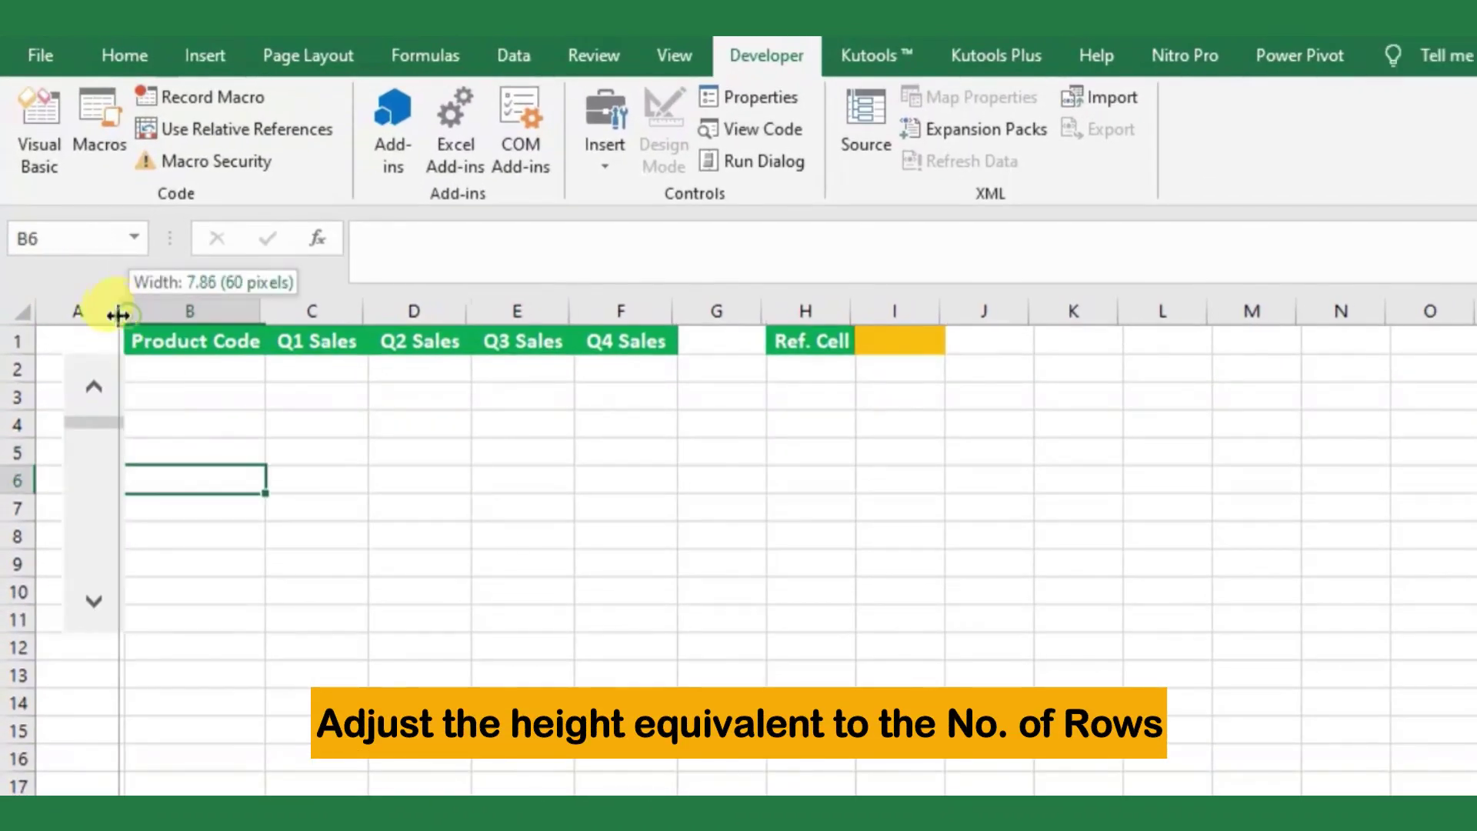
Step: Narrow column A and resize the scroll bar to span rows 2 to 11
left_click_drag(119, 315, 93, 315)
right_click(73, 369)
key("Escape")
left_click_drag(79, 372, 56, 365)
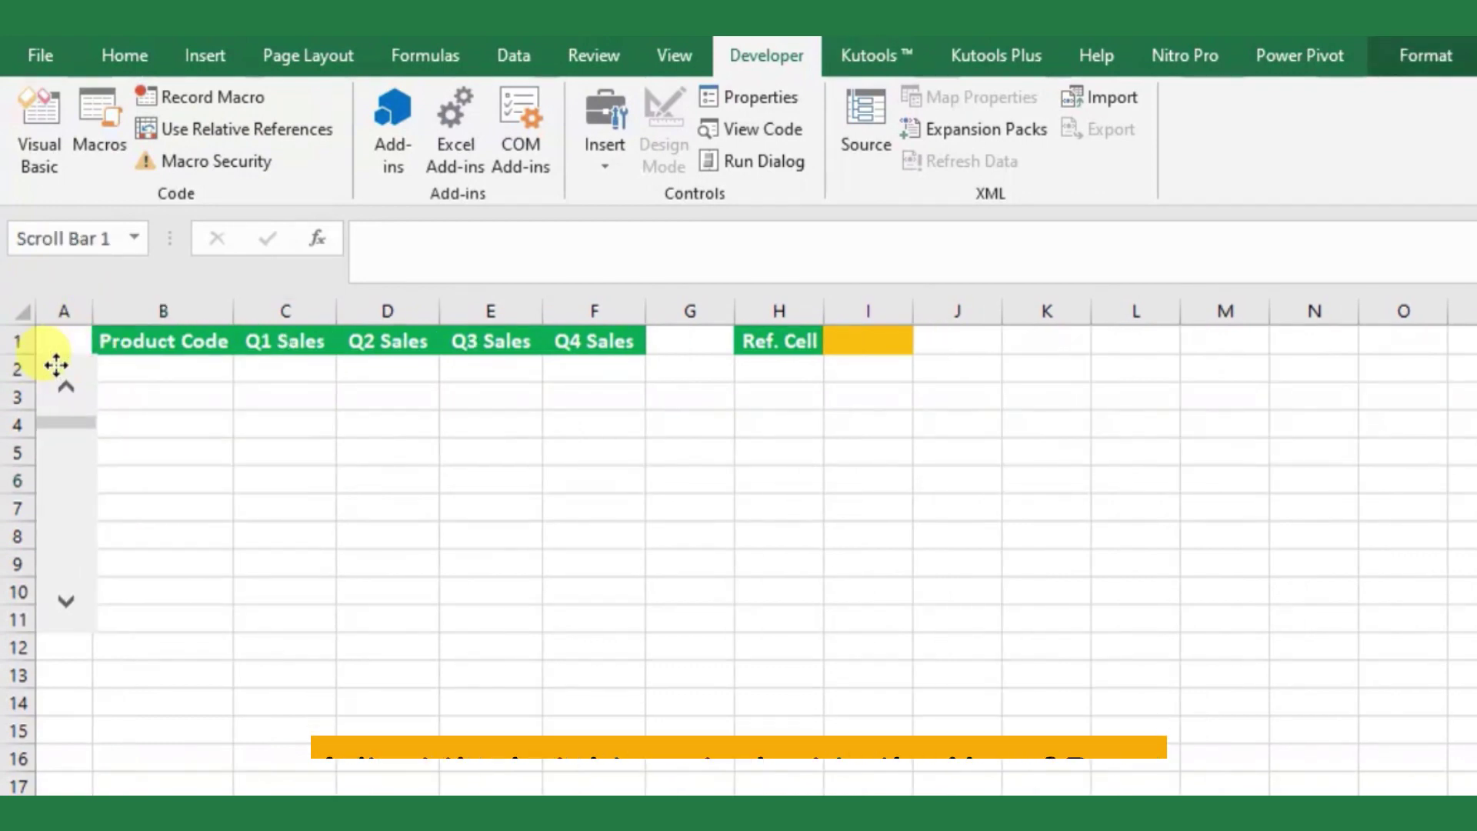
left_click_drag(96, 492, 92, 493)
left_click(202, 548)
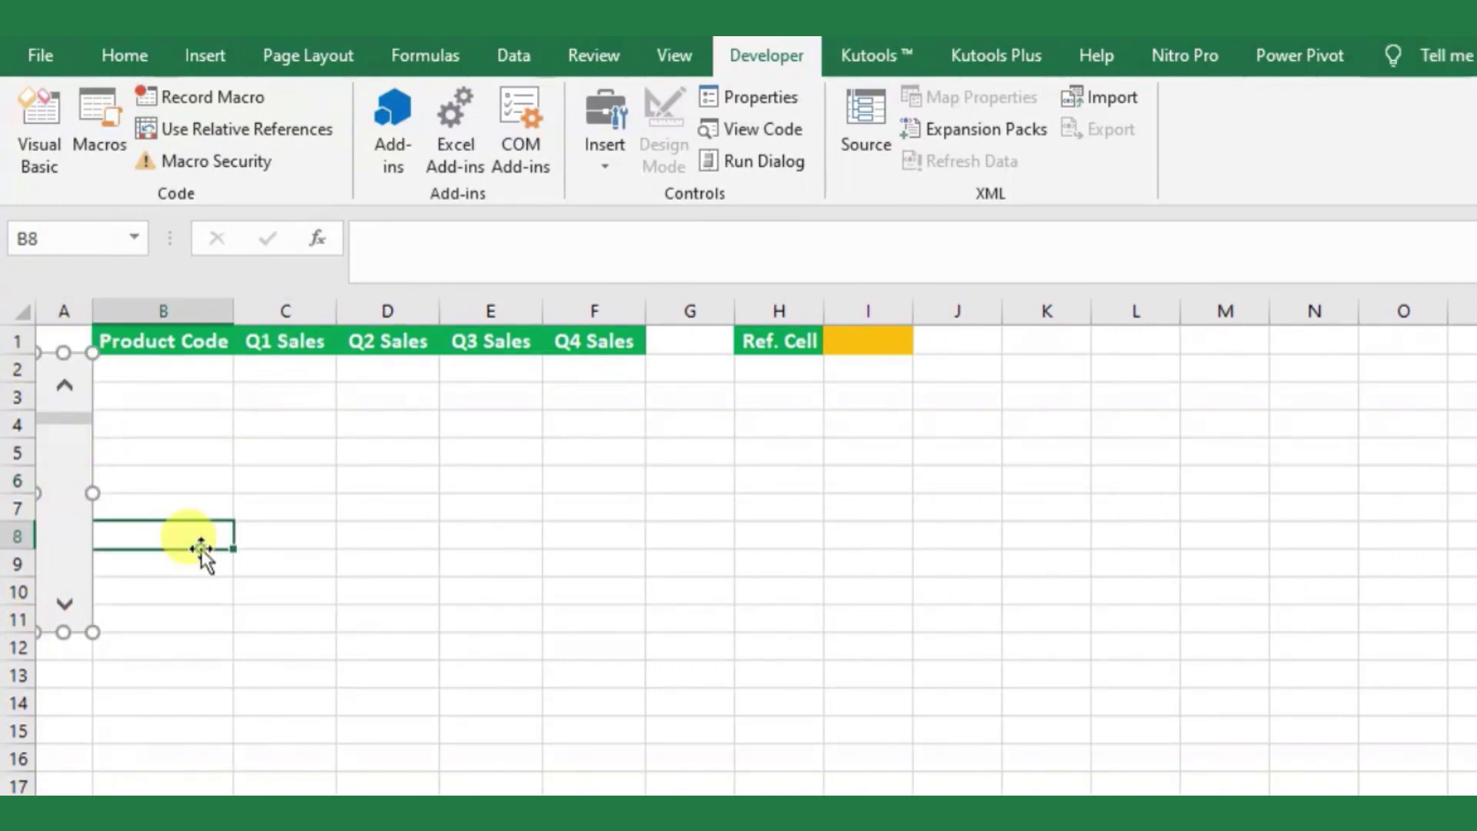
right_click(70, 510)
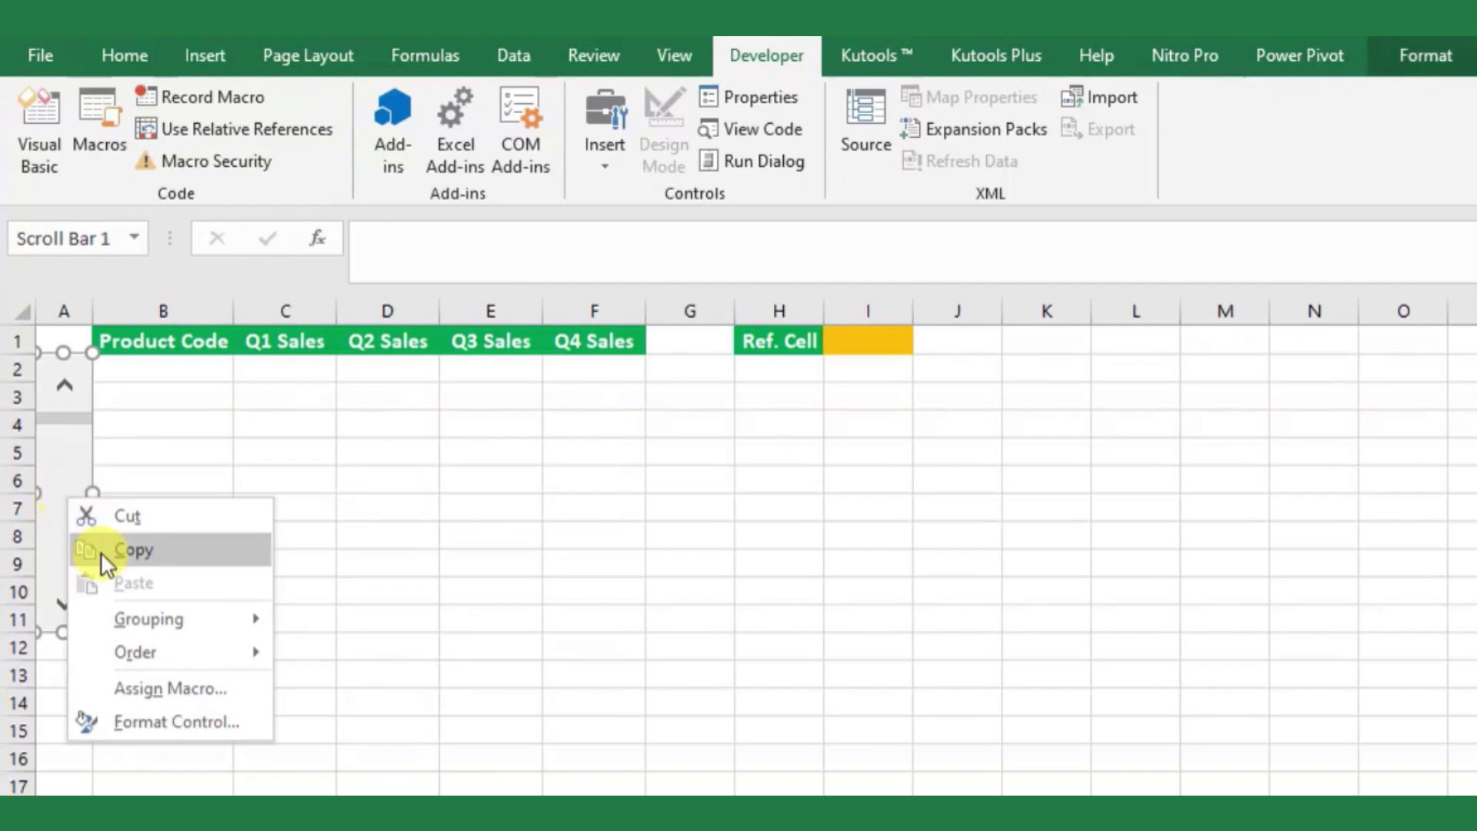
Step: Set Scroll Bar 1's cell link to $I$1 in Format Control and confirm
left_click(164, 727)
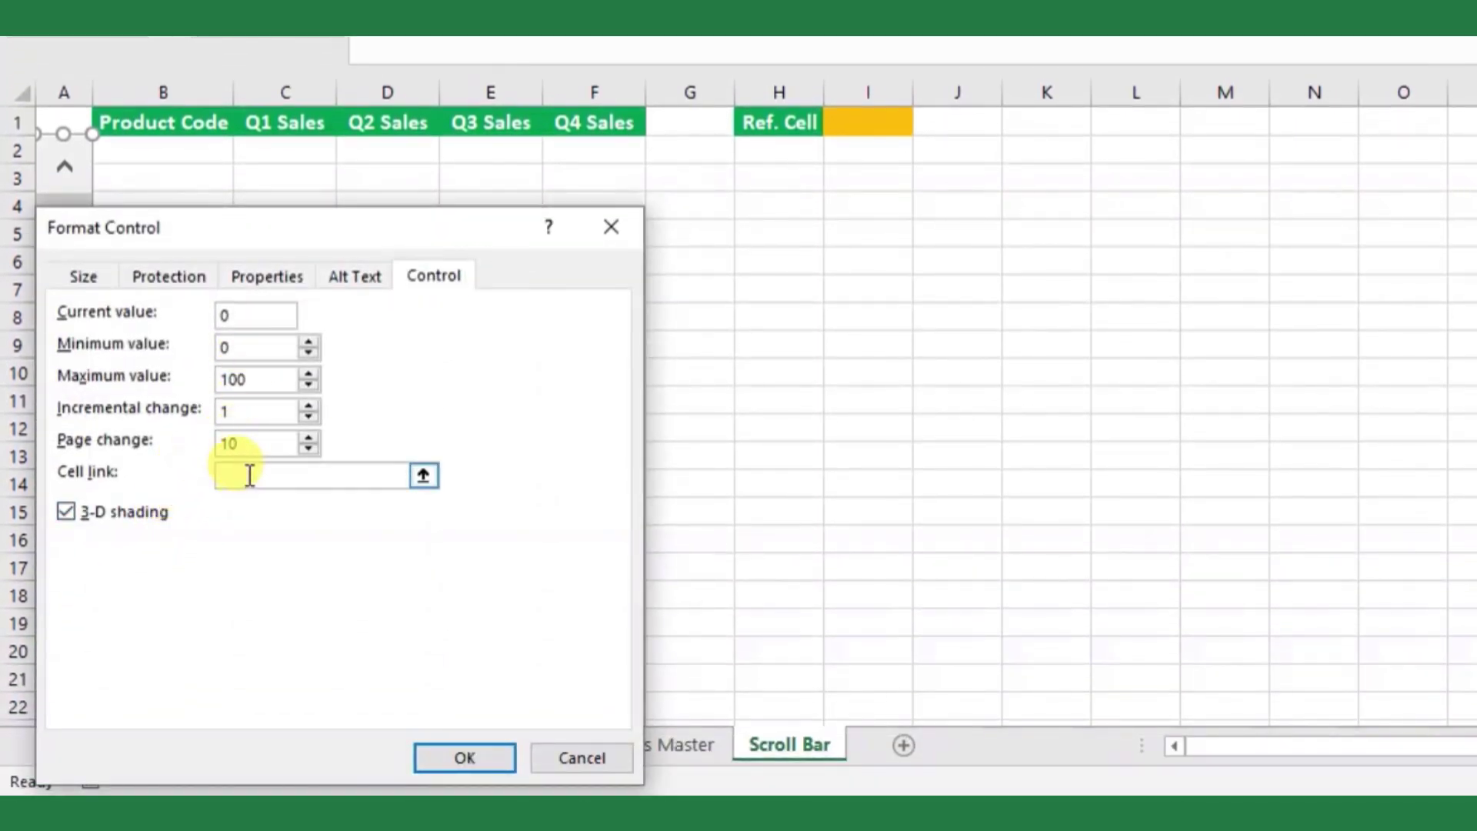
left_click(250, 475)
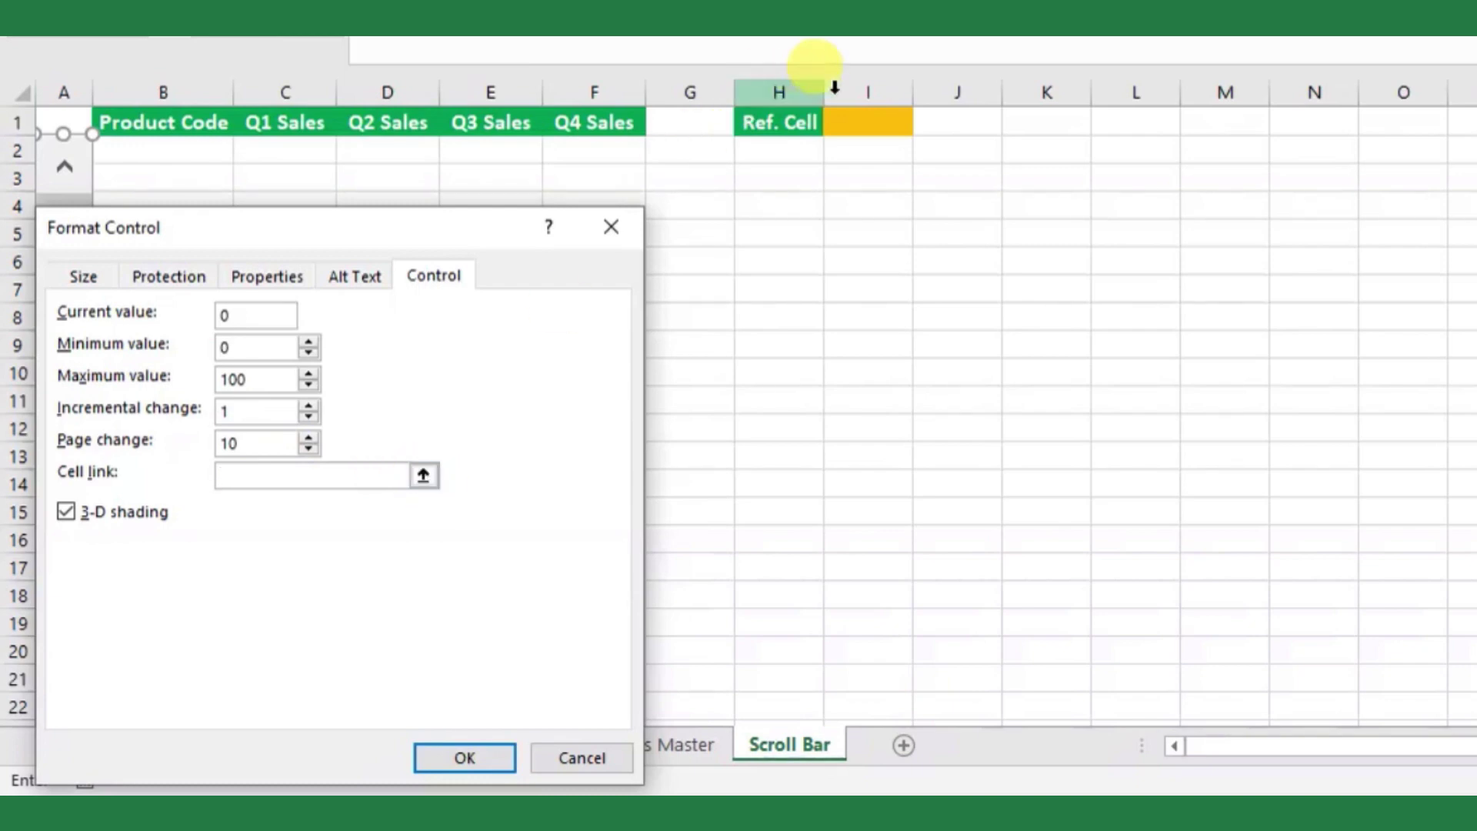
left_click(869, 136)
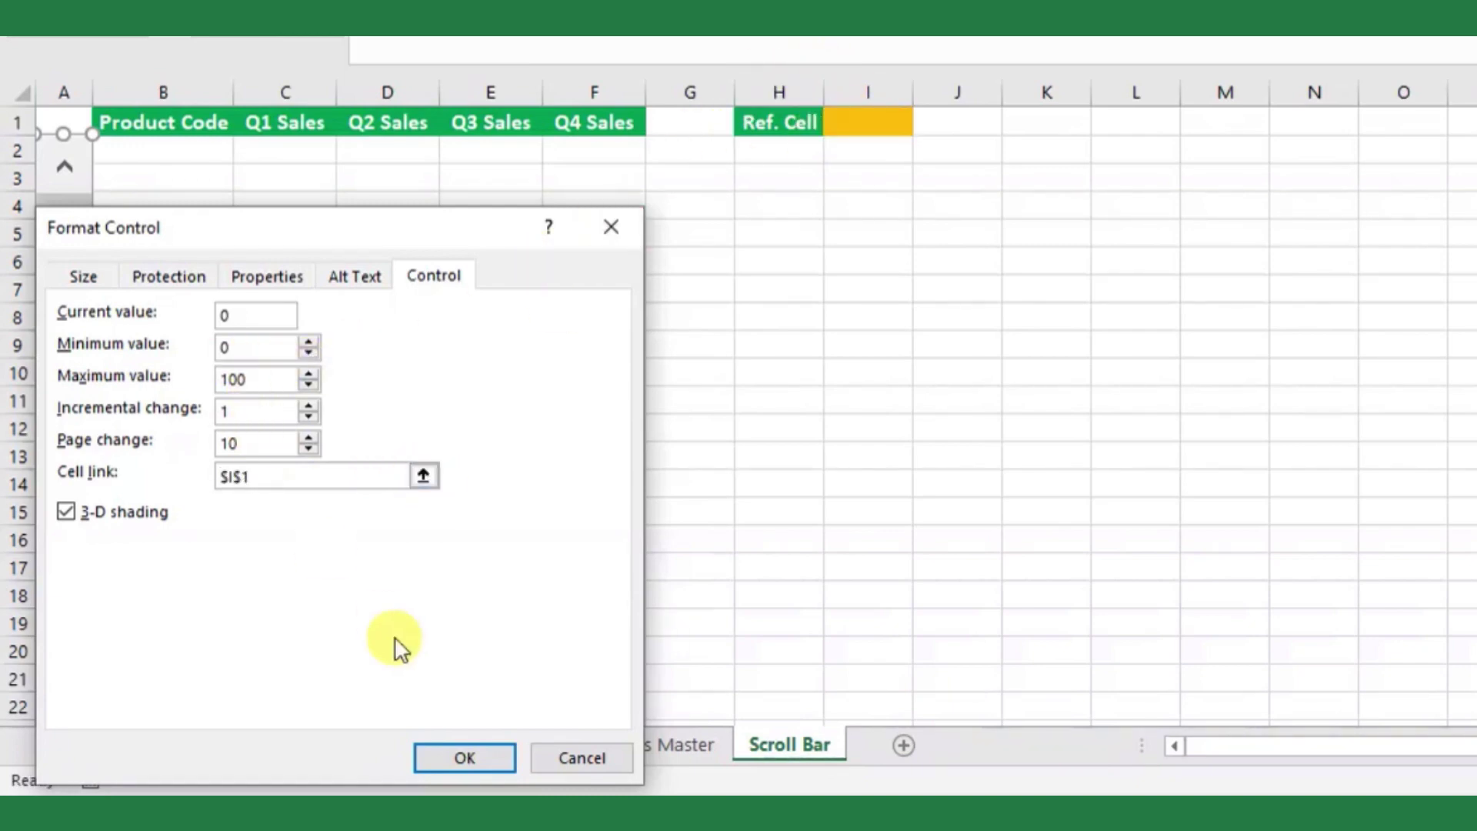
left_click(475, 759)
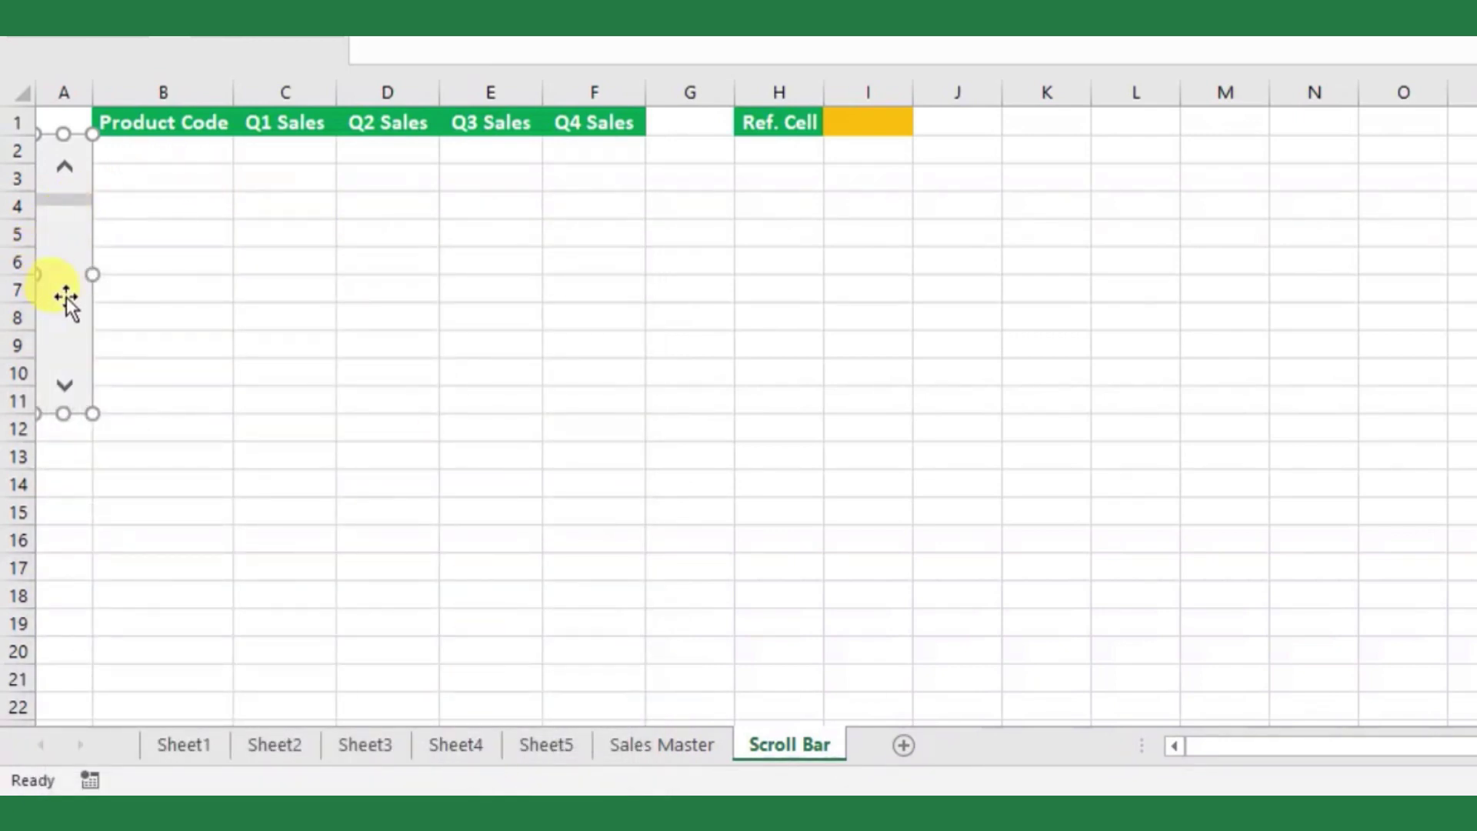
Step: Start an OFFSET formula in B2 using Sales Master cell A2 as the reference
left_click(707, 745)
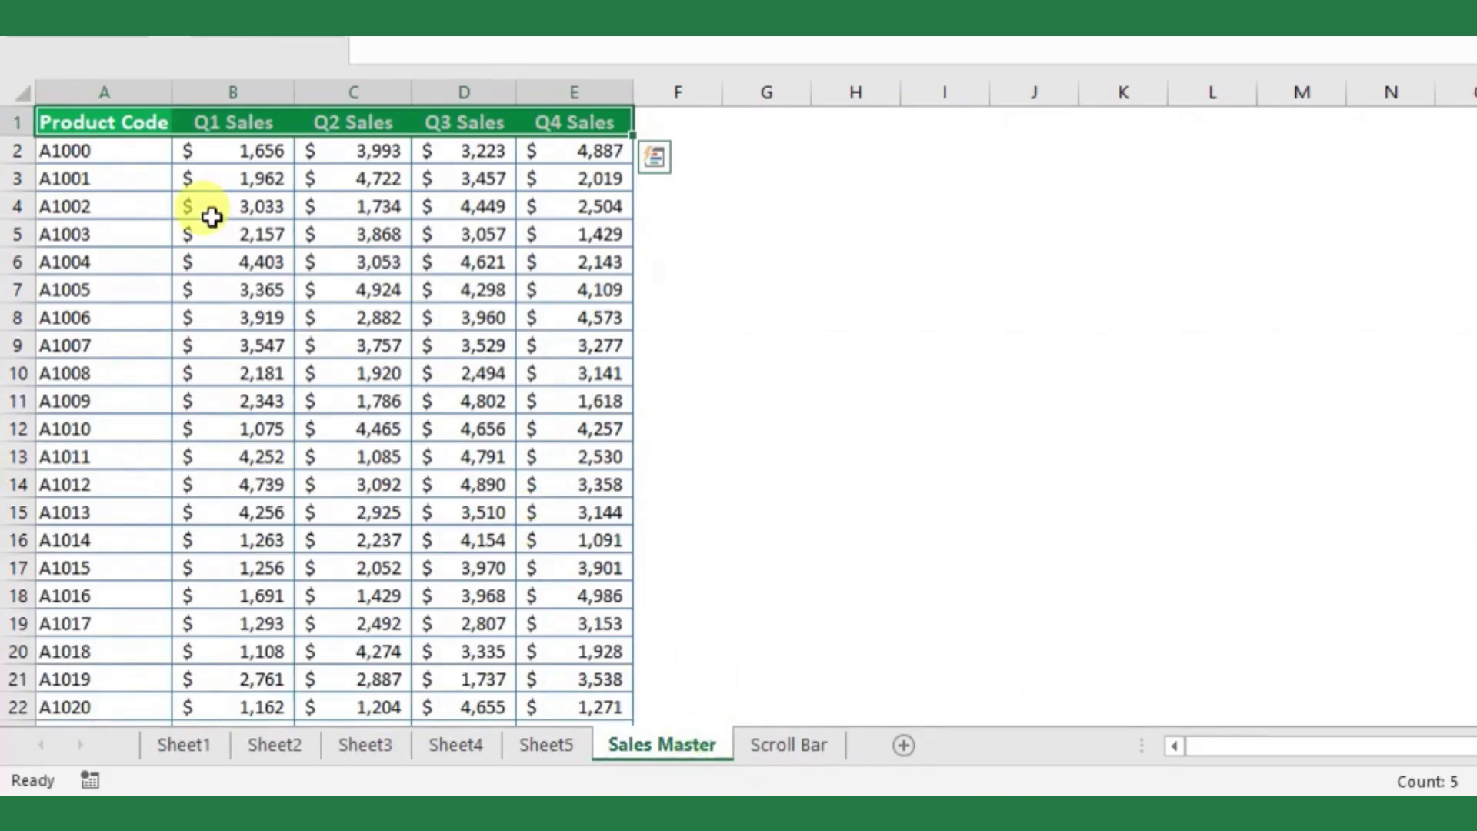
mouse_move(108, 151)
left_mouse_down()
mouse_move(546, 422)
mouse_move(557, 401)
left_mouse_up()
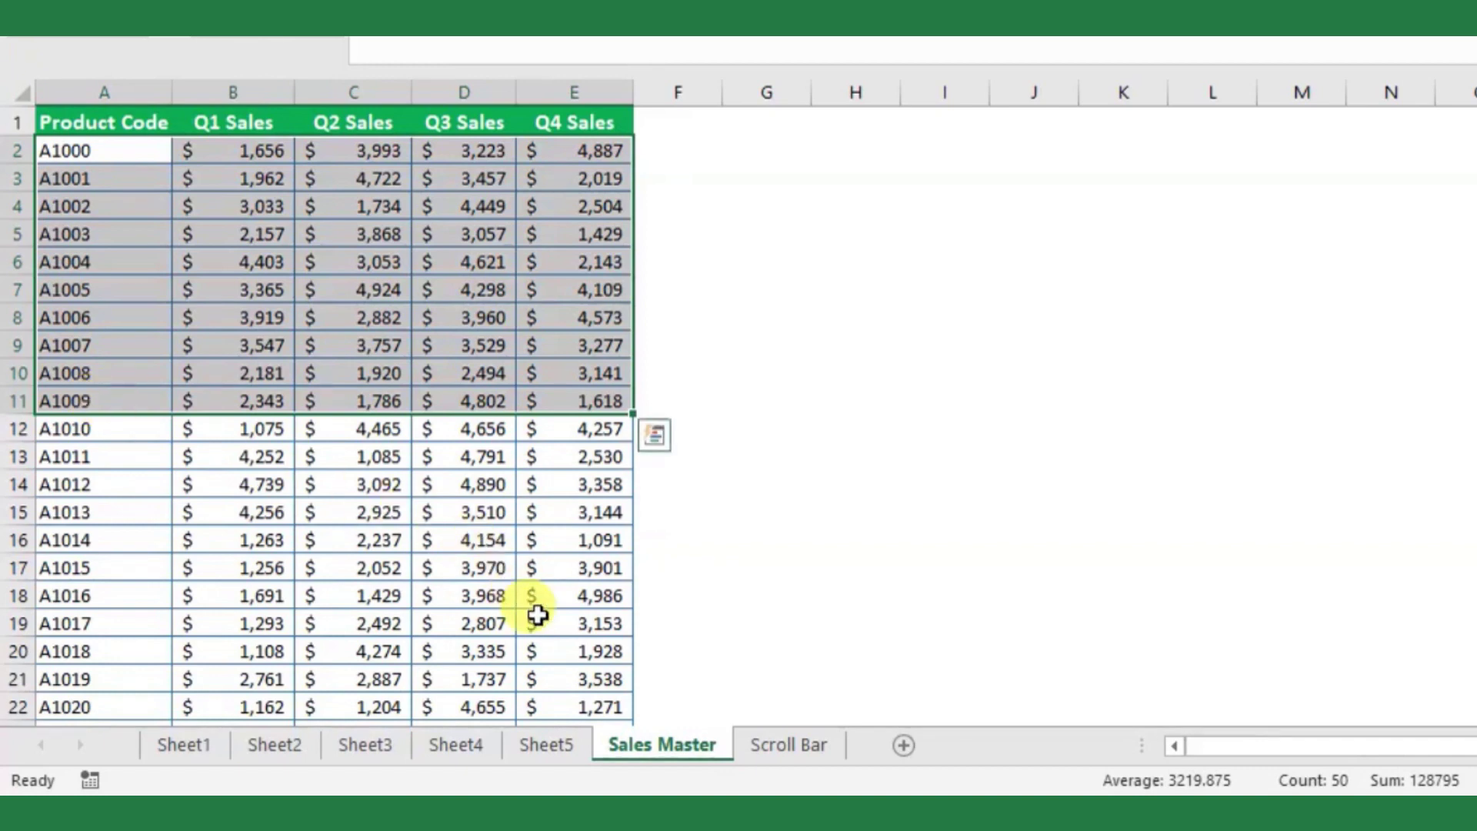
left_click(782, 750)
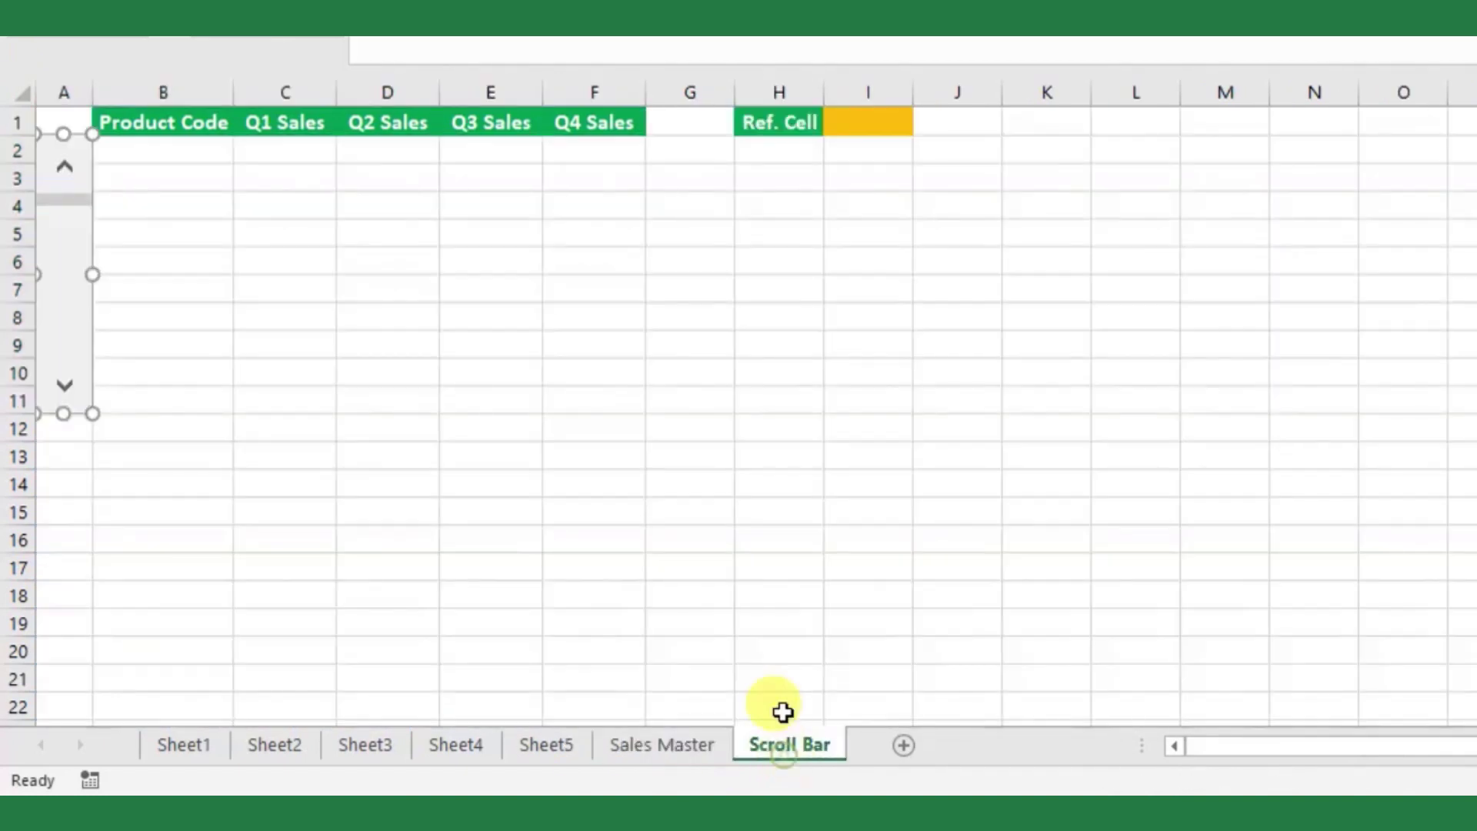
left_click(163, 159)
type("=")
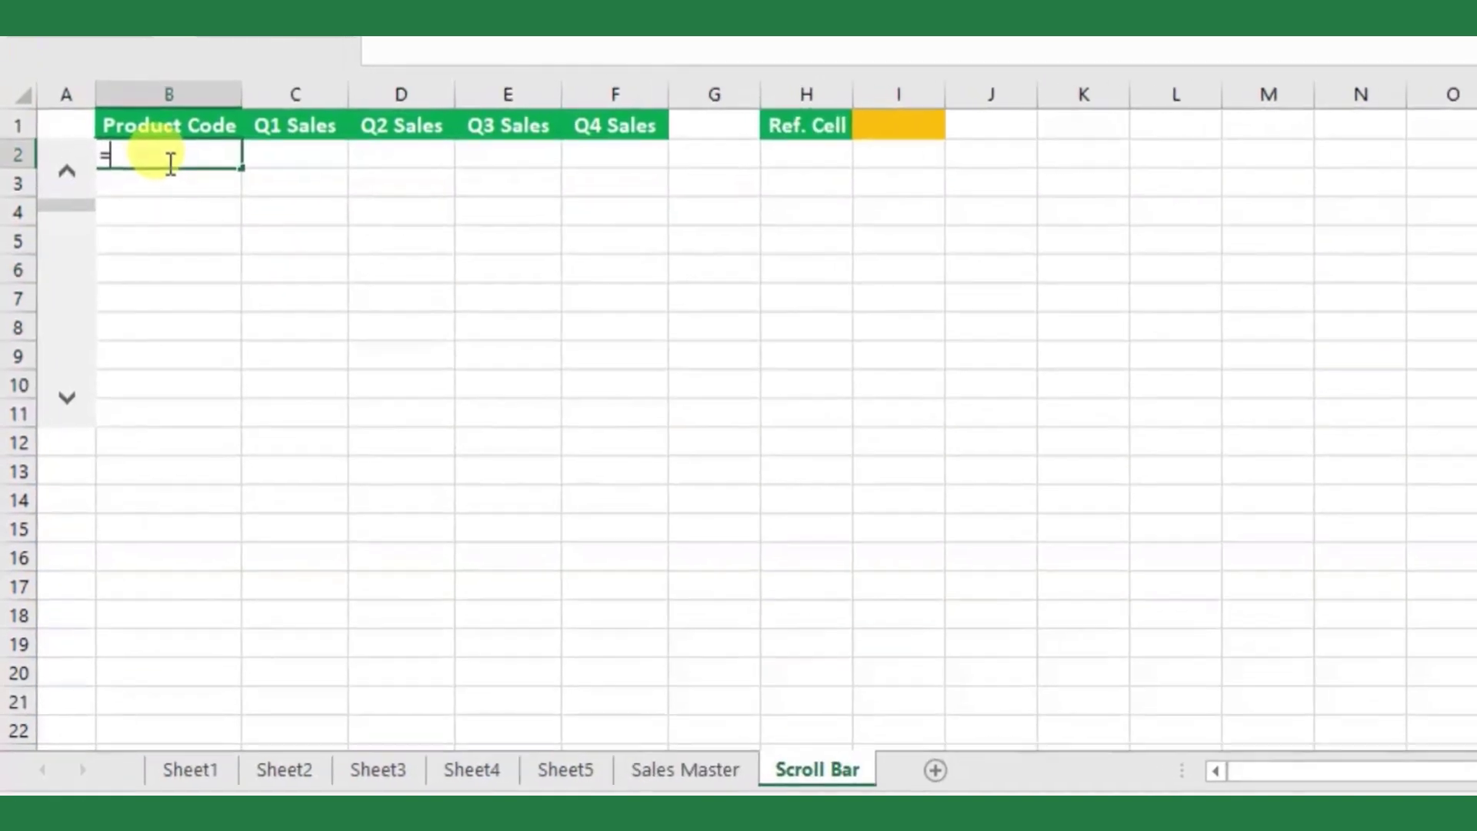
type("off")
key("Tab")
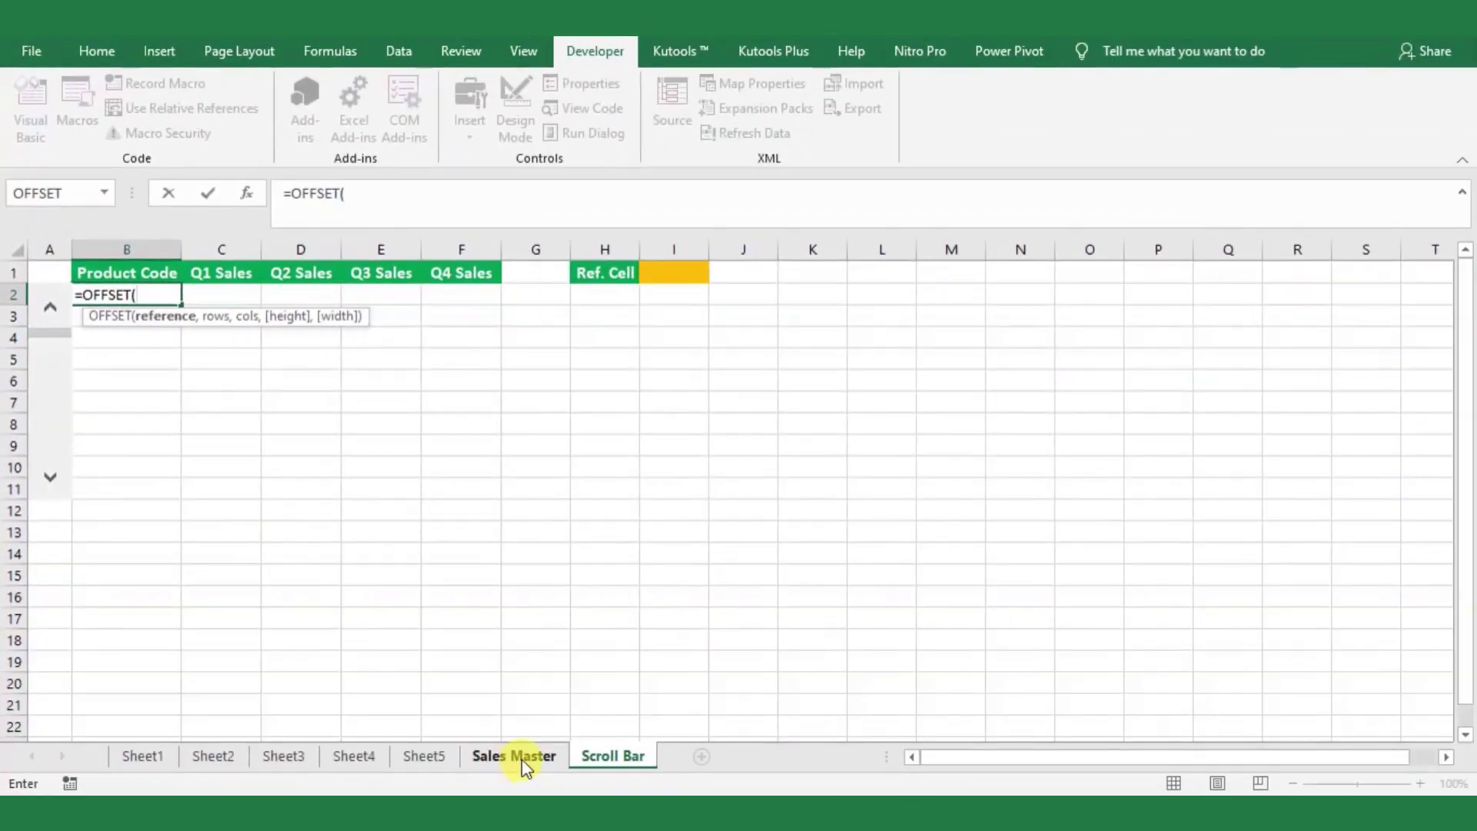
left_click(514, 756)
left_click(80, 294)
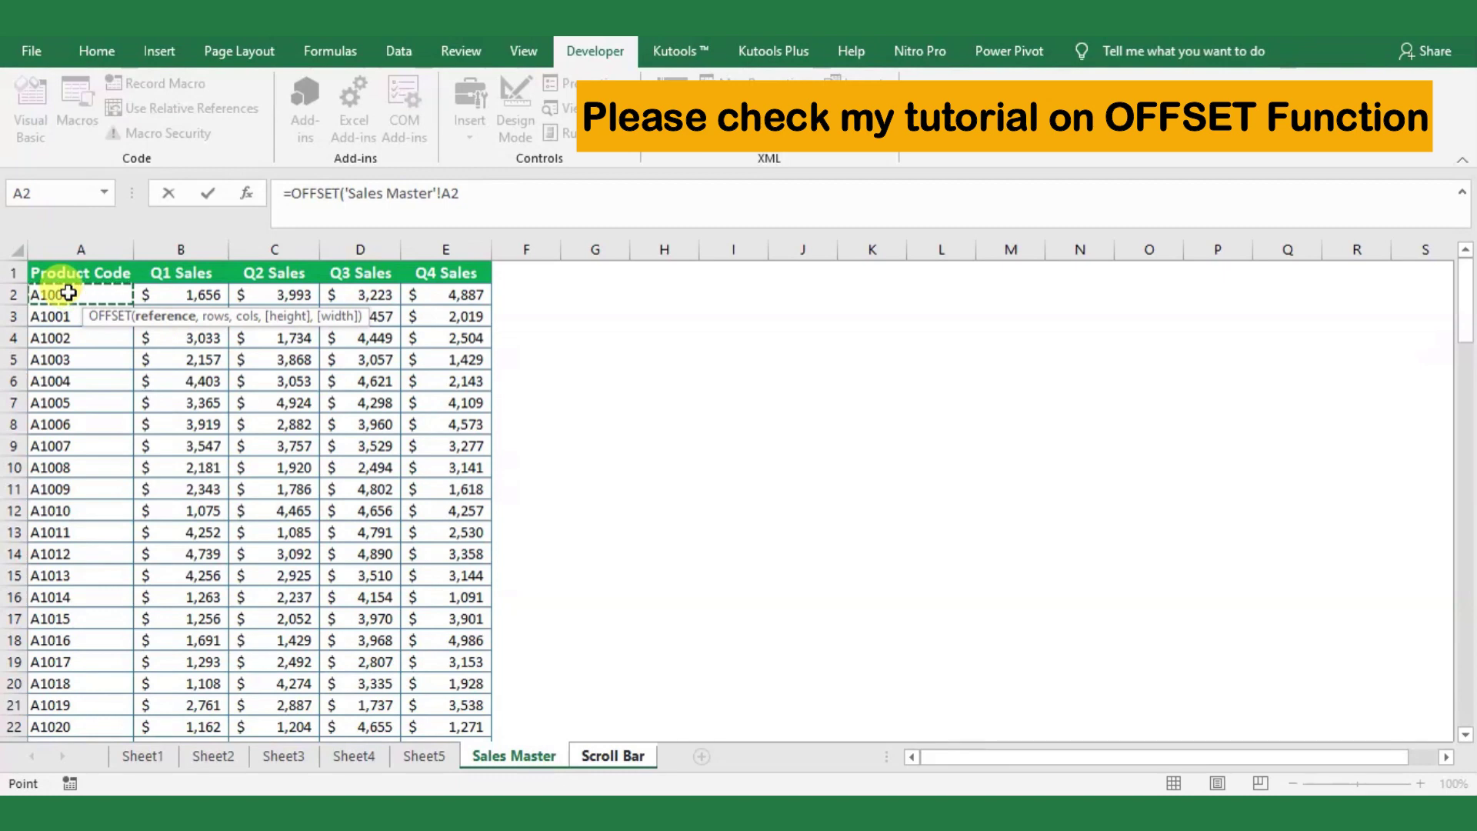
Step: Finish B2 as =OFFSET('Sales Master'!A2,'Scroll Bar'!$I$1,0,1,1) and commit it
type(",")
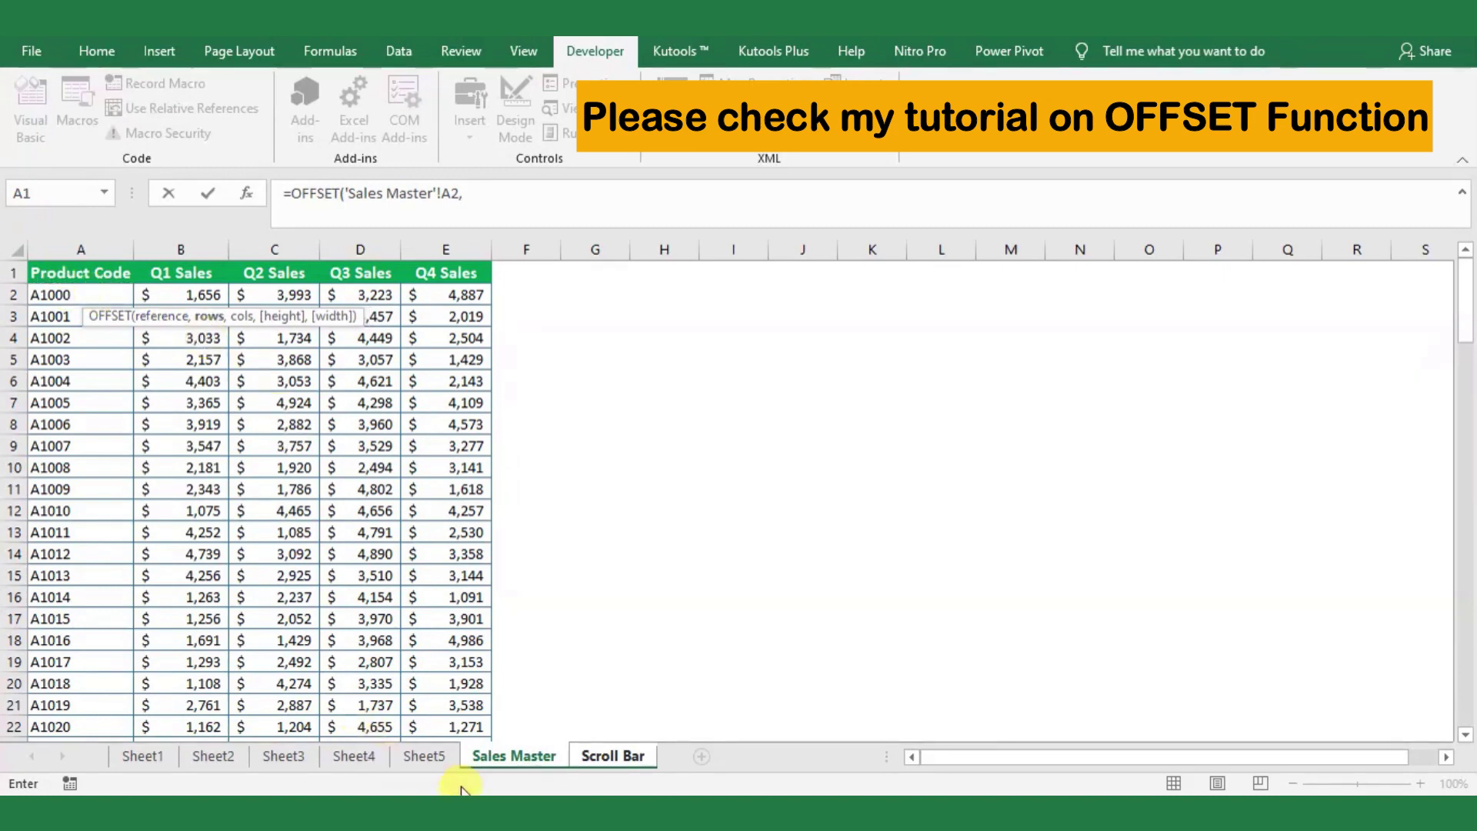
left_click(593, 757)
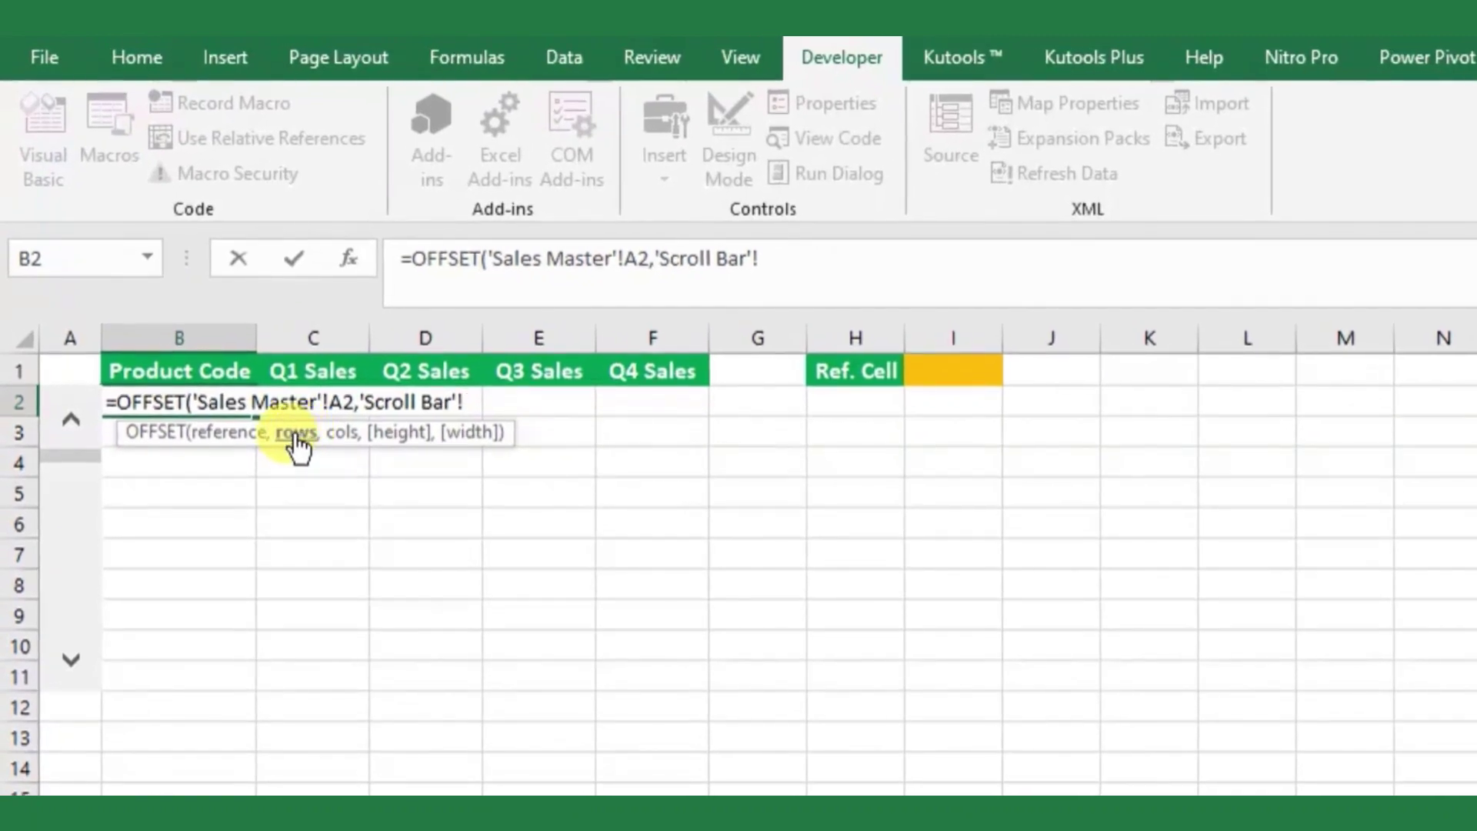
left_click(926, 372)
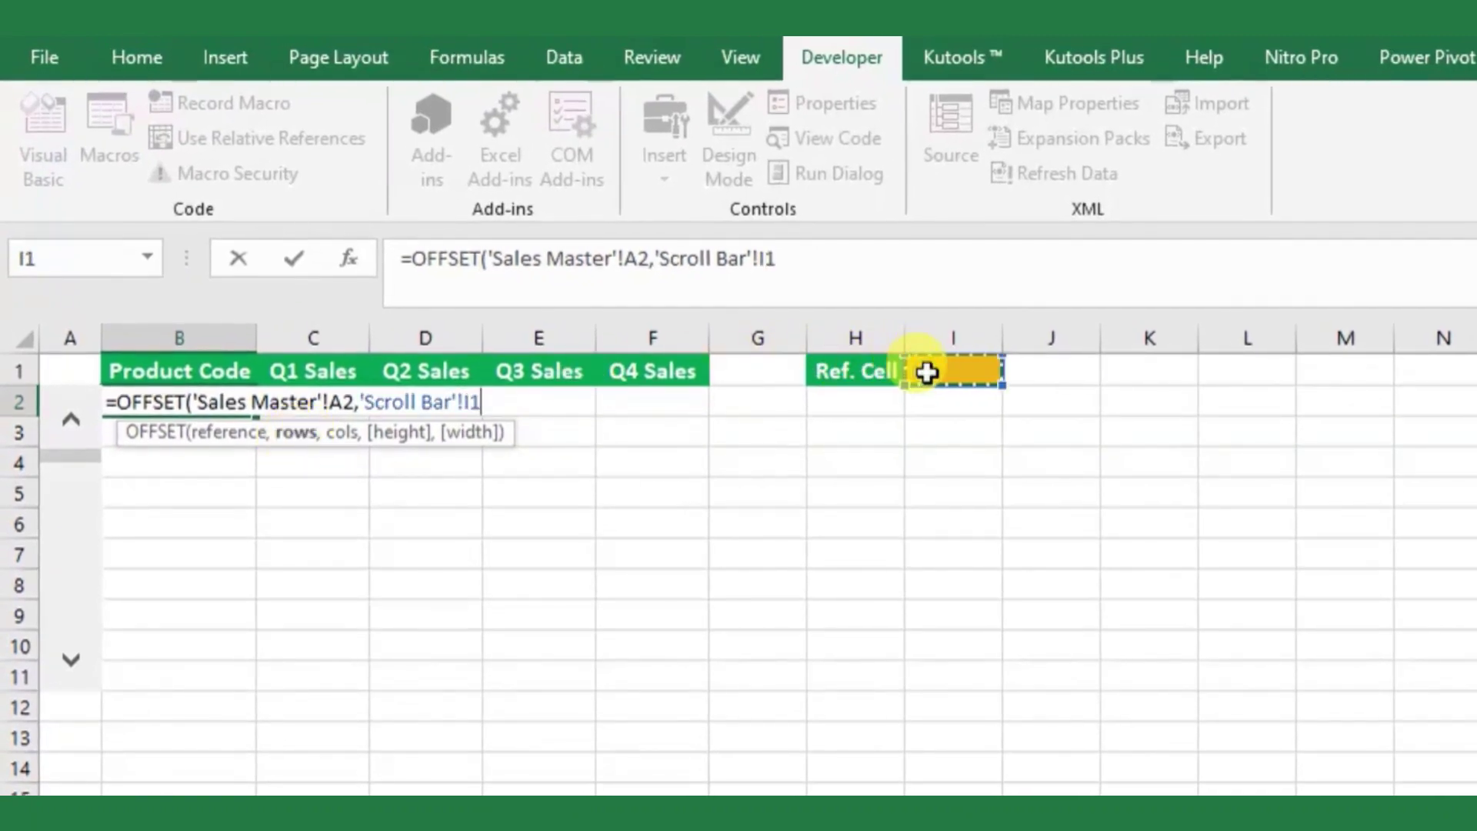
left_click(783, 256)
left_click_drag(772, 256, 660, 264)
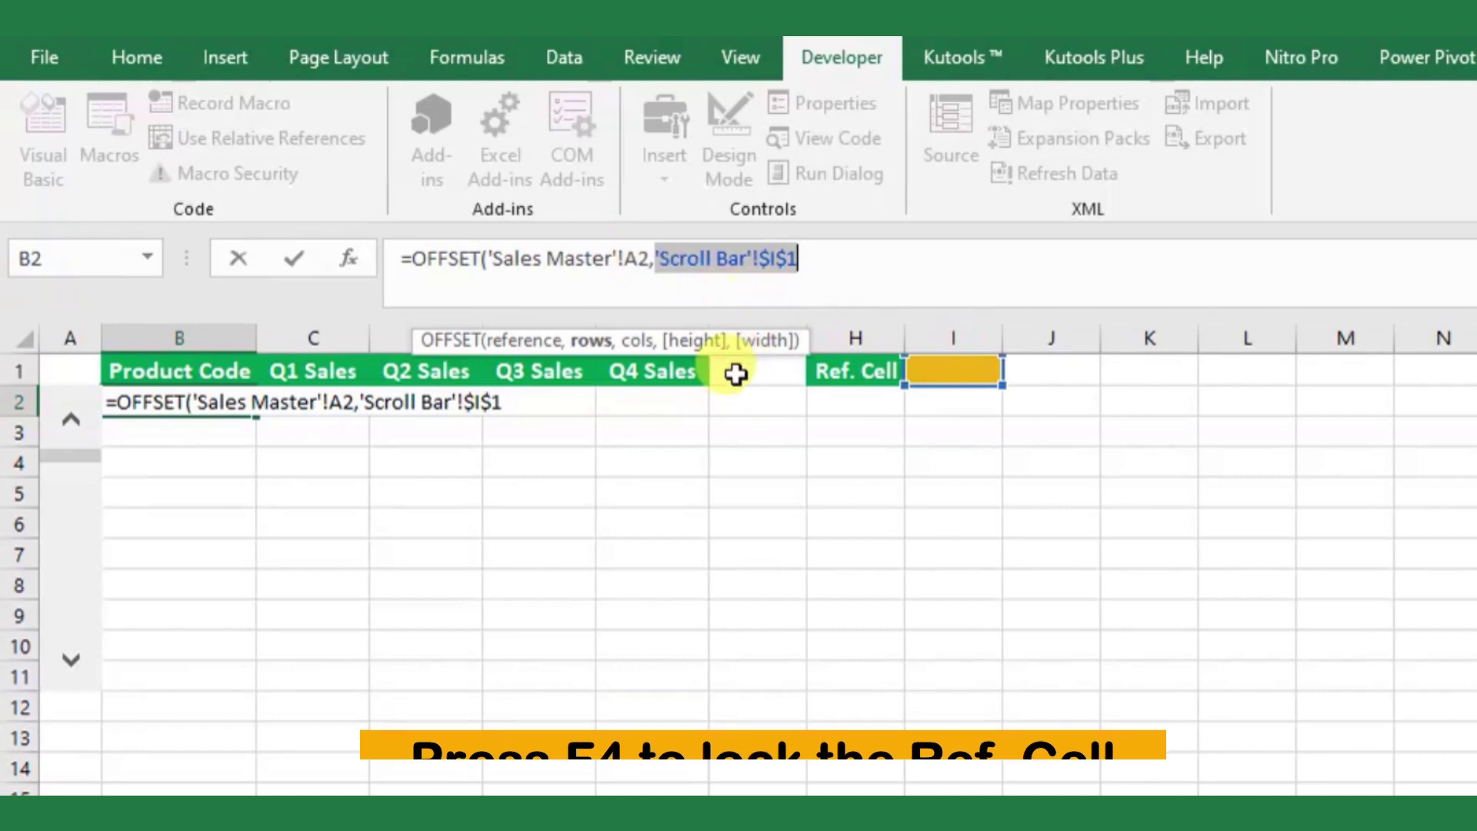
left_click(819, 270)
type(",0,1,1")
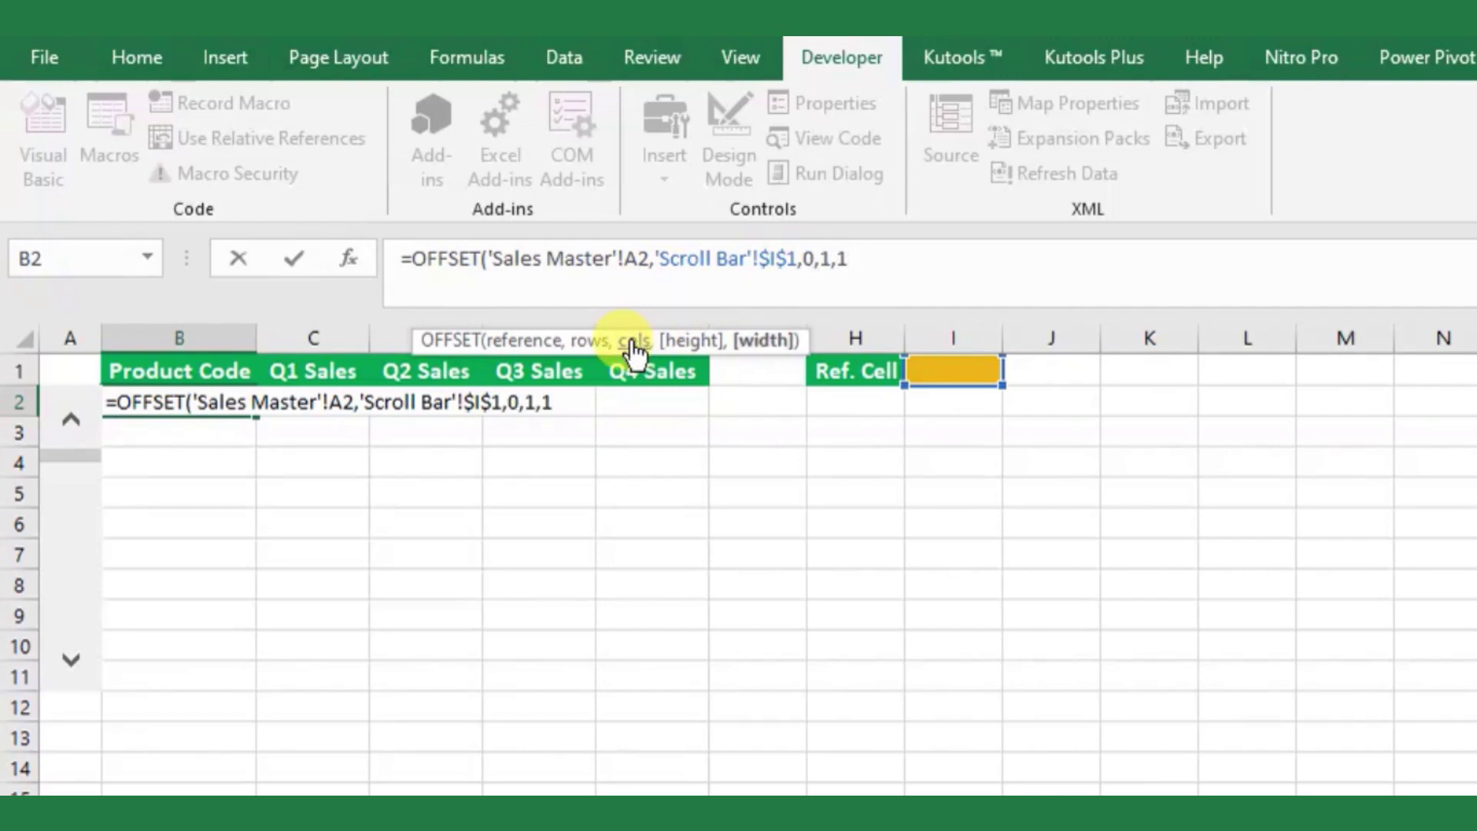
type(")")
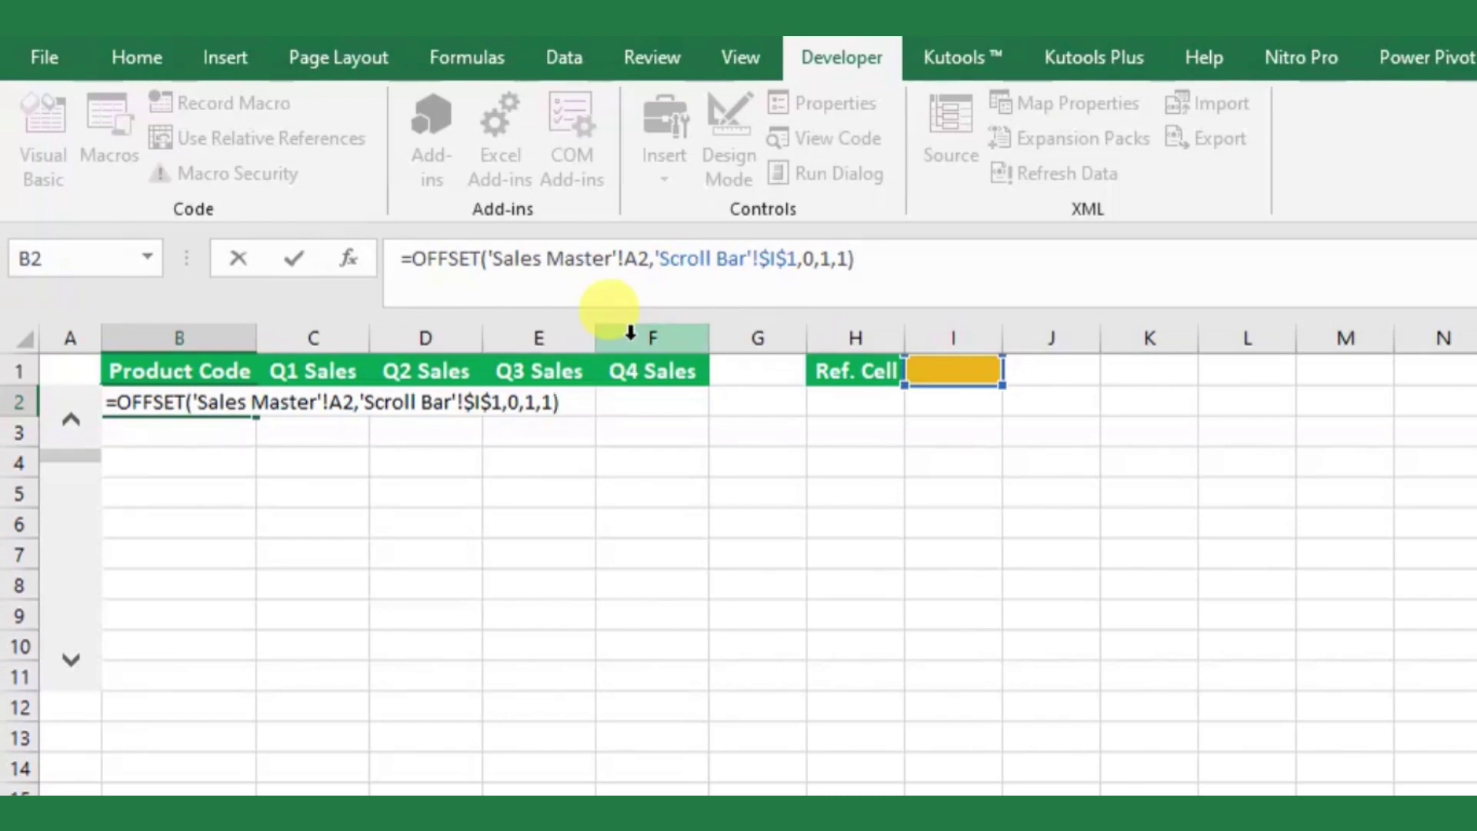
key("Return")
Step: Fill the OFFSET formula through B2:F11 and format C2:F11 as Accounting with no decimals
left_click(116, 402)
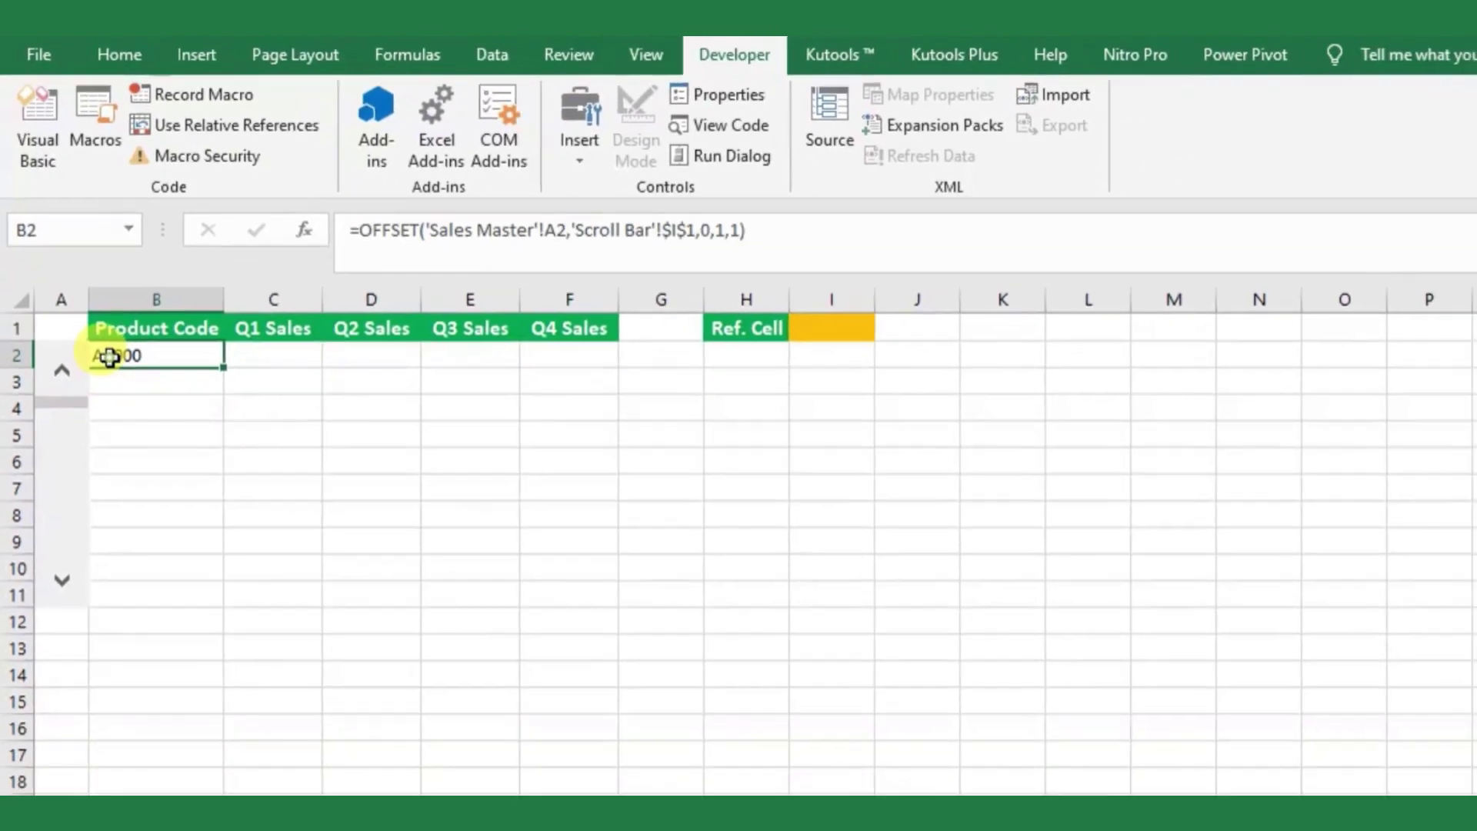
left_click_drag(180, 305, 165, 495)
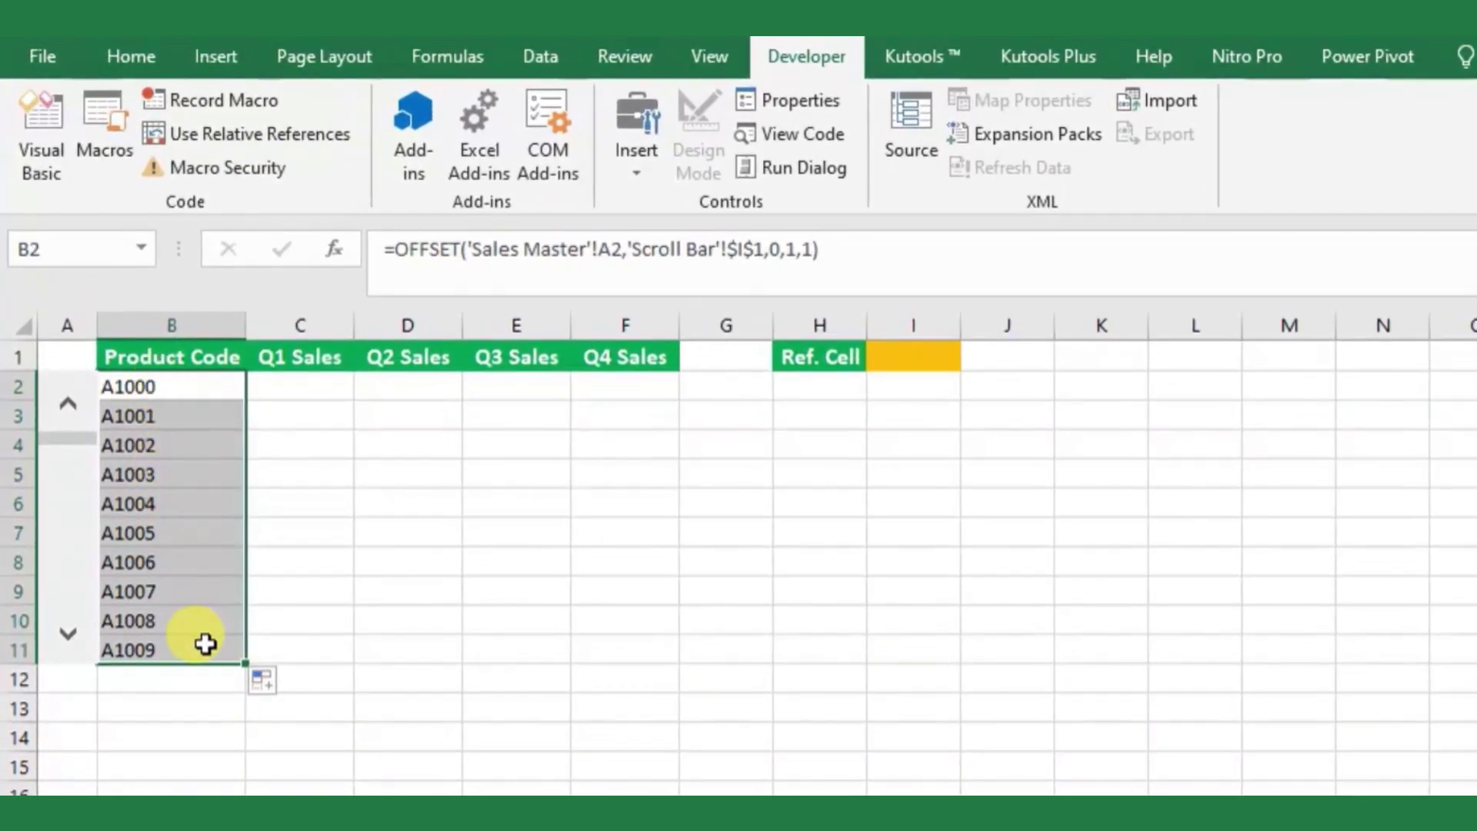
left_click_drag(257, 666, 657, 636)
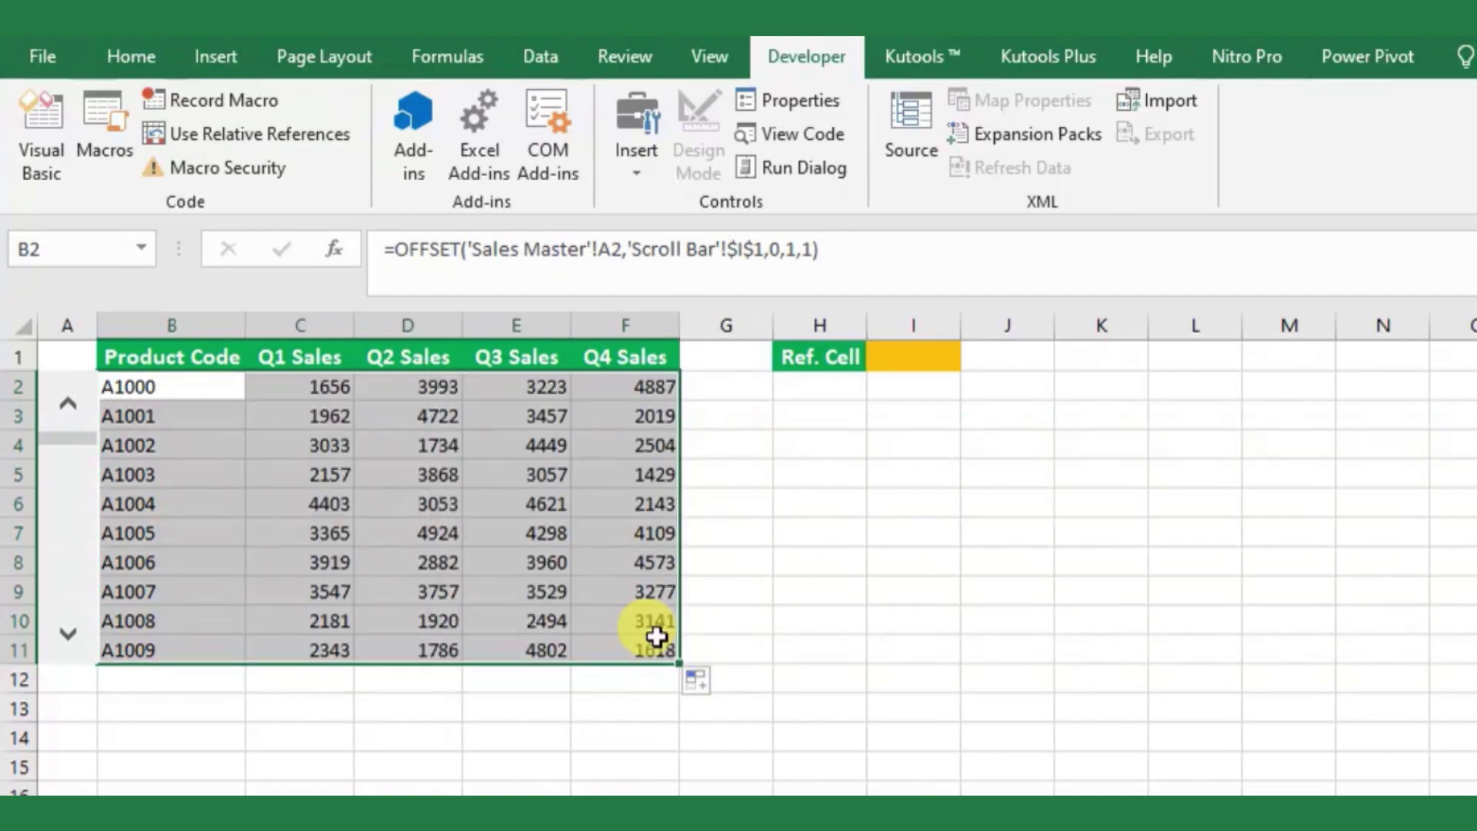
left_click_drag(300, 385, 584, 651)
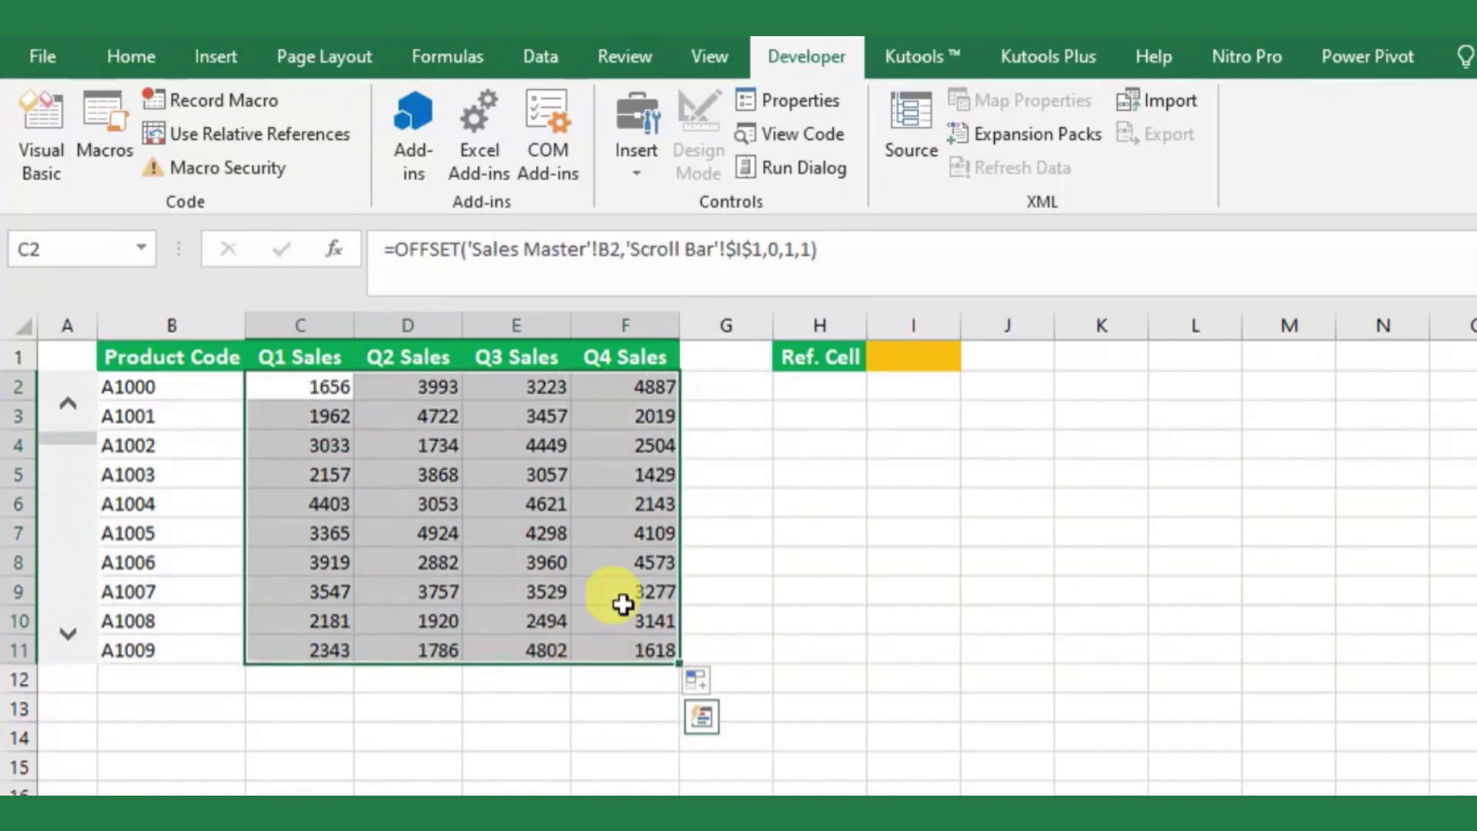
left_click(131, 56)
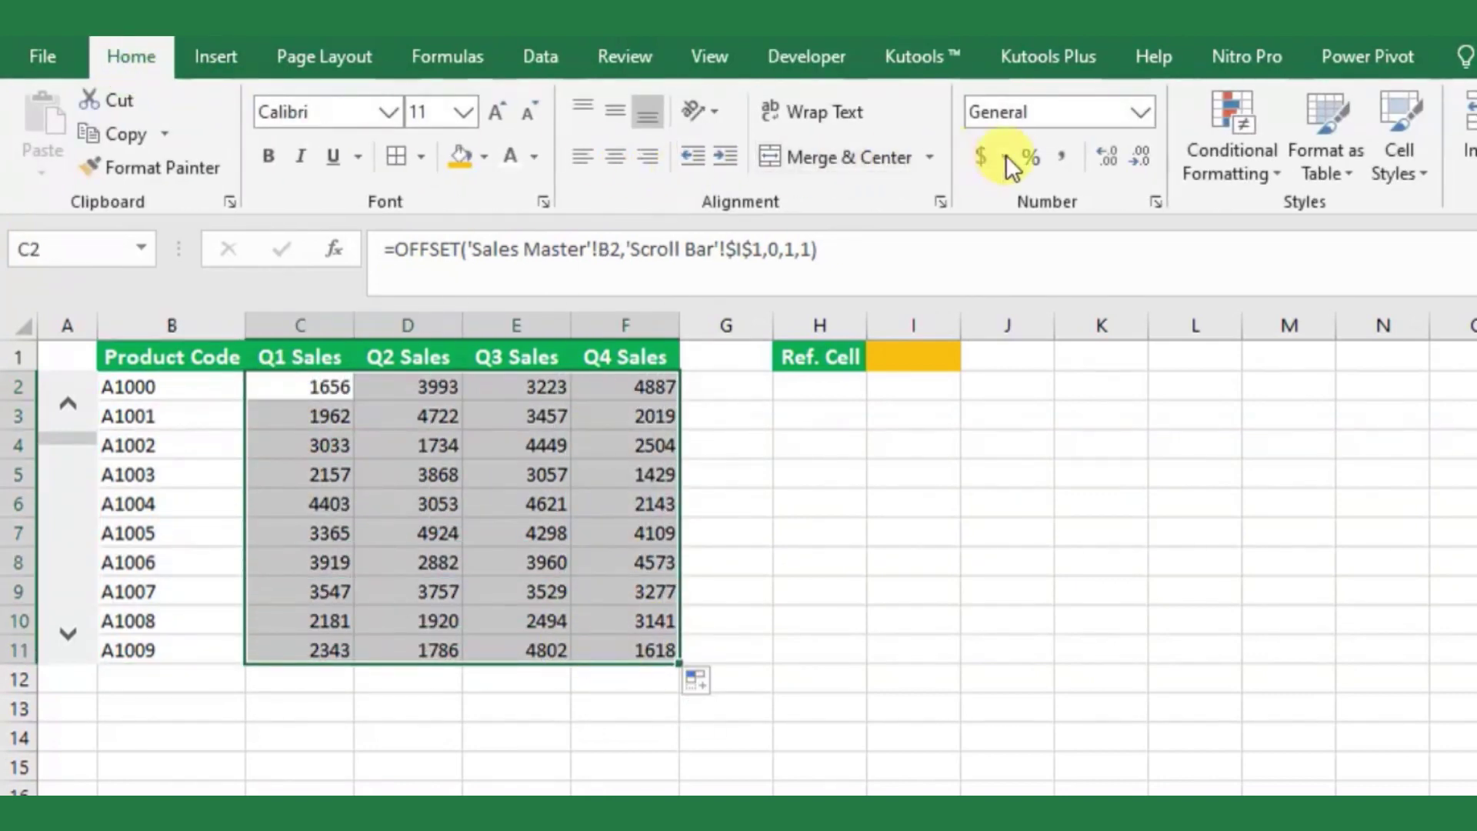
left_click(982, 156)
left_click(1140, 158)
left_click(1141, 158)
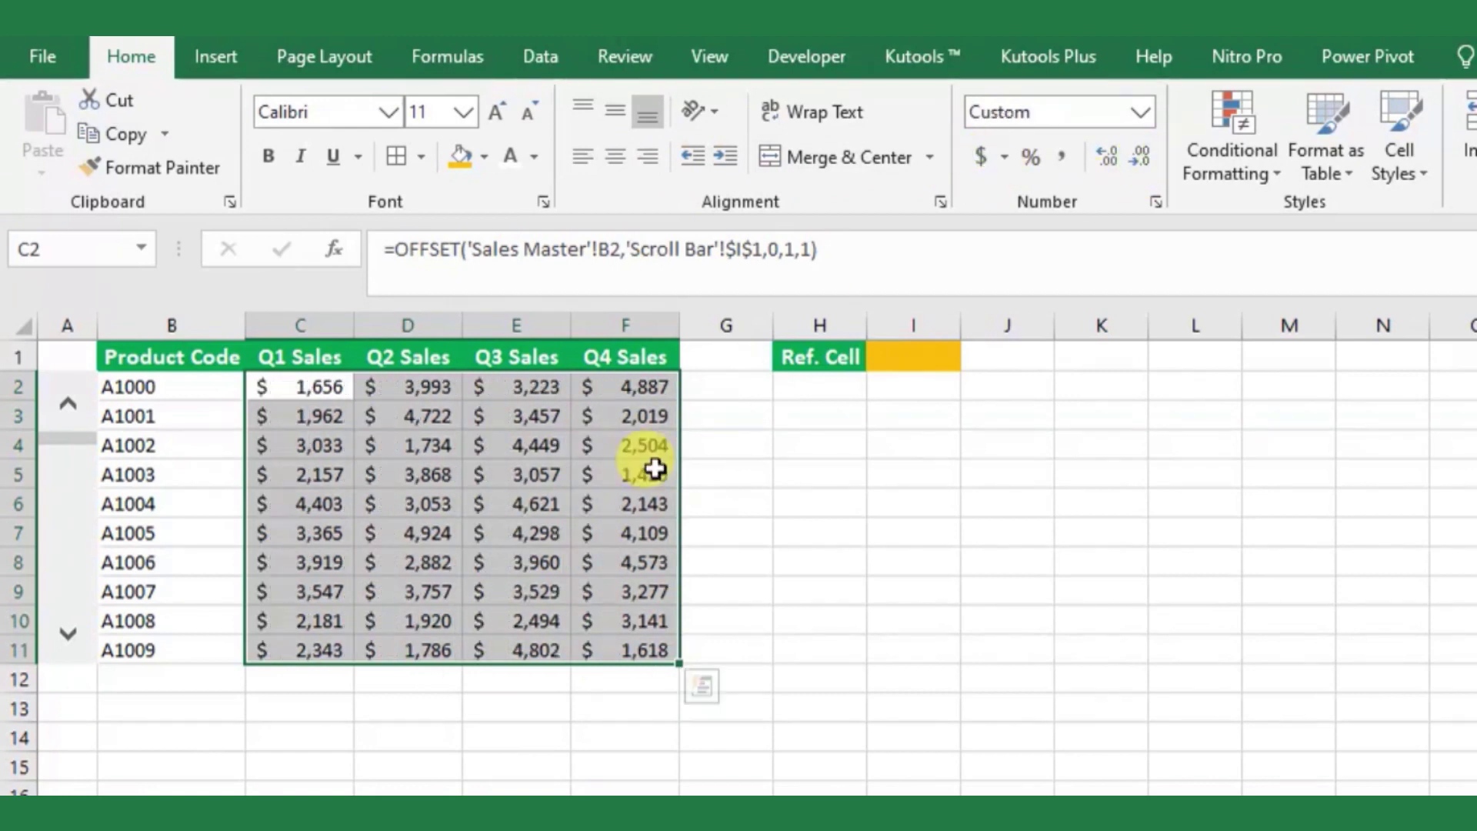
Step: Check the B2 and F2 formulas against the source values on Sales Master
left_click(566, 500)
left_click(636, 389)
left_click(198, 394)
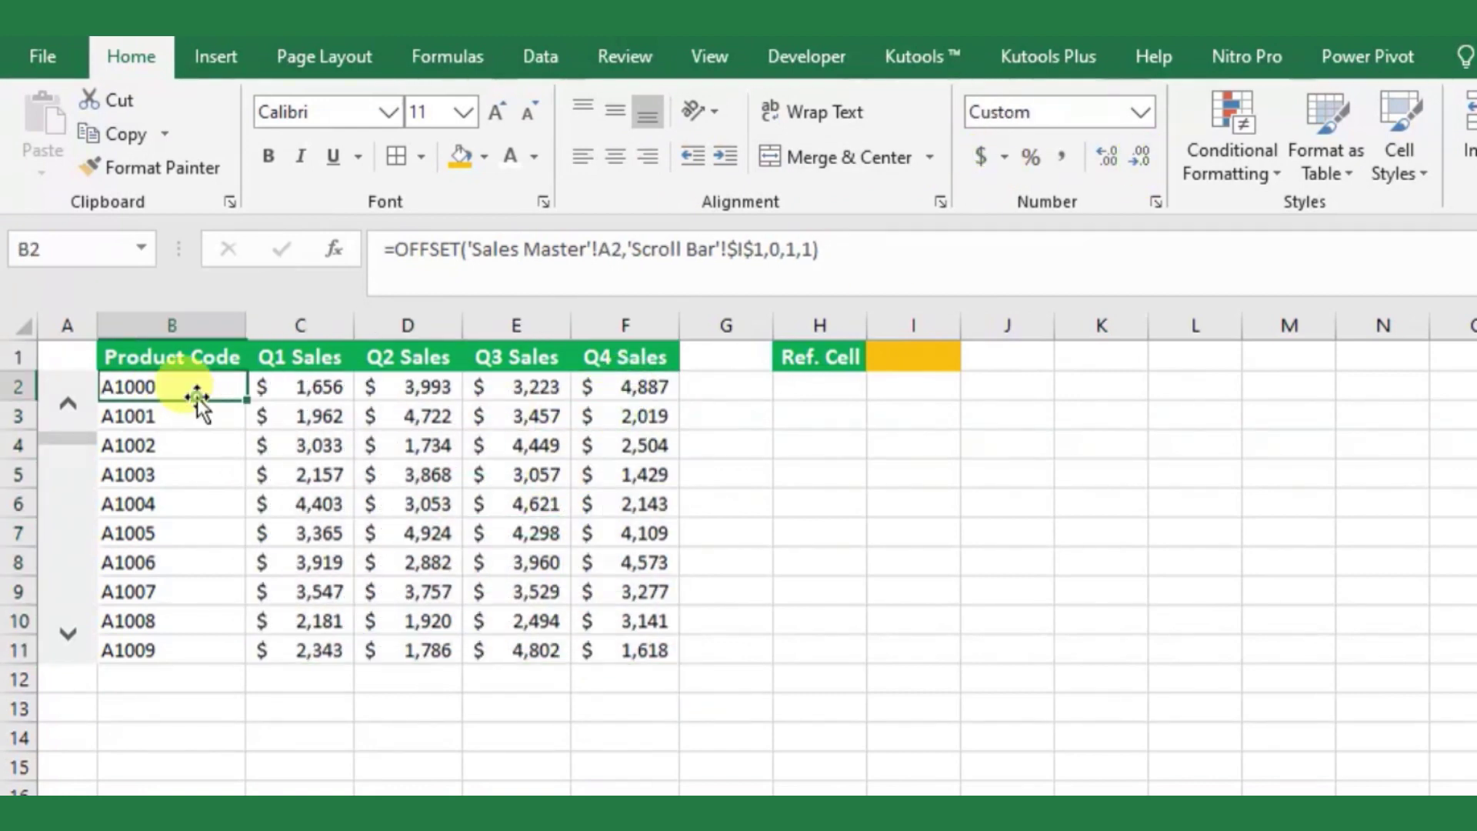
left_click(592, 391)
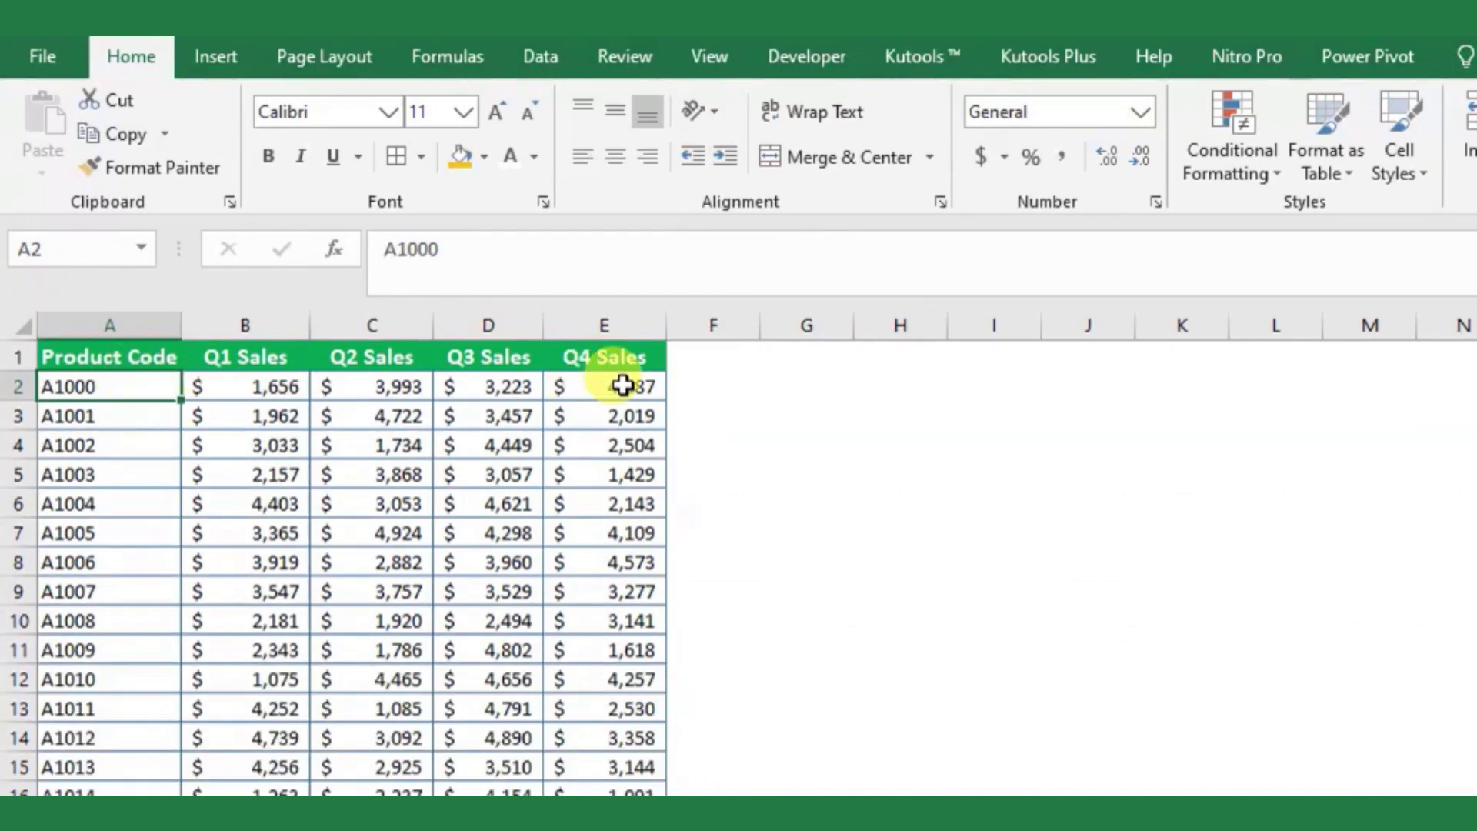
left_click(626, 385)
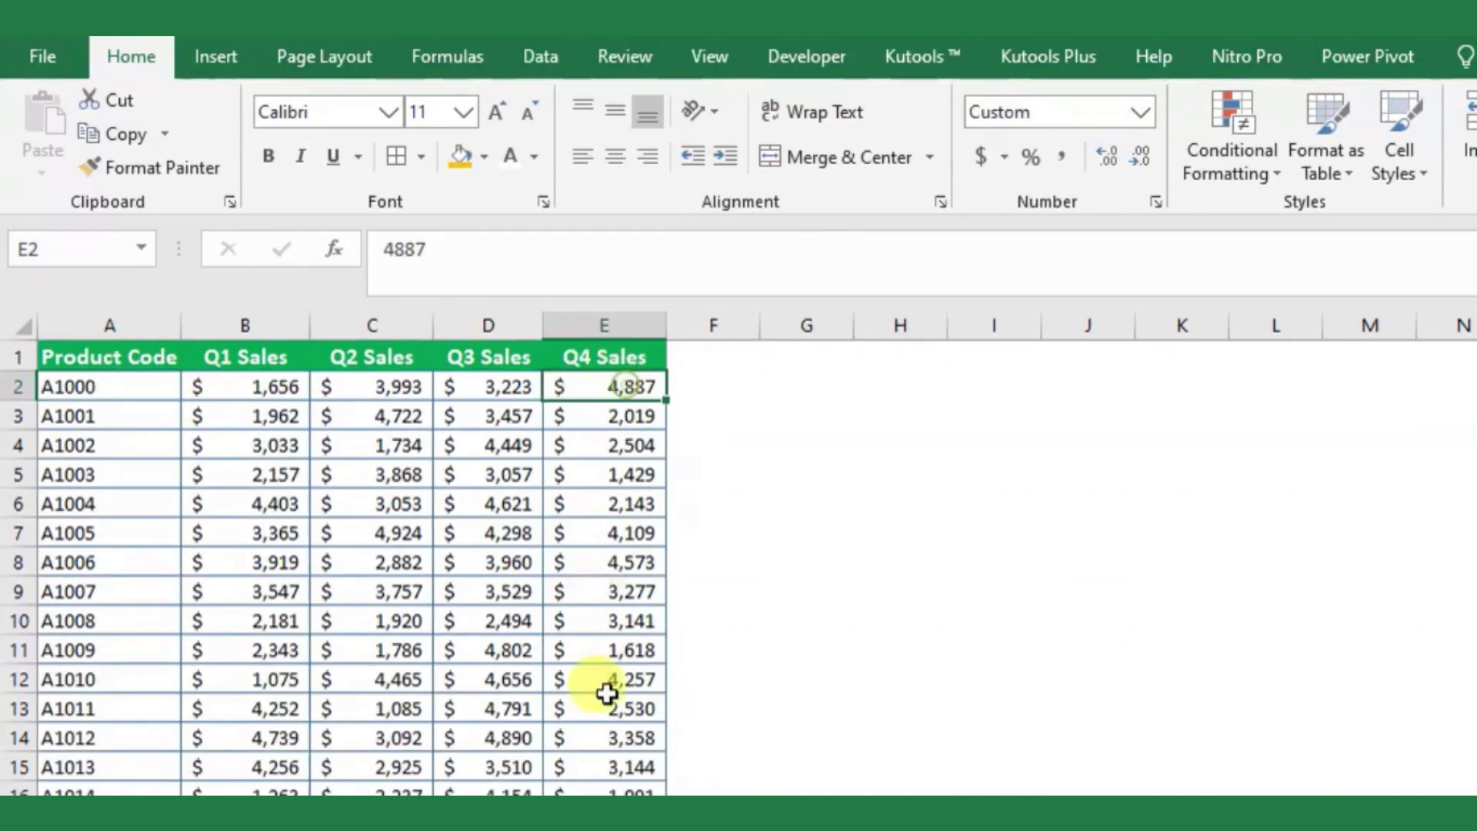
key("ctrl+Page_Down")
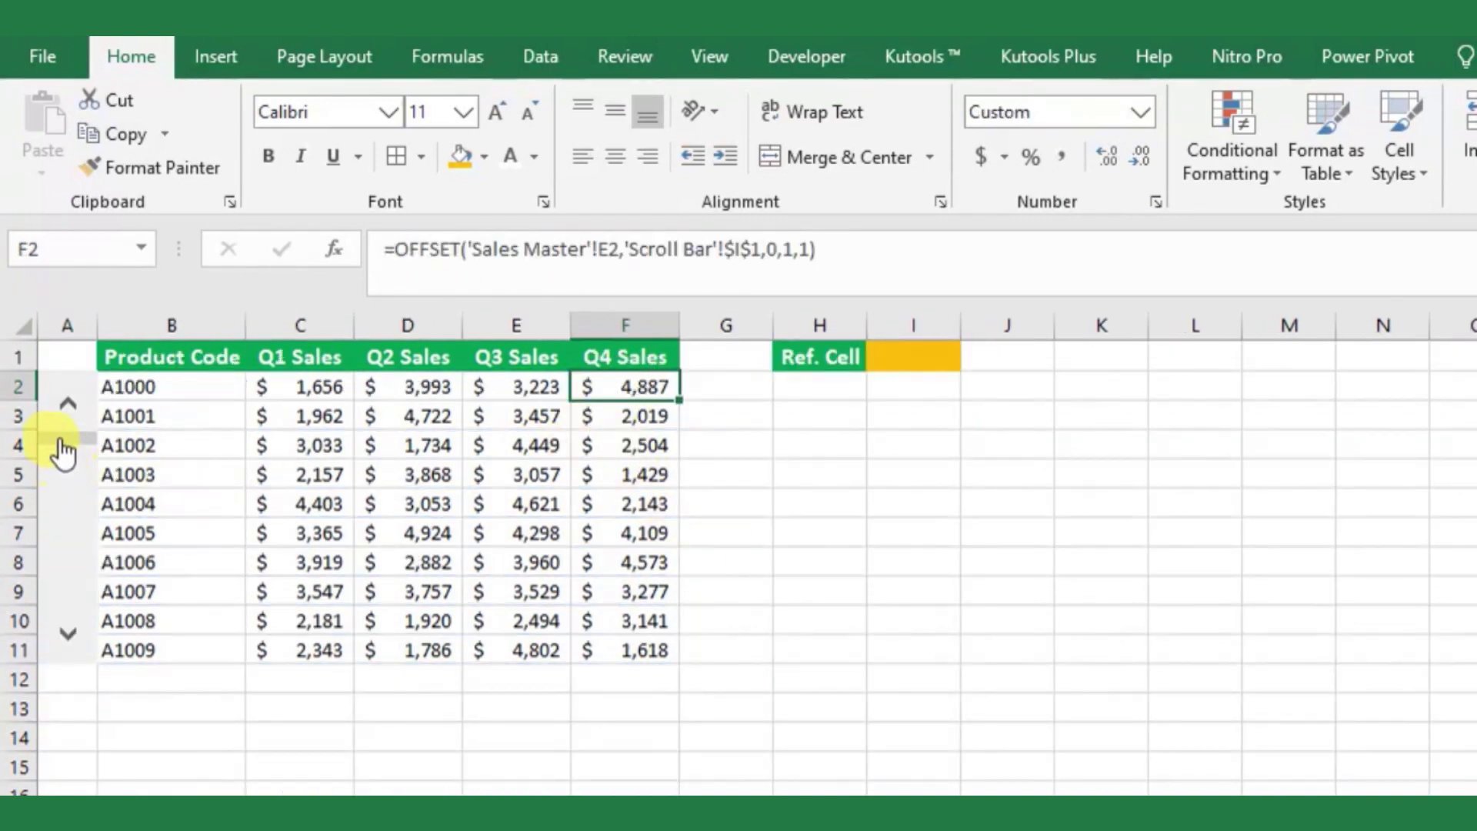
Step: Step the scroll bar down, then drag it to 100 so products A1100–A1109 are listed
left_click_drag(61, 435, 61, 453)
left_click(68, 631)
left_click(169, 649)
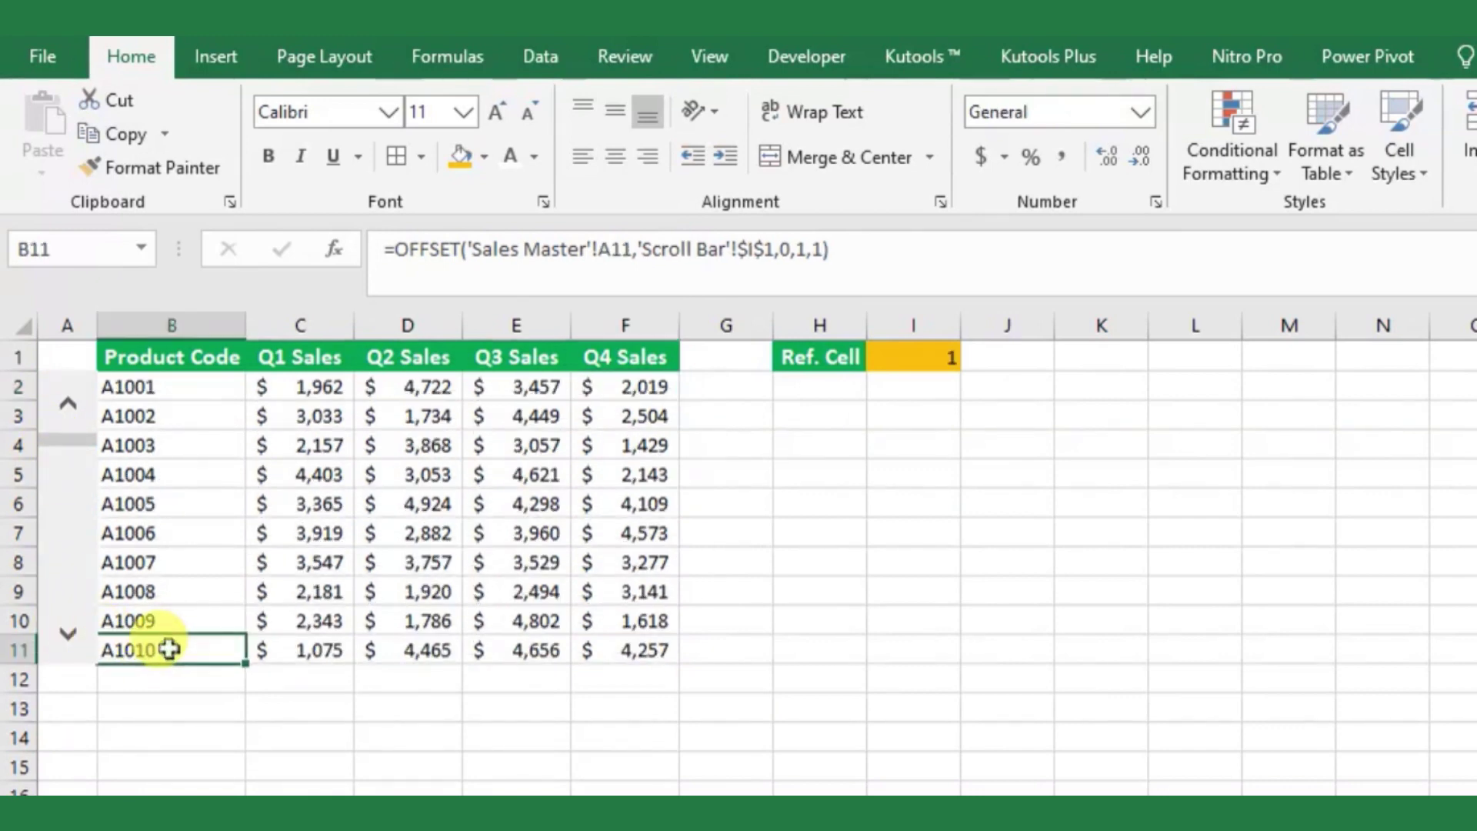
left_click(69, 634)
left_click(69, 634)
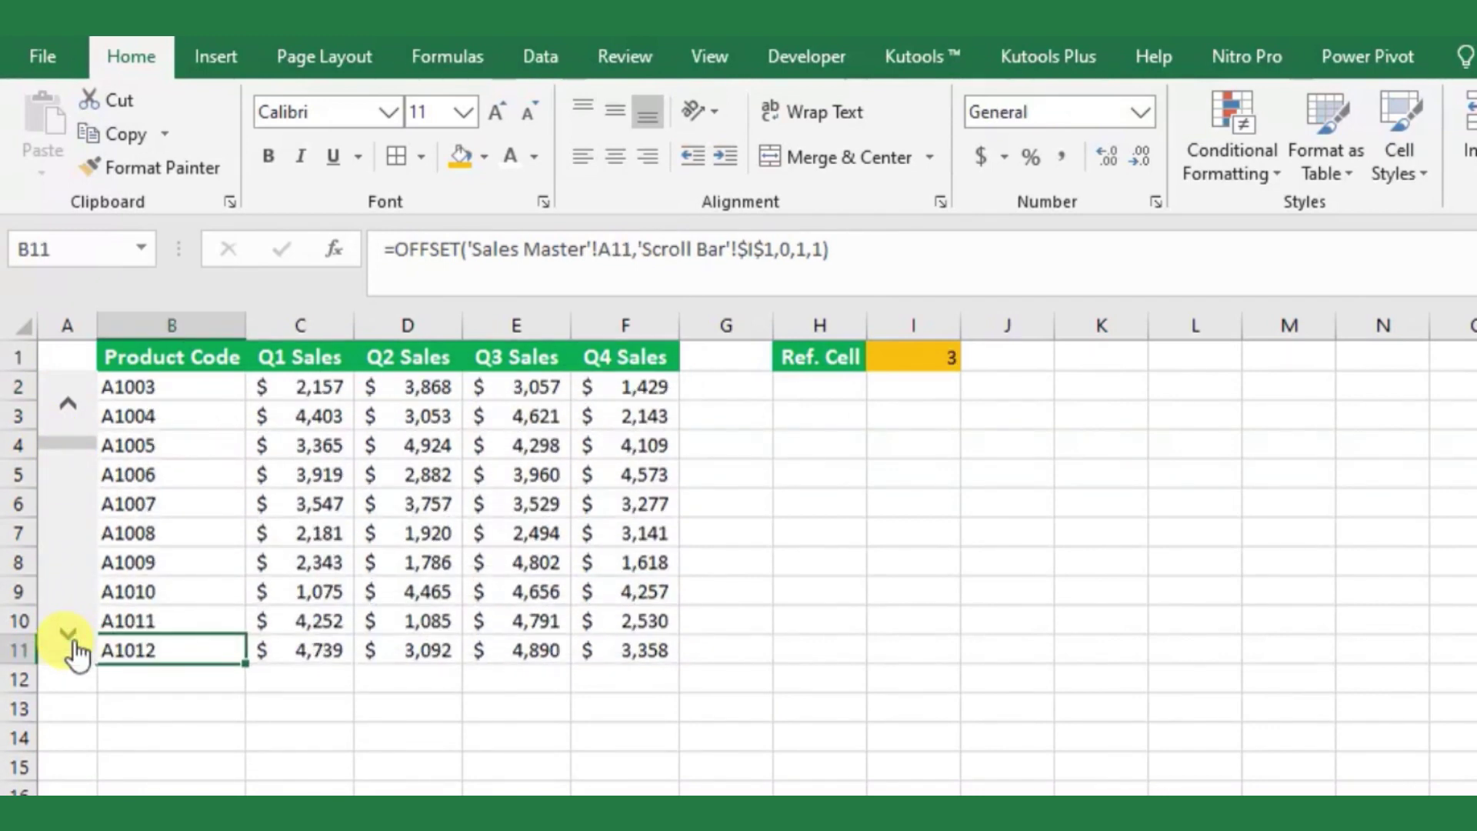
left_click(69, 635)
left_click(69, 635)
mouse_move(68, 546)
left_mouse_down()
mouse_move(83, 450)
mouse_move(72, 619)
left_mouse_up()
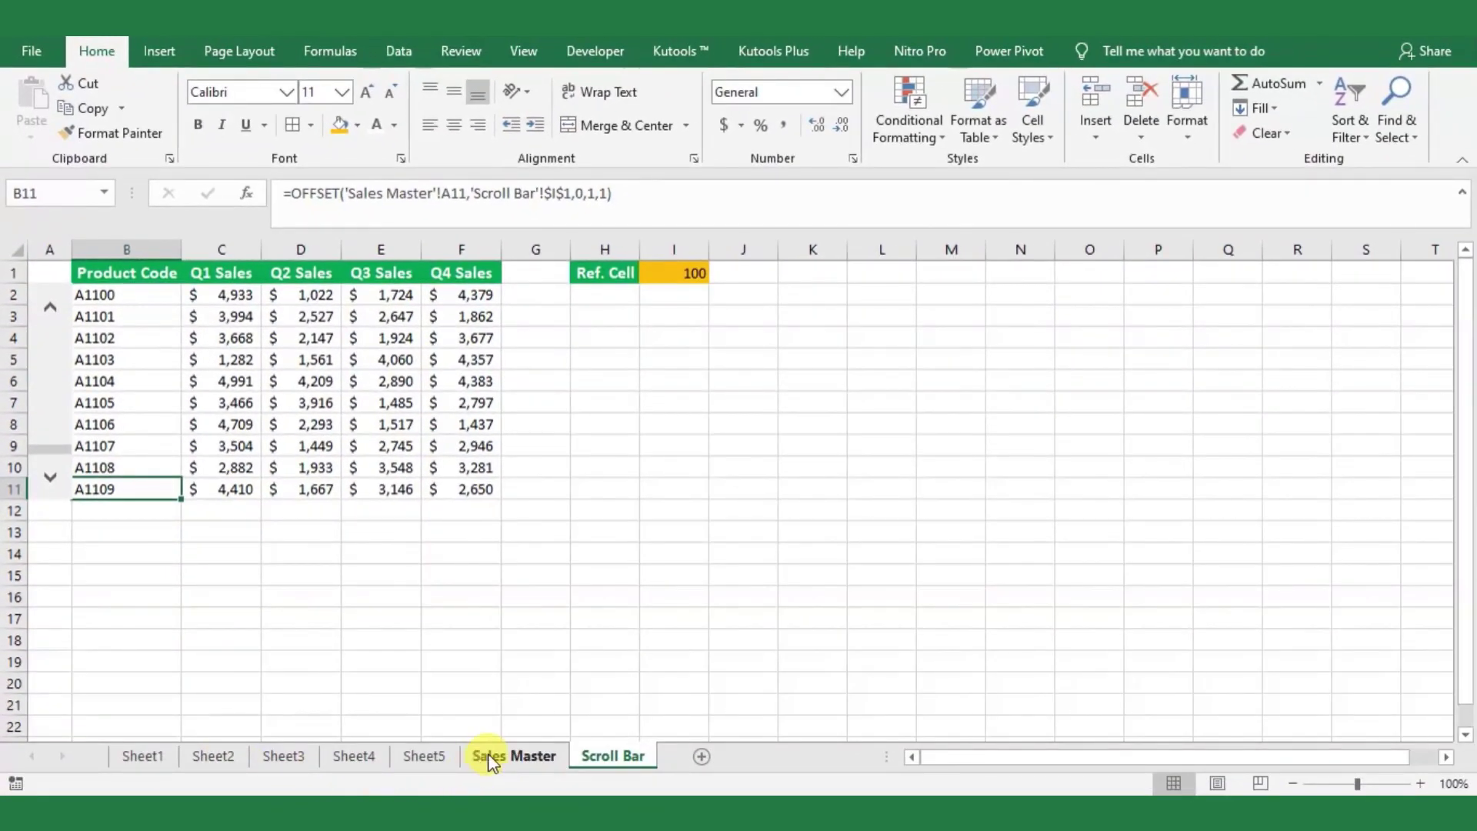
left_click(490, 757)
left_click(58, 299)
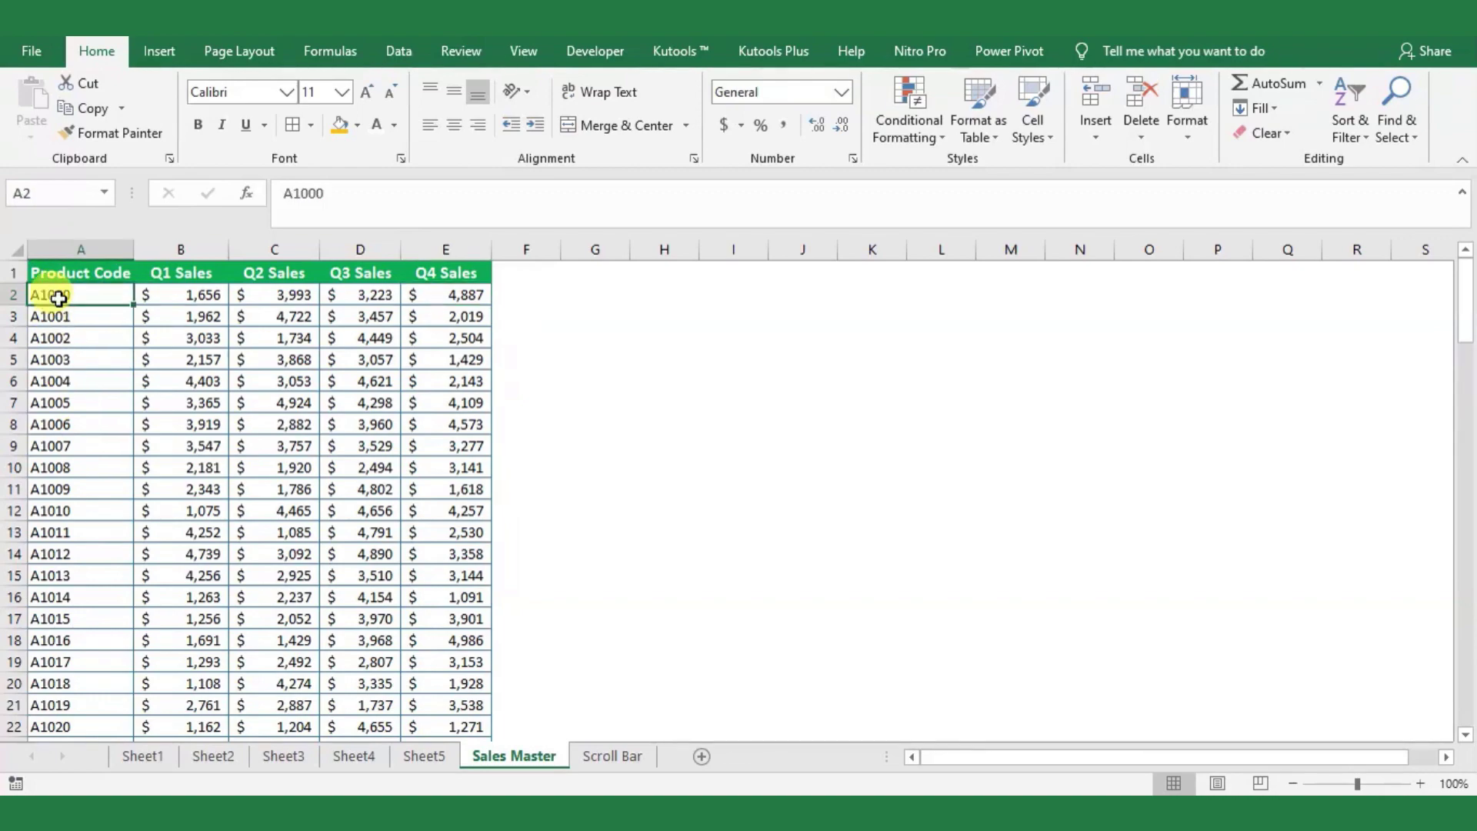
key("ctrl+shift+Down")
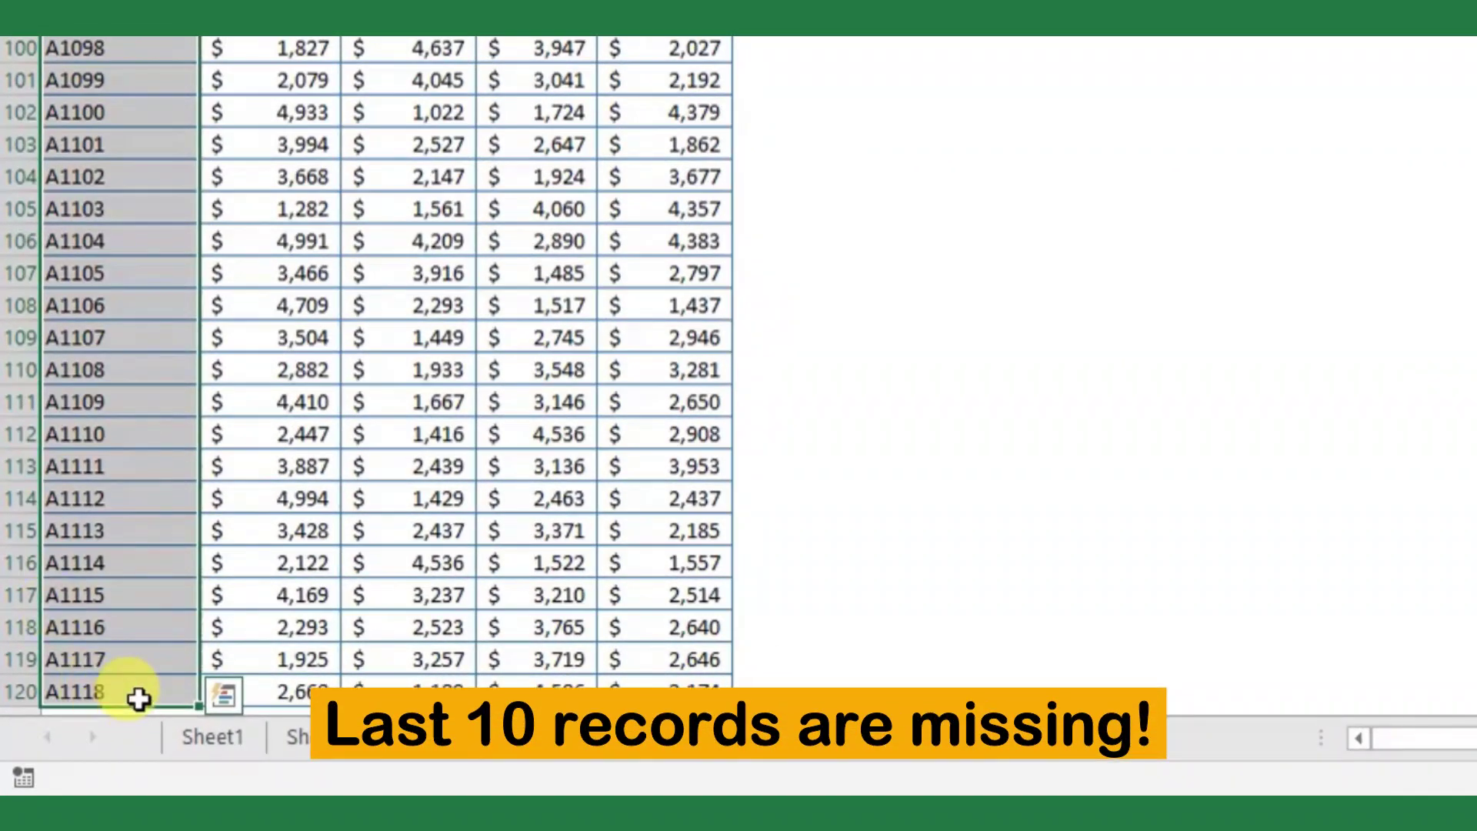
left_click(127, 691)
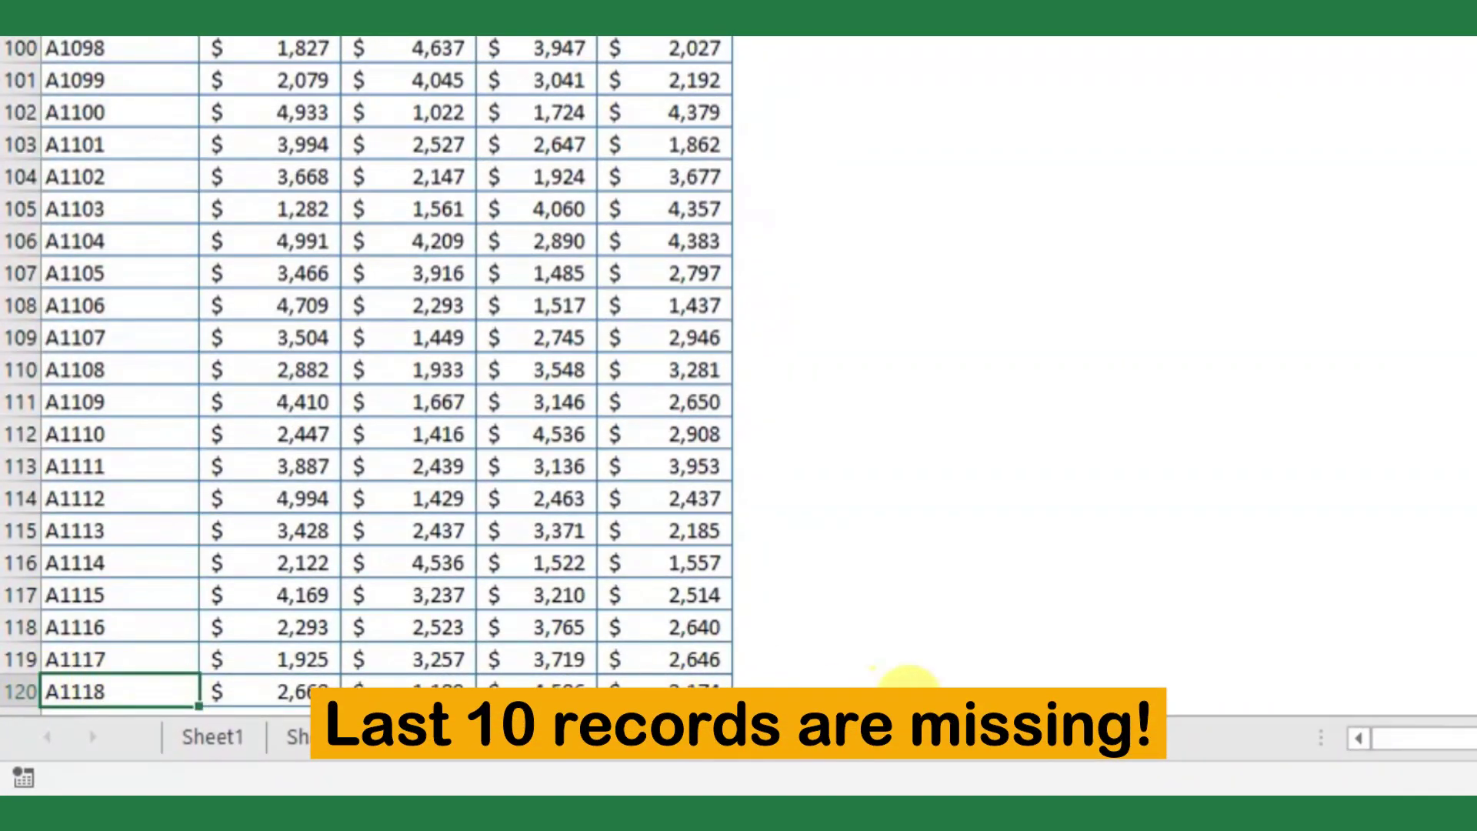
left_click(902, 740)
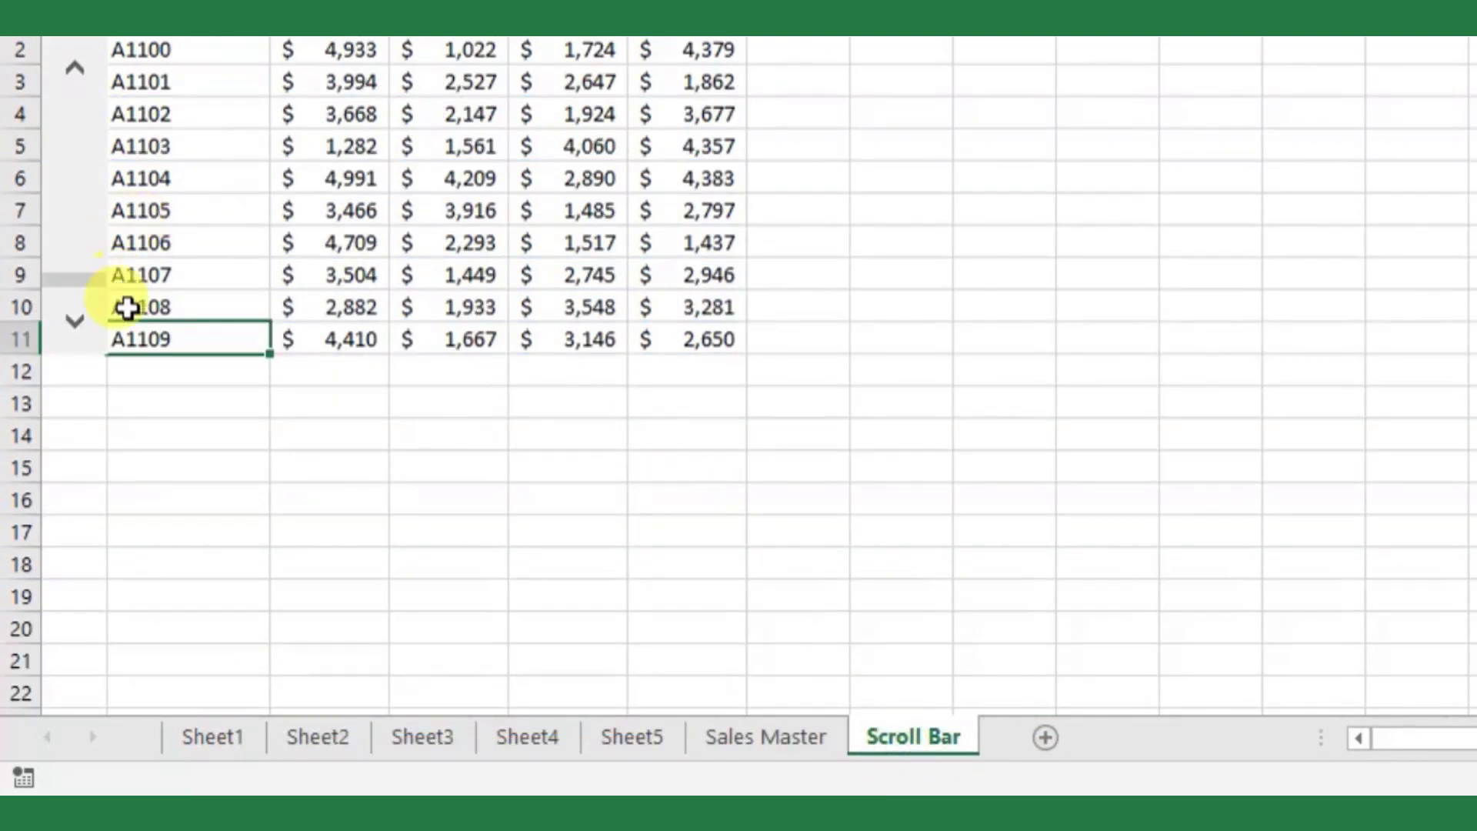
Step: Set Scroll Bar 1's maximum value to 109 with a page change of 10
right_click(80, 231)
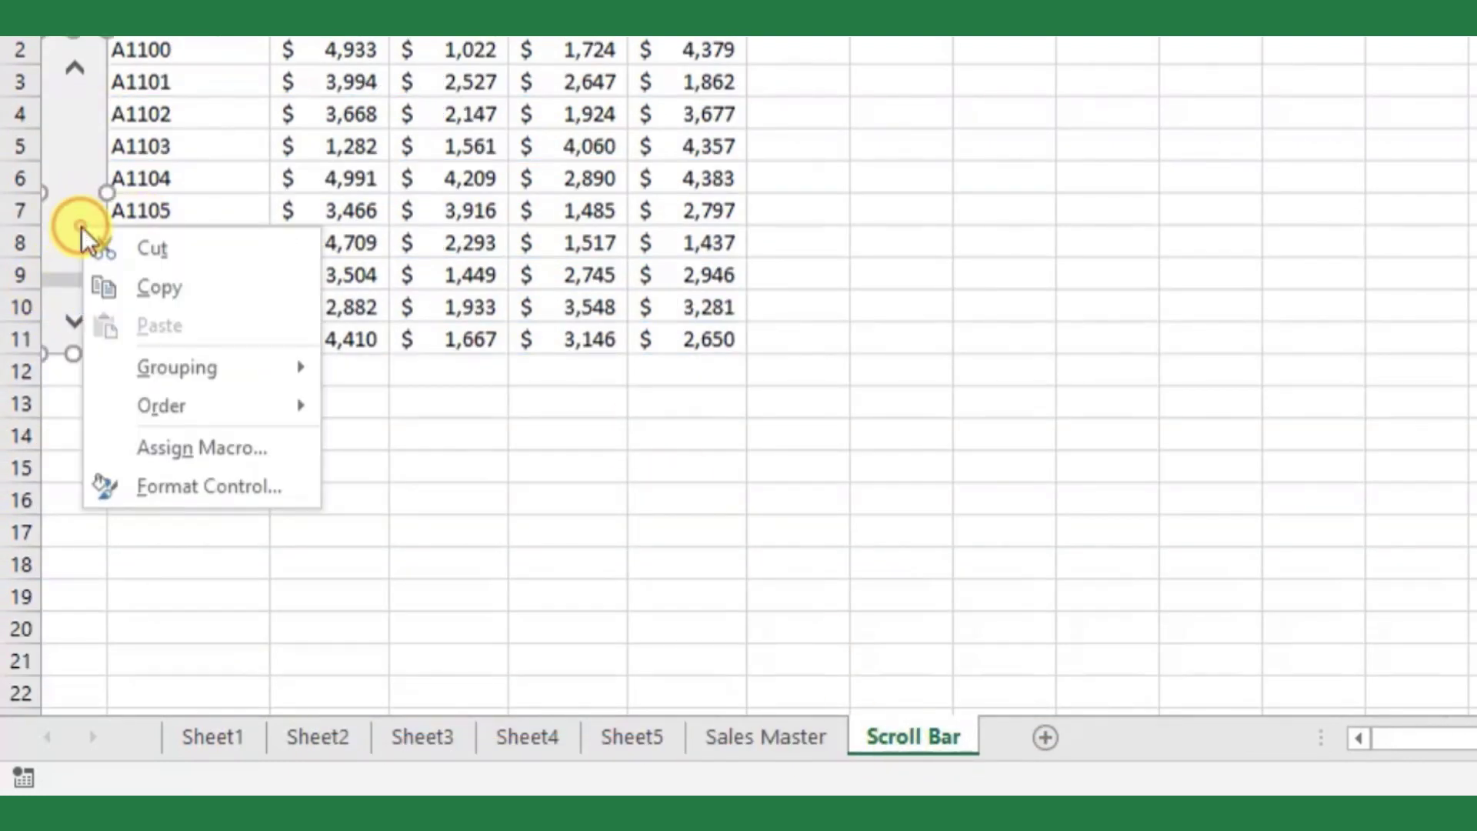
left_click(186, 484)
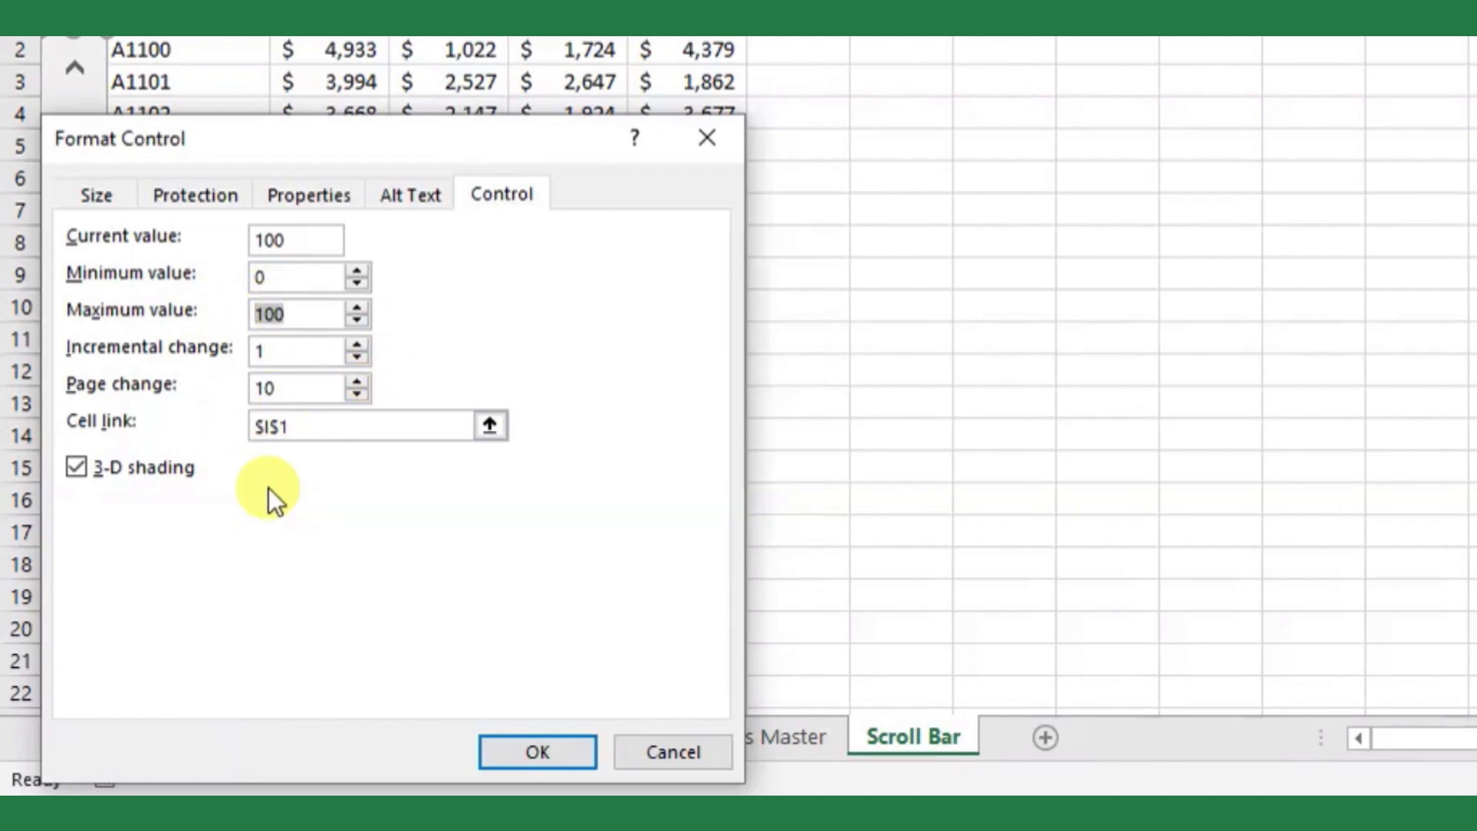
type("1")
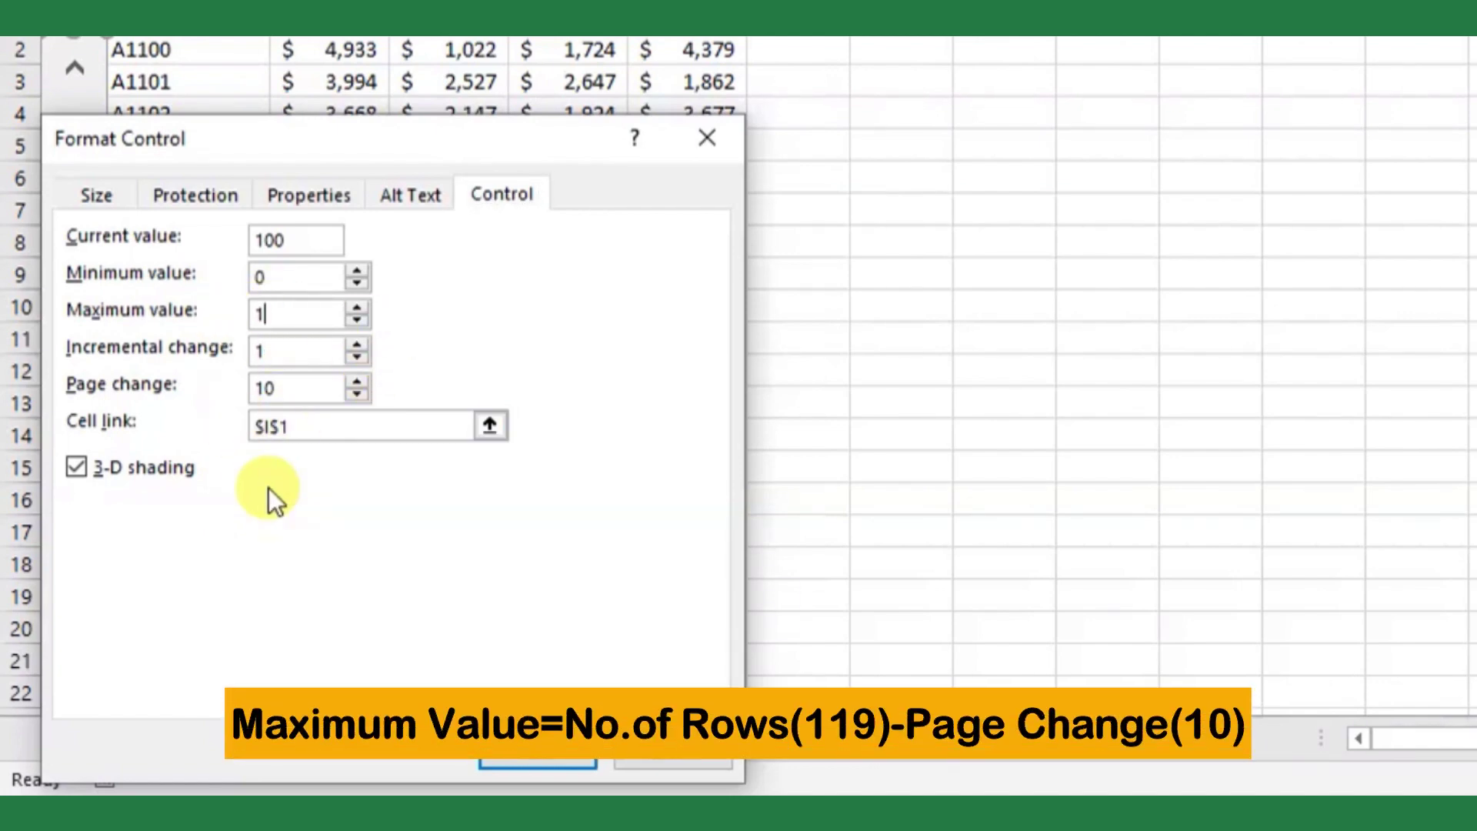
type("0")
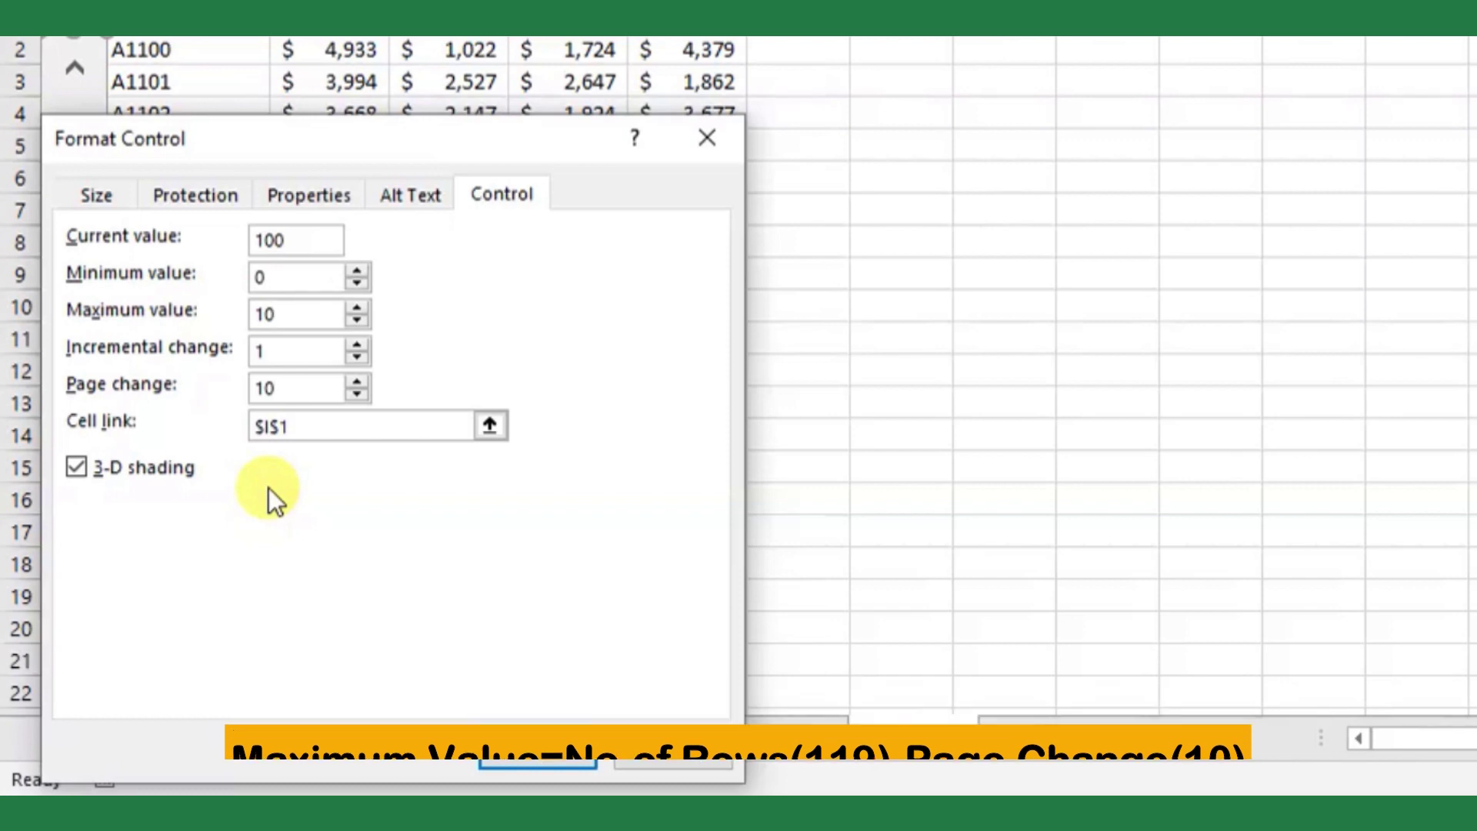
type("9")
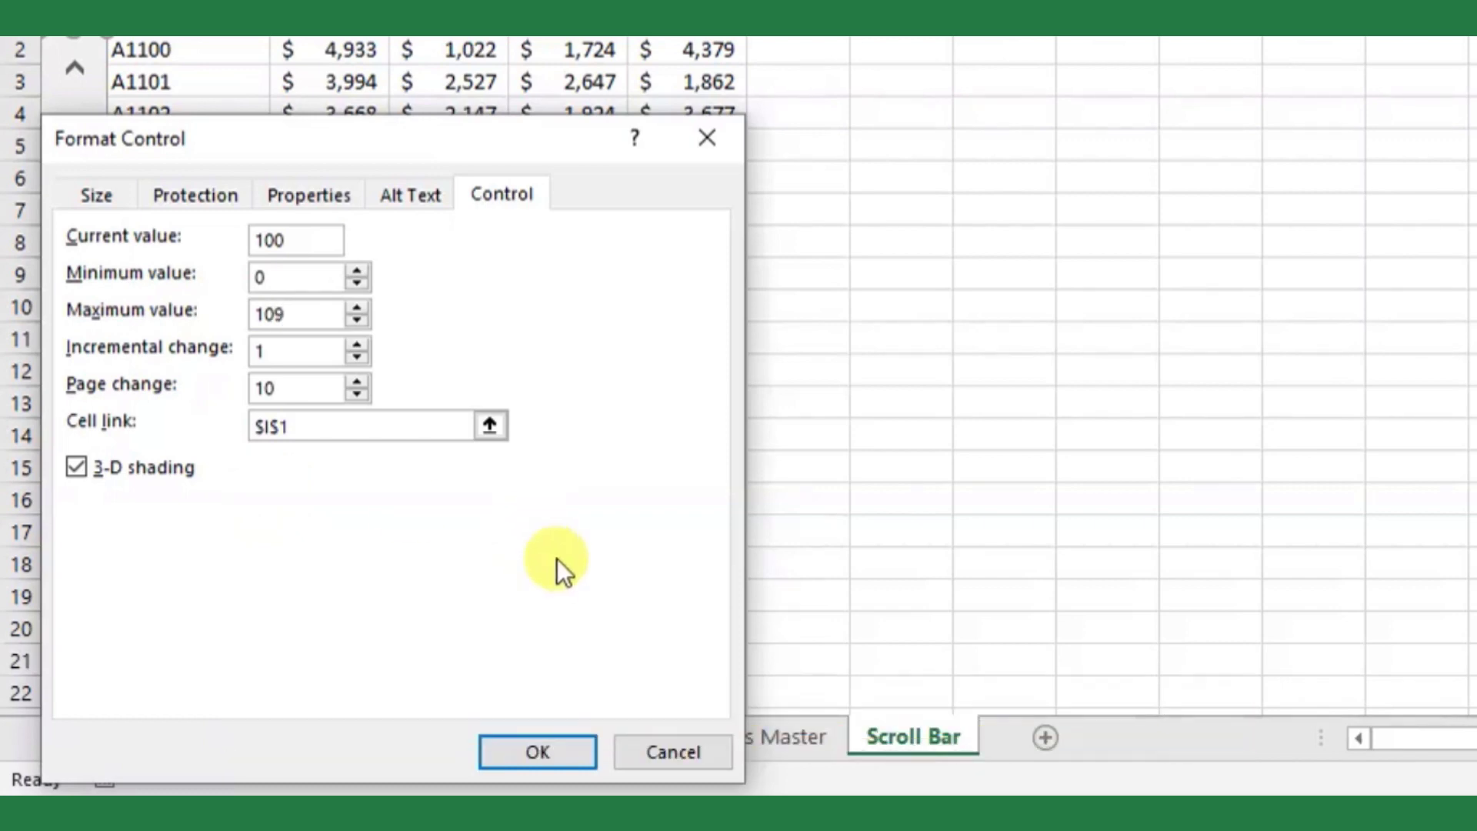
left_click(542, 750)
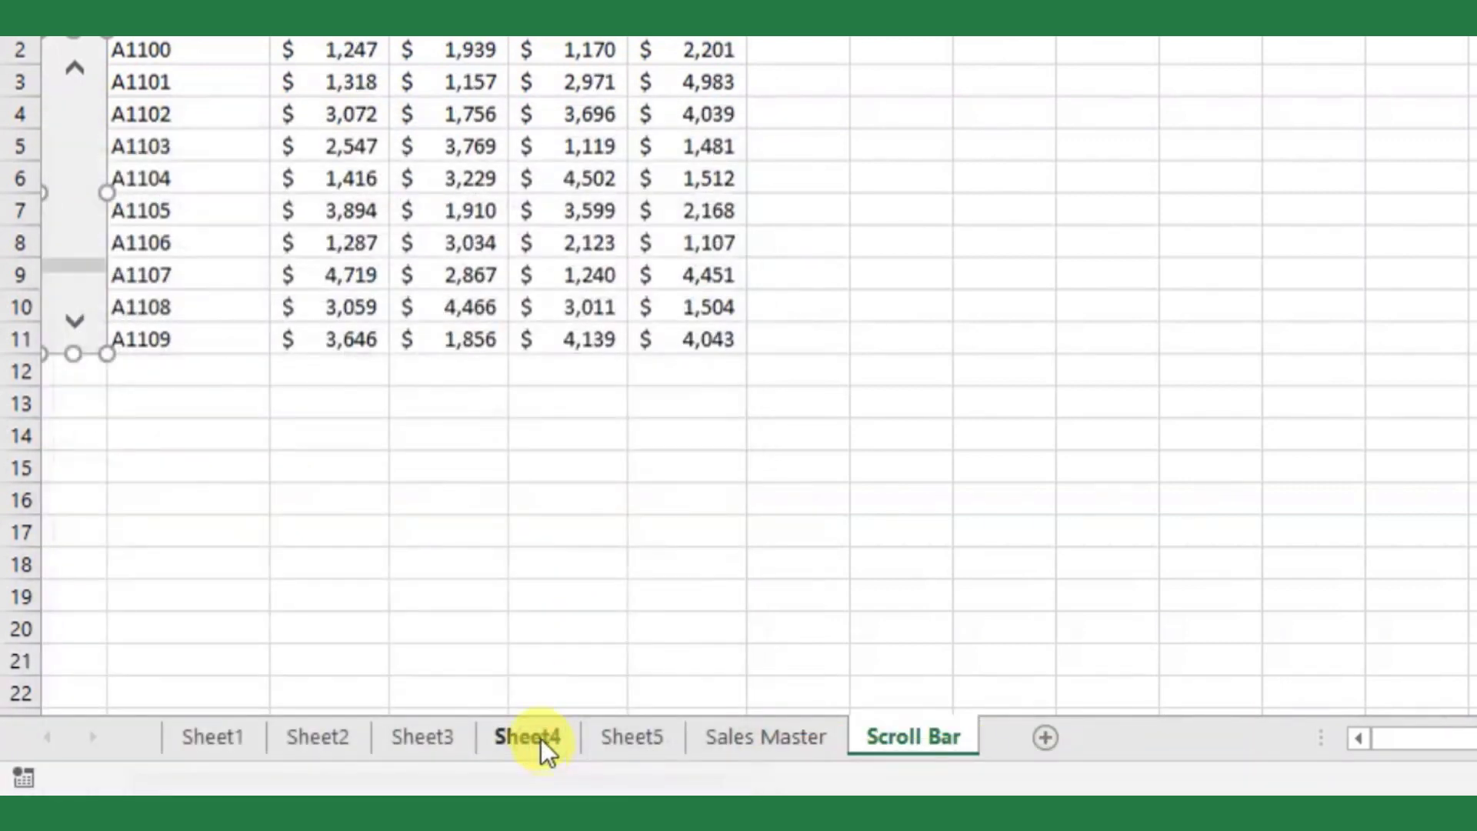
Step: Drag the scroll bar to 109 to list A1109–A1118, comparing with Sales Master's last rows
left_click(168, 338)
left_click_drag(74, 270, 72, 323)
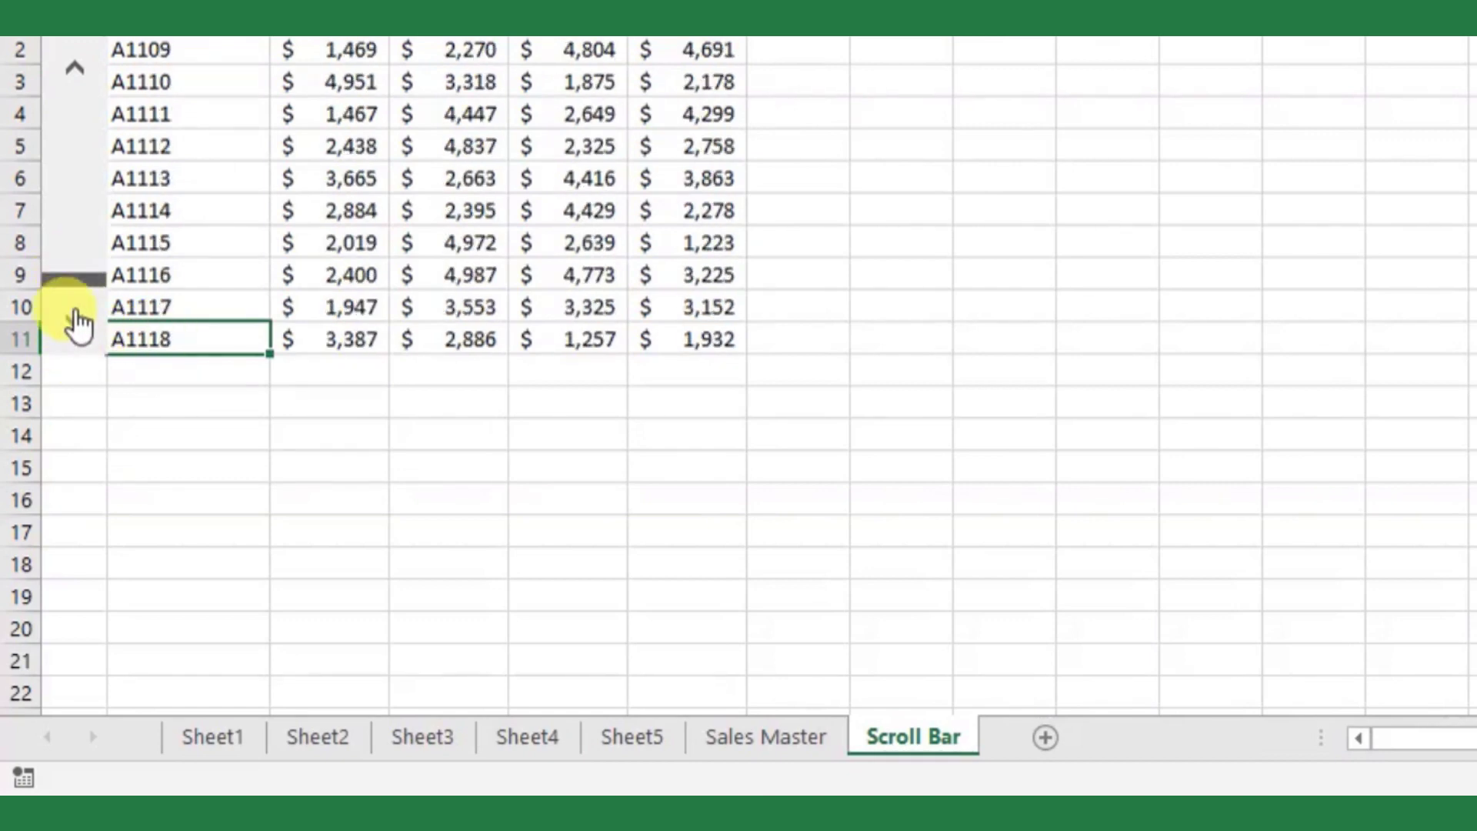
left_click(719, 750)
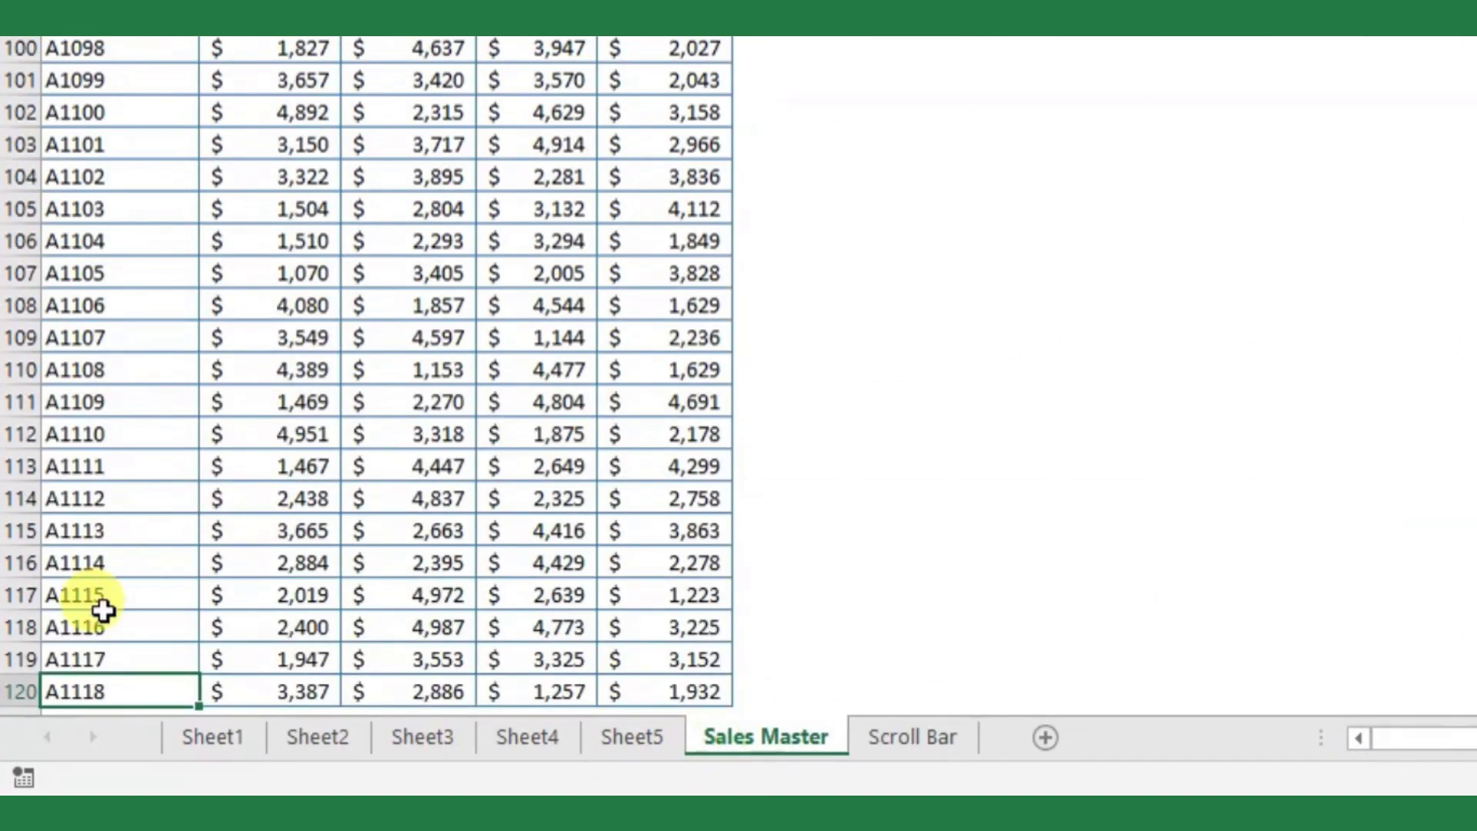
left_click(900, 739)
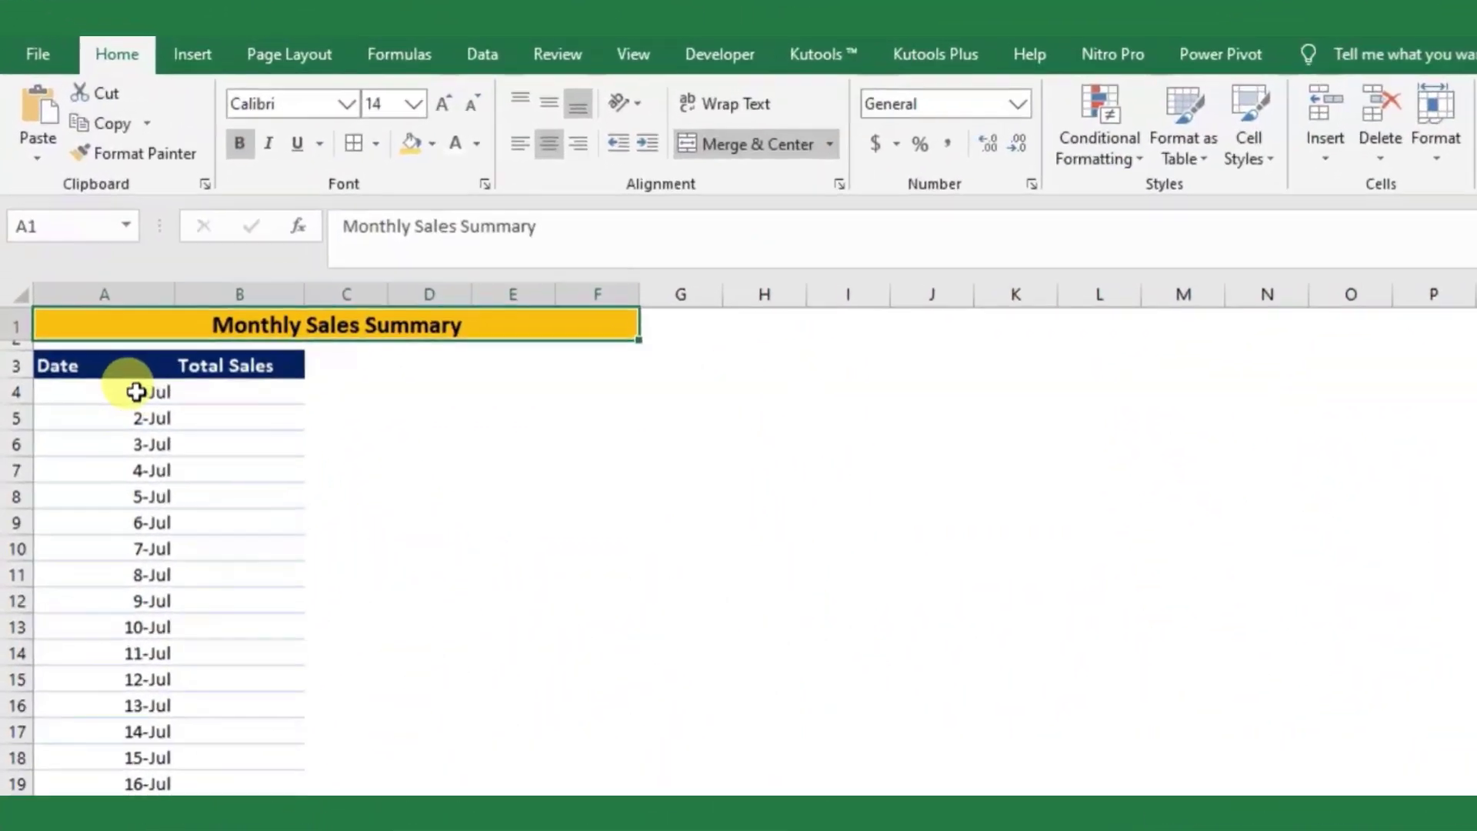
Step: Inspect the B18 totals on the Jul 1, Jul 2 and Jul 3 2020 sheets, then select Summary B4
left_click(131, 331)
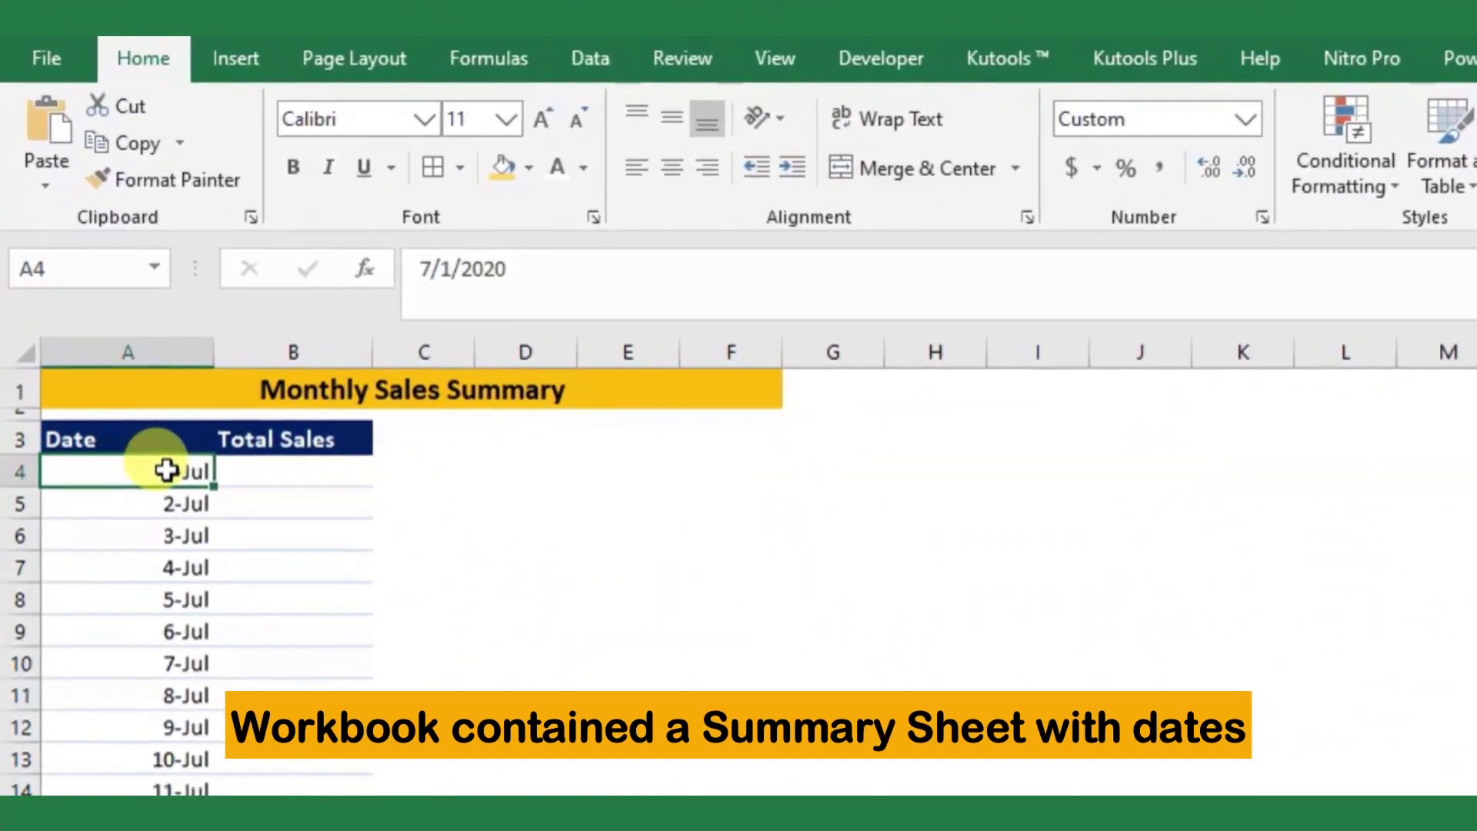
left_click(192, 331)
left_click(369, 742)
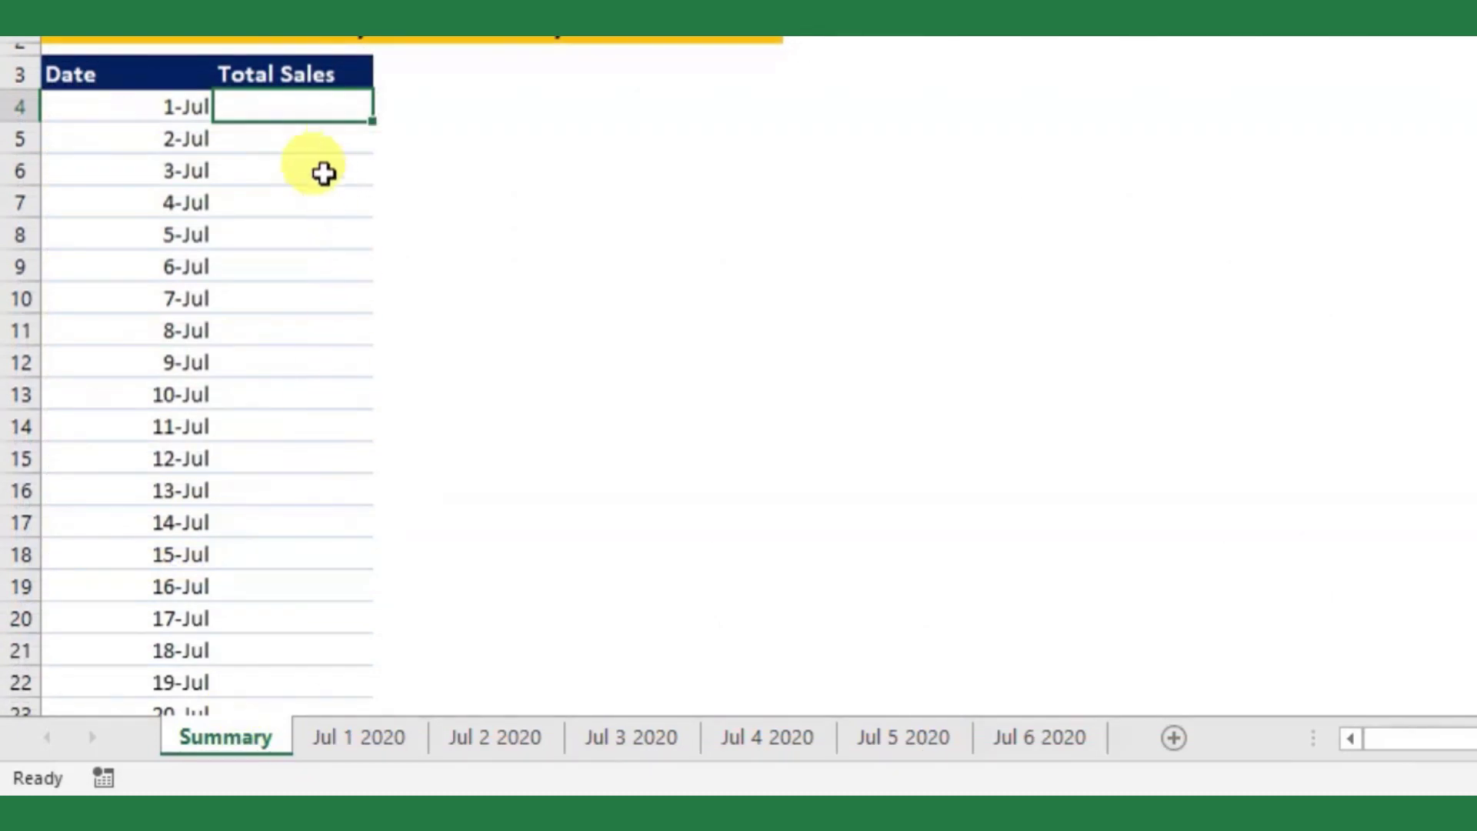
left_click(316, 147)
left_click(530, 740)
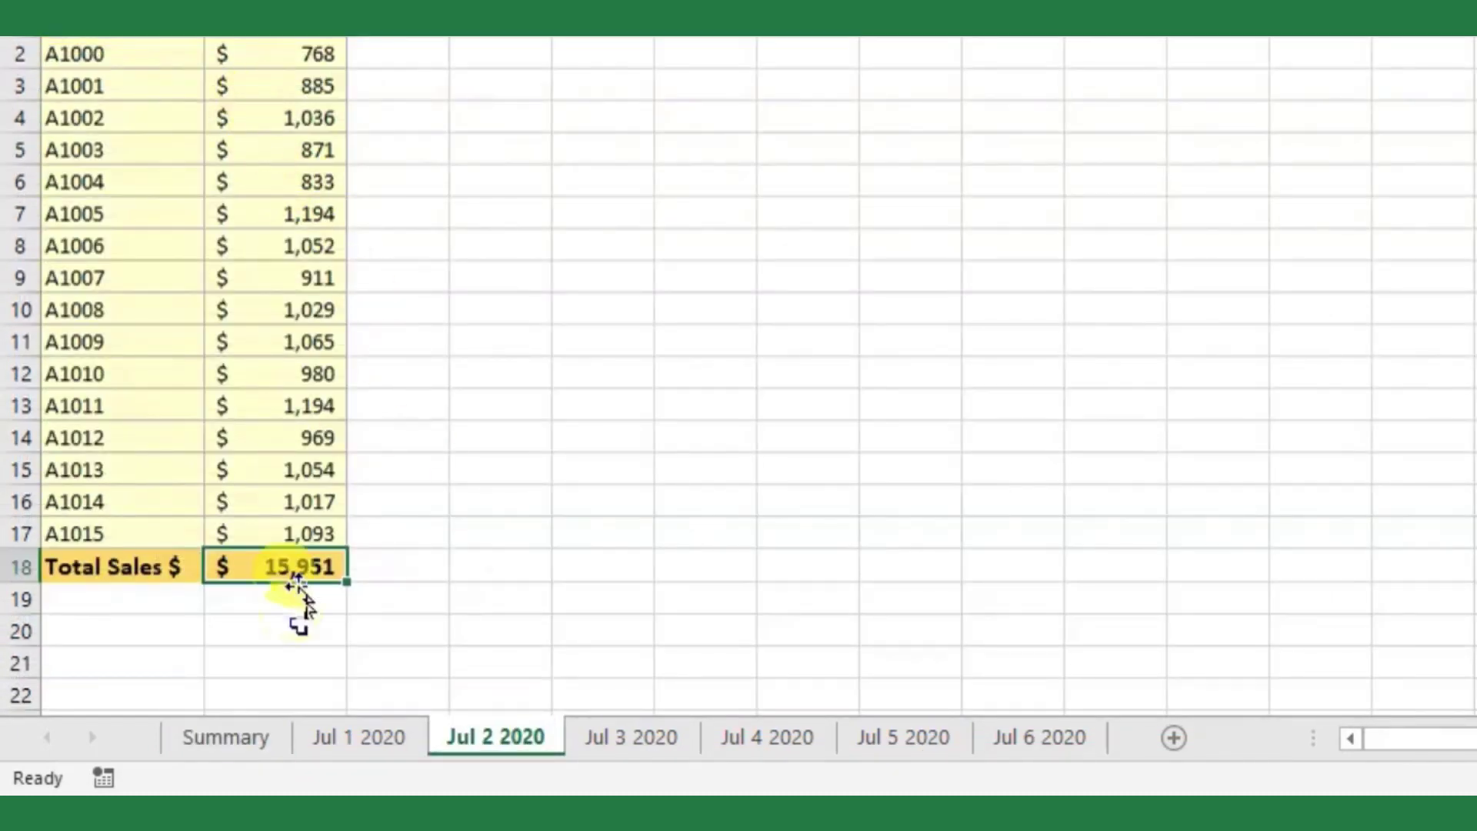
left_click(257, 741)
left_click(300, 196)
left_click(295, 178)
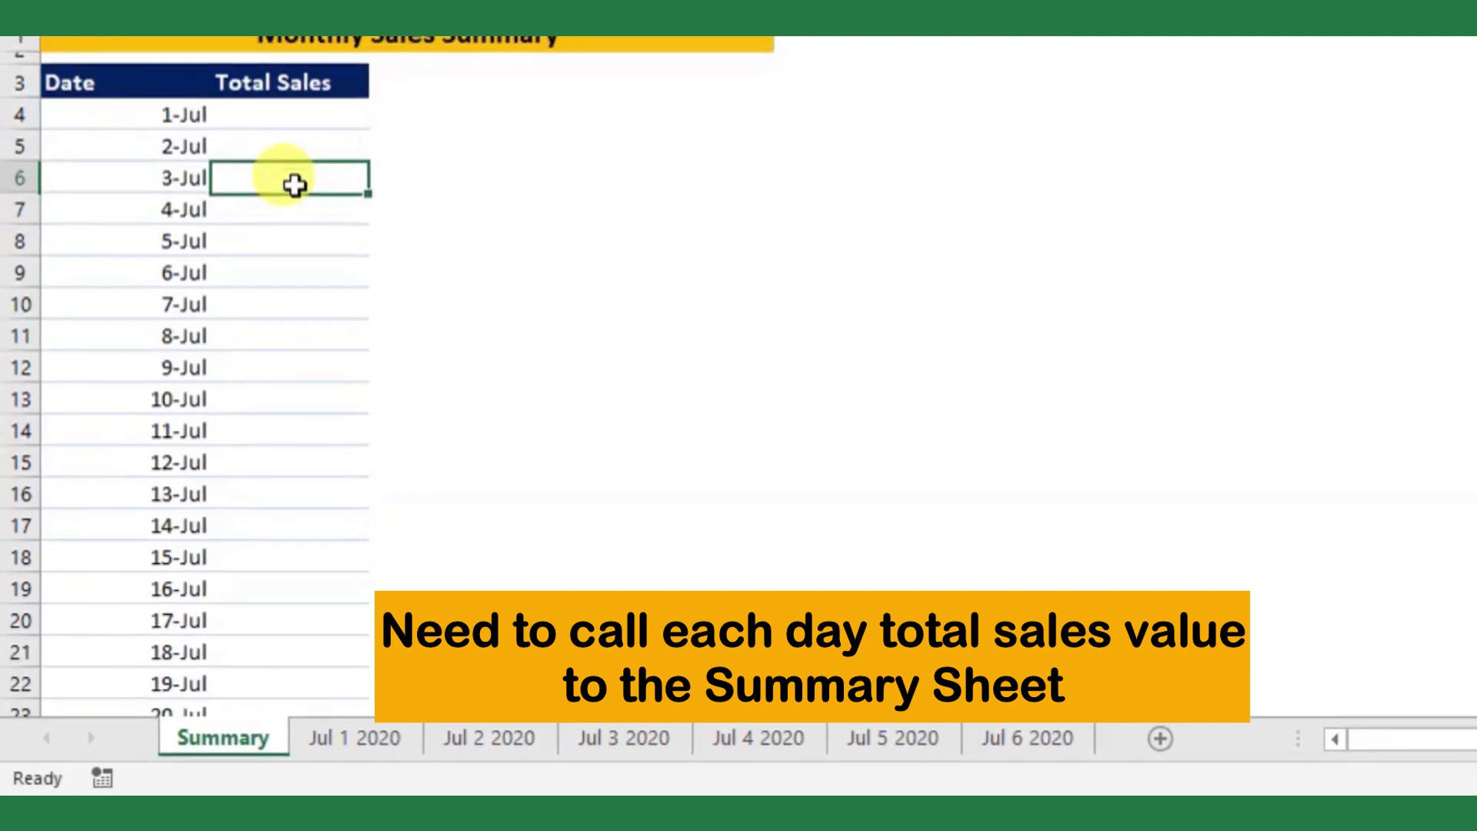
left_click(523, 760)
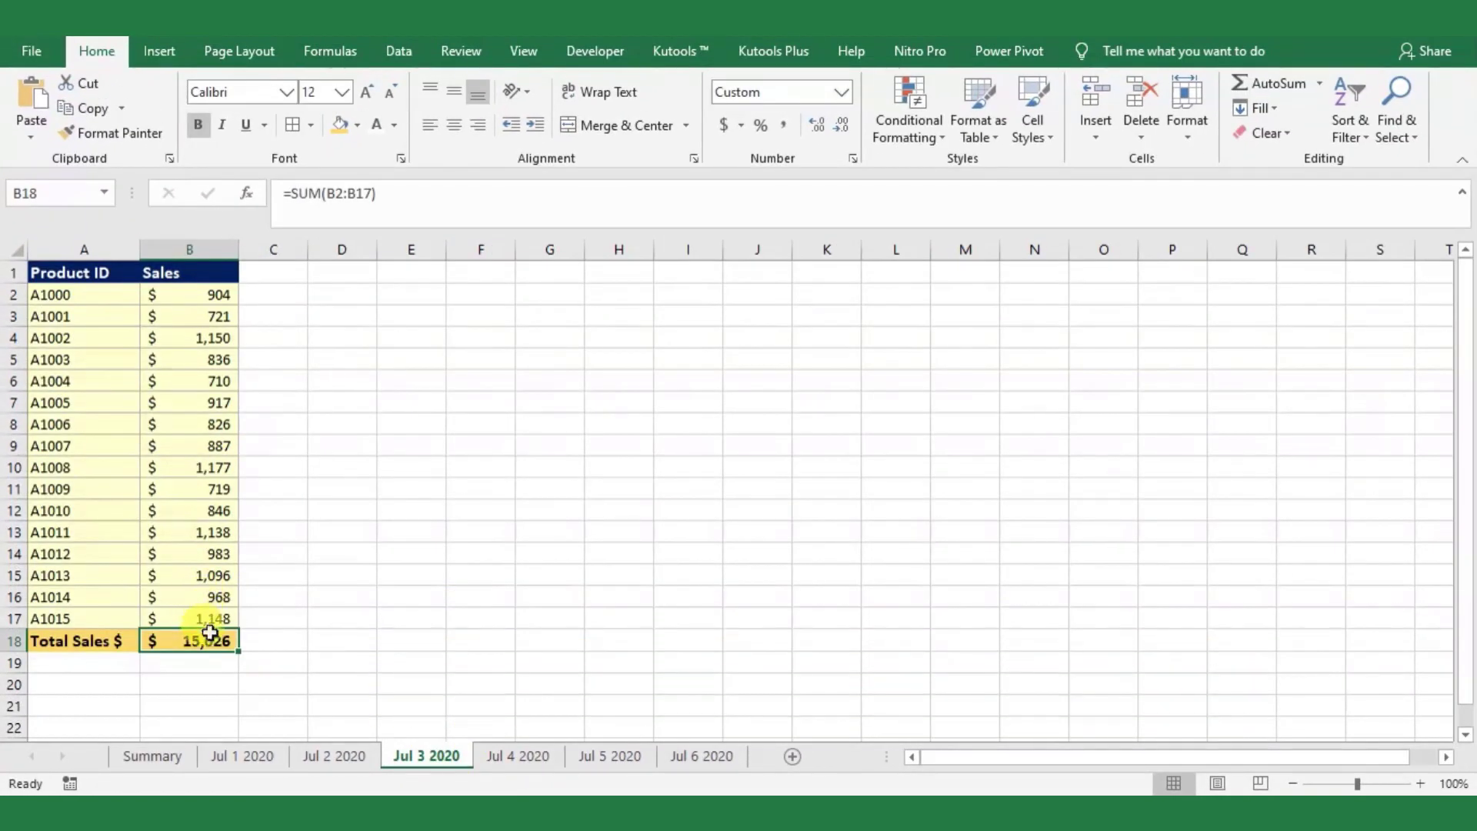
left_click(175, 758)
left_click(237, 330)
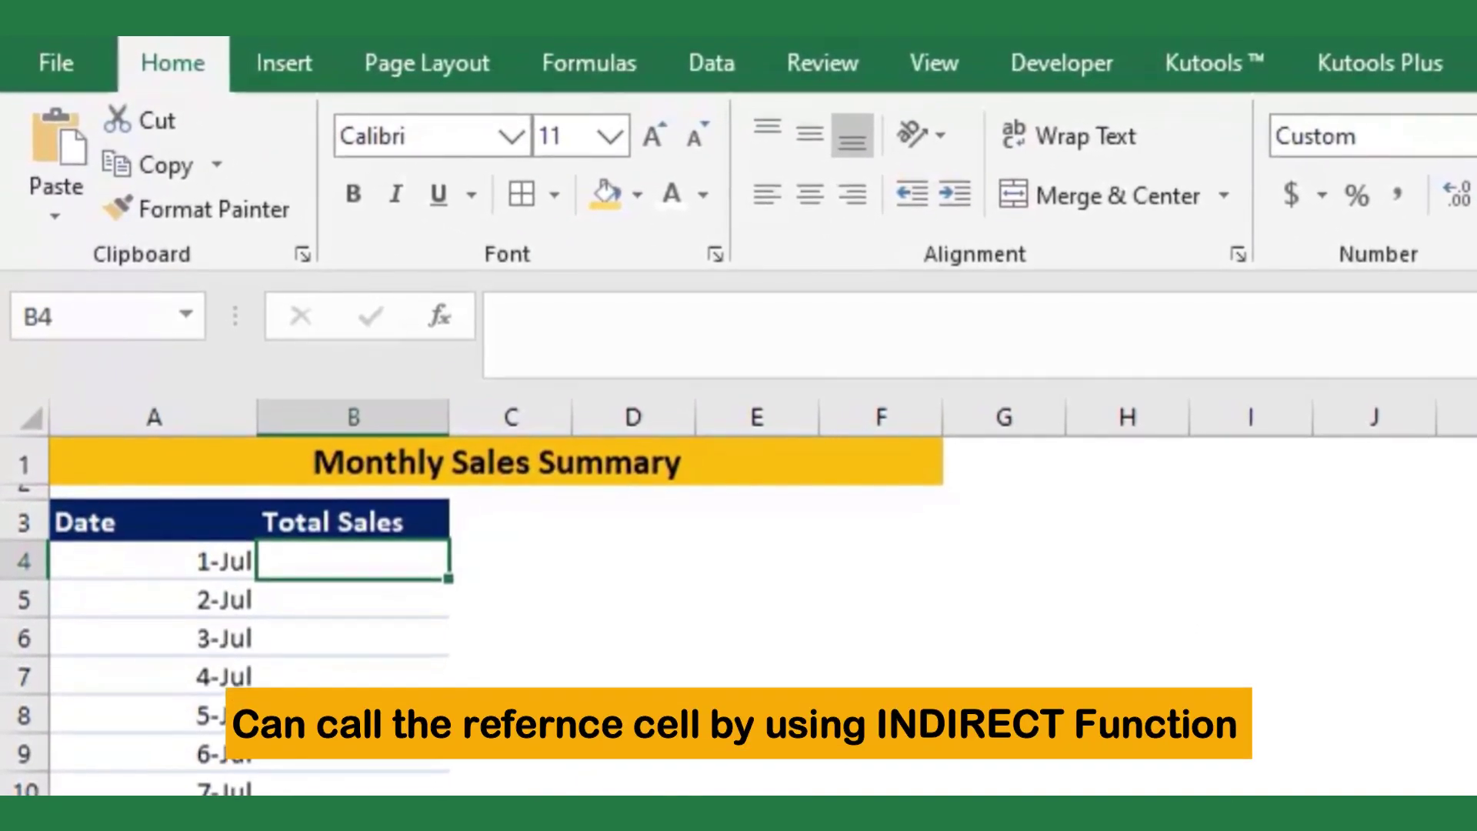
Step: Build =INDIRECT("'"&A4&"'!B18") in B4 to fetch B18 from the sheet named by A4
type("=indire")
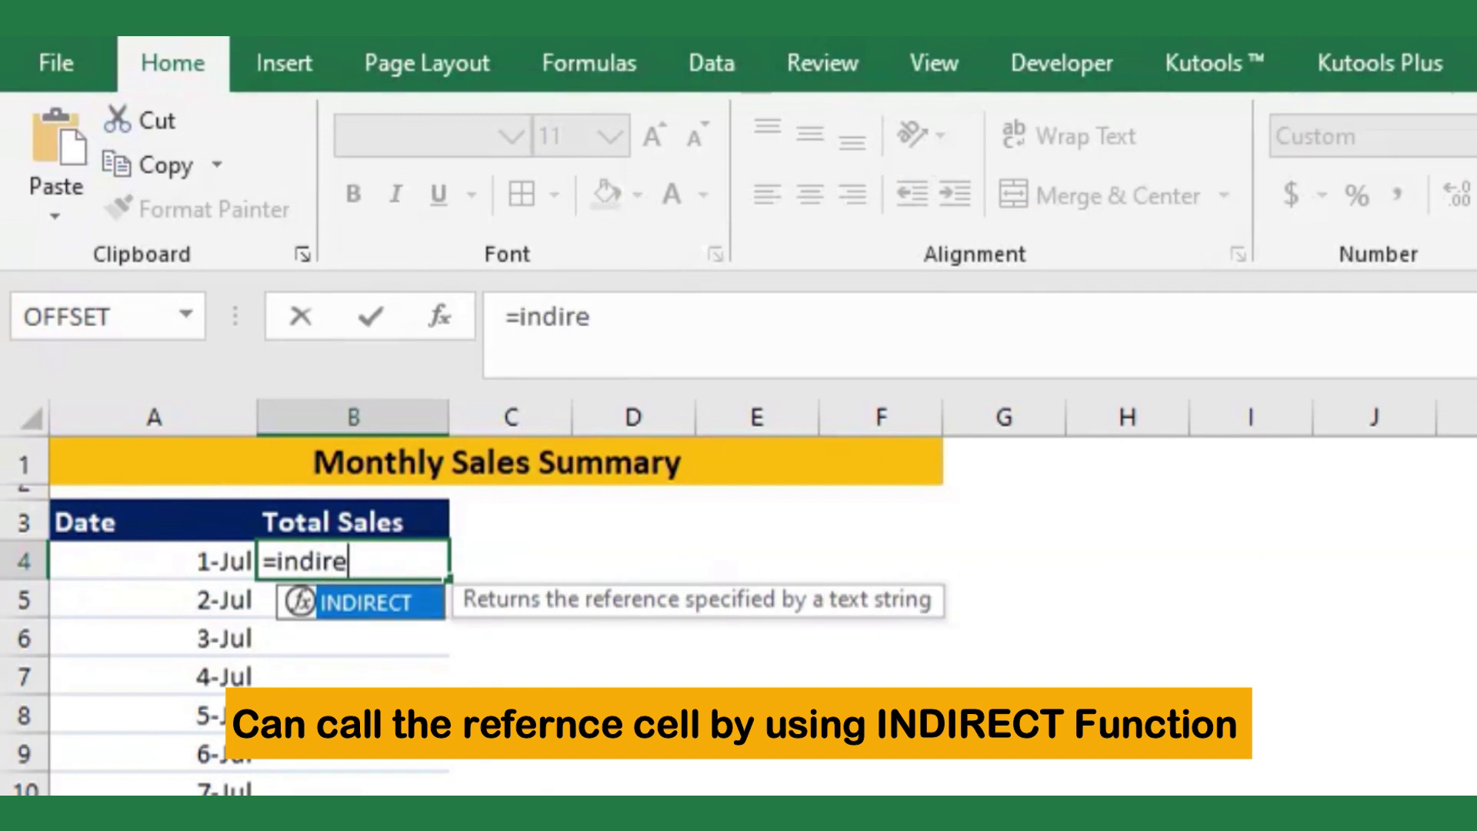
key("Tab")
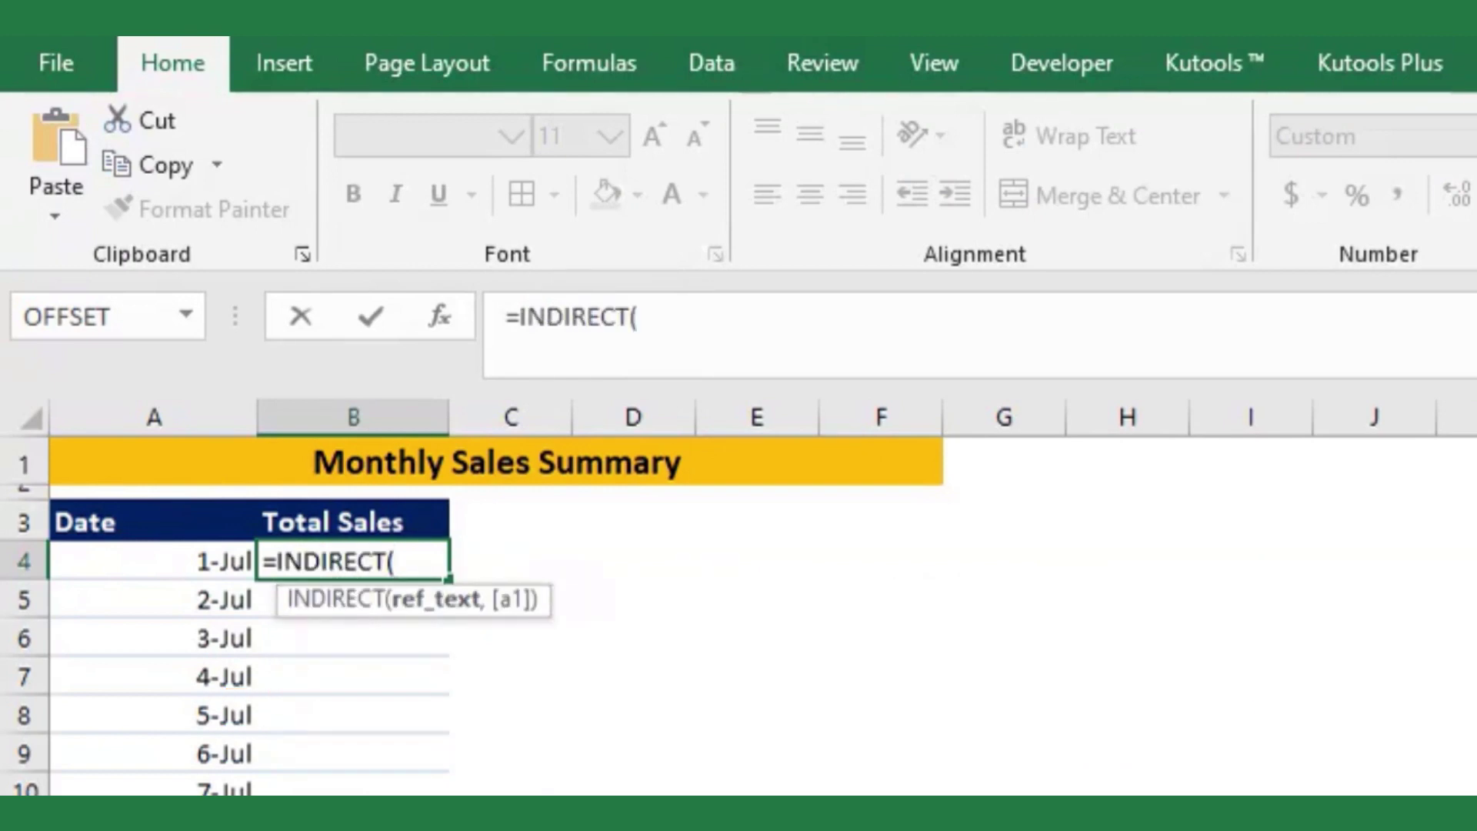
type(")")
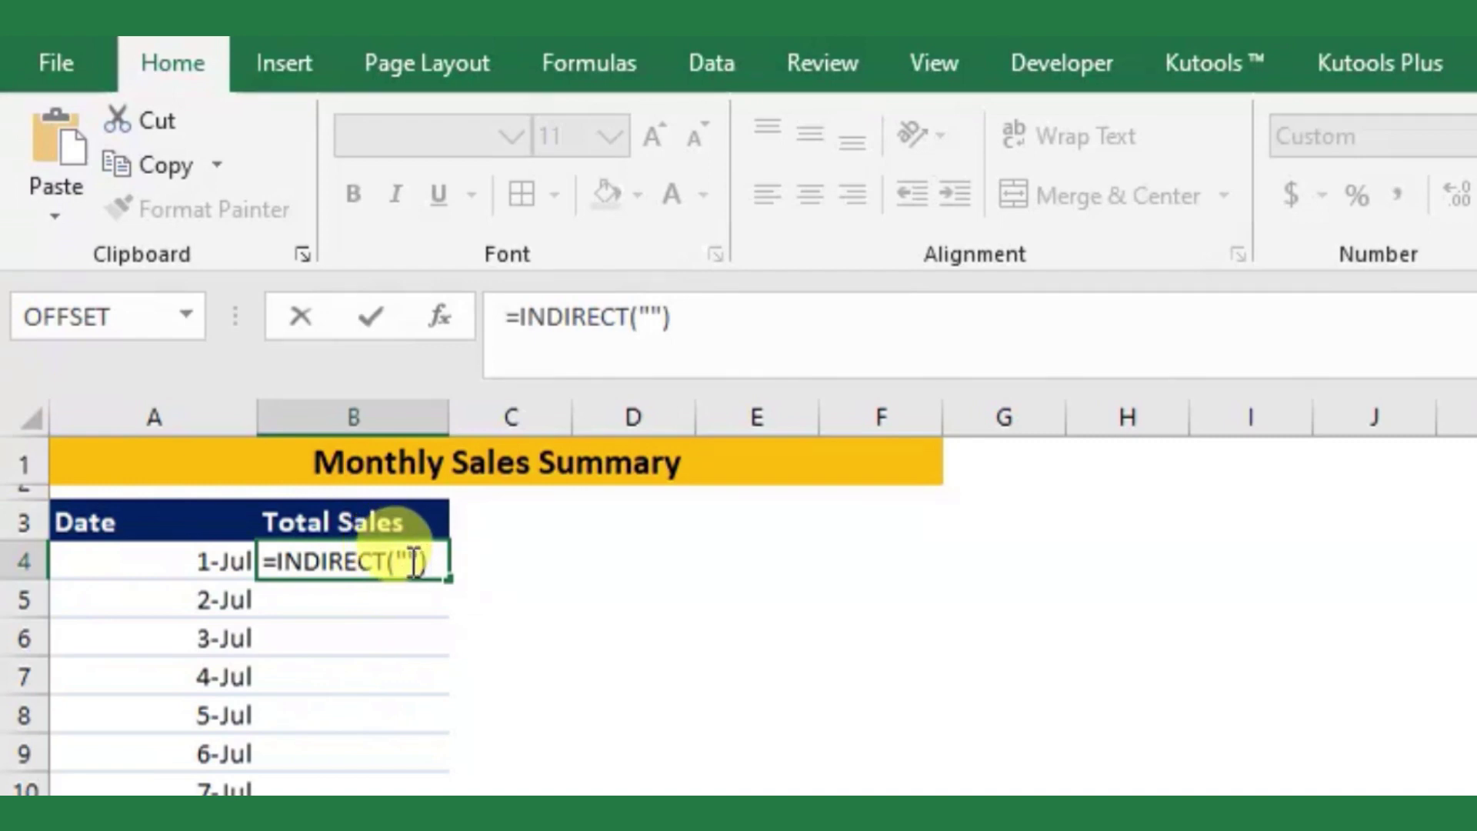
left_click(412, 562)
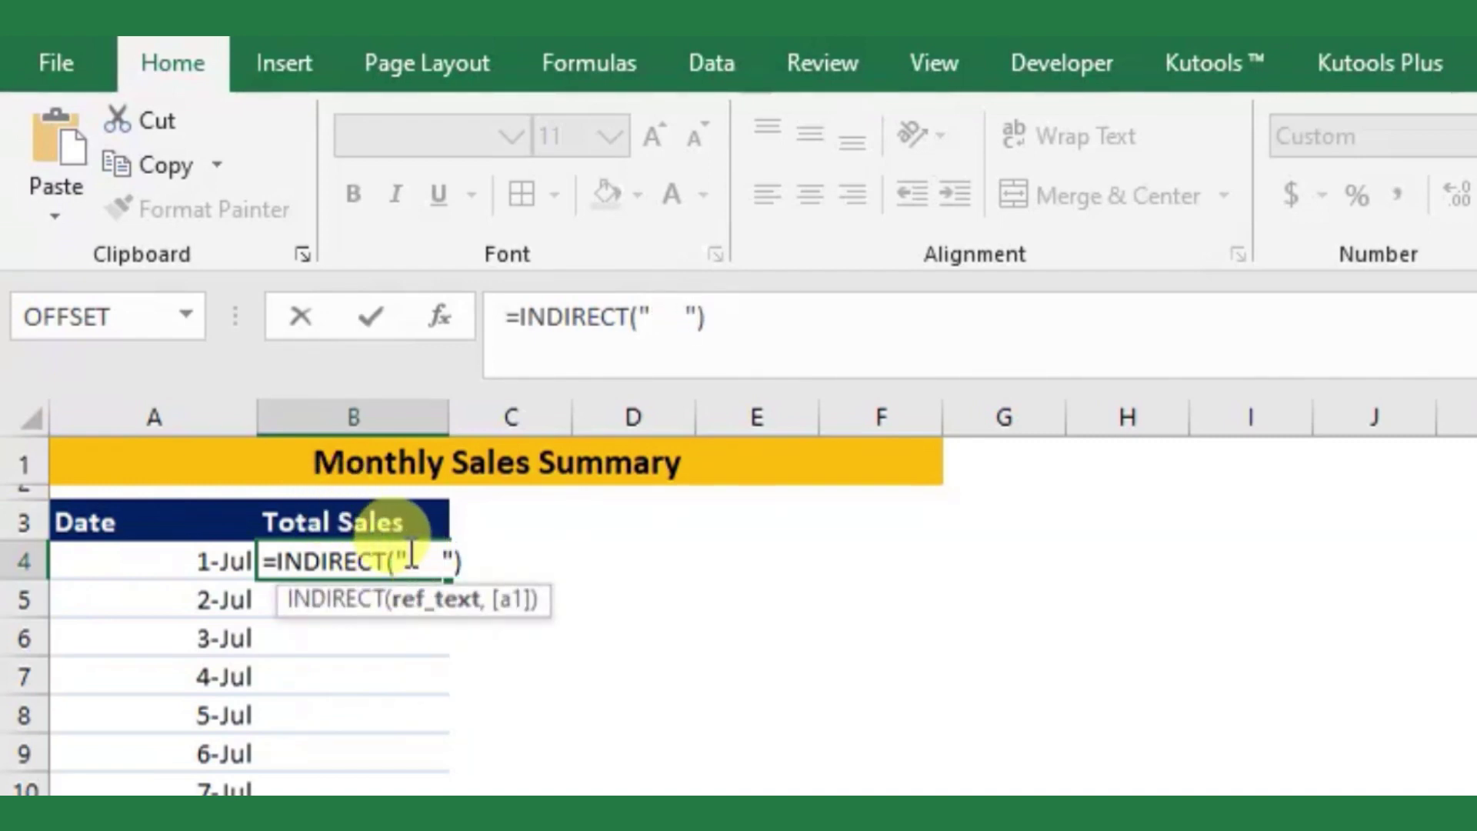
type("'\"&&")
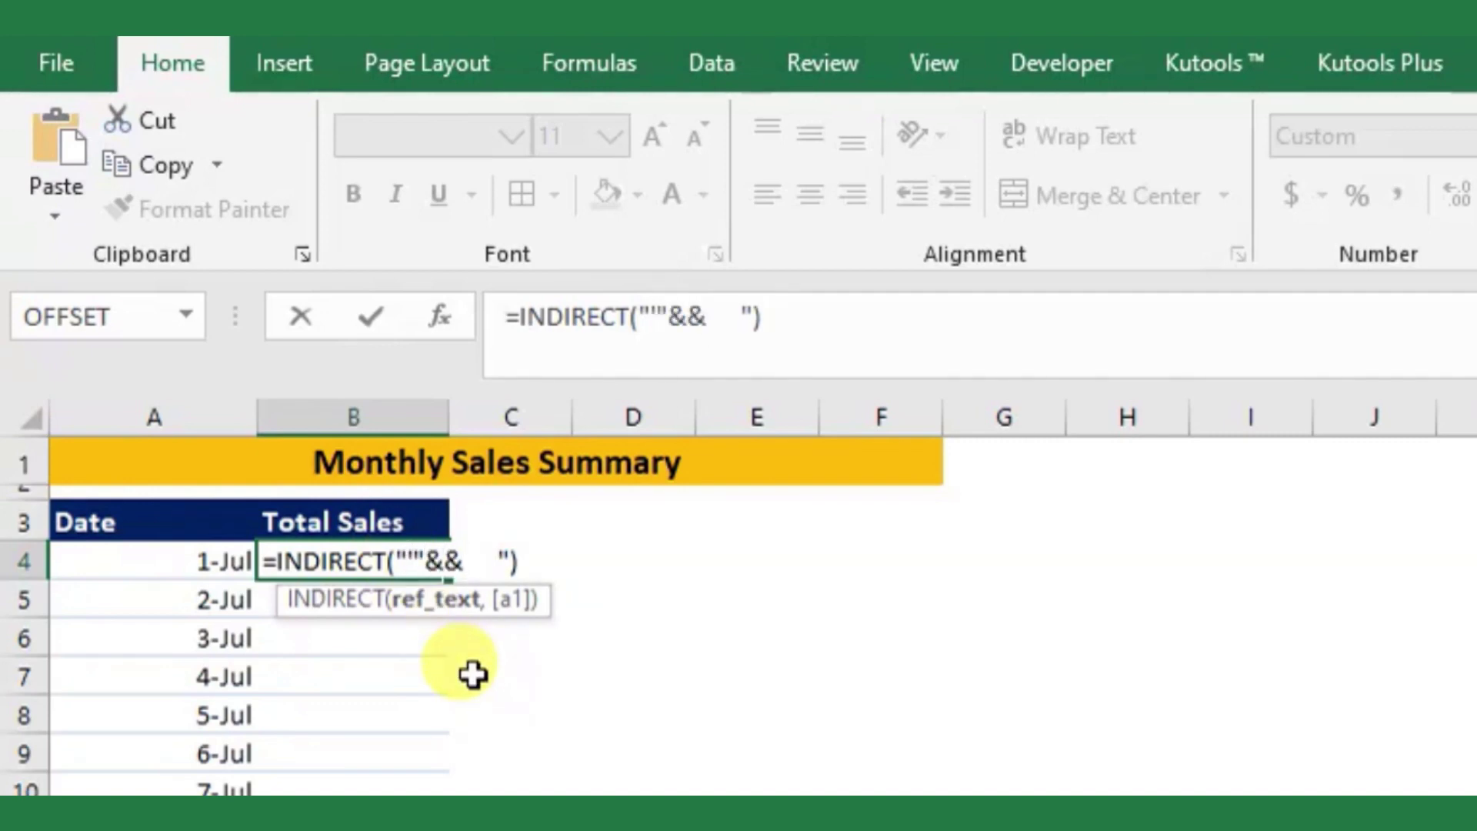
key("Right")
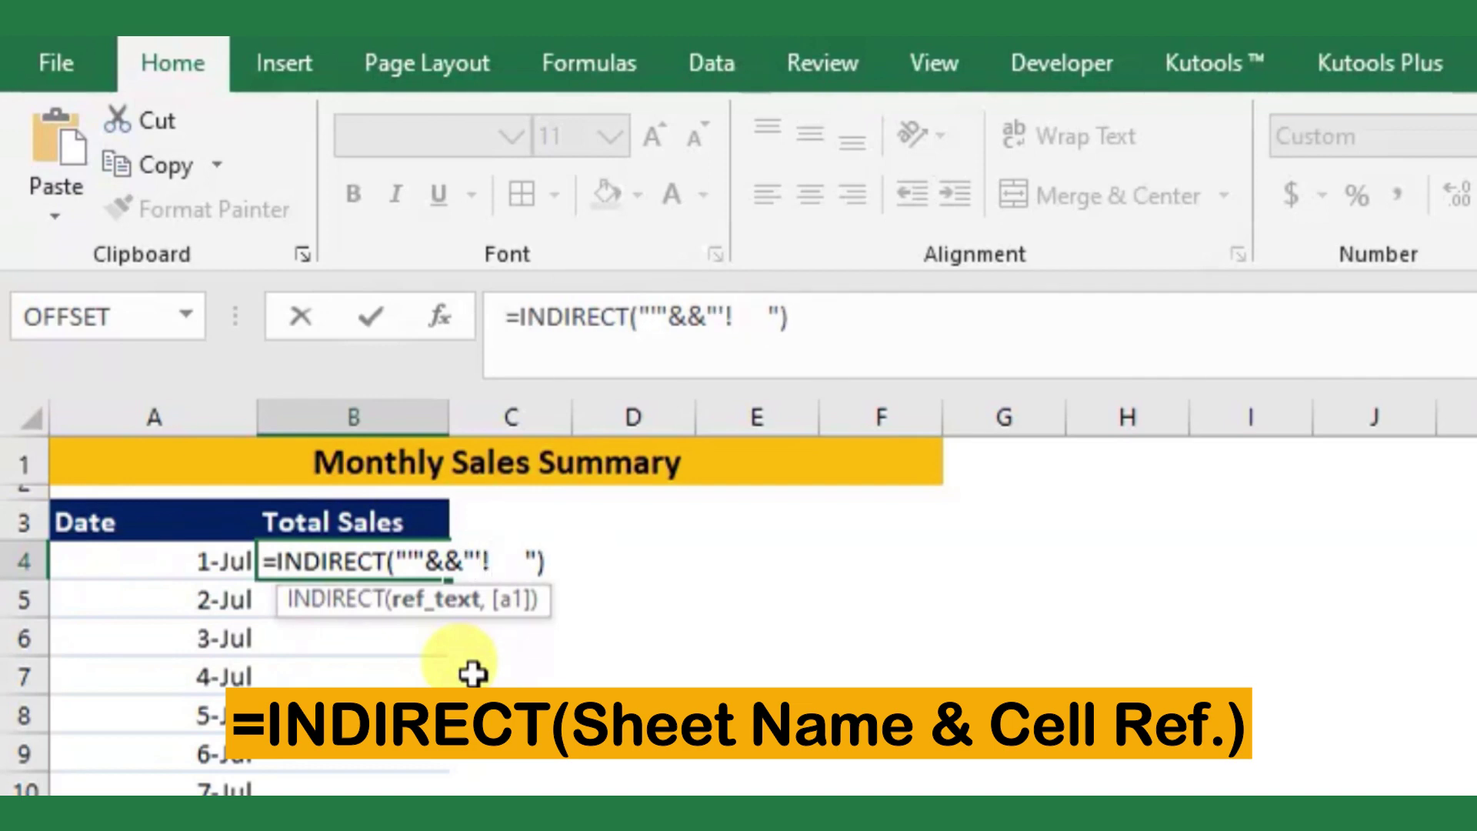
type("B18")
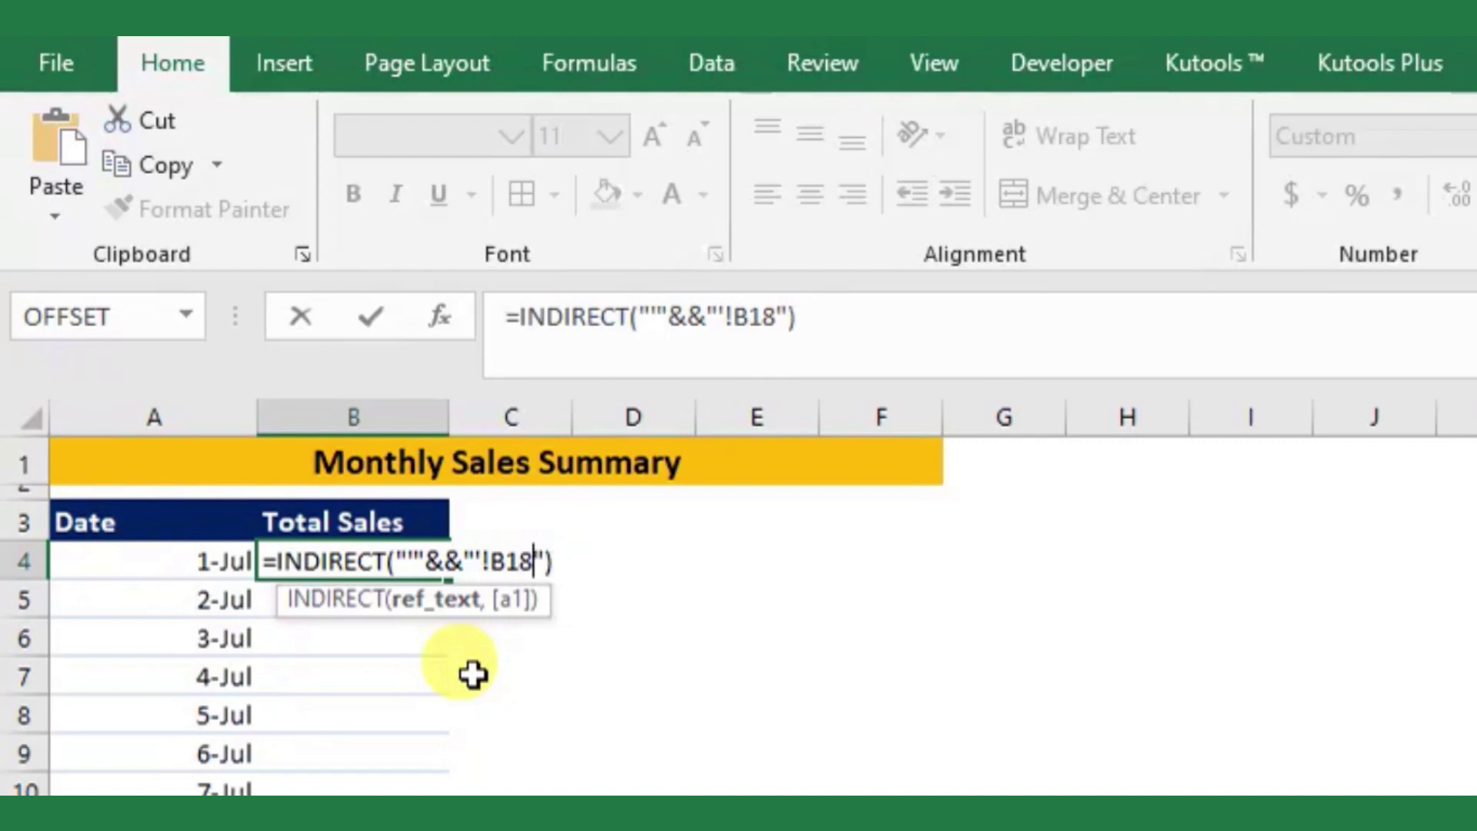
left_click(445, 561)
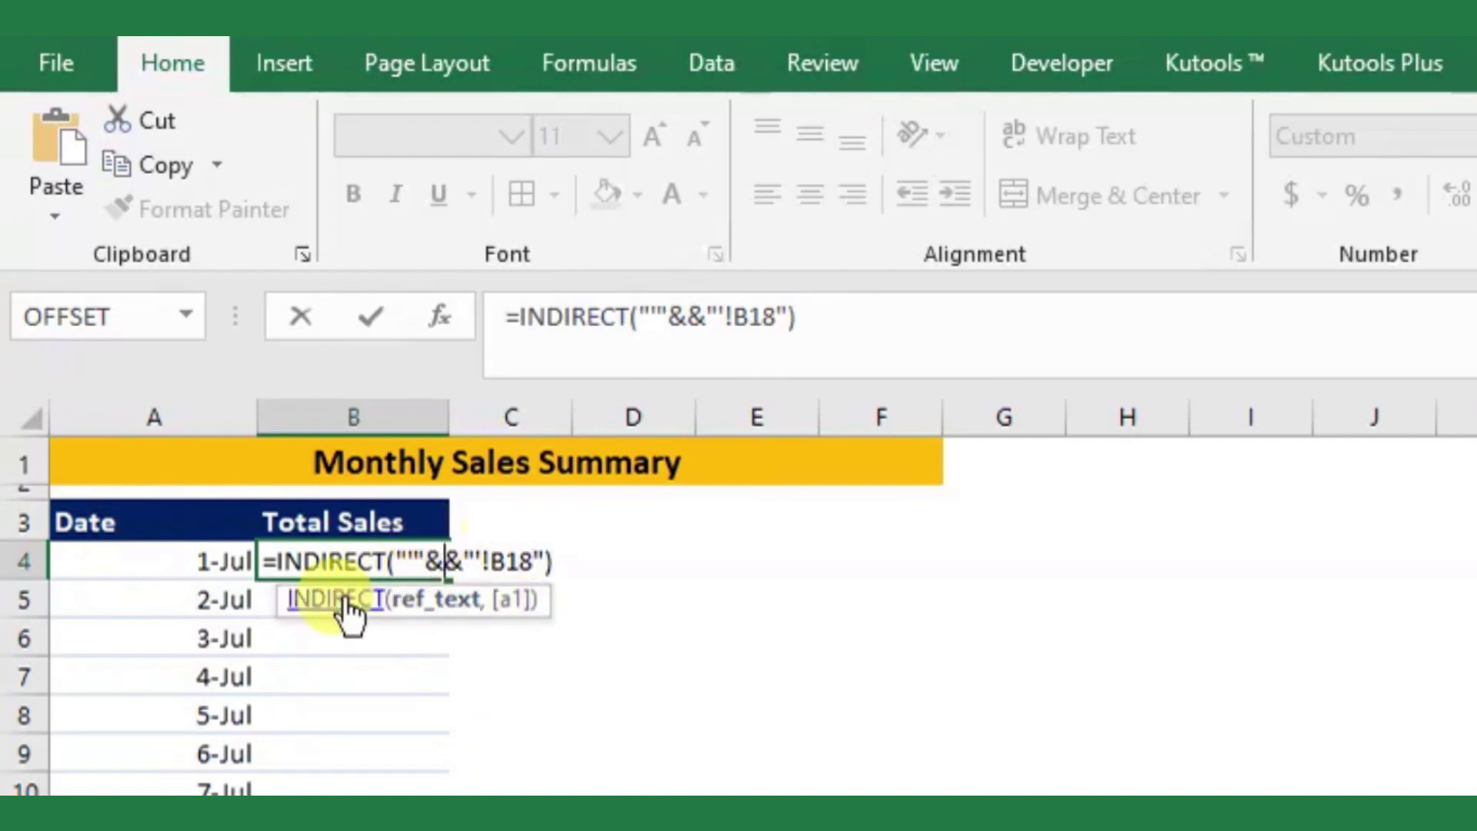
left_click(207, 567)
Step: Make B4's INDIRECT formula format A4 with TEXT(A4,"mmm d yyyy") so it returns $14,742
key("Return")
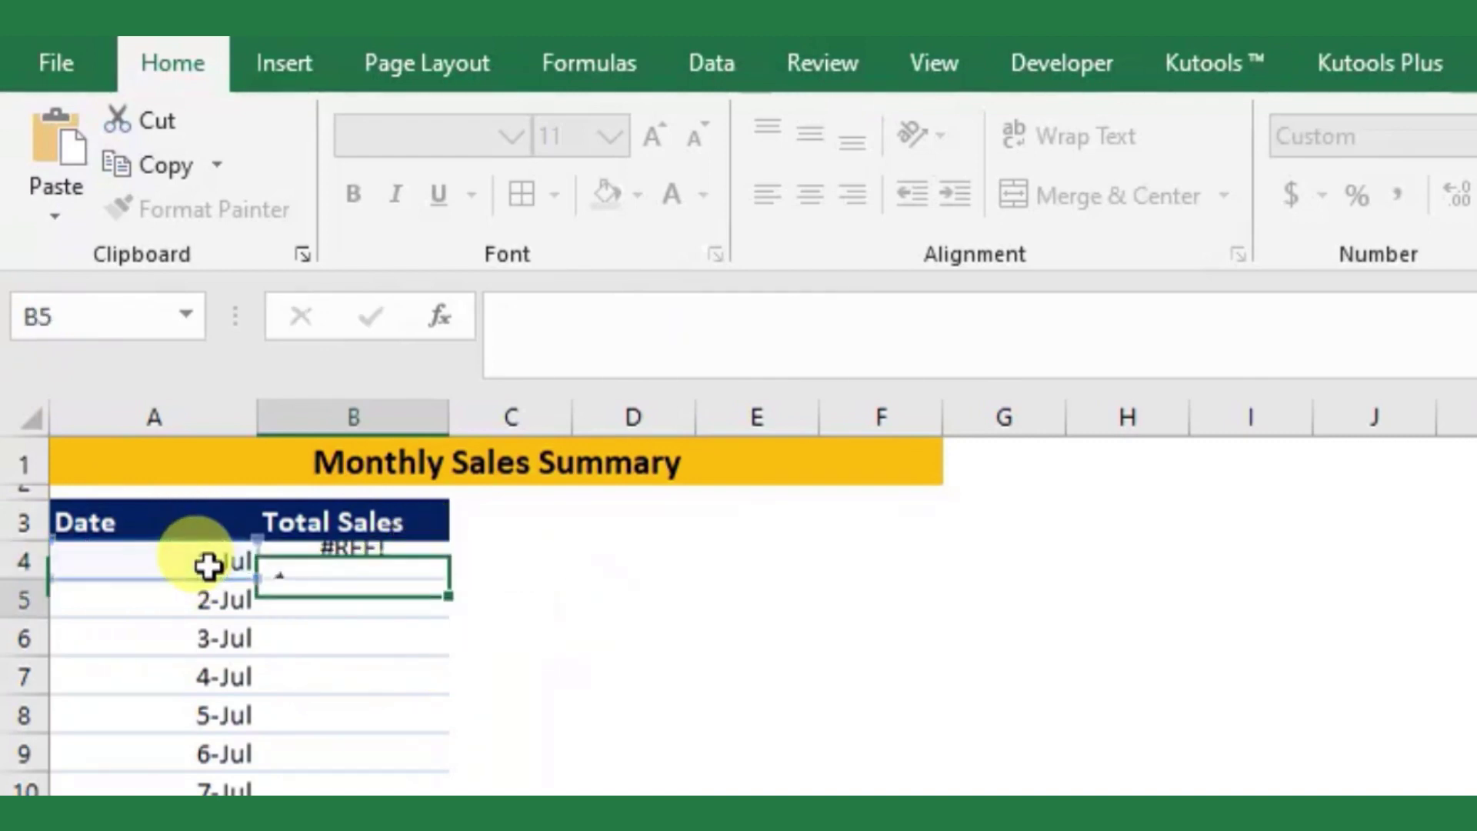
left_click(339, 566)
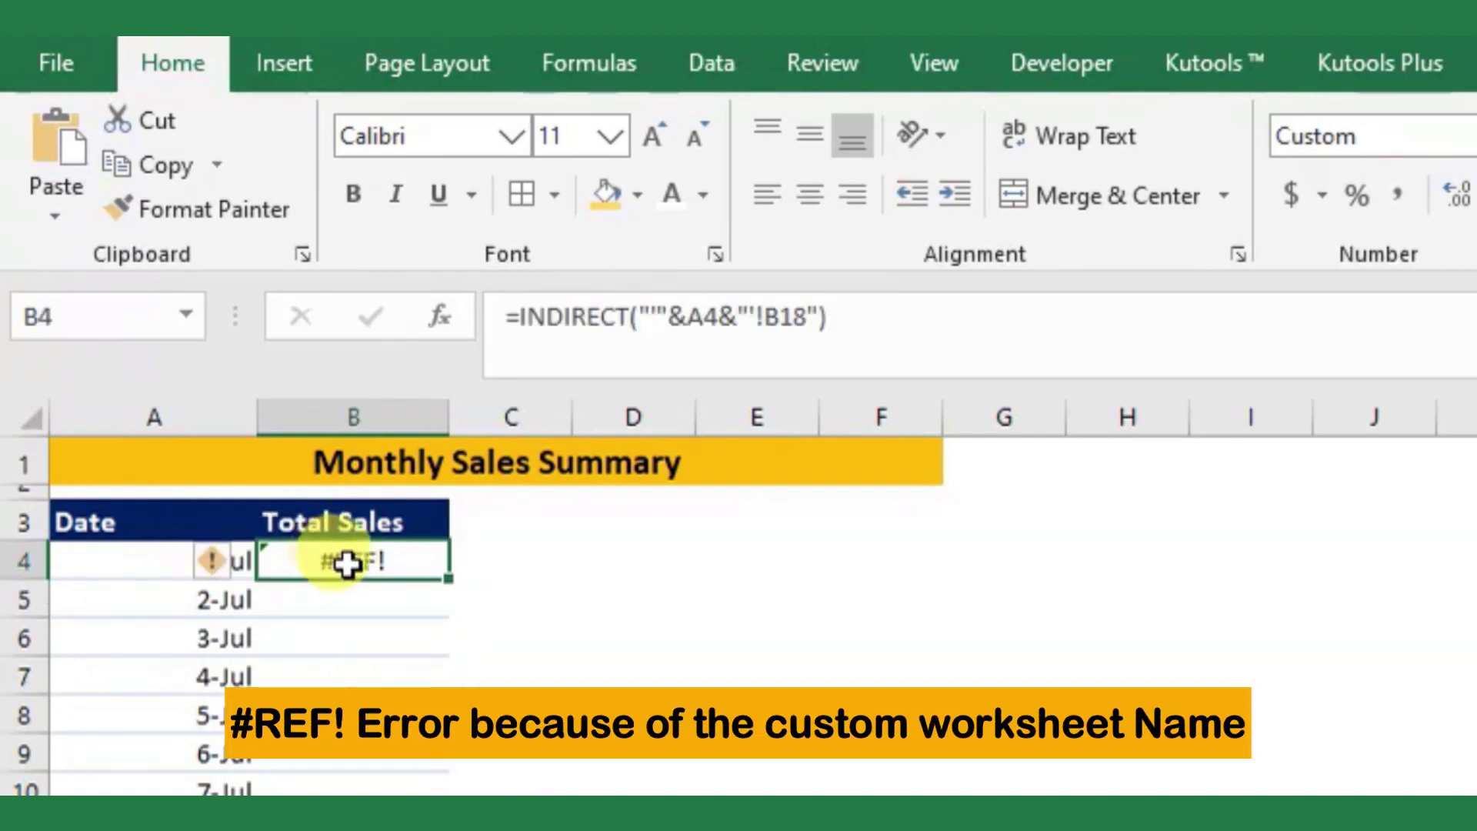
left_click(704, 311)
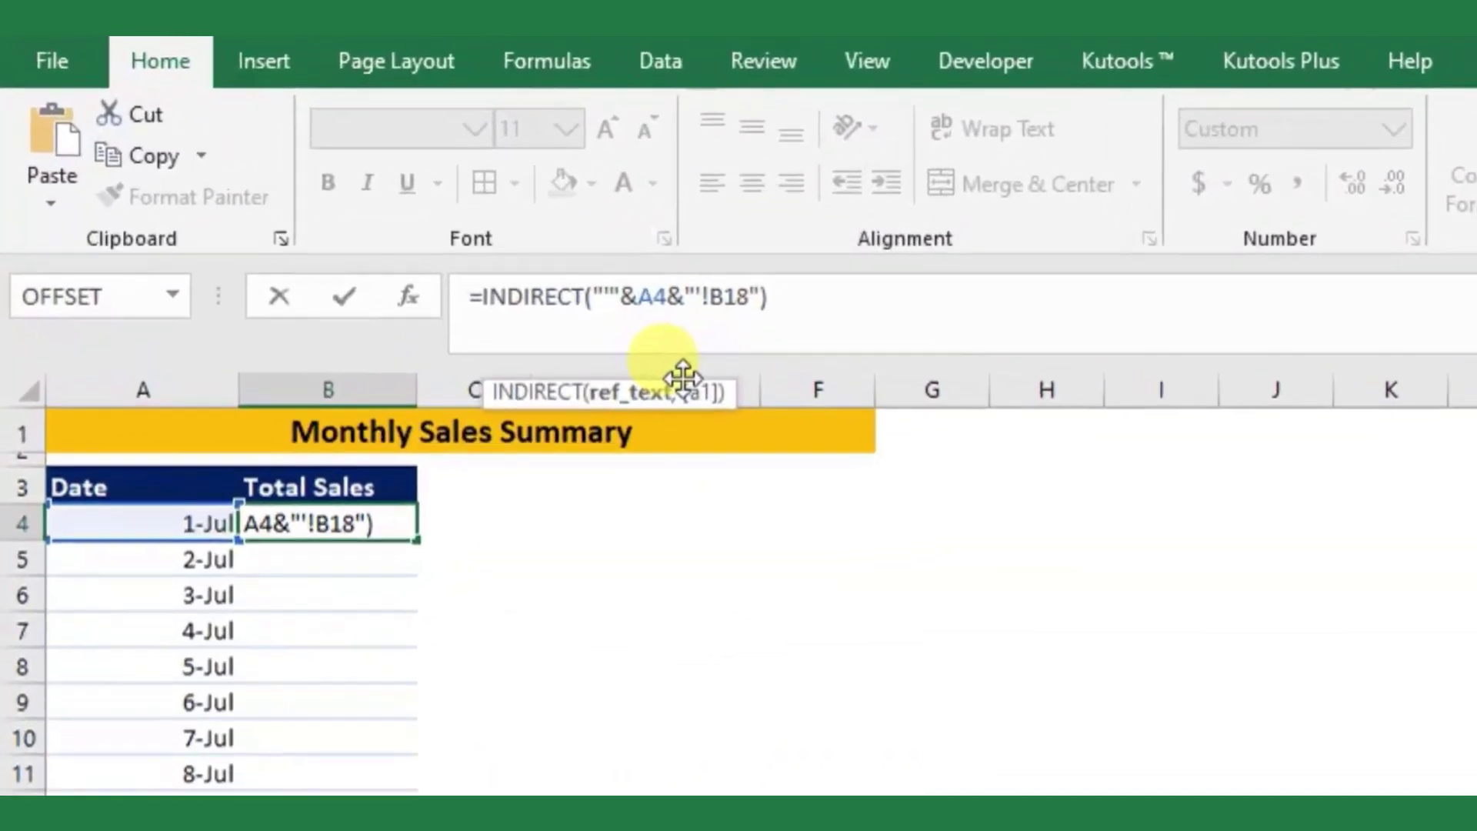
type("te")
key("Tab")
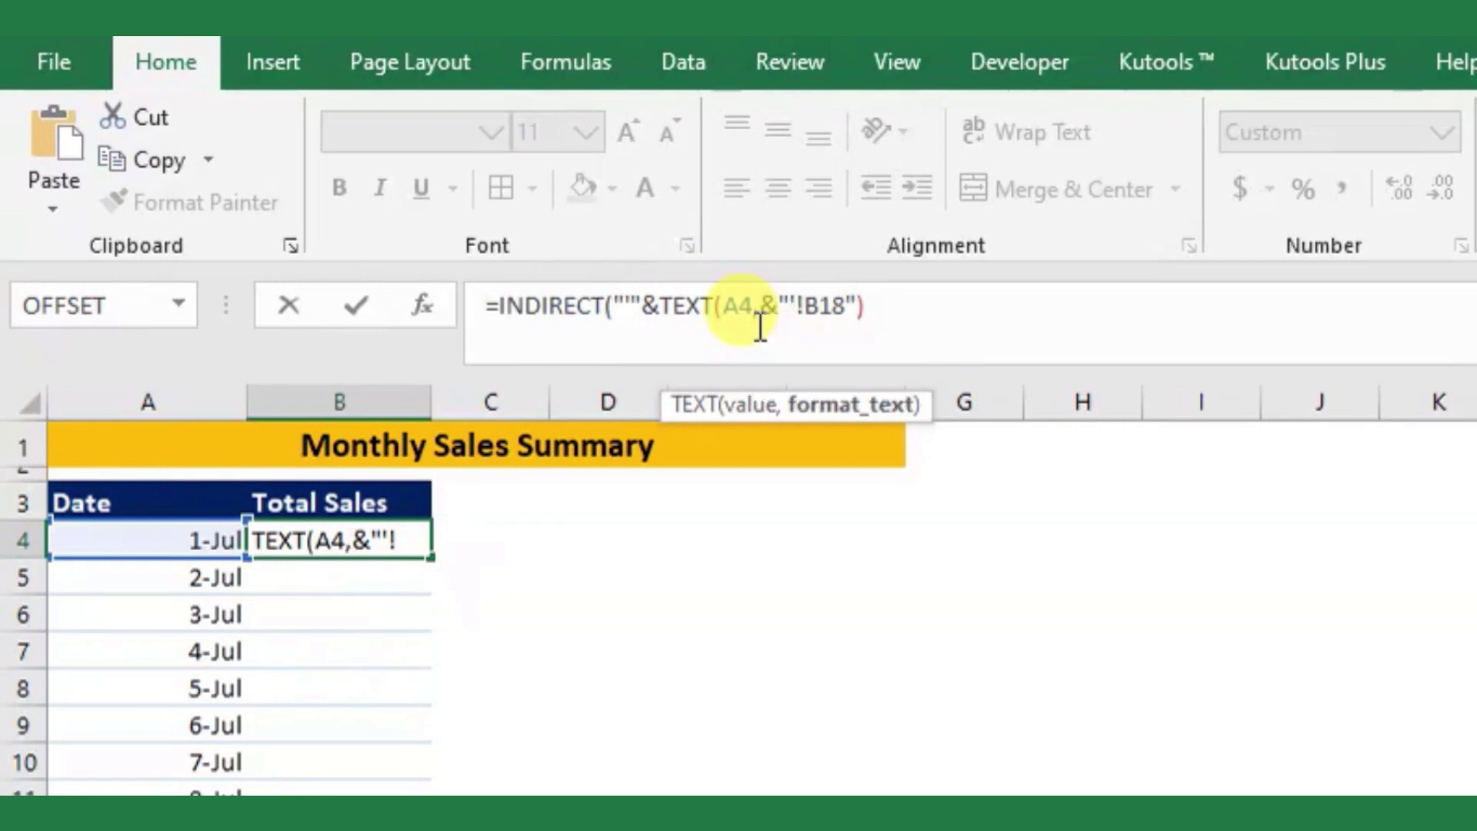
type("mm")
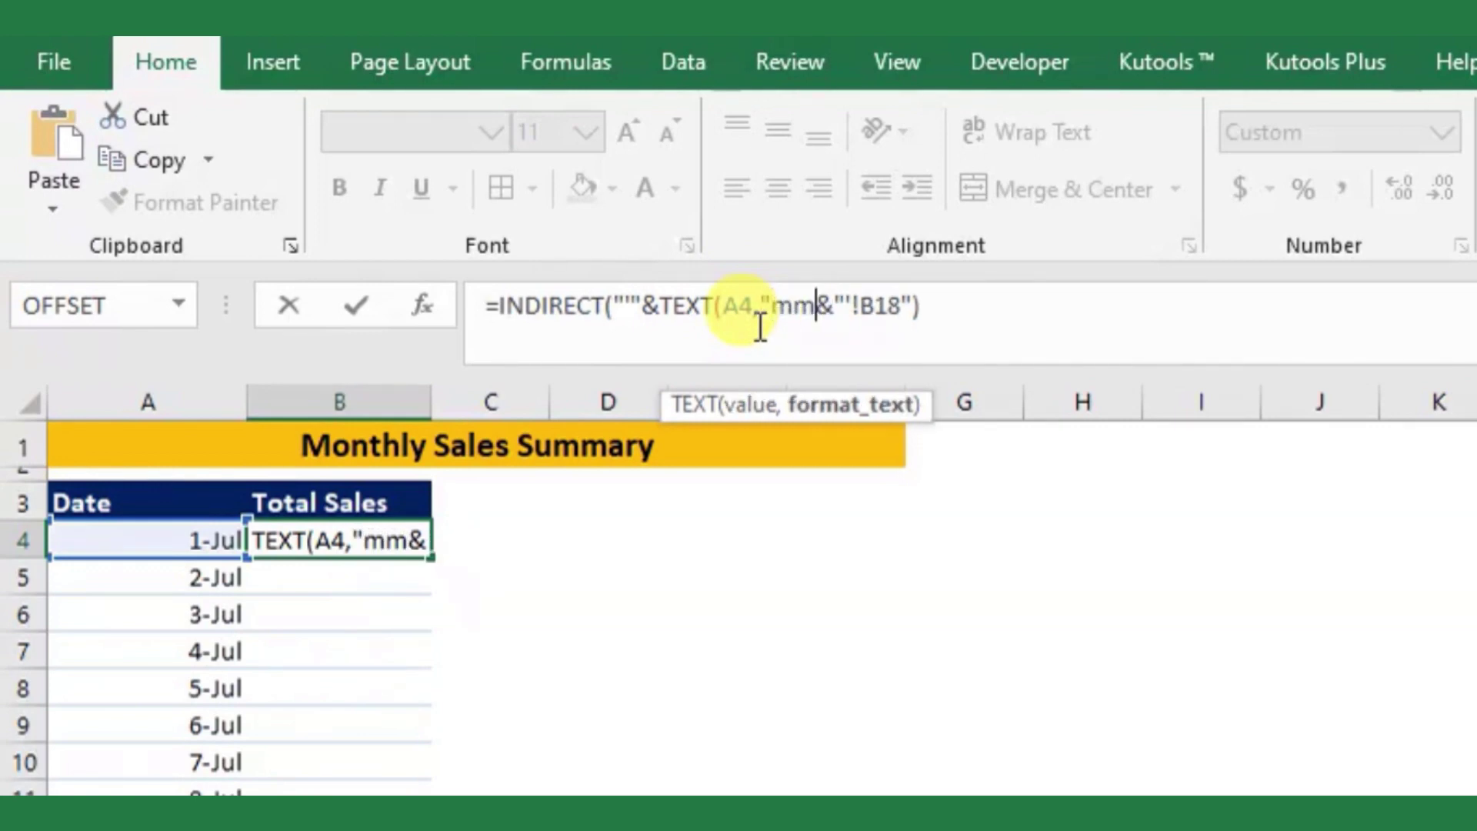
type("m d ")
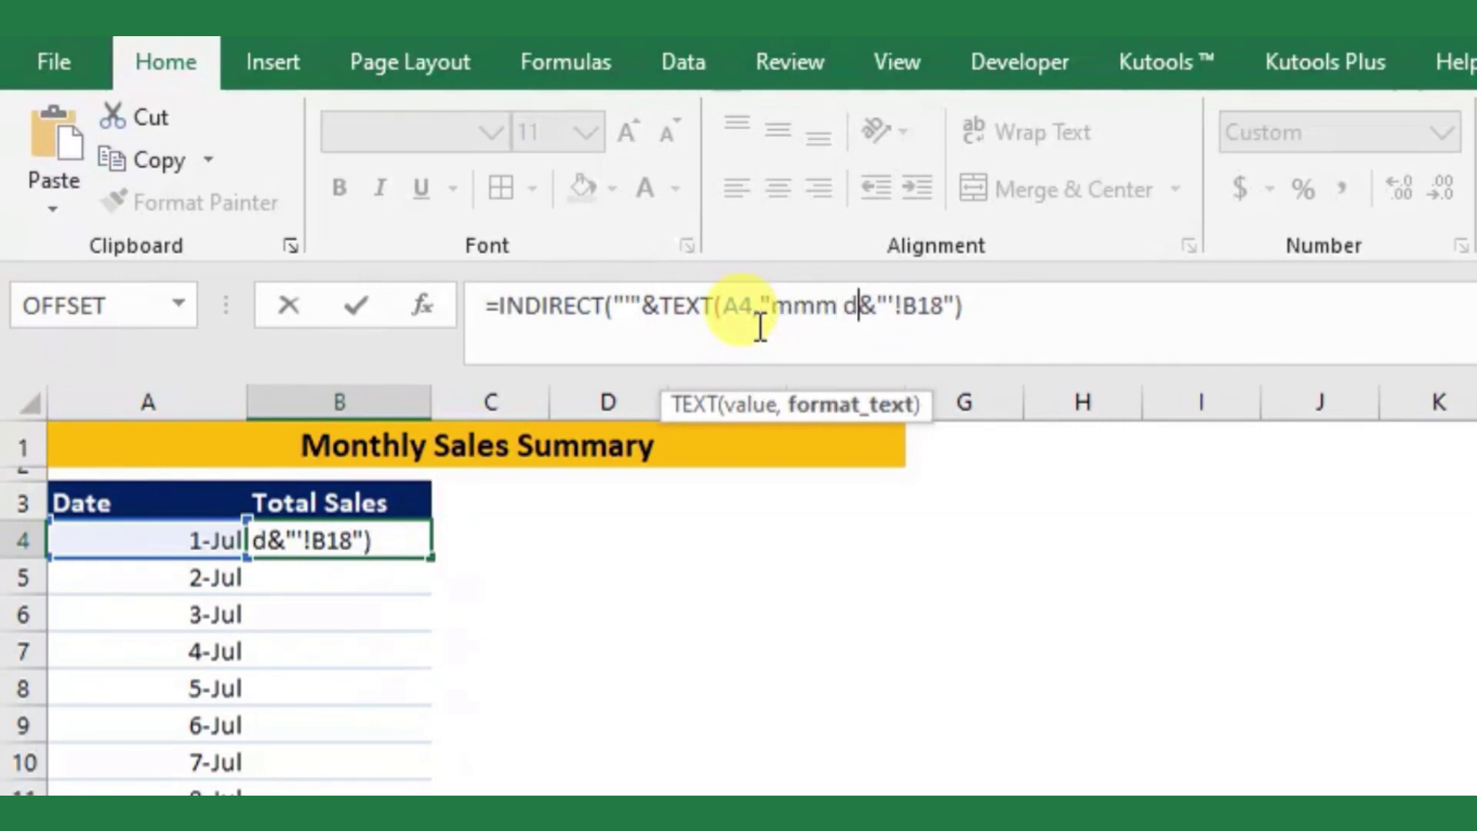
type("yyyy")
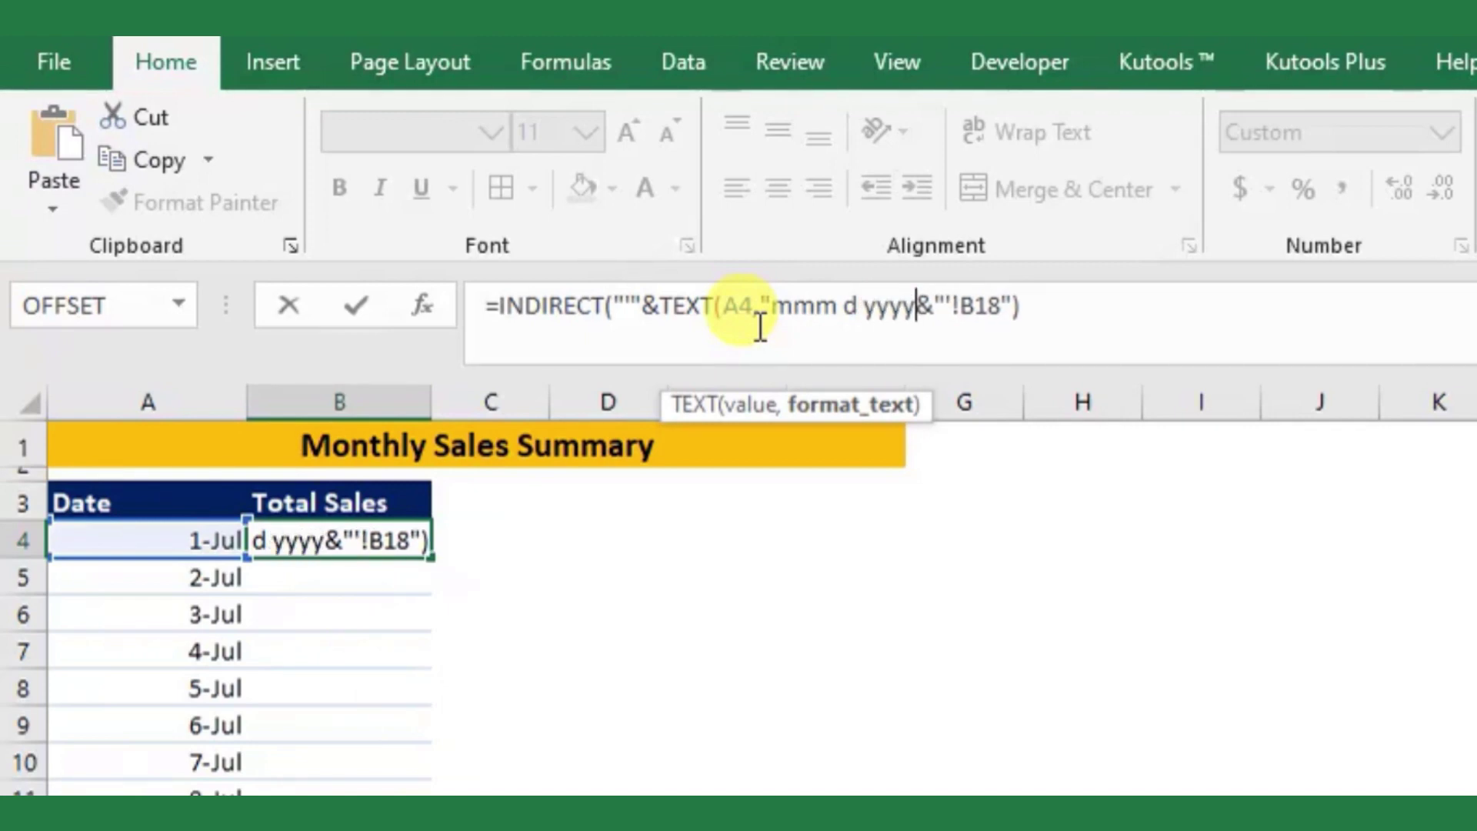
type("\"")
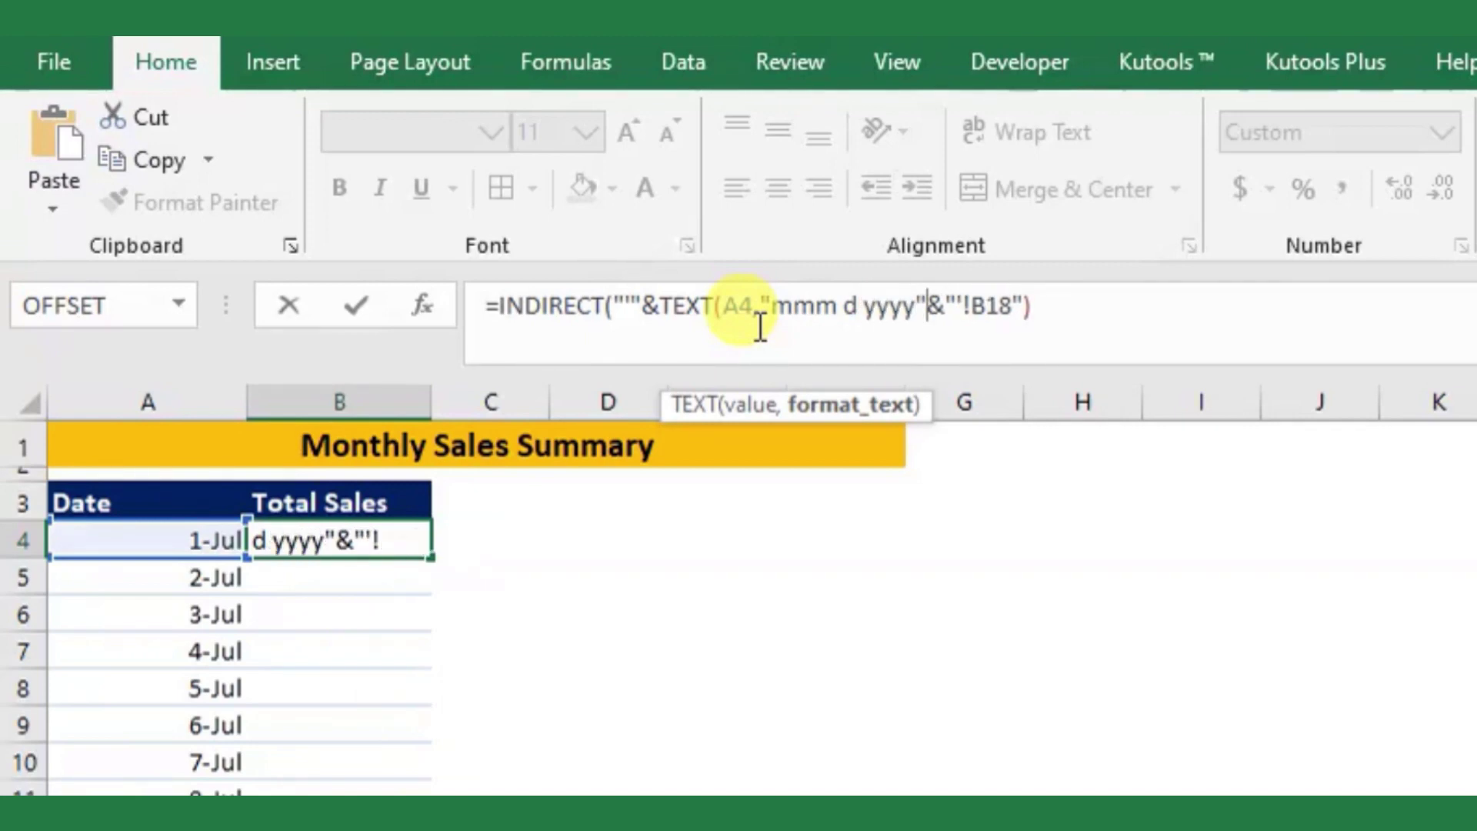
type(")")
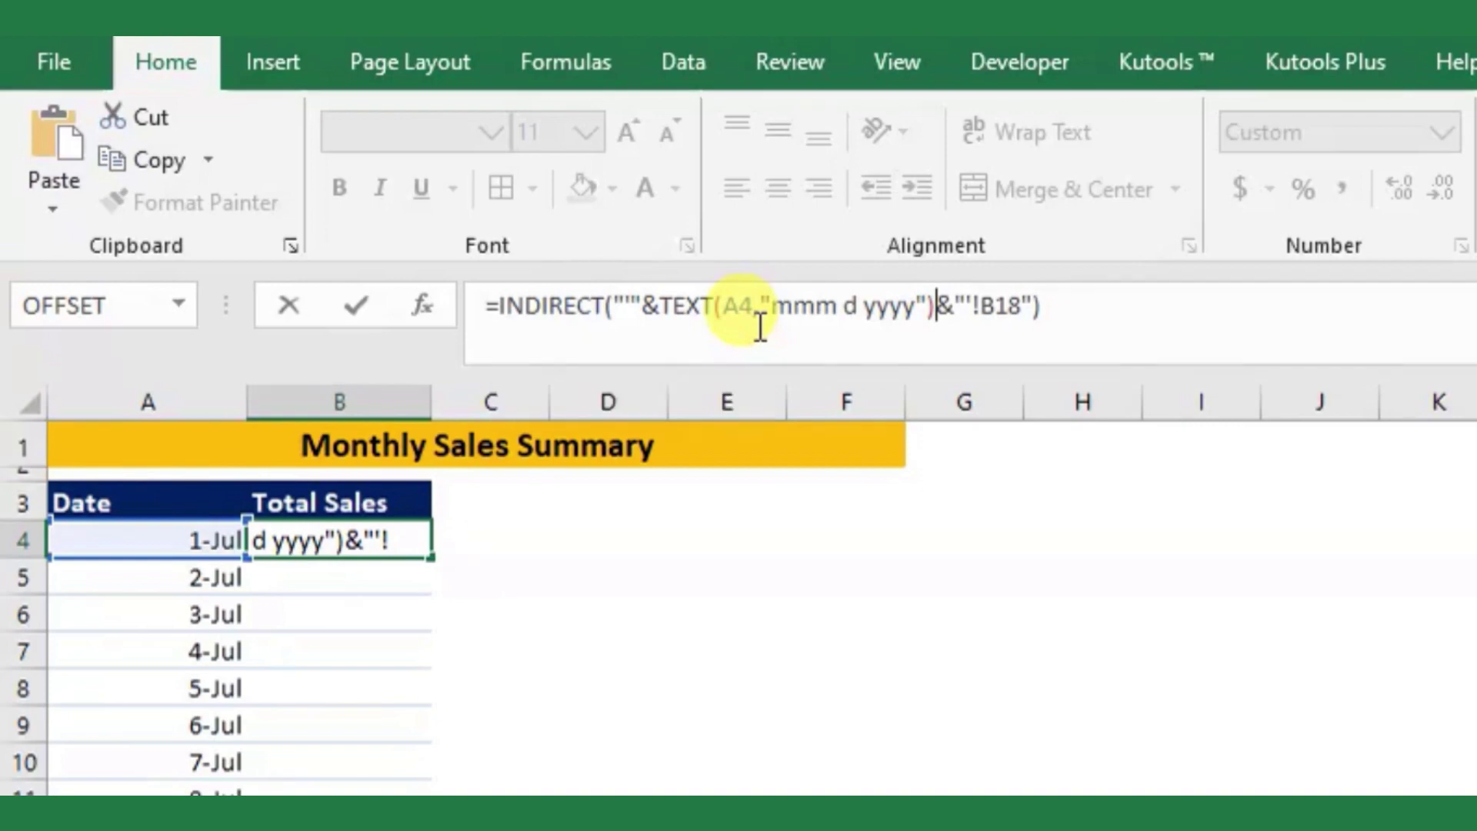
key("Return")
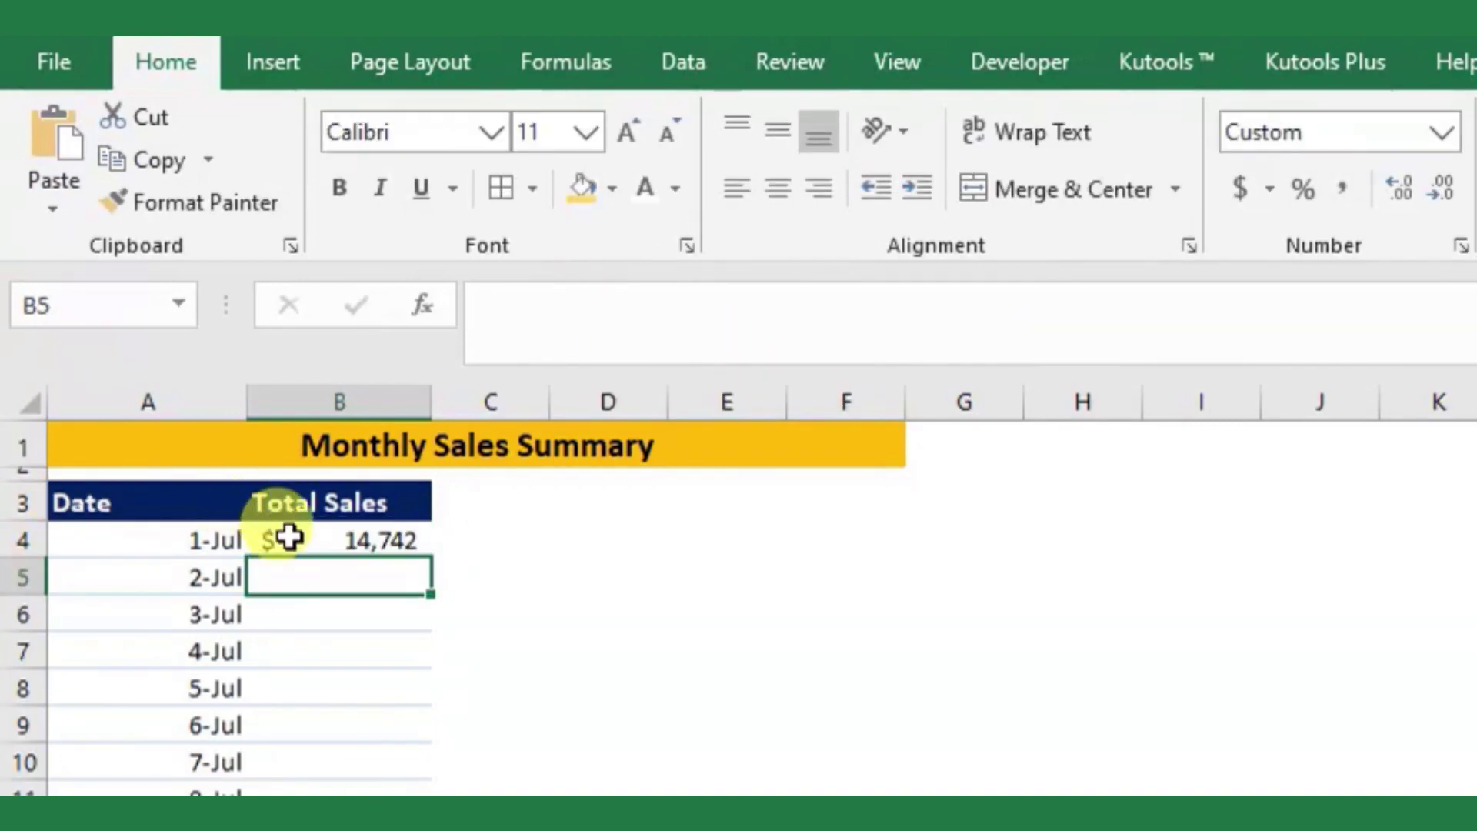
Step: Compare the 1-Jul formula with the Jul 1 2020 and Jul 2 2020 sheet totals, then return to Summary
left_click(294, 541)
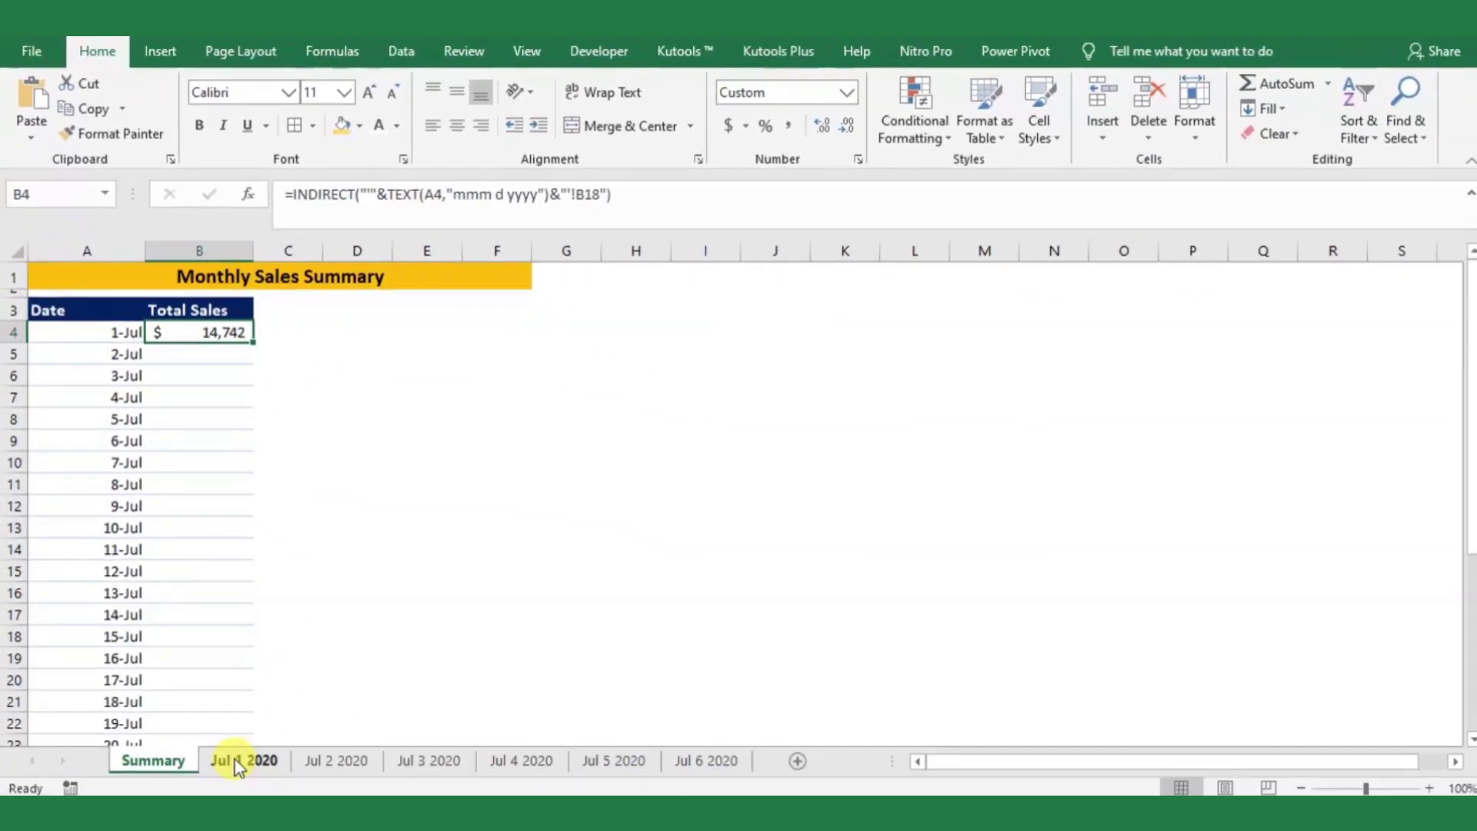
left_click(237, 761)
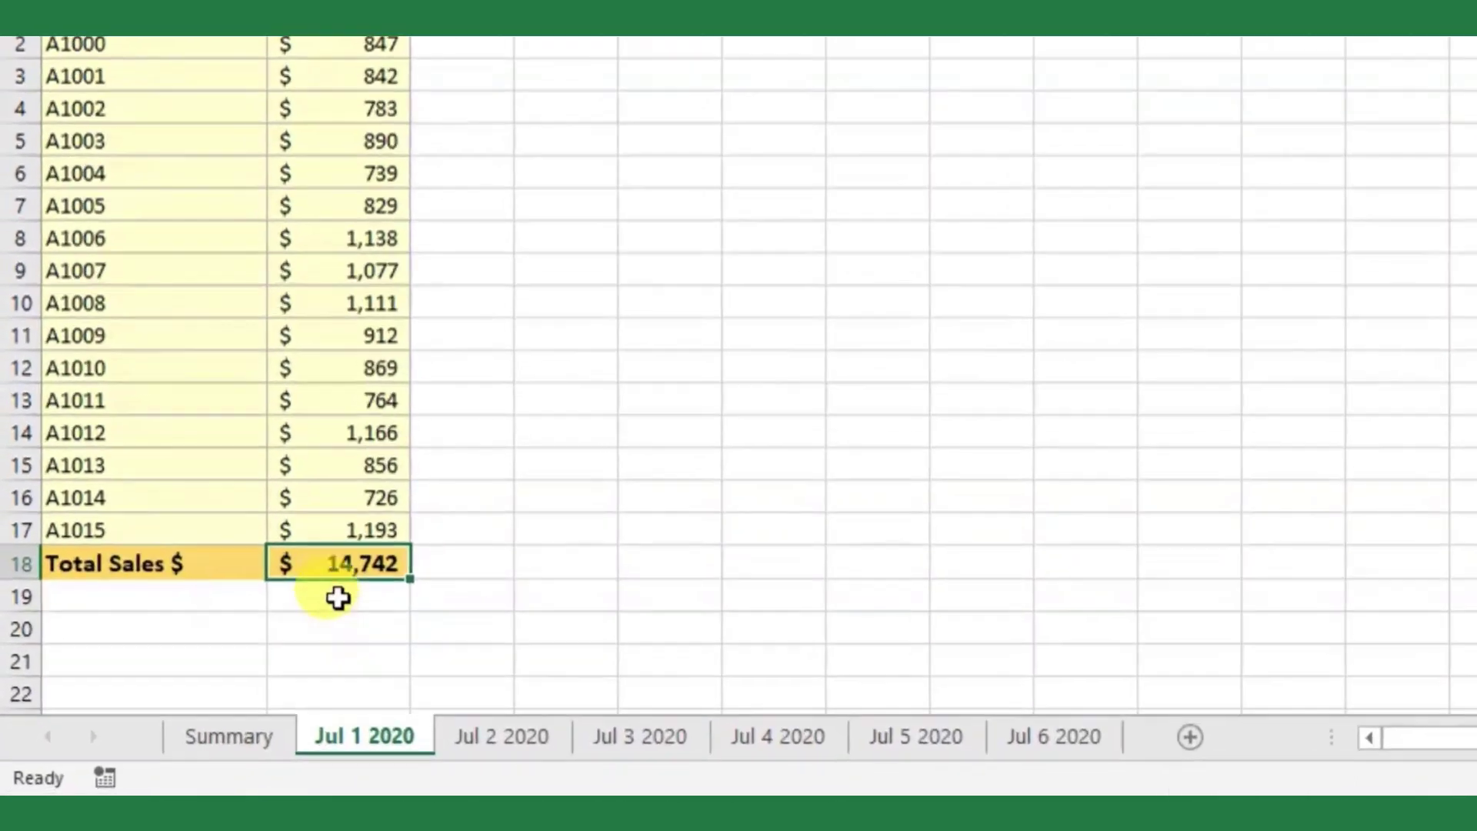
left_click(521, 731)
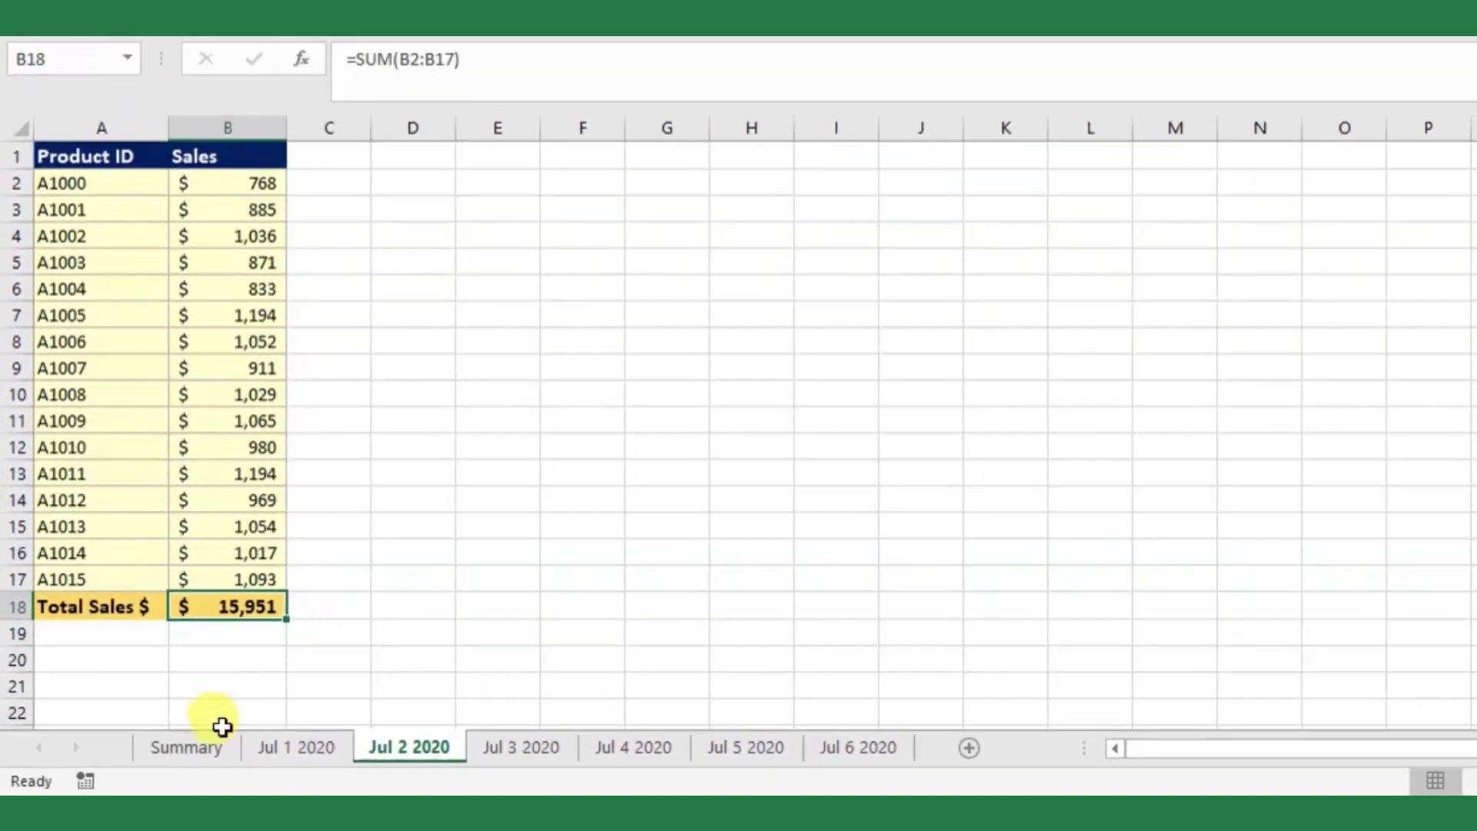
left_click(188, 754)
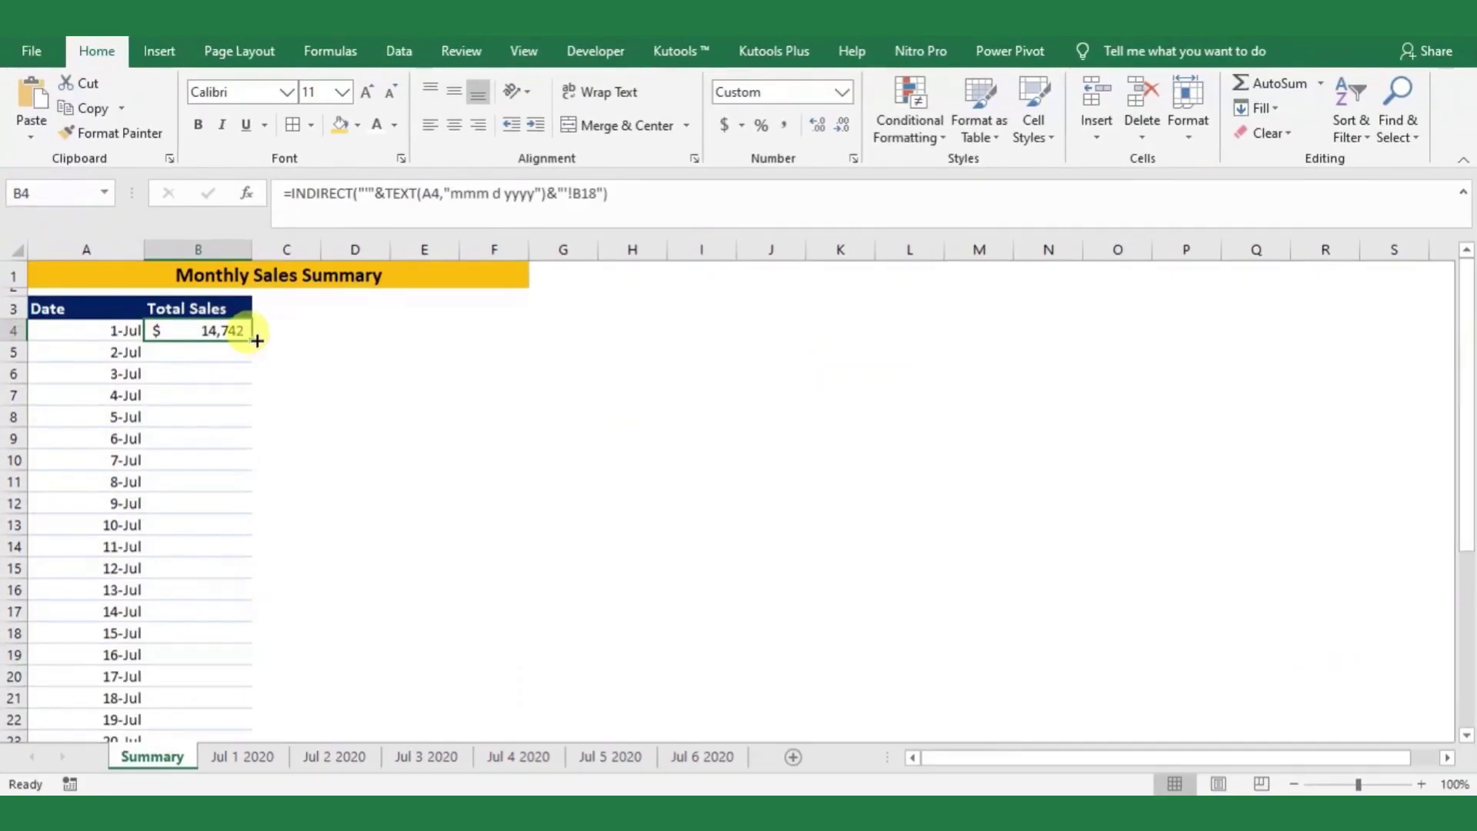
Step: Fill B4's formula down to B10: B5:B9 show 15,951–14,588 and 7-Jul shows #REF!
left_click_drag(252, 340, 247, 359)
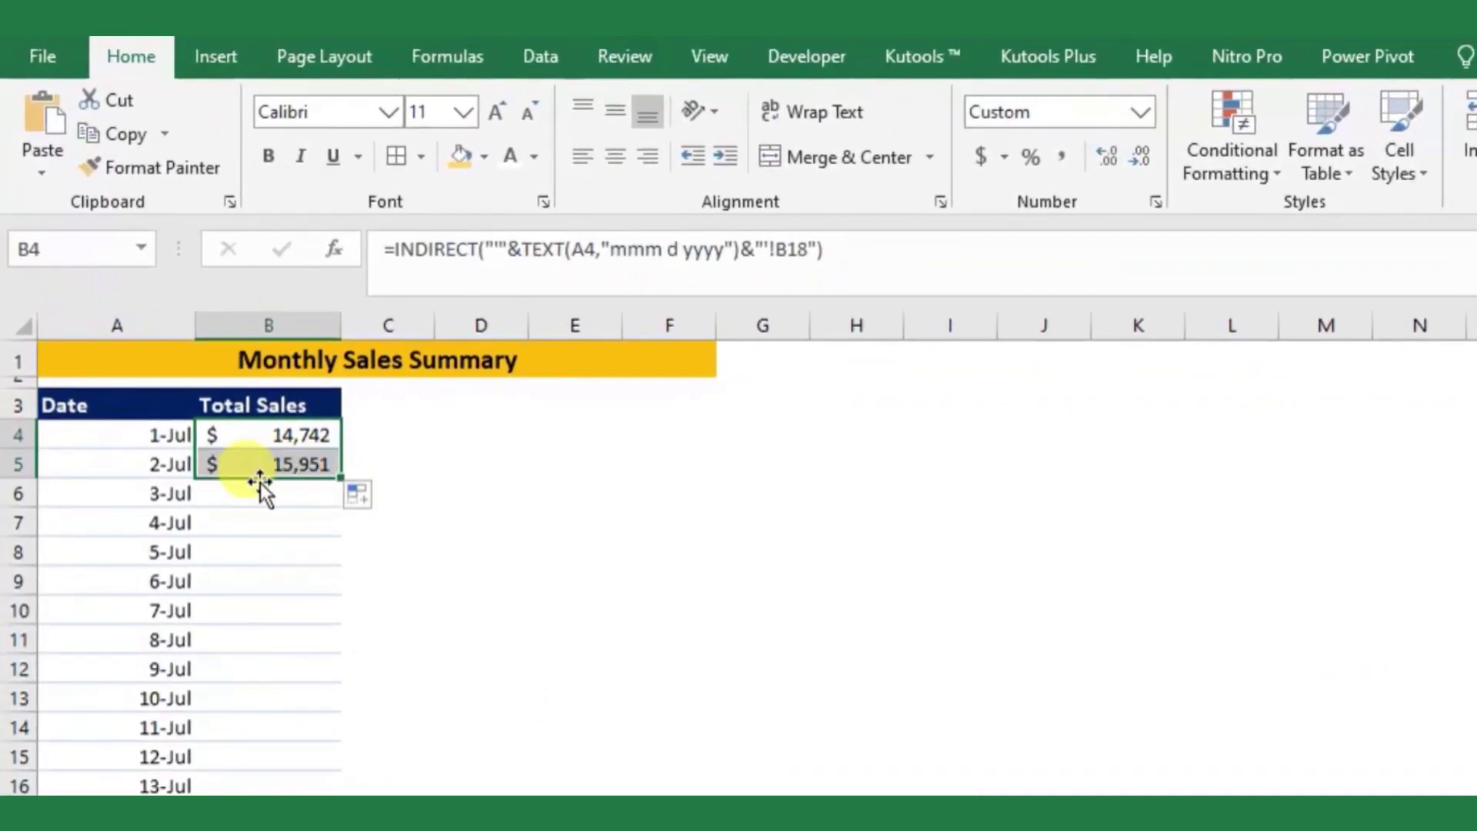
left_click_drag(306, 451, 337, 593)
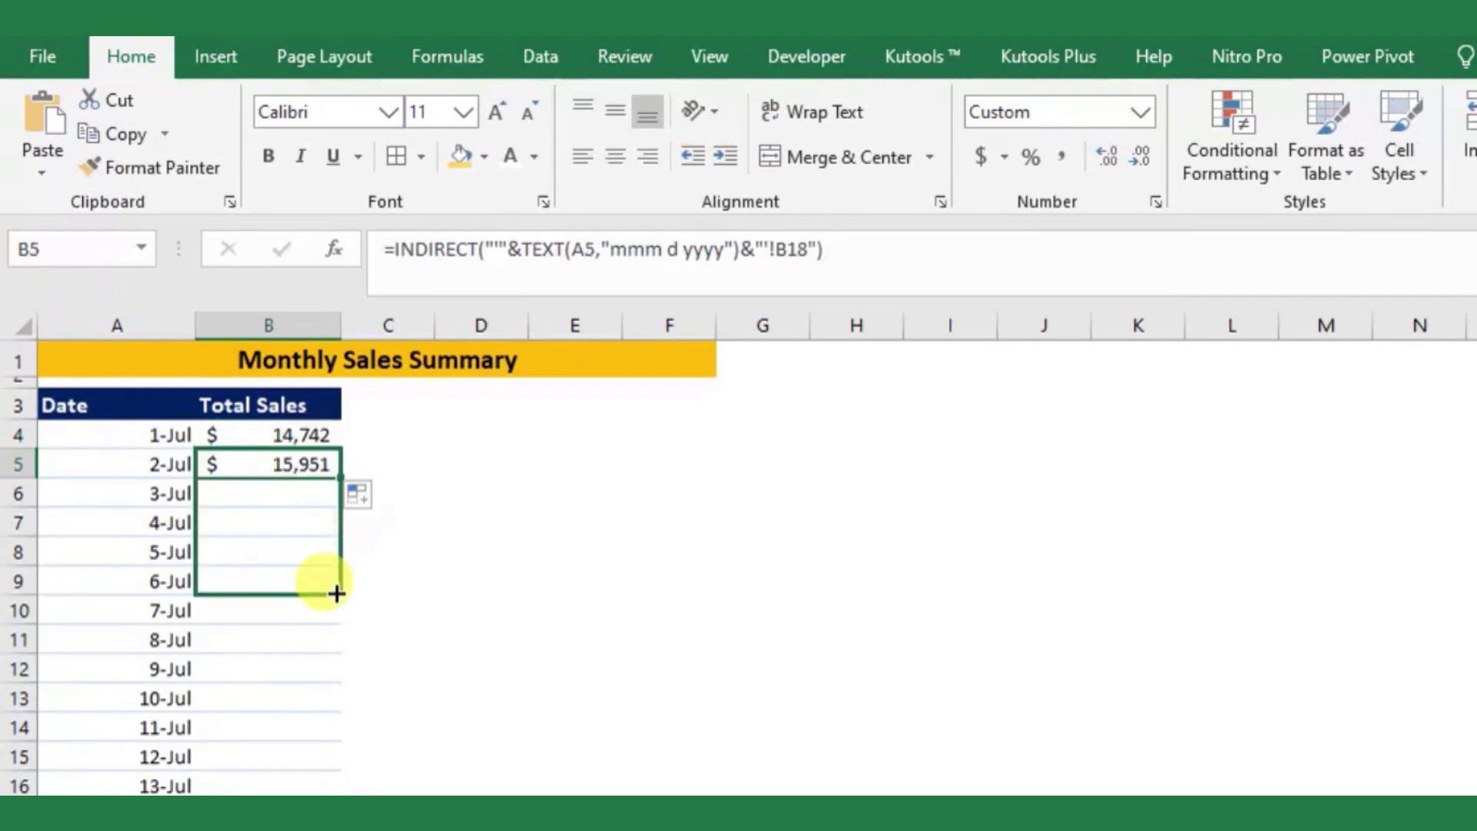
left_click_drag(339, 631, 339, 624)
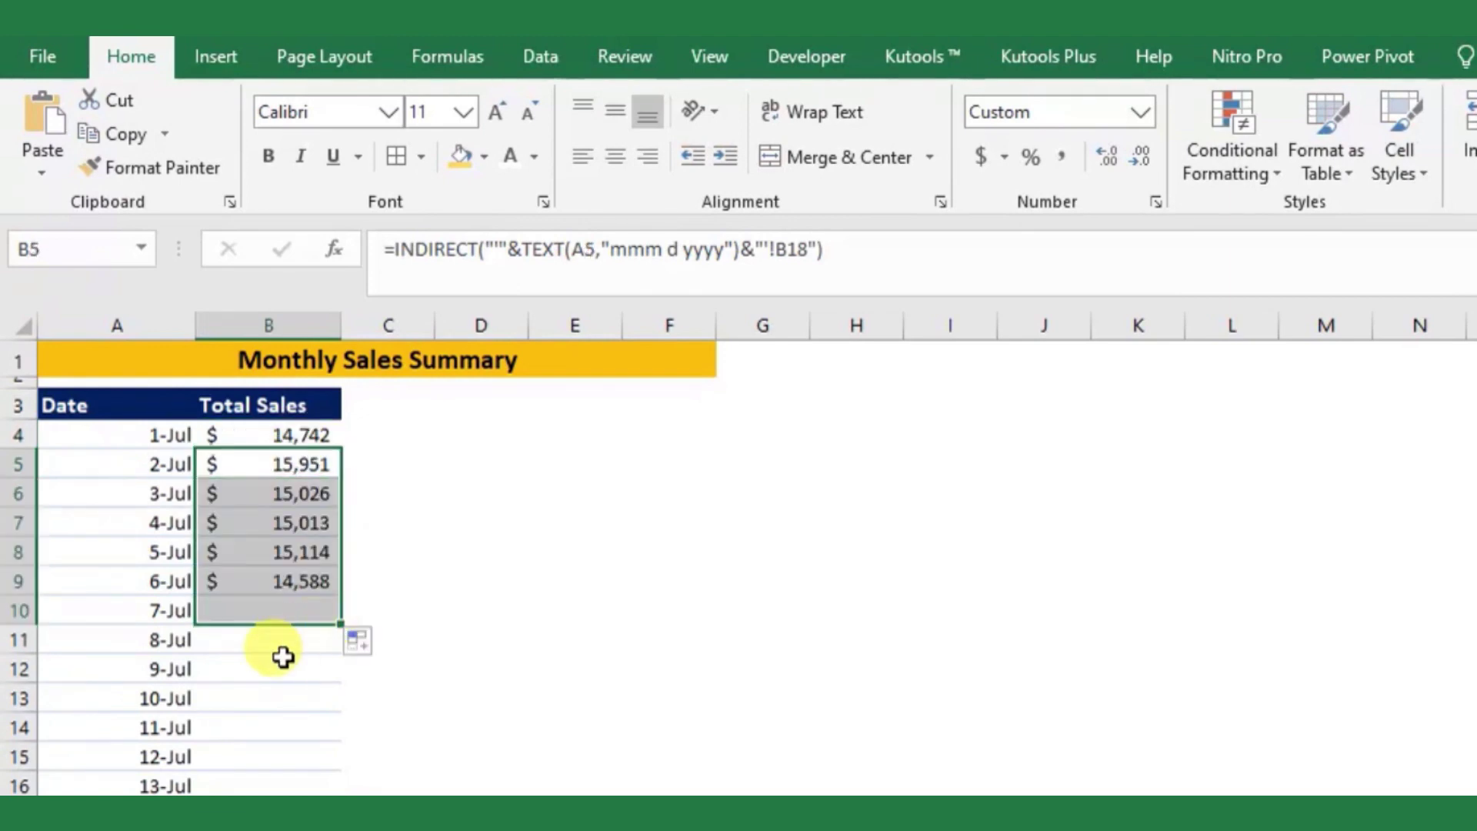
left_click(258, 611)
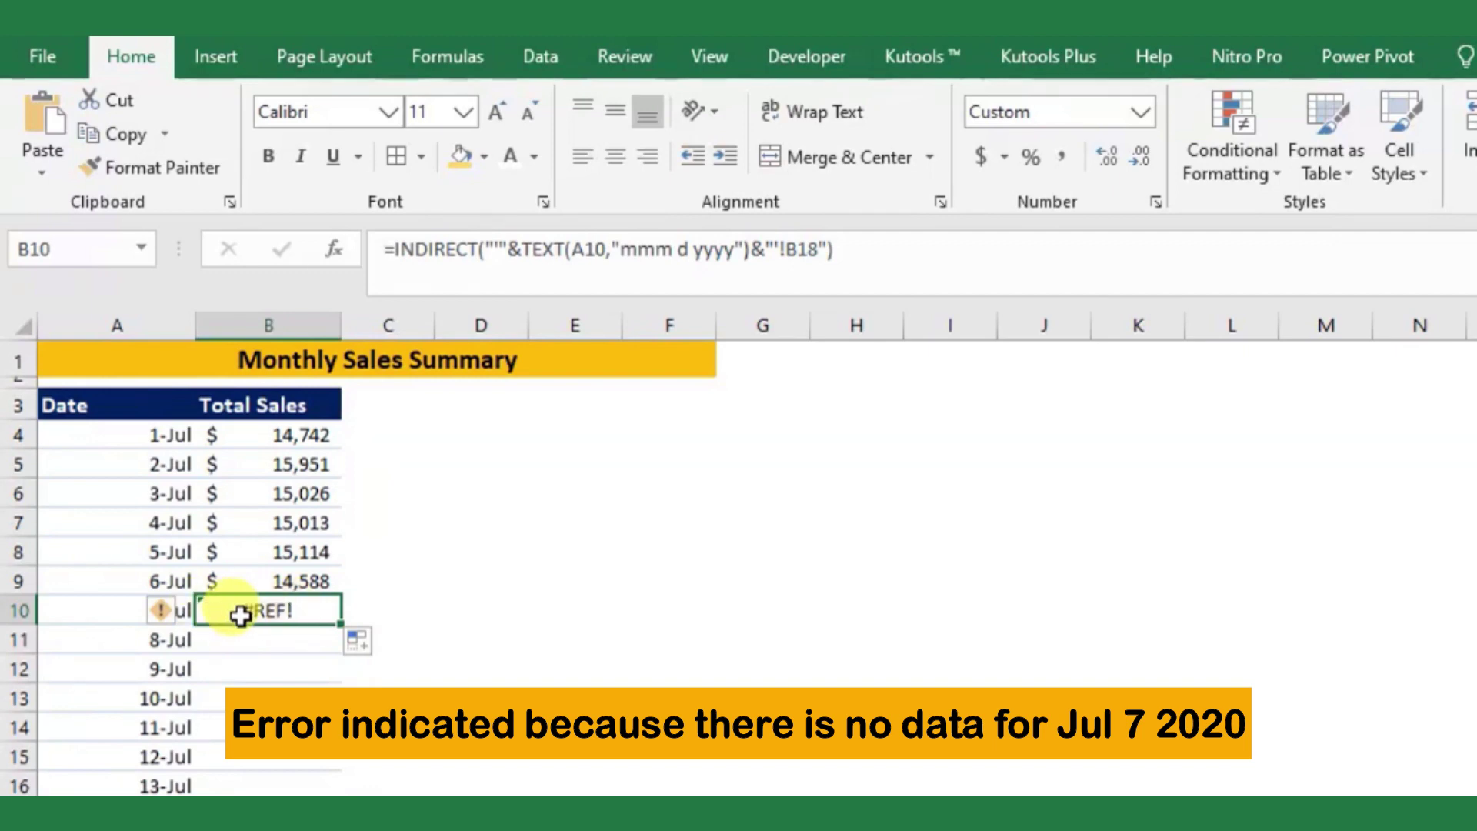
left_click(306, 432)
Step: Wrap B4's INDIRECT formula in IFERROR with "No Records Found" as the fallback
left_click(397, 249)
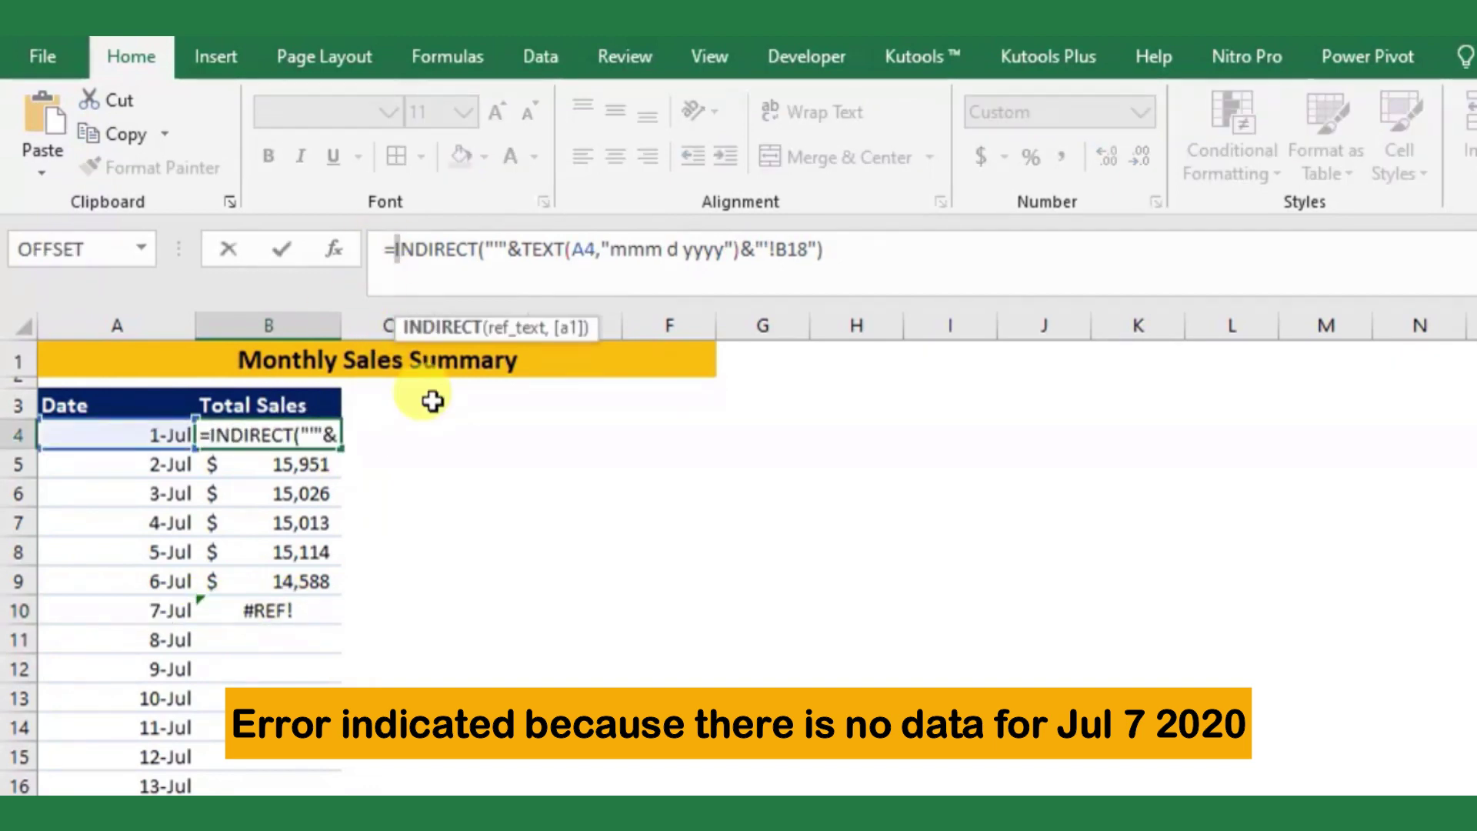
type("if")
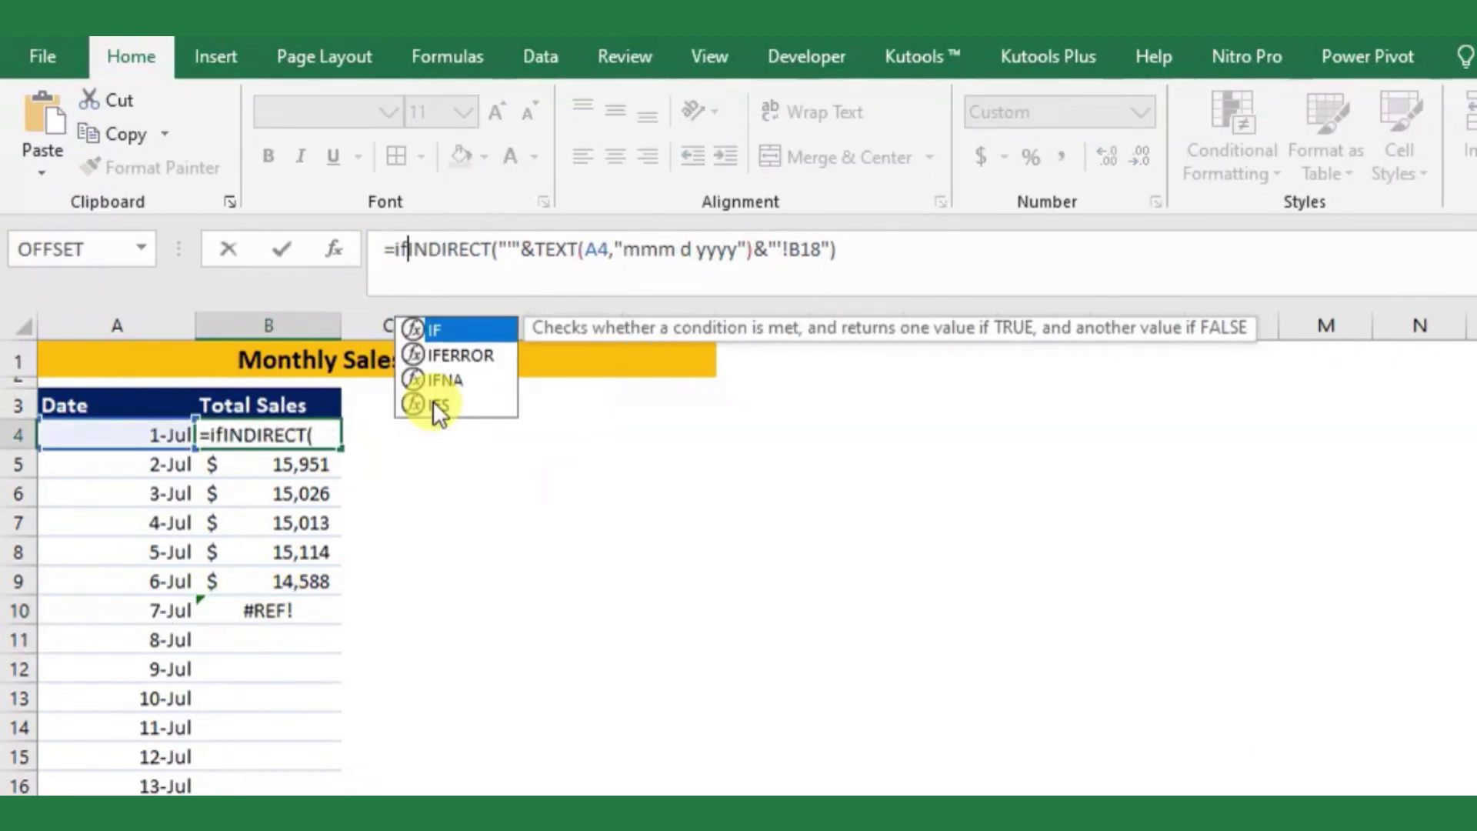
type("err")
key("Tab")
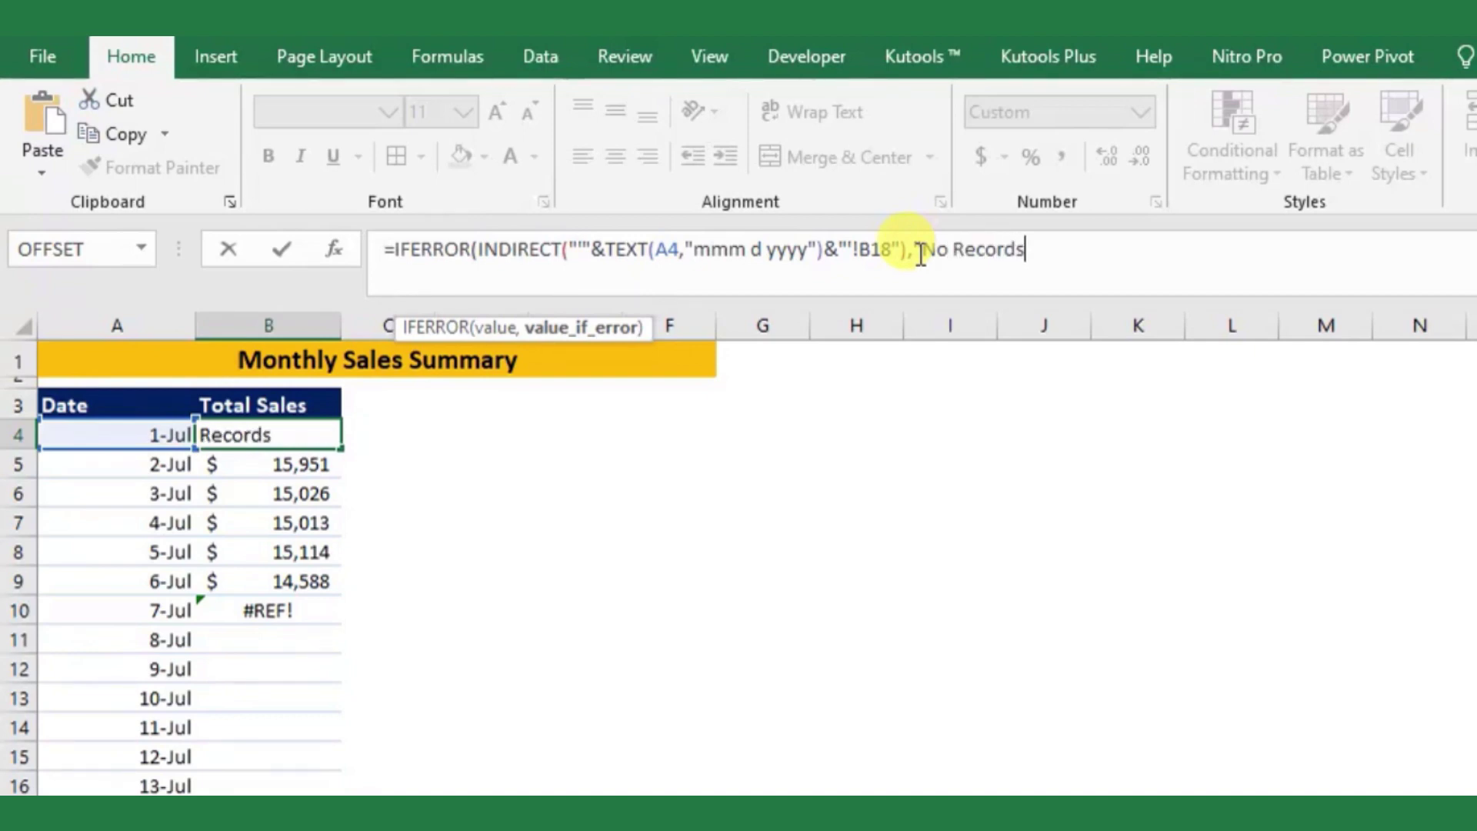
type("\"")
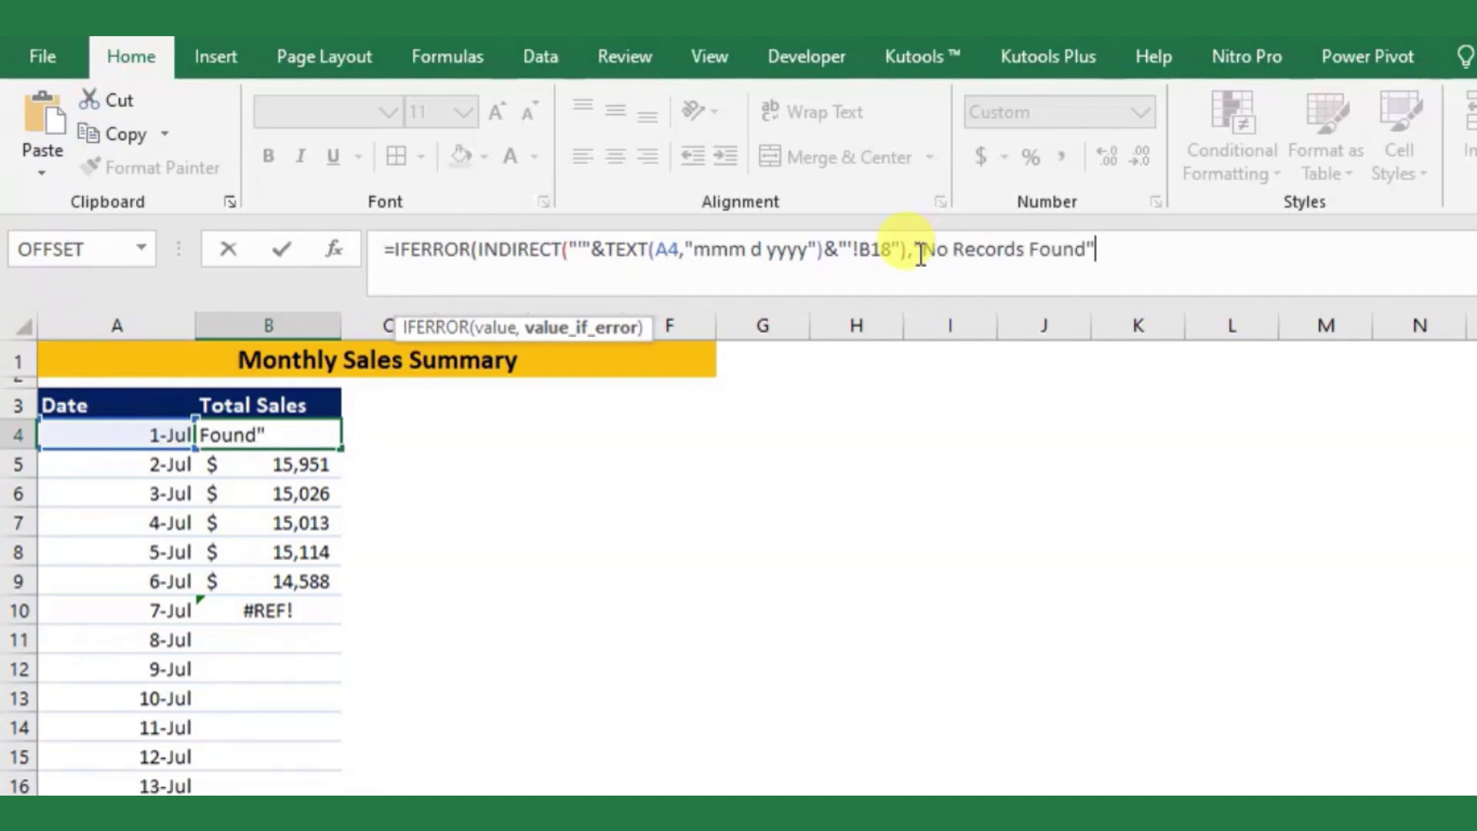
key("Return")
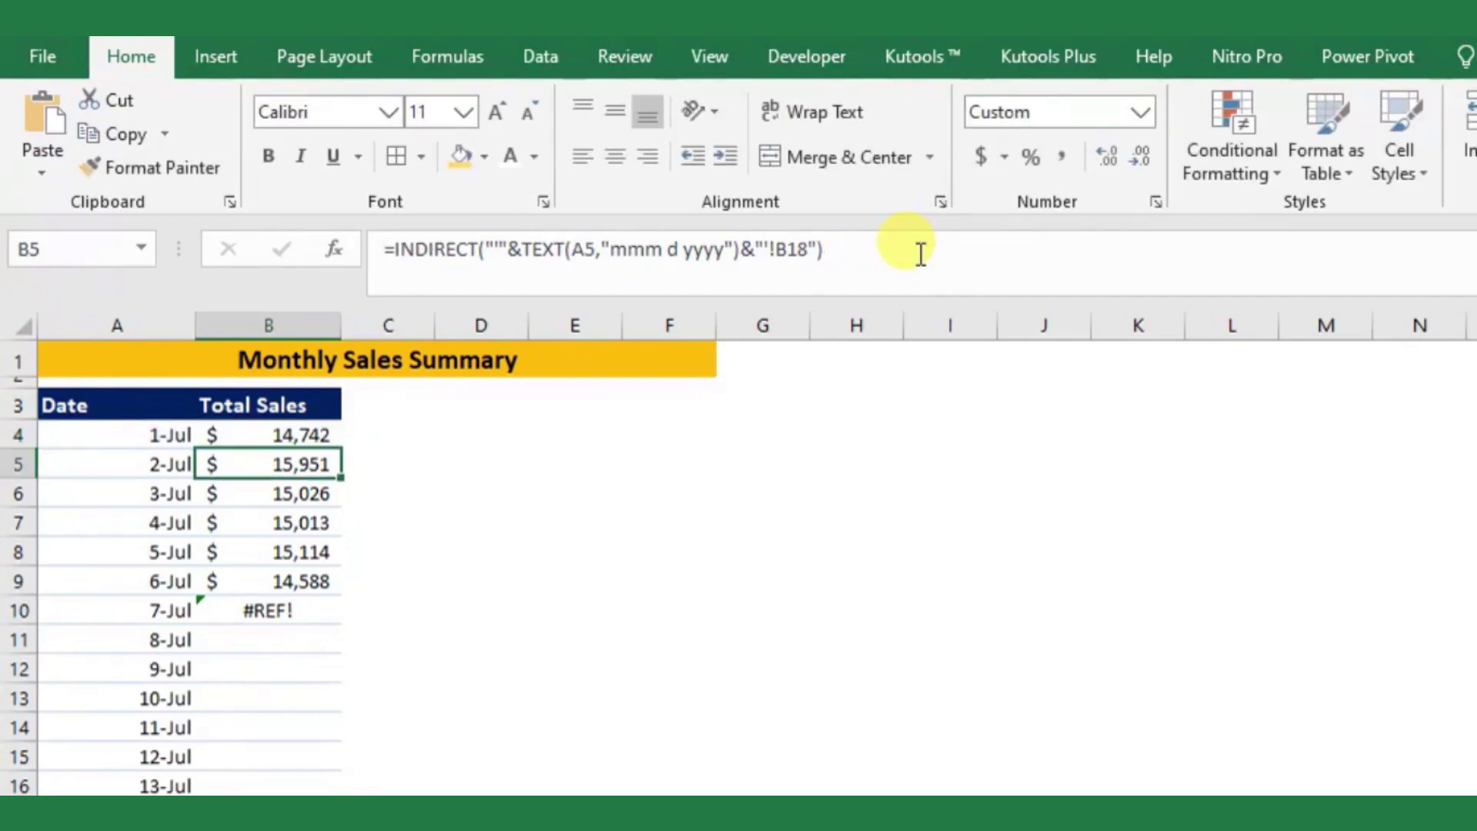
Step: Fill the IFERROR formula down the whole date column so 7-Jul onward read No Records Found
left_click(330, 436)
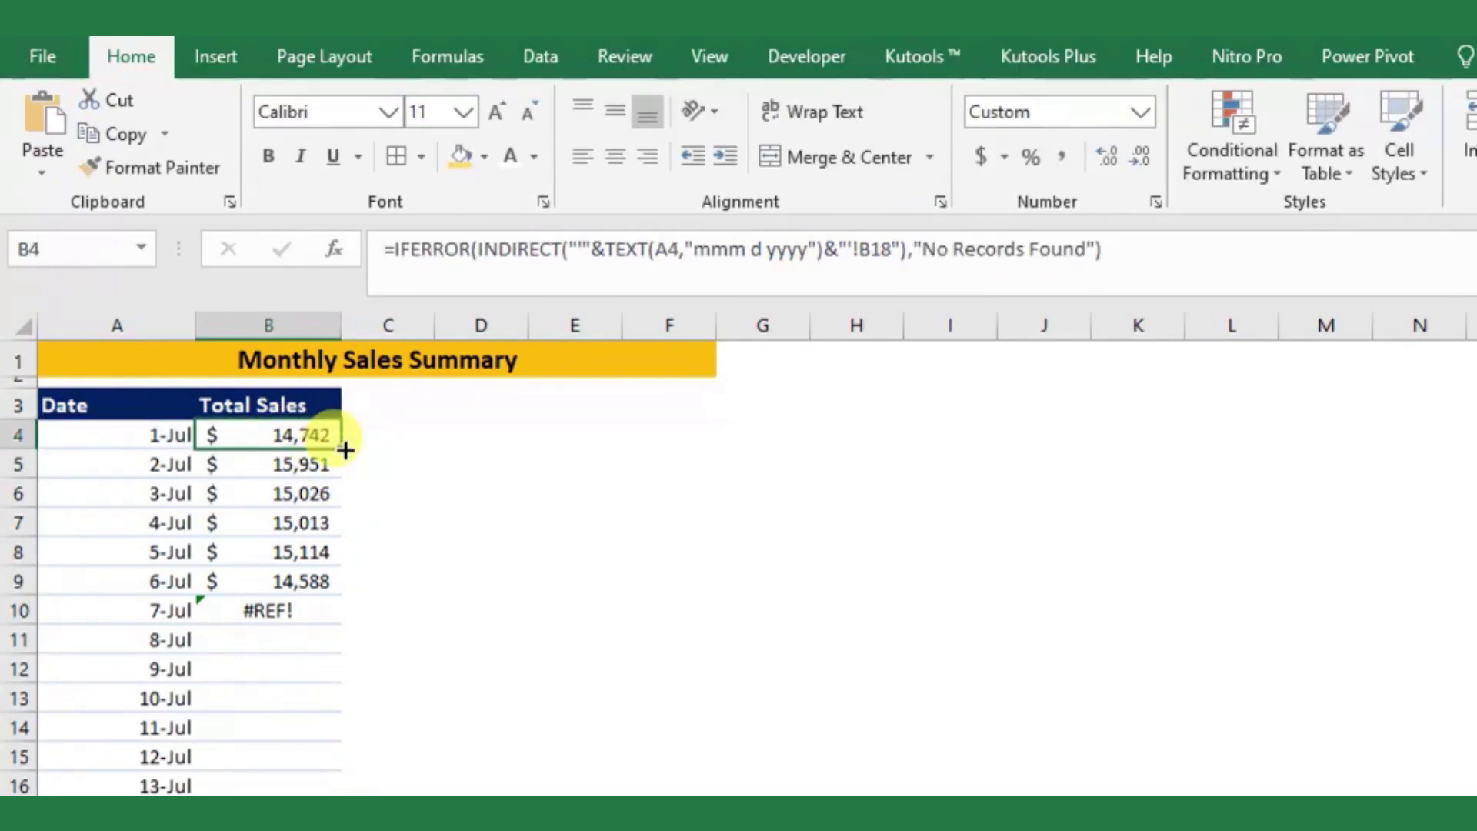
left_click_drag(345, 450, 341, 623)
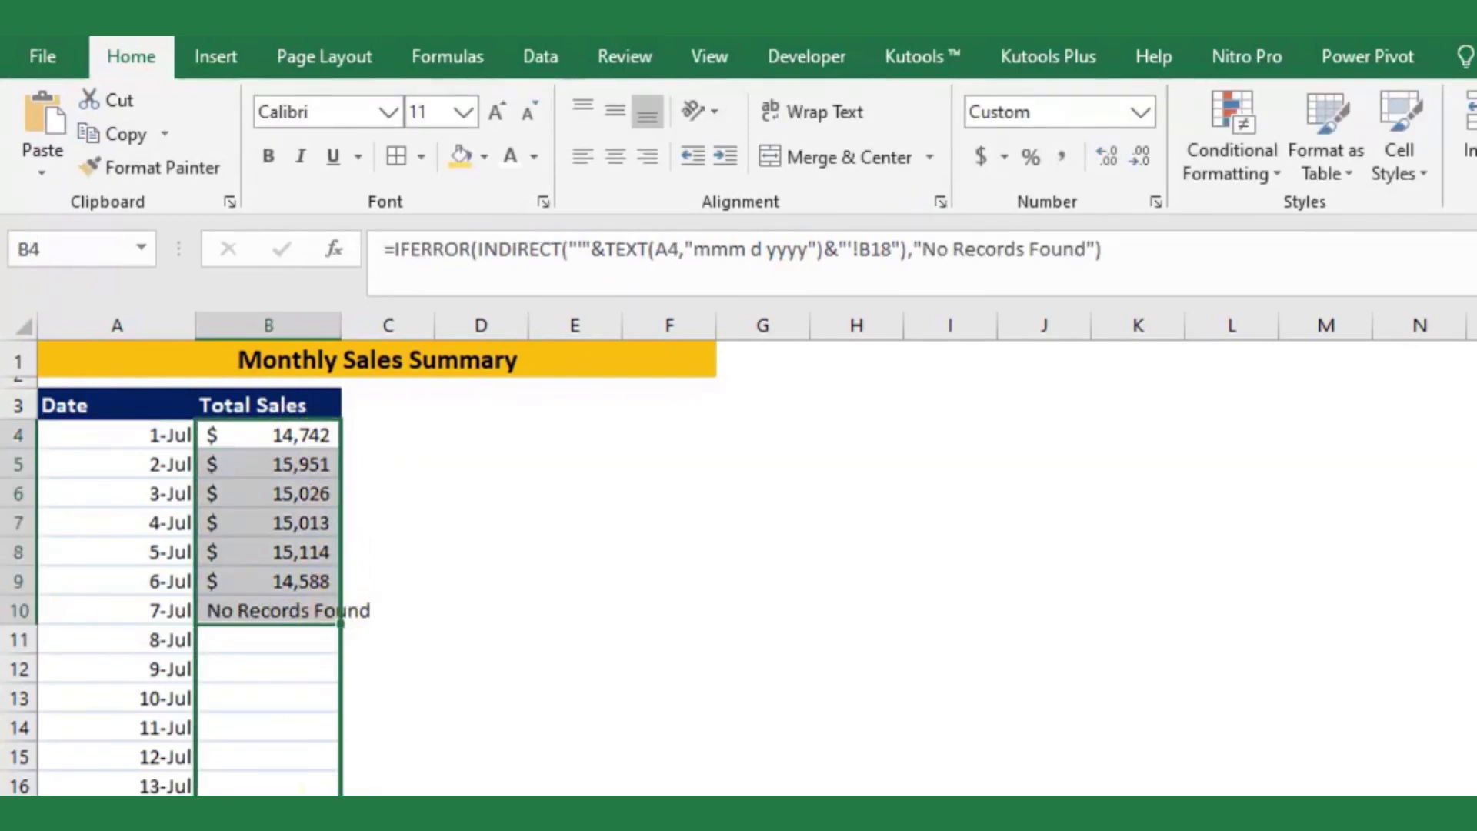
left_click_drag(341, 792, 297, 584)
scroll(292, 551, "up", 5)
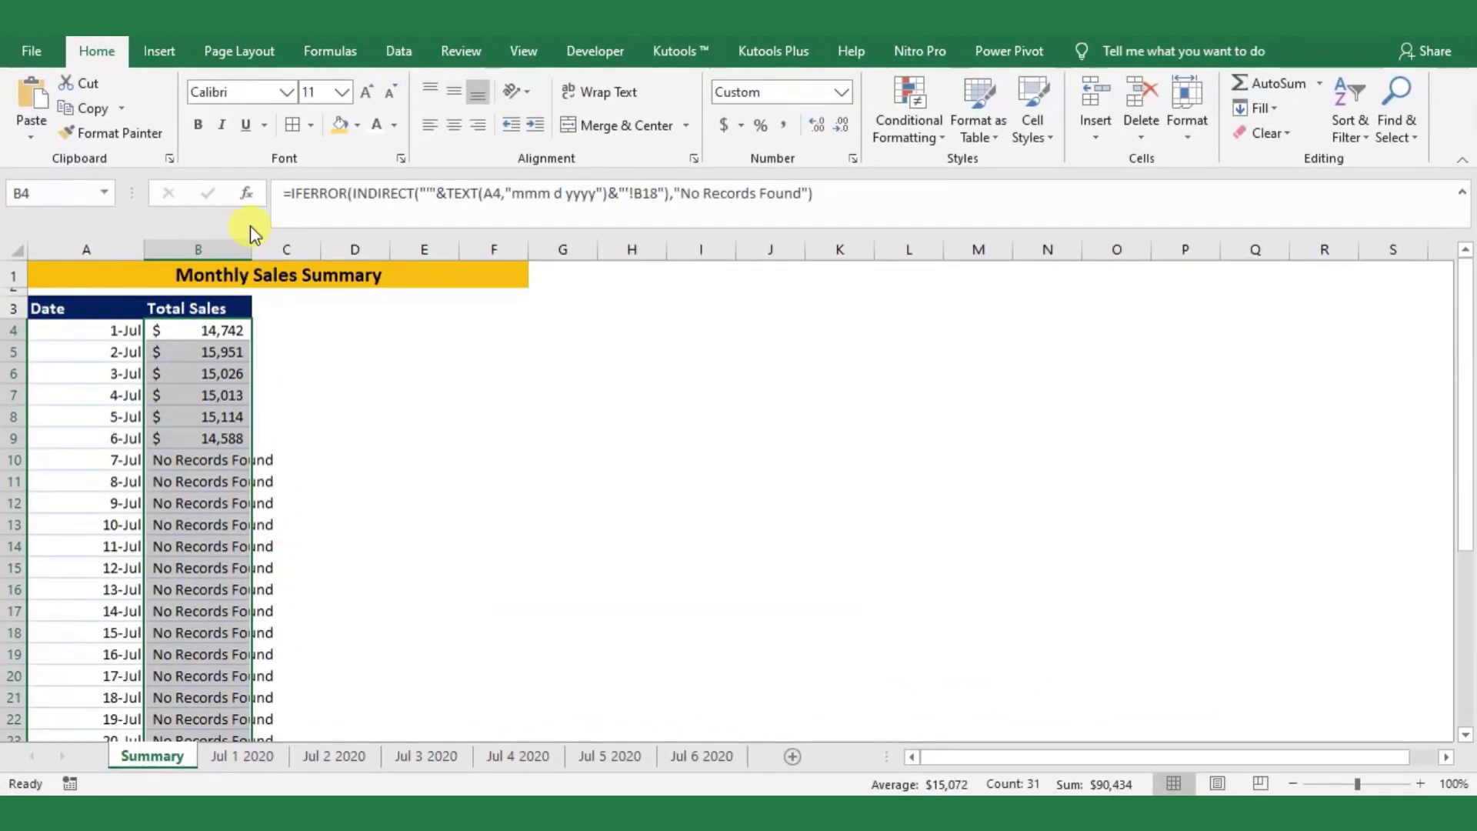
Step: Autofit column B to the No Records Found text and add a new blank worksheet
double_click(248, 242)
left_click(247, 485)
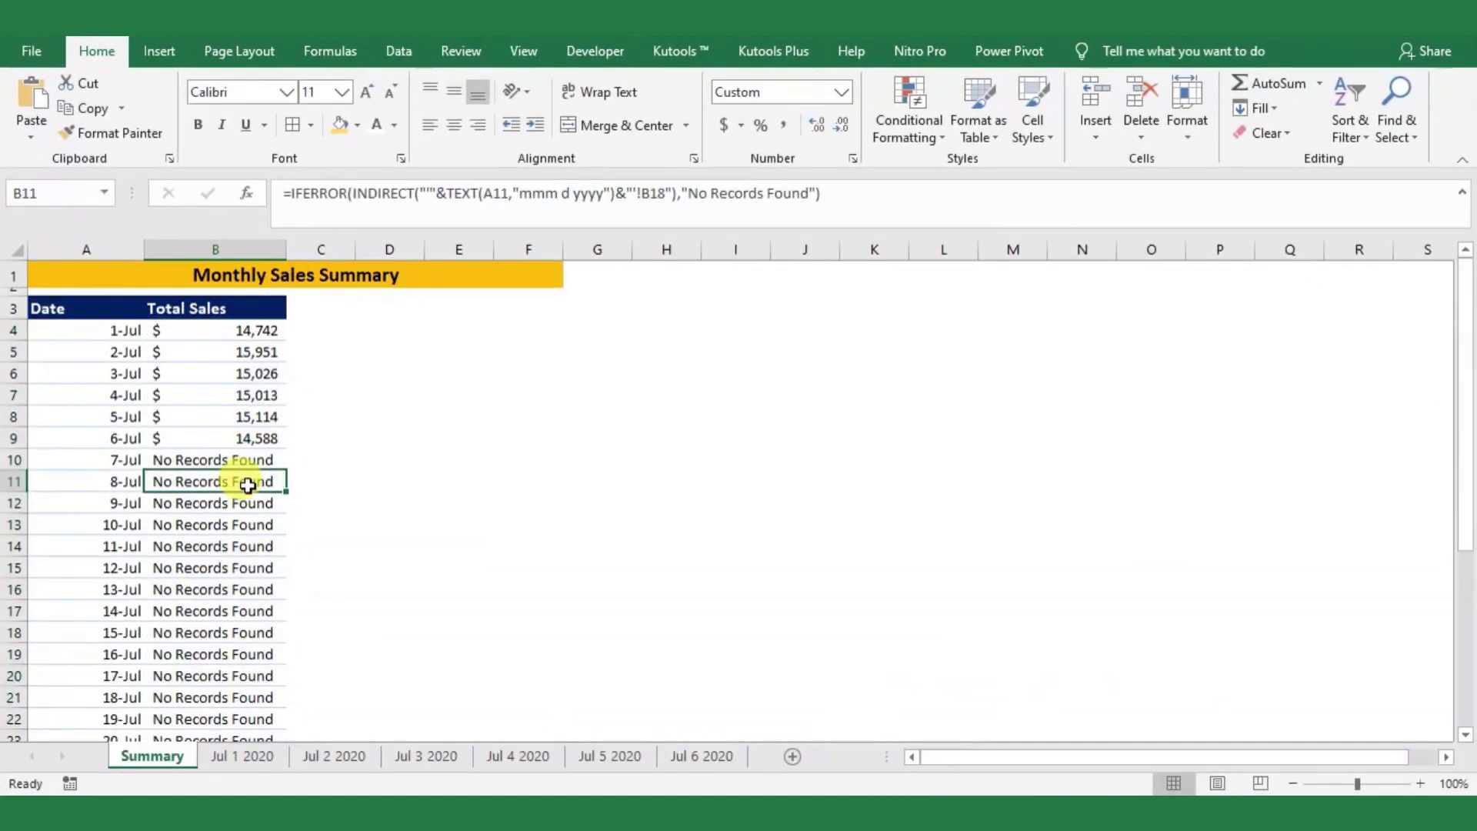
left_click(793, 757)
Step: Copy the Jul 6 2020 sales table into the new sheet, widen its columns, and name it Jul 7 2020
left_click(771, 756)
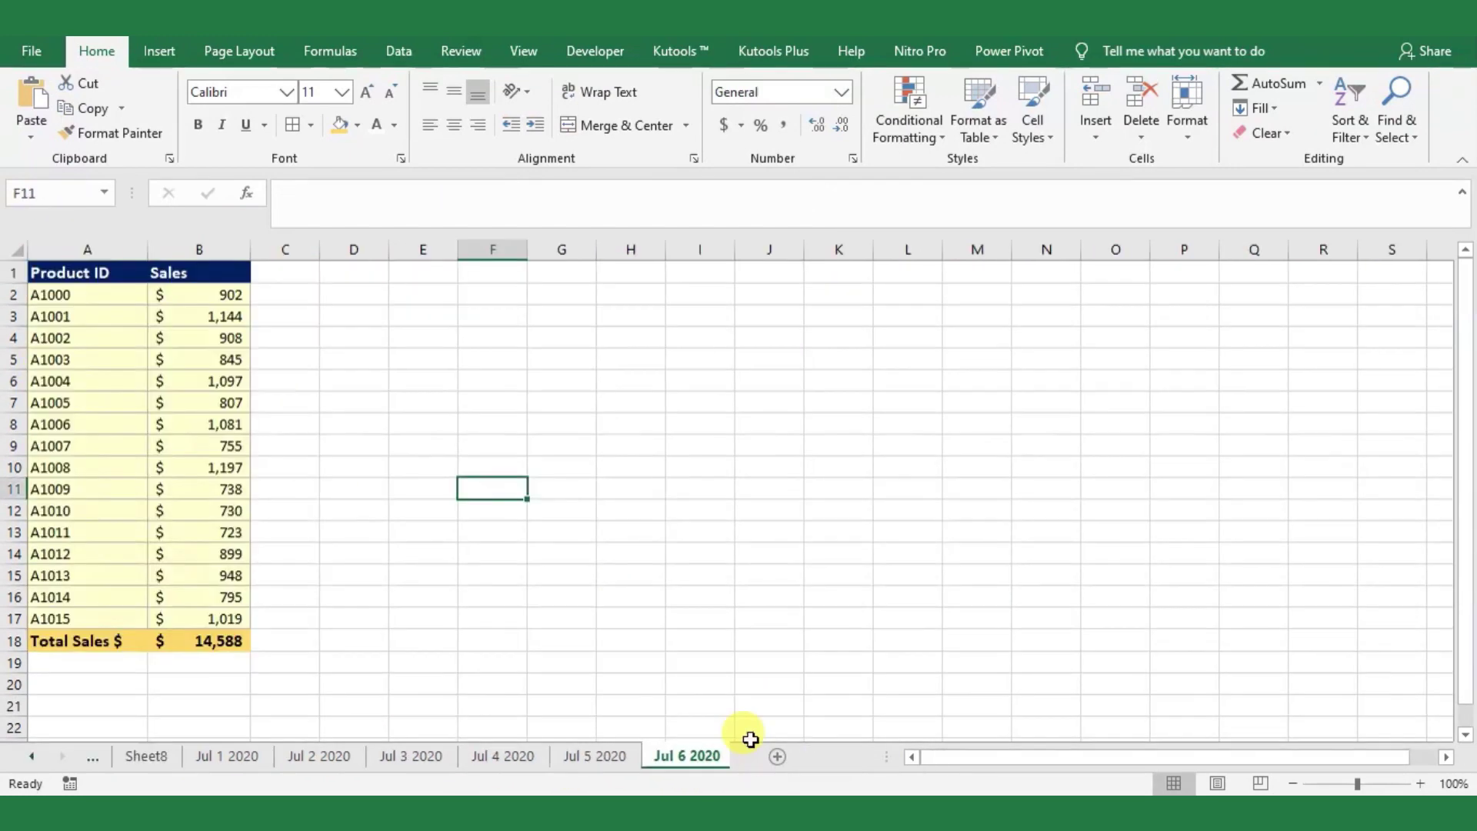
left_click_drag(104, 274, 213, 643)
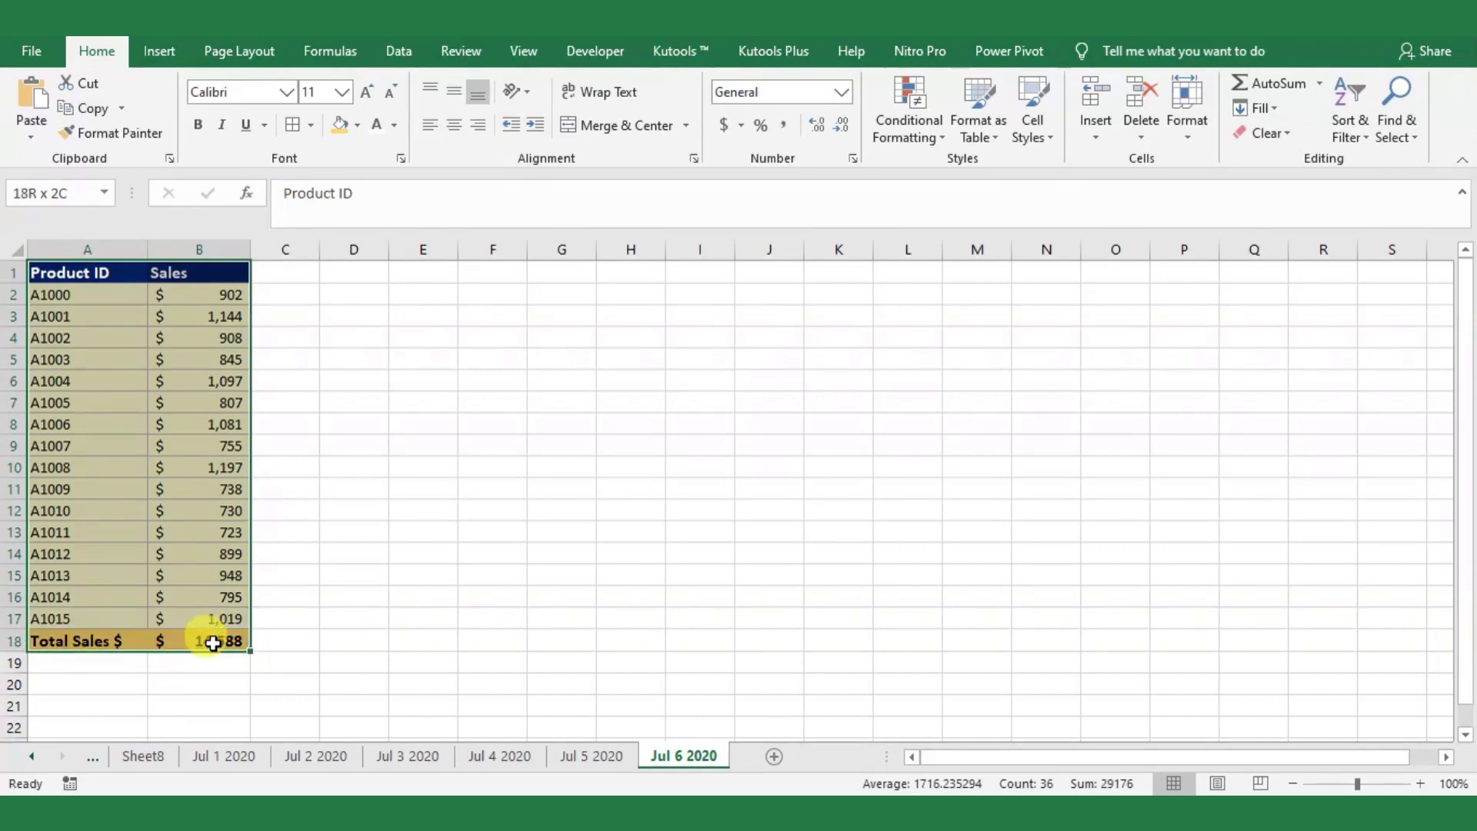
key("ctrl+c")
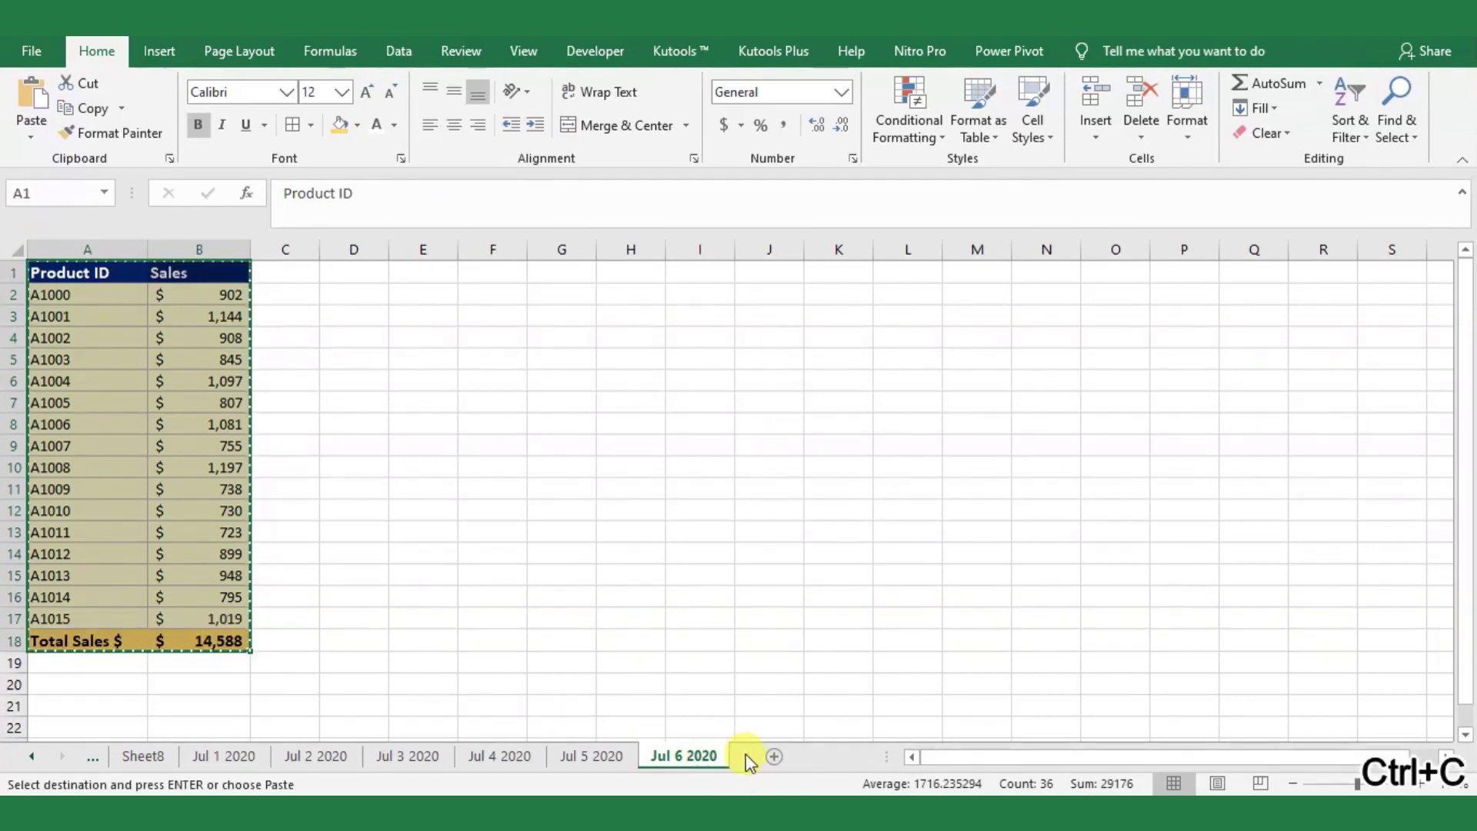
left_click(143, 757)
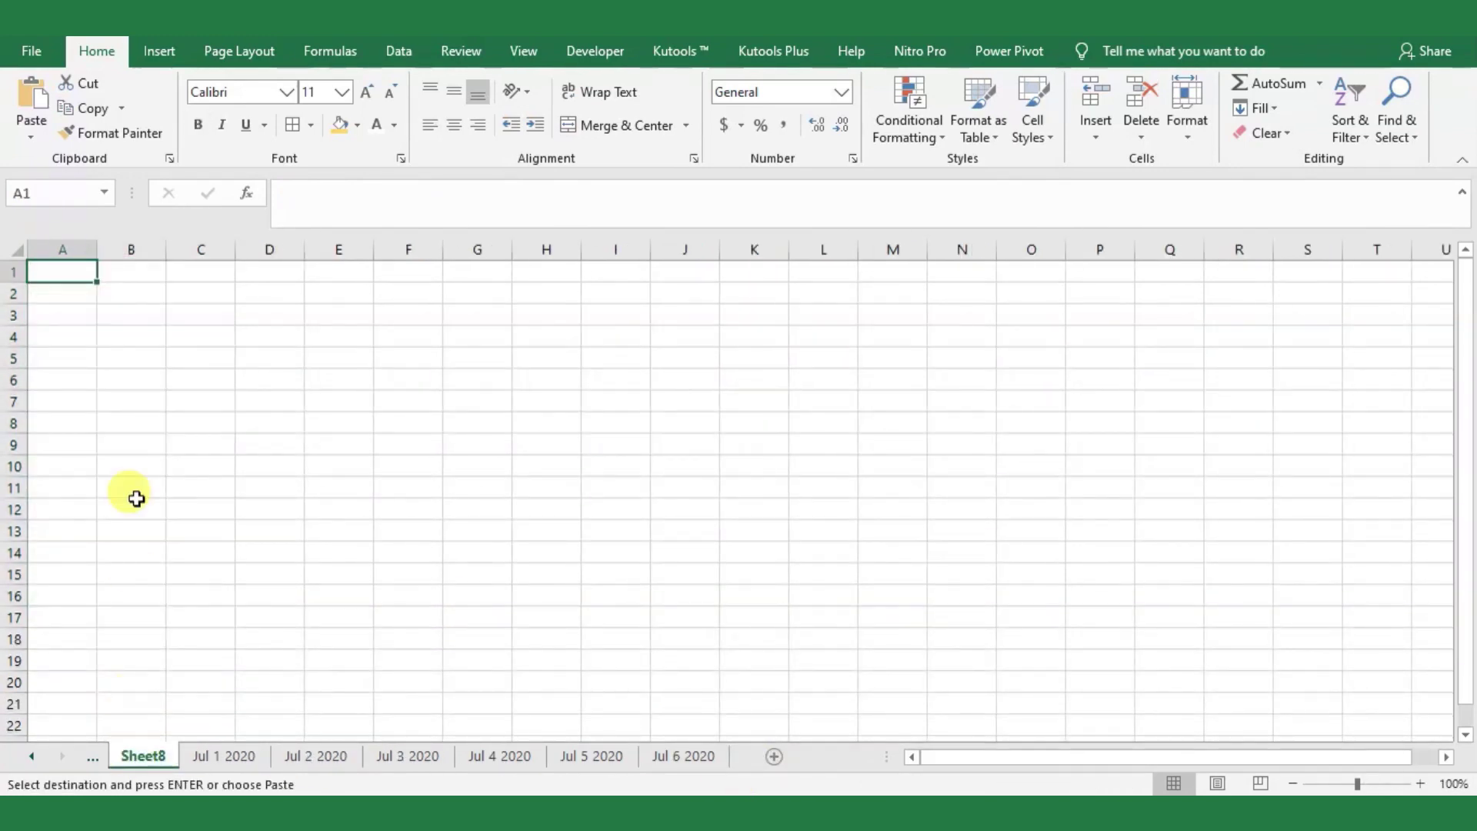
key("ctrl+v")
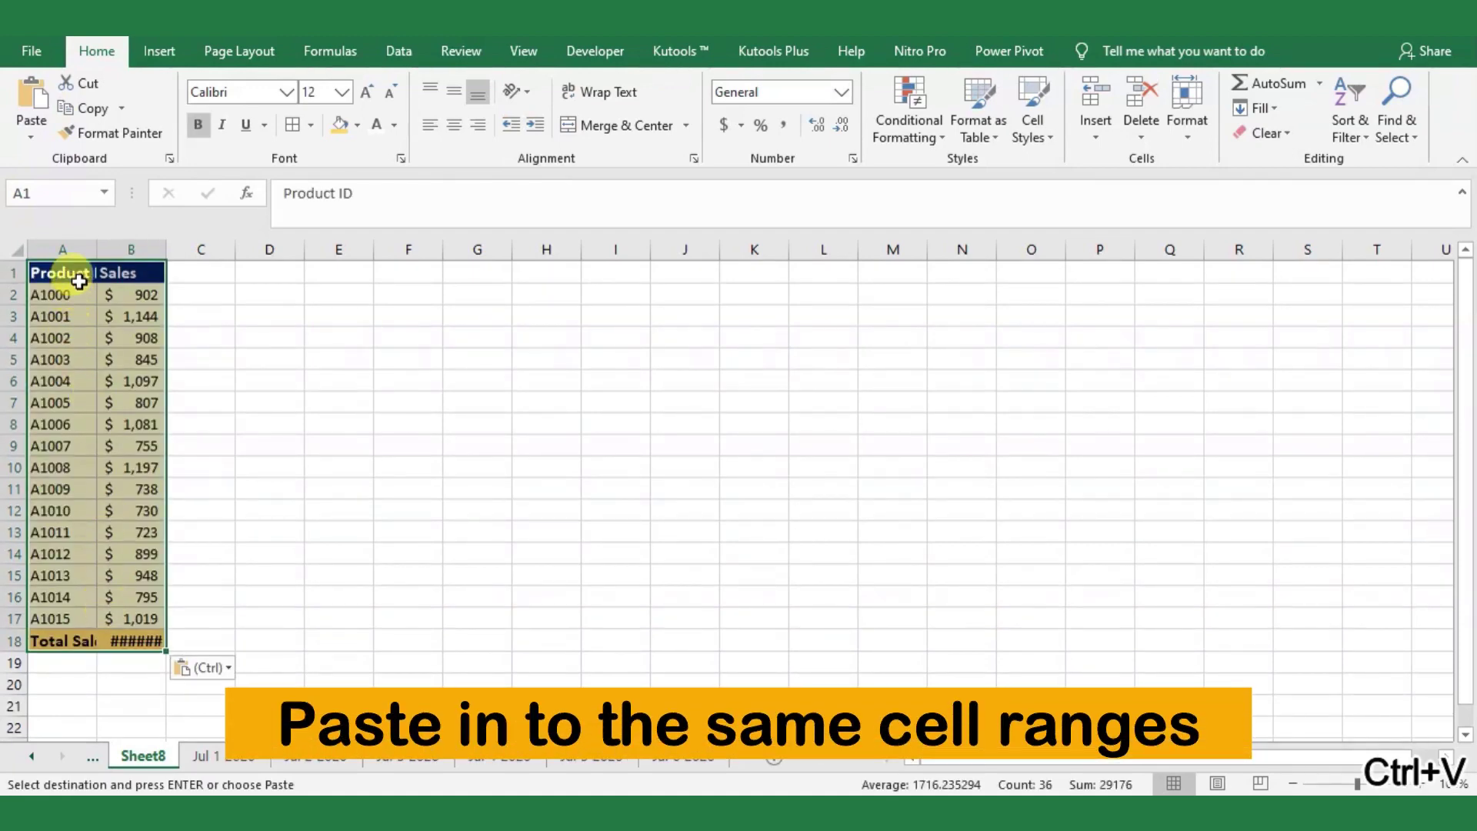
left_click_drag(93, 253, 241, 253)
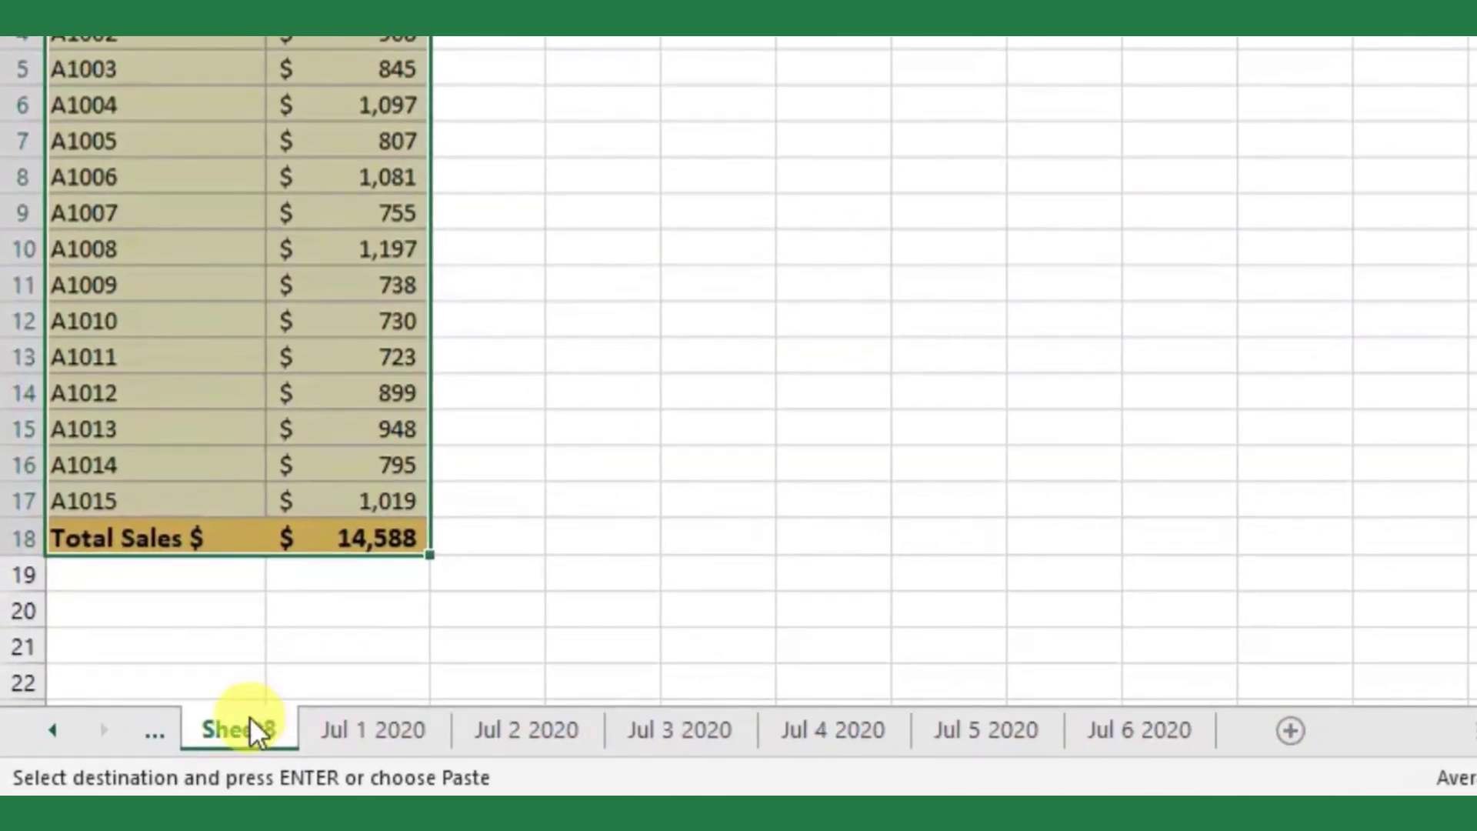
double_click(250, 727)
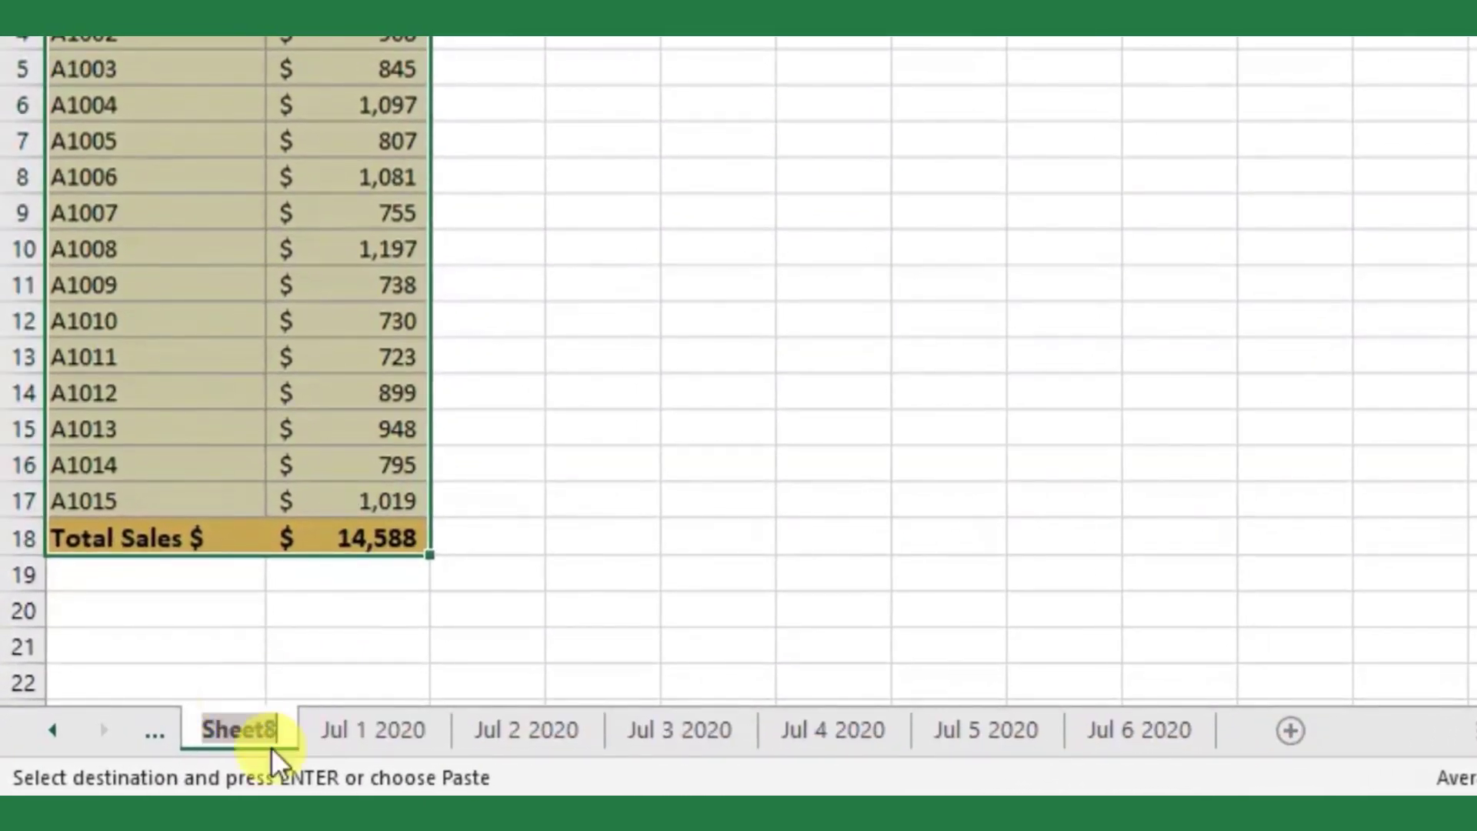
type("Jul ")
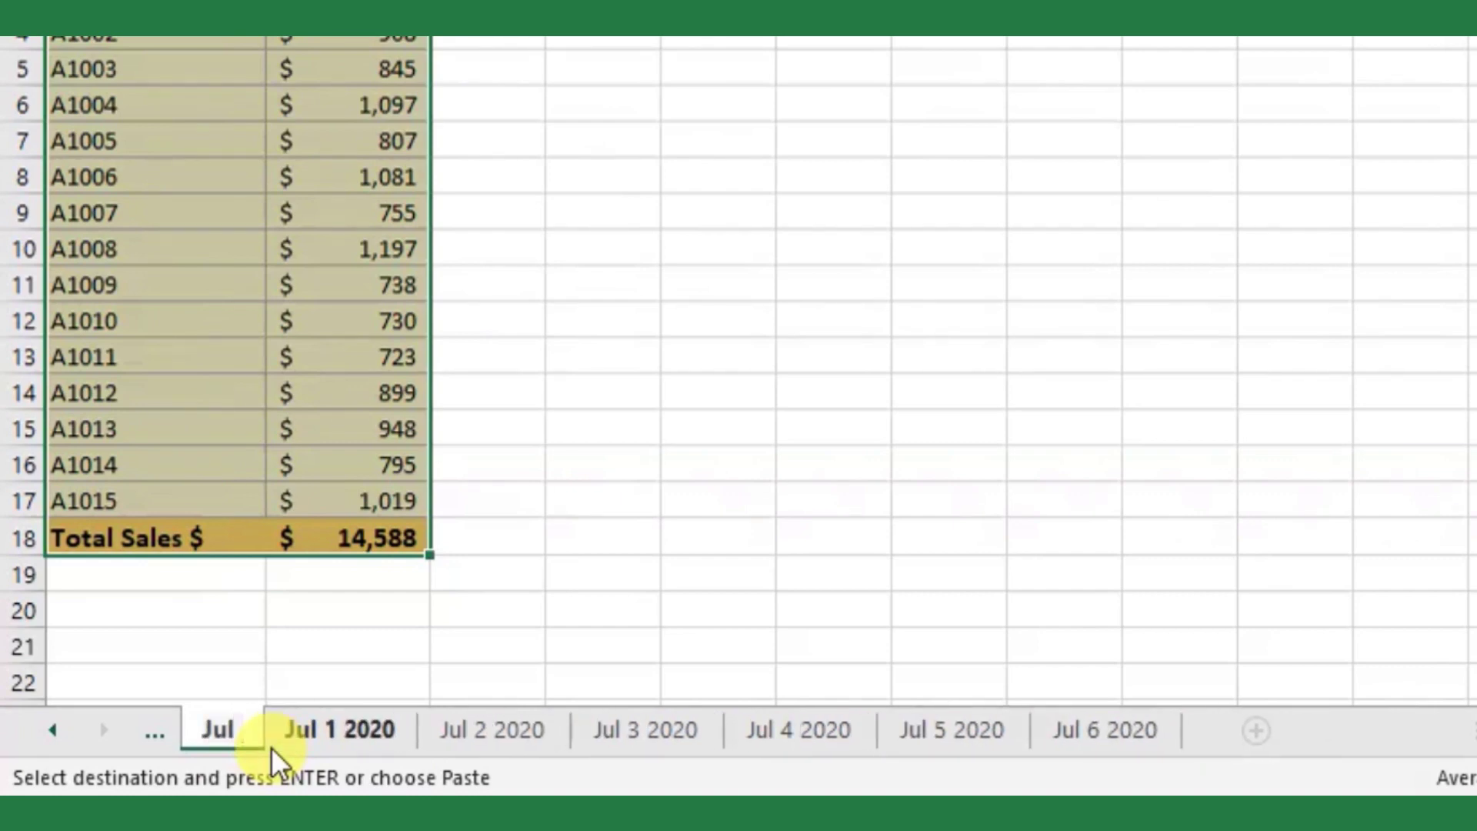
type("7 2020")
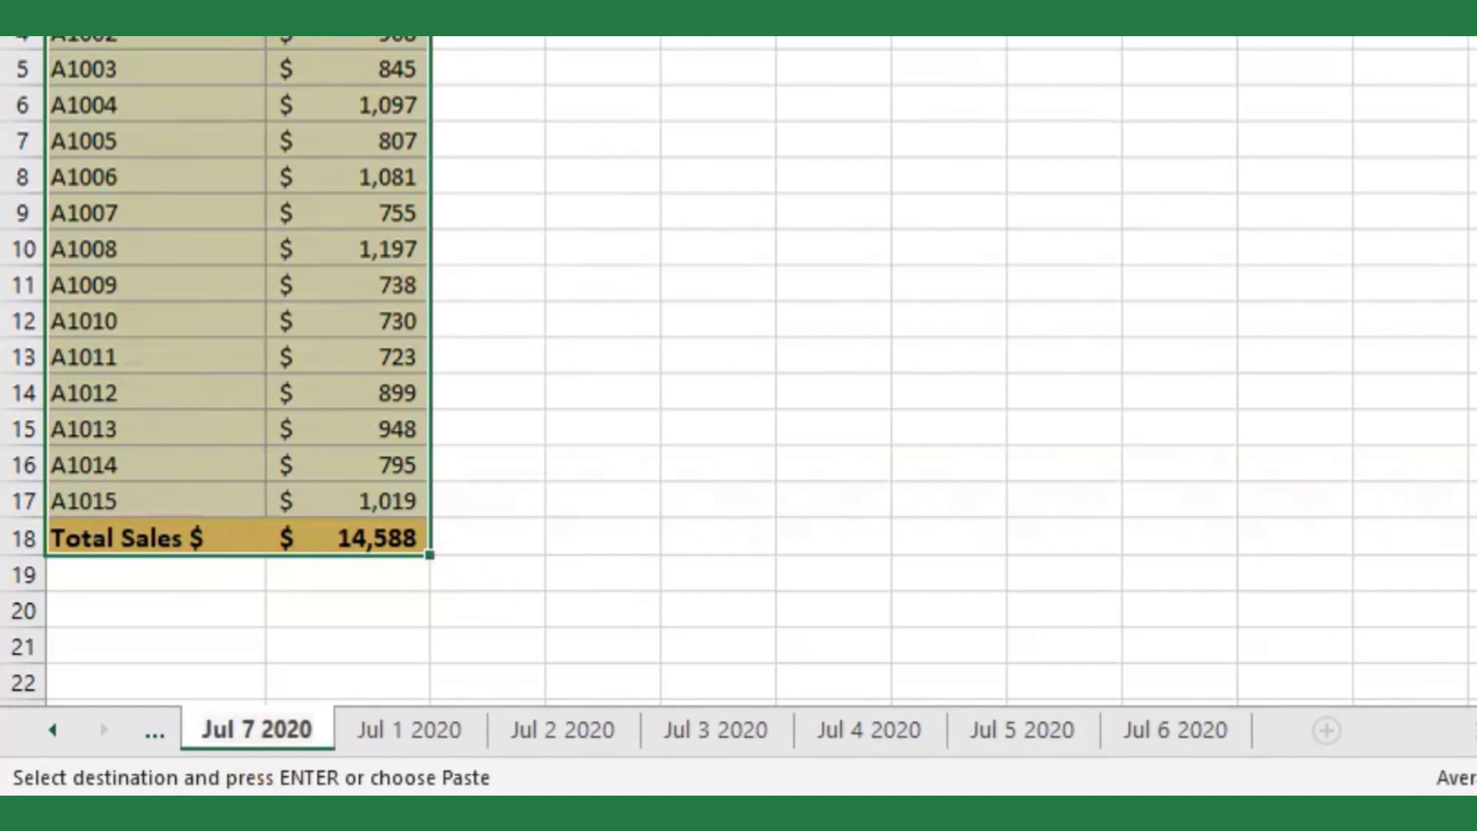
Step: Enter 1,520 as A1006's sales on Jul 7 2020 and confirm Summary's 7-Jul total reads $15,027
left_click(339, 179)
type("1520")
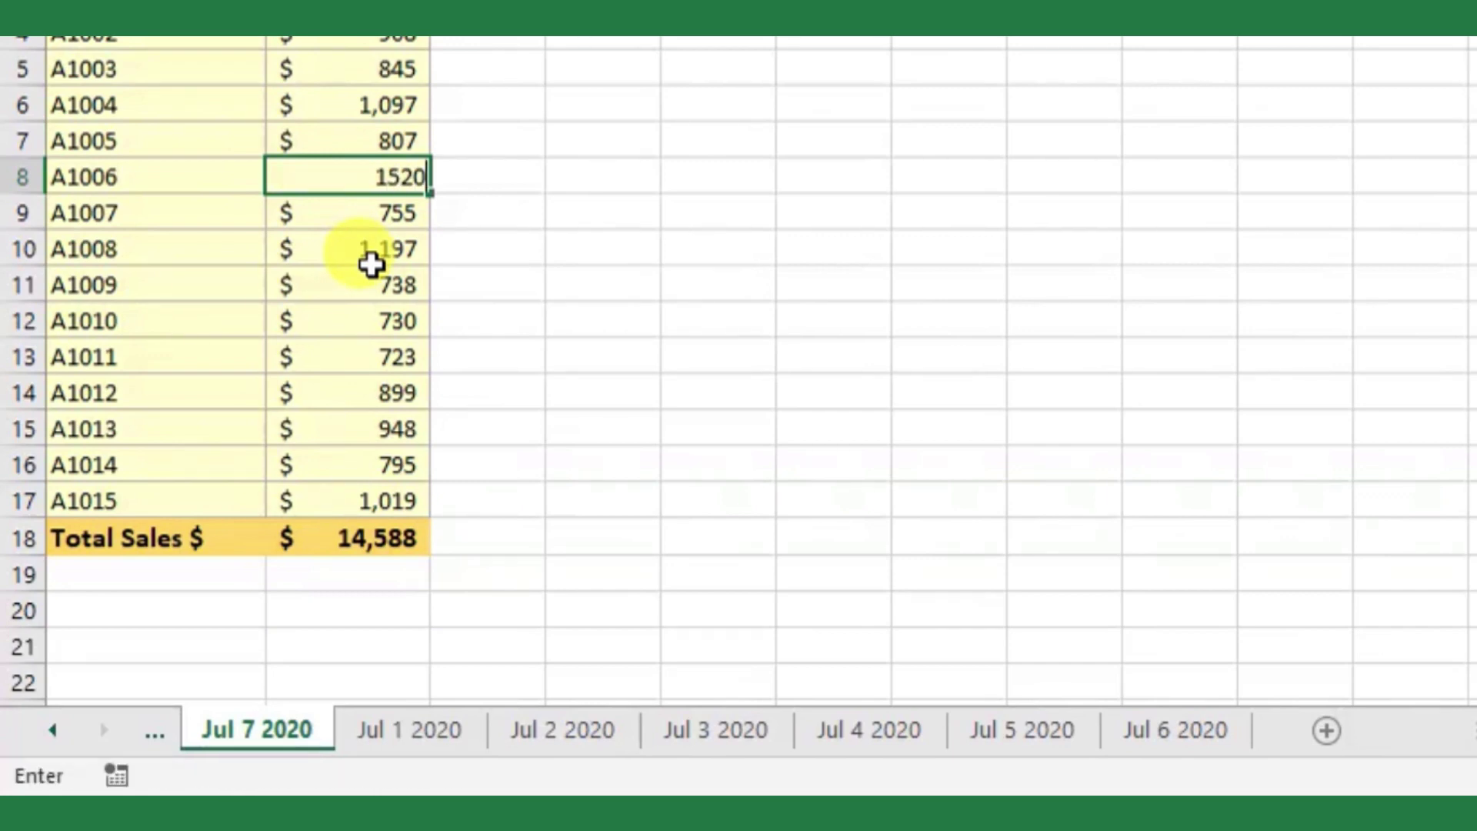
key("Return")
left_click(329, 536)
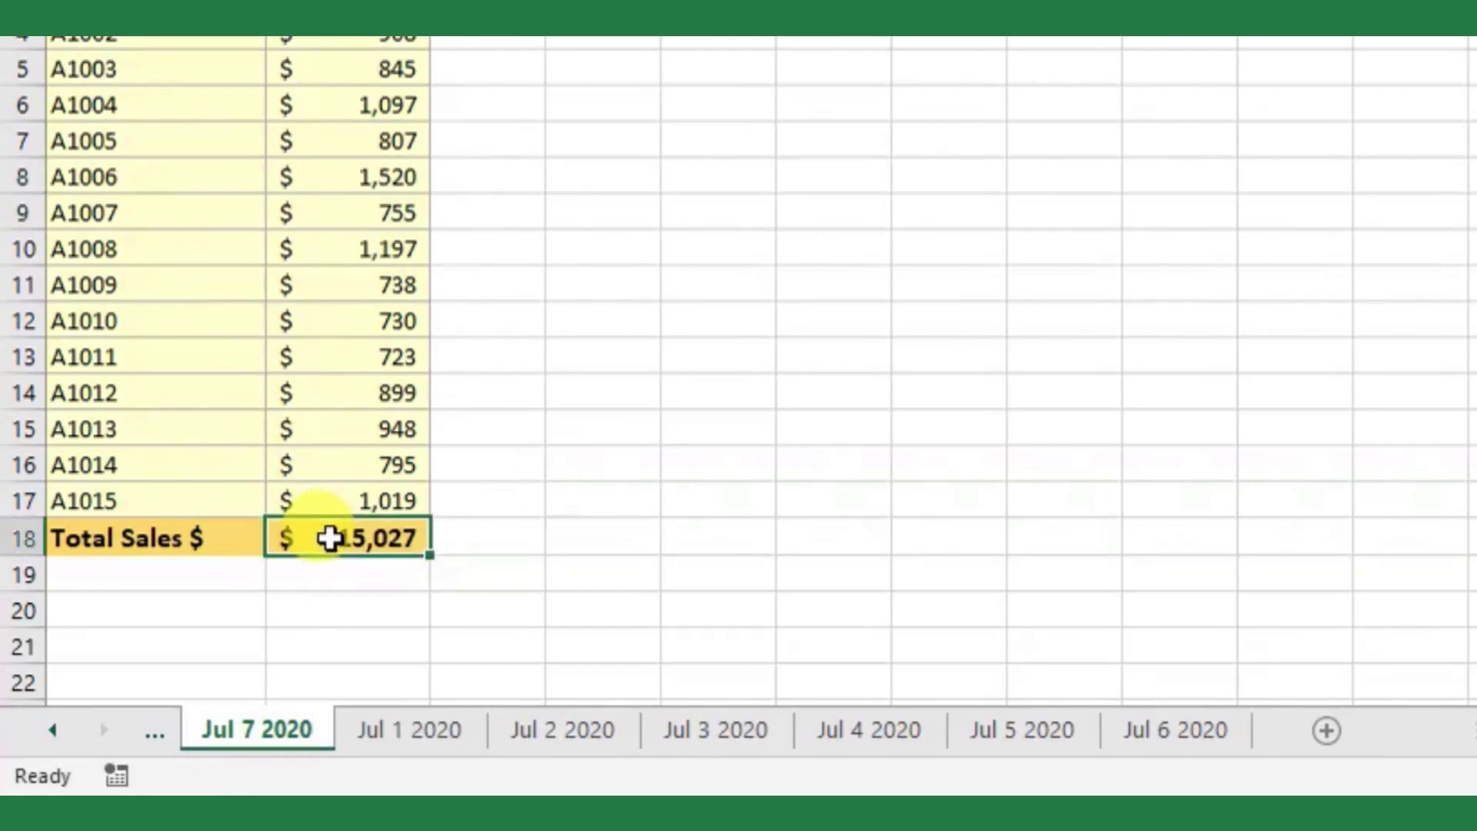
left_click(156, 733)
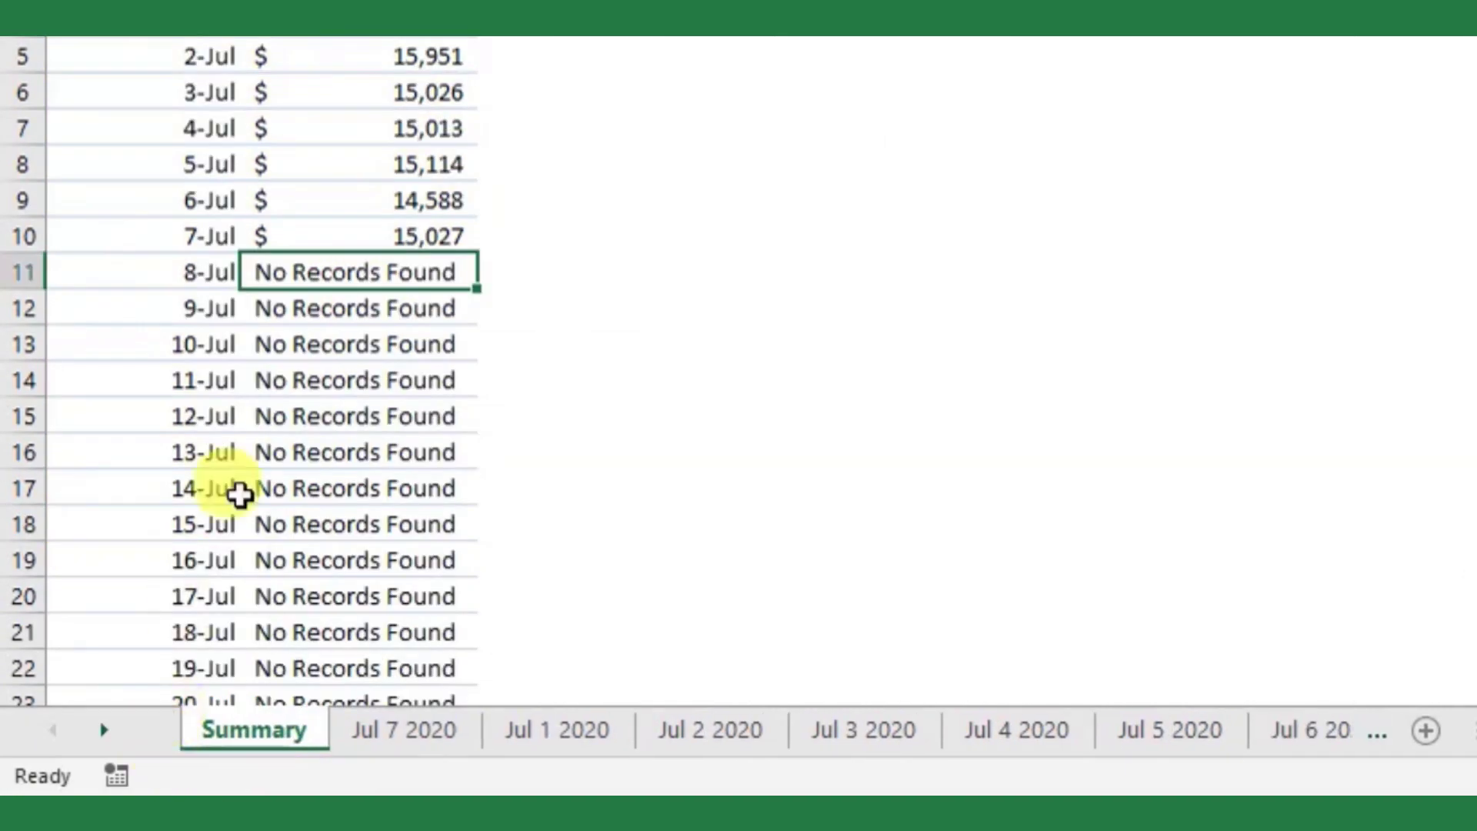
left_click(385, 235)
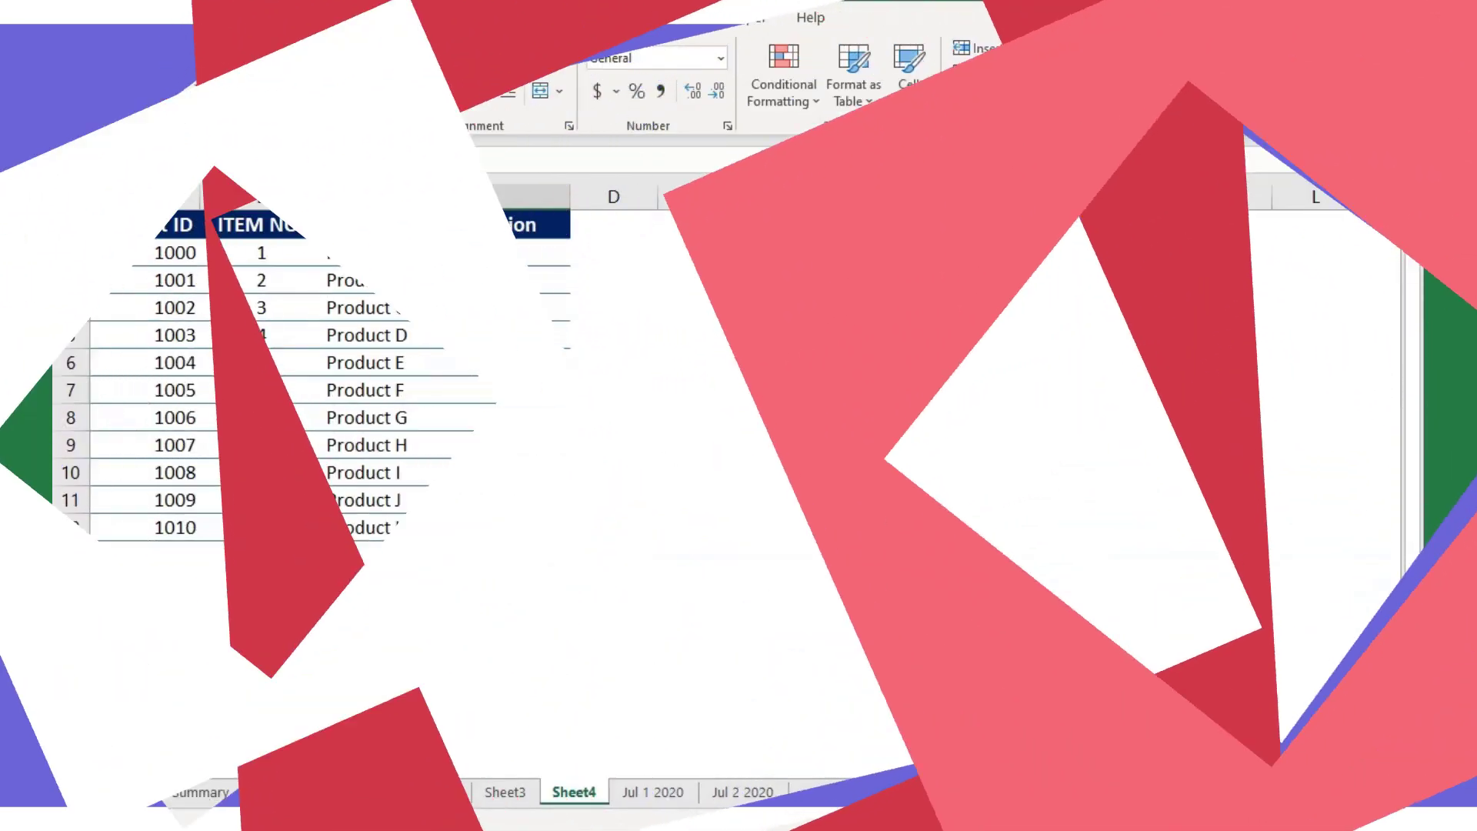
Step: Delete the Product E row from the product list
left_click(81, 499)
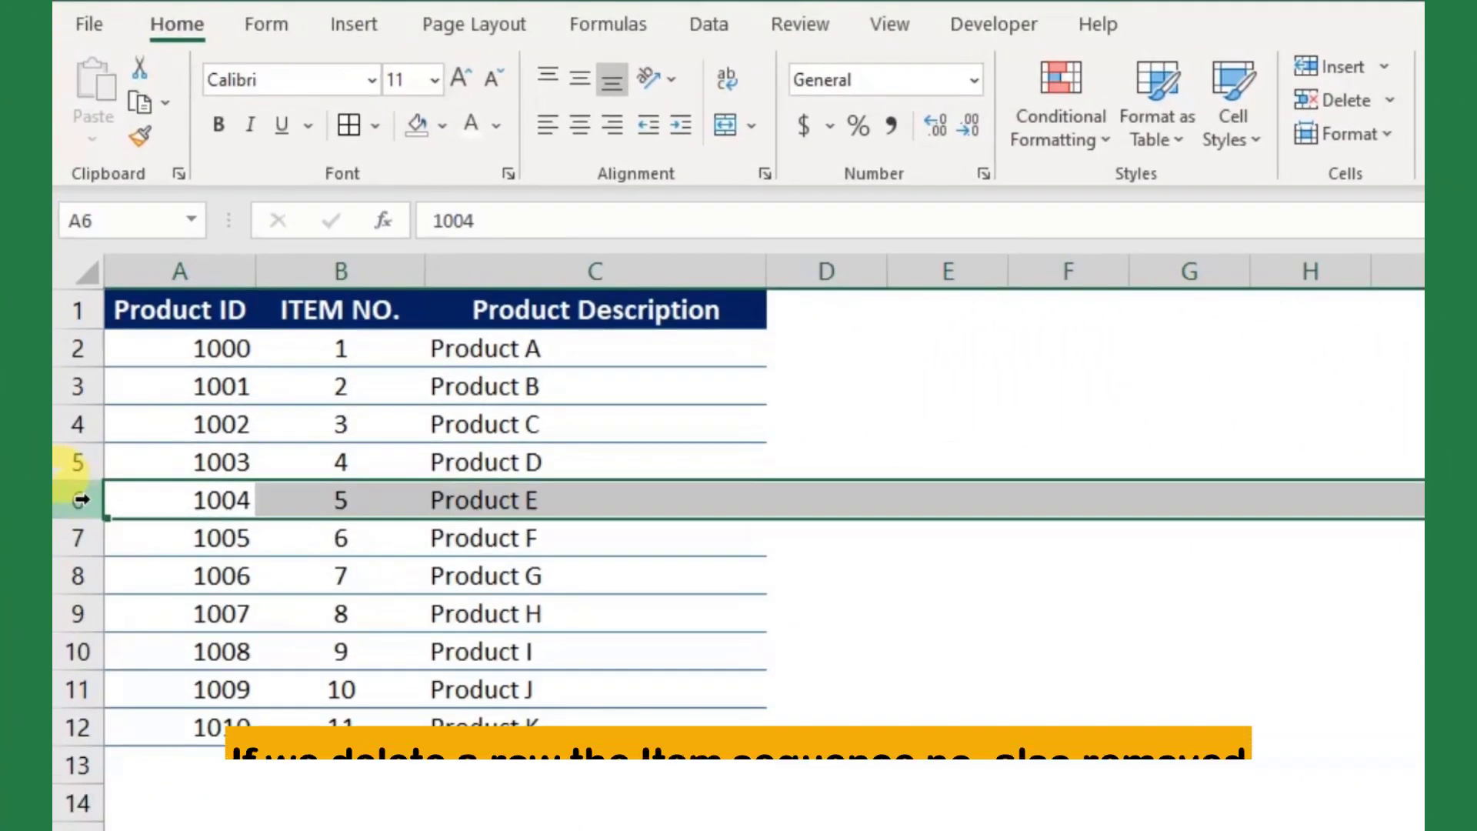
right_click(81, 499)
left_click(186, 789)
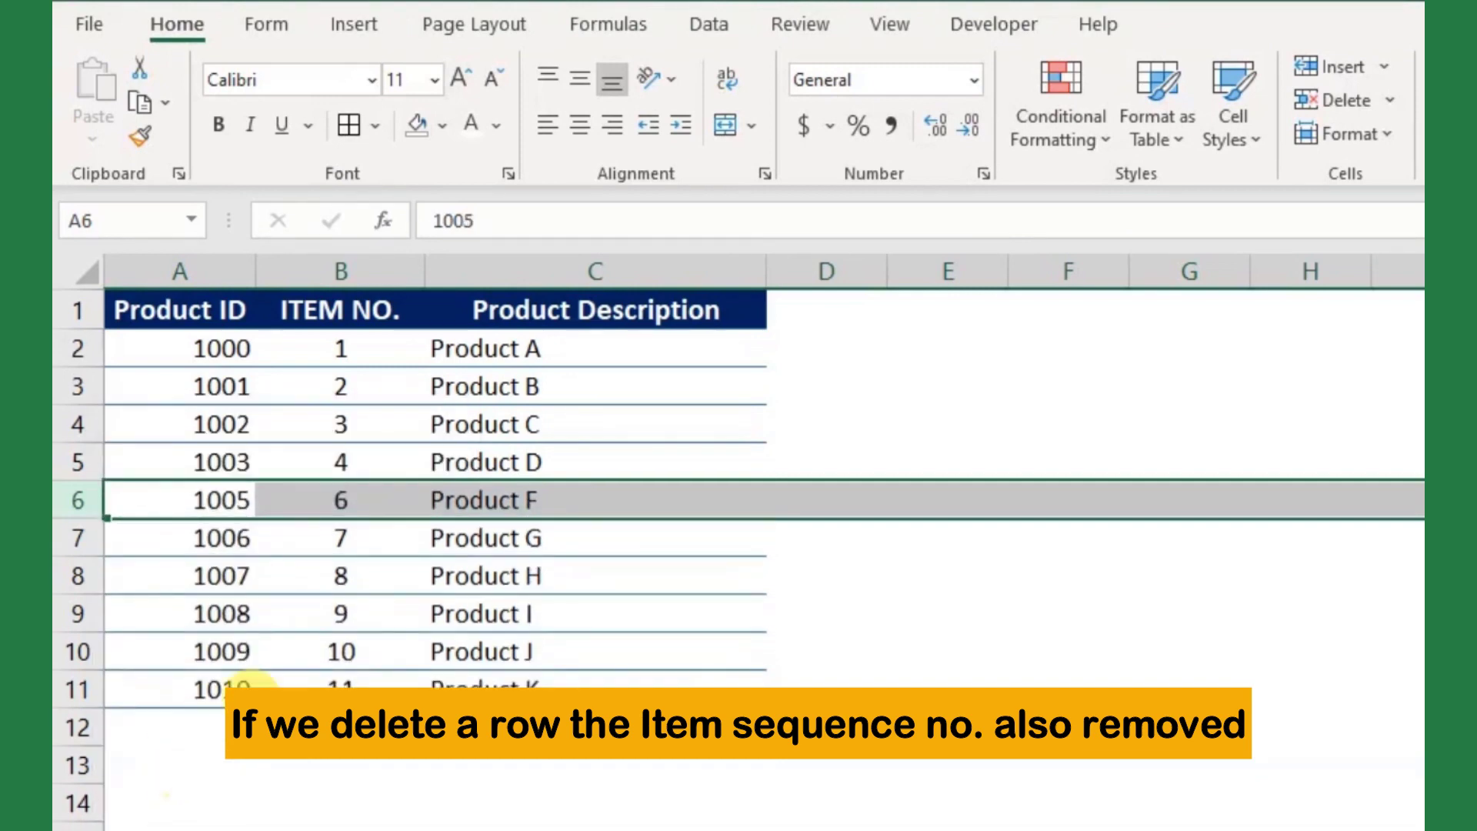
Step: Check the item numbers around the resulting gap and select ITEM NO. cells B2:B11
left_click_drag(369, 351, 342, 462)
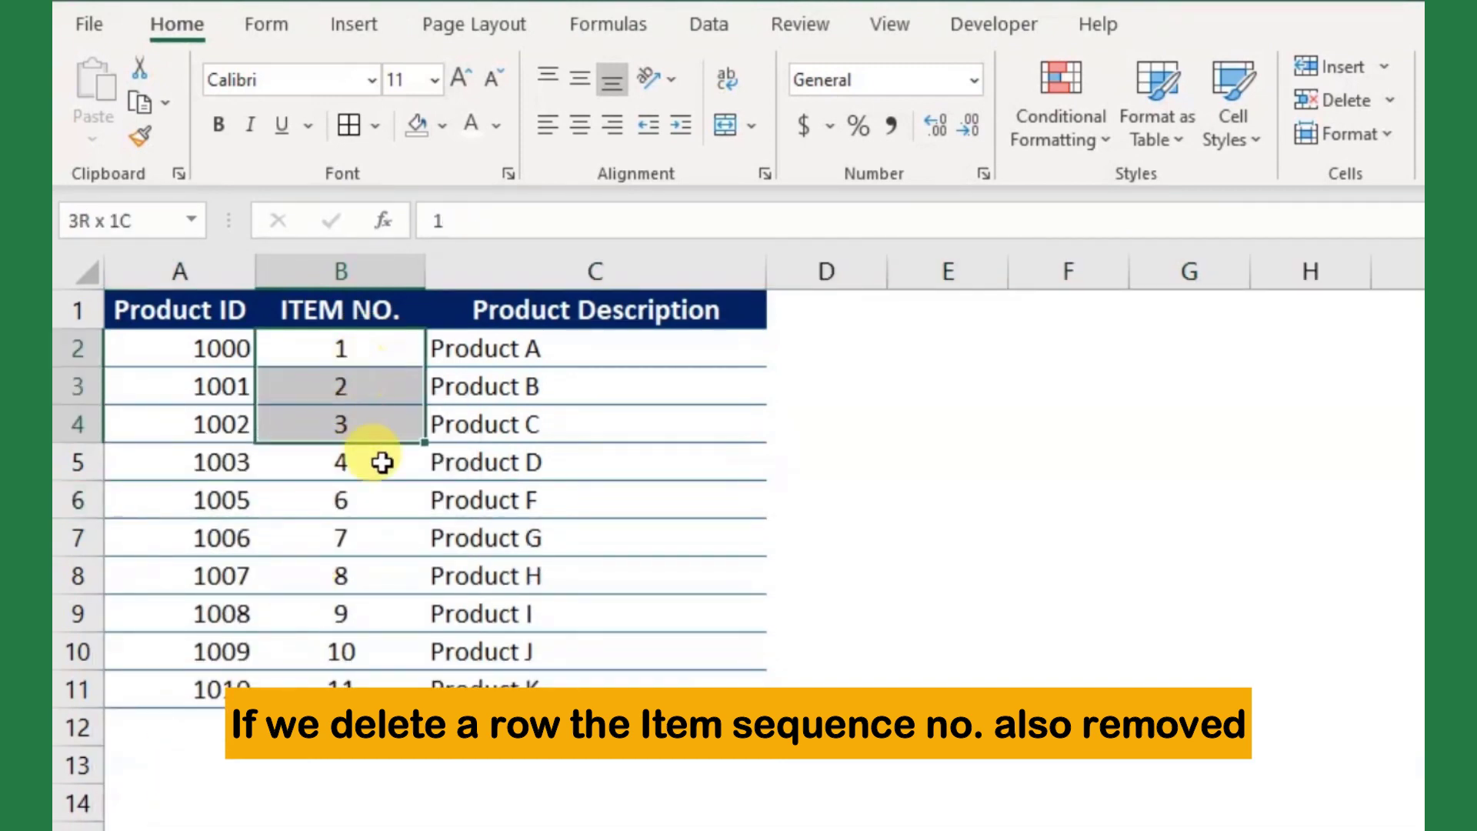
left_click(355, 499)
left_click(343, 529)
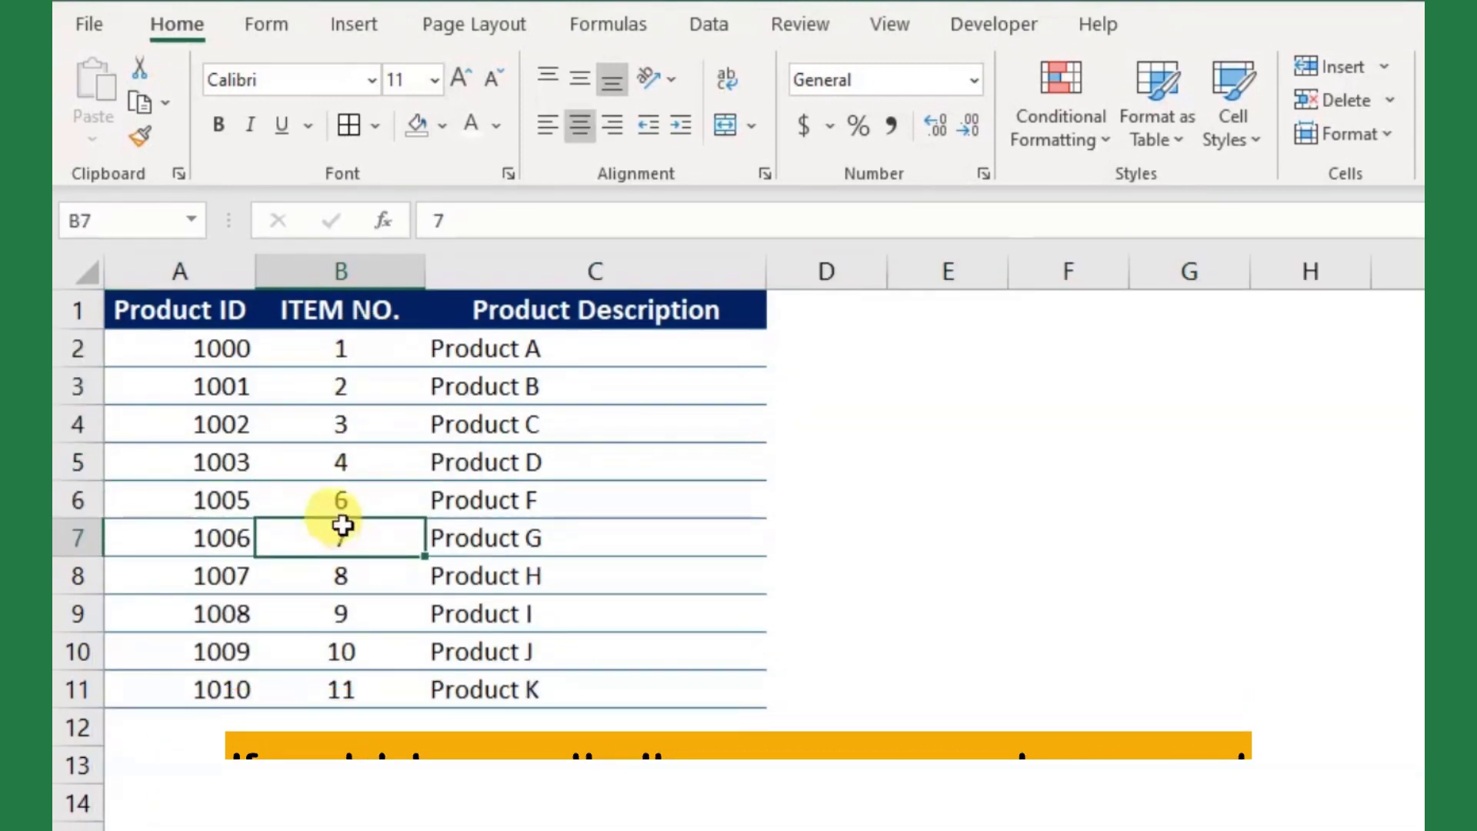
left_click_drag(312, 343, 359, 679)
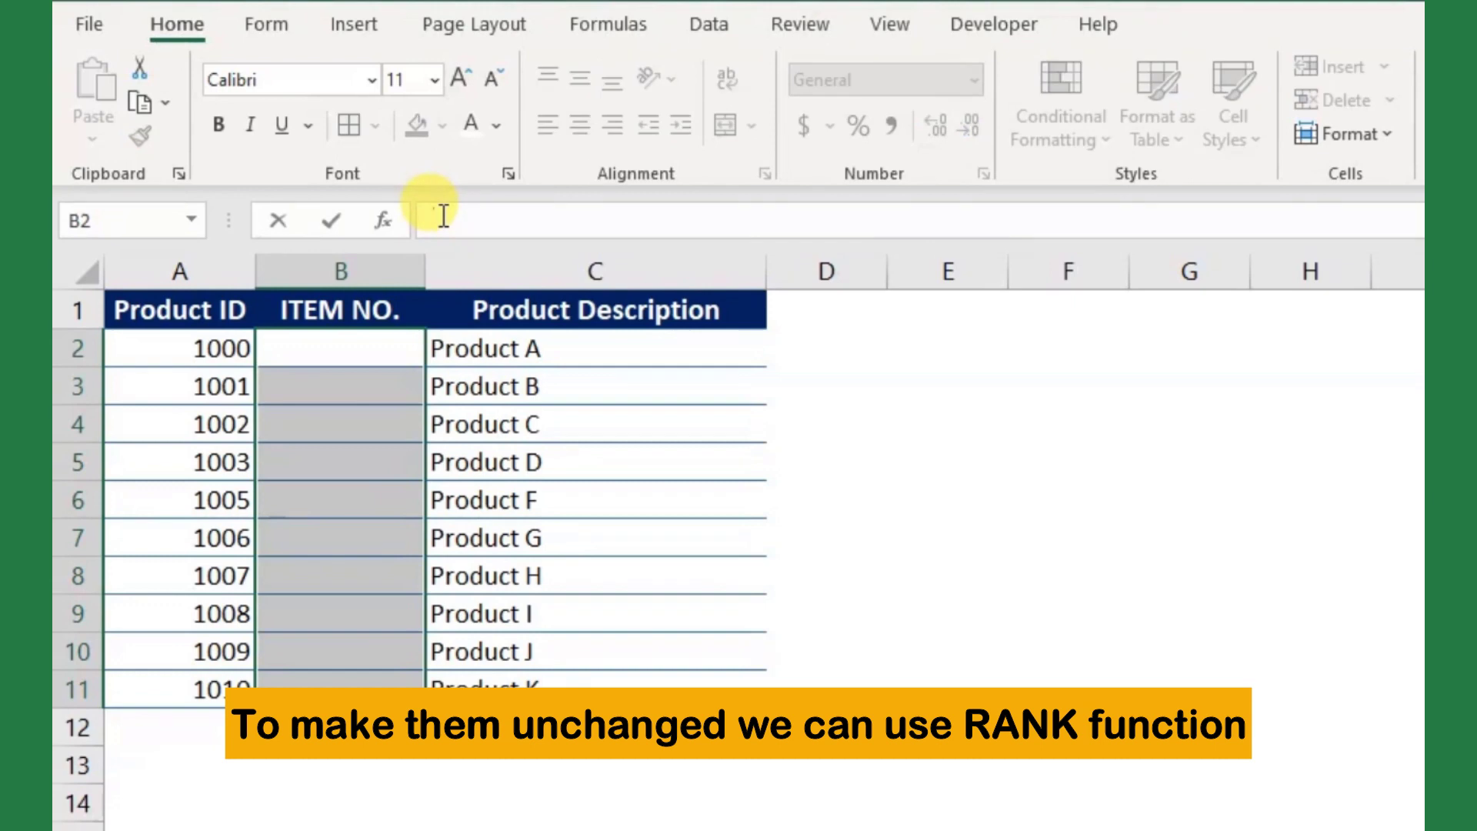
Step: Enter =RANK(A2,A:A,1) into all of B2:B11 at once, numbering the products 1 to 10
type("=")
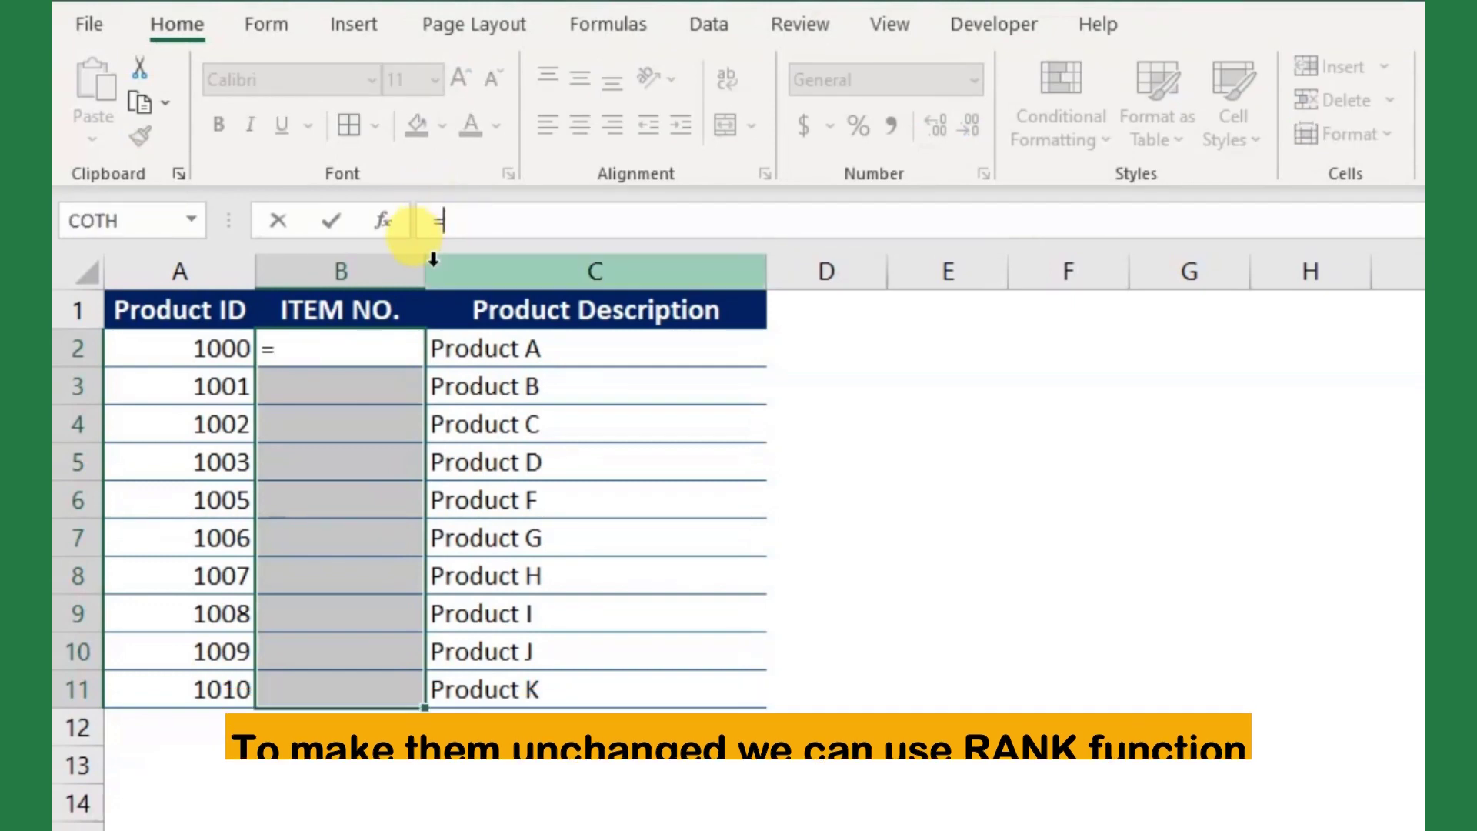
type("RANK")
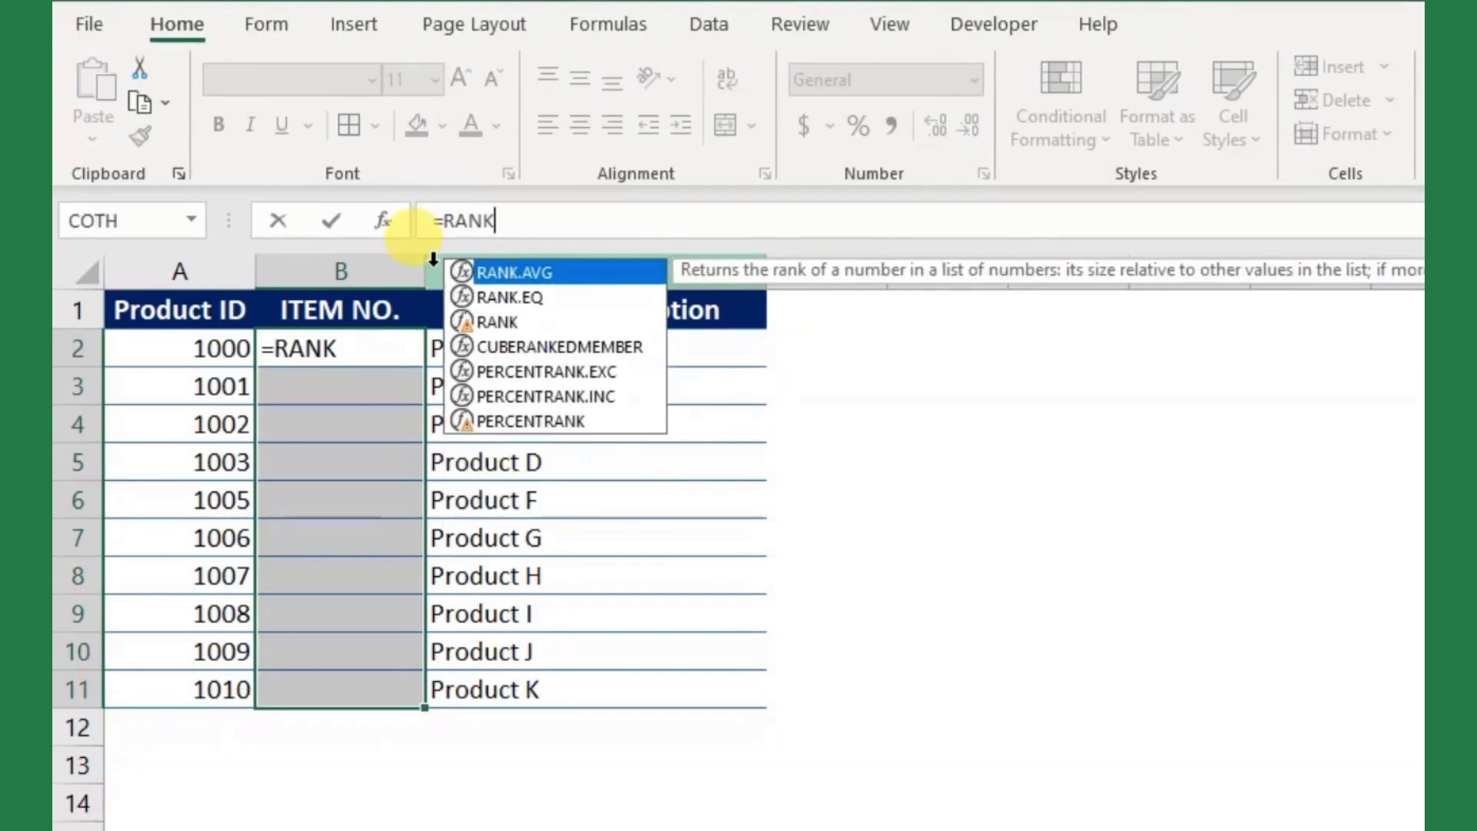
left_click(560, 321)
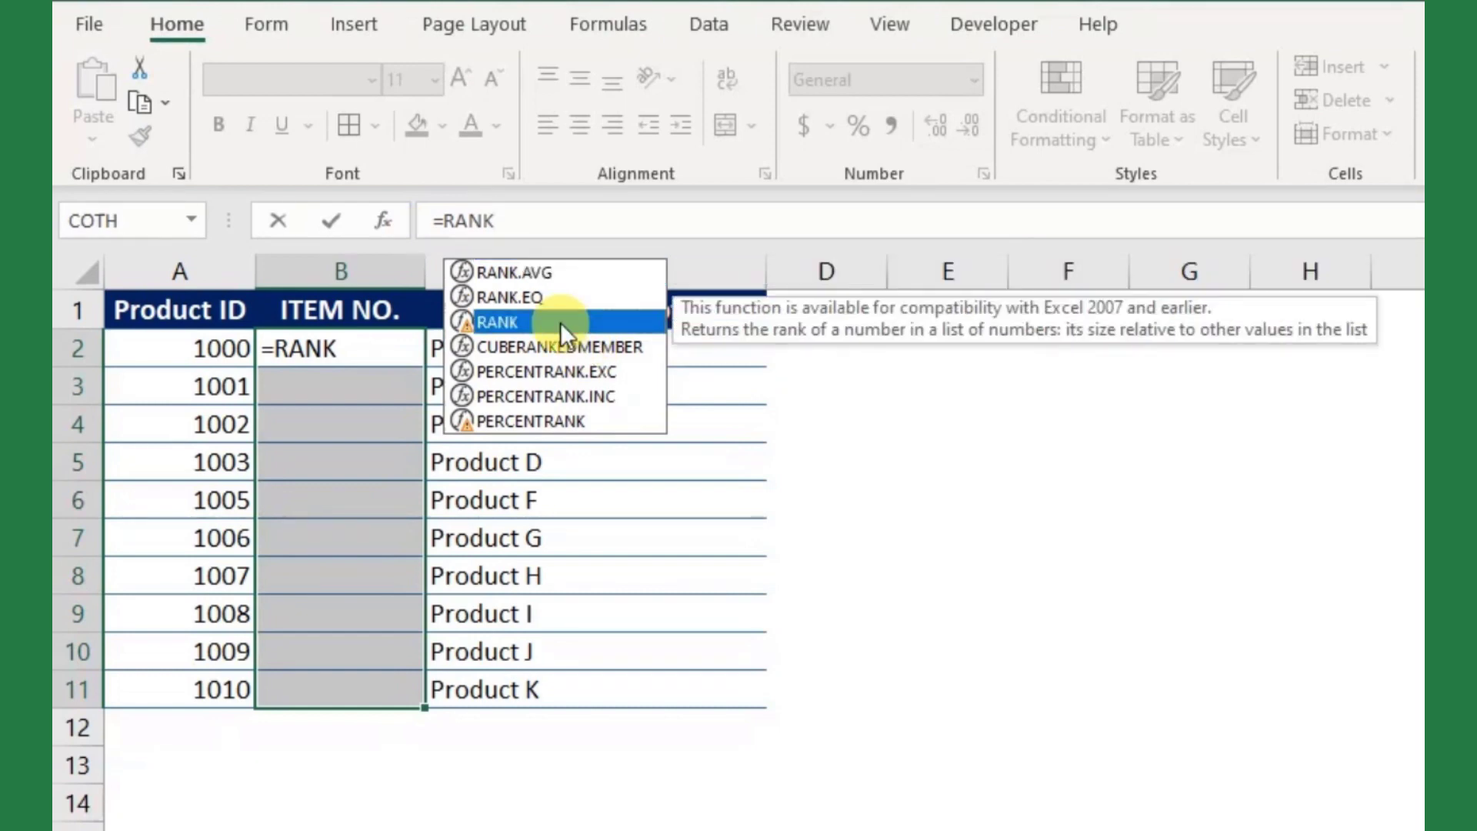
double_click(560, 321)
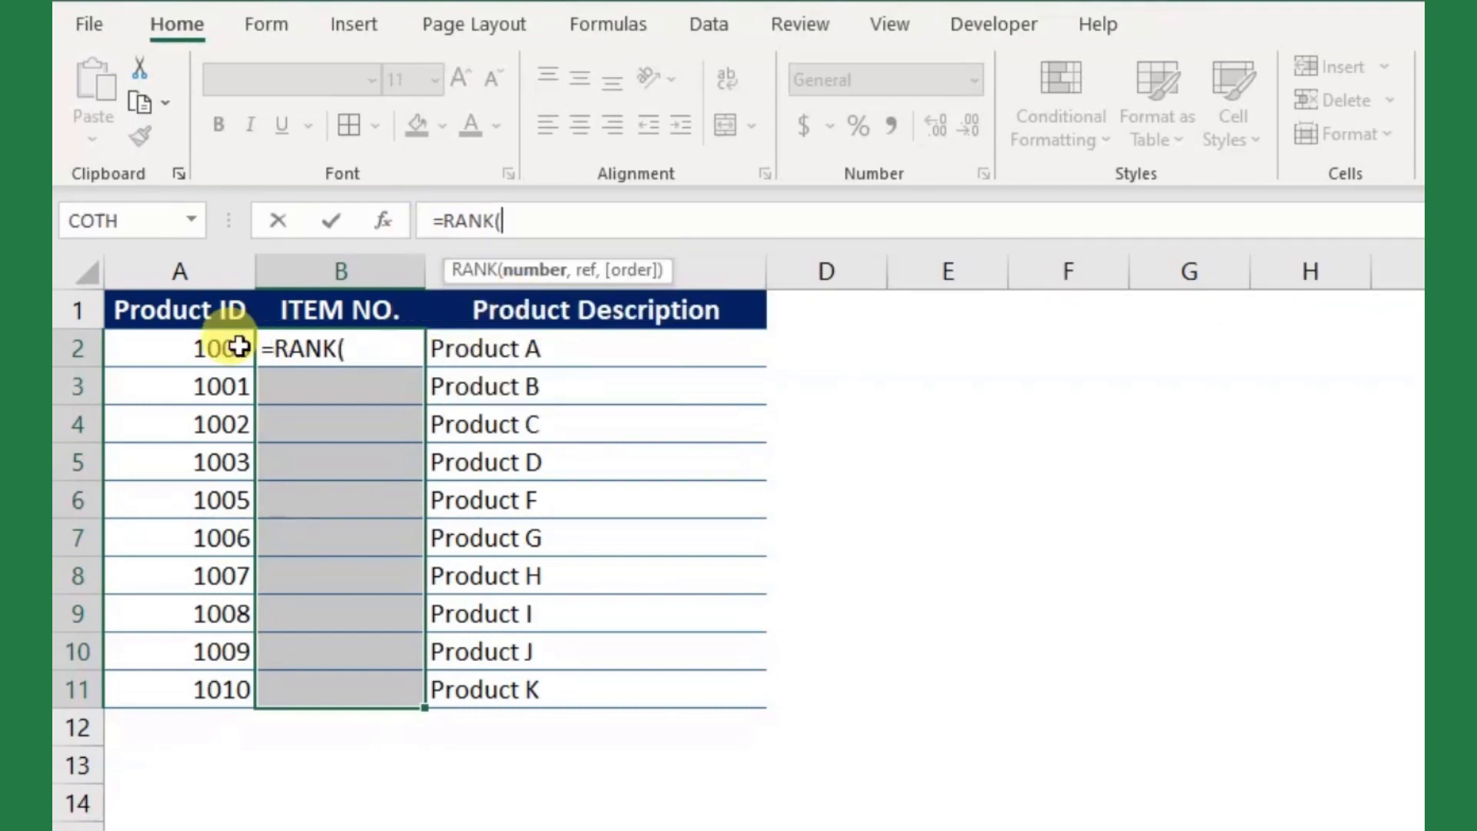
left_click(183, 350)
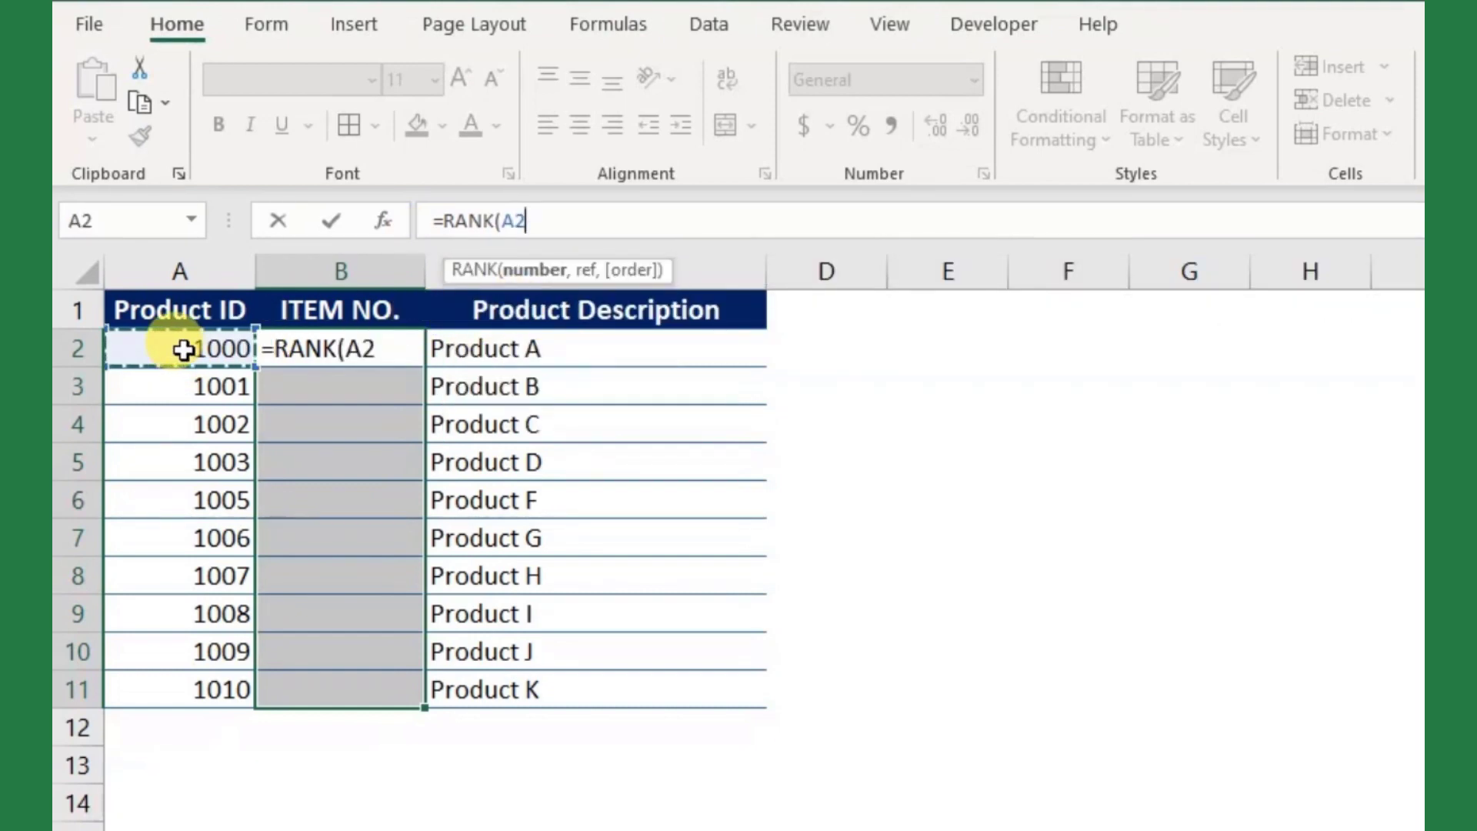
type(",A")
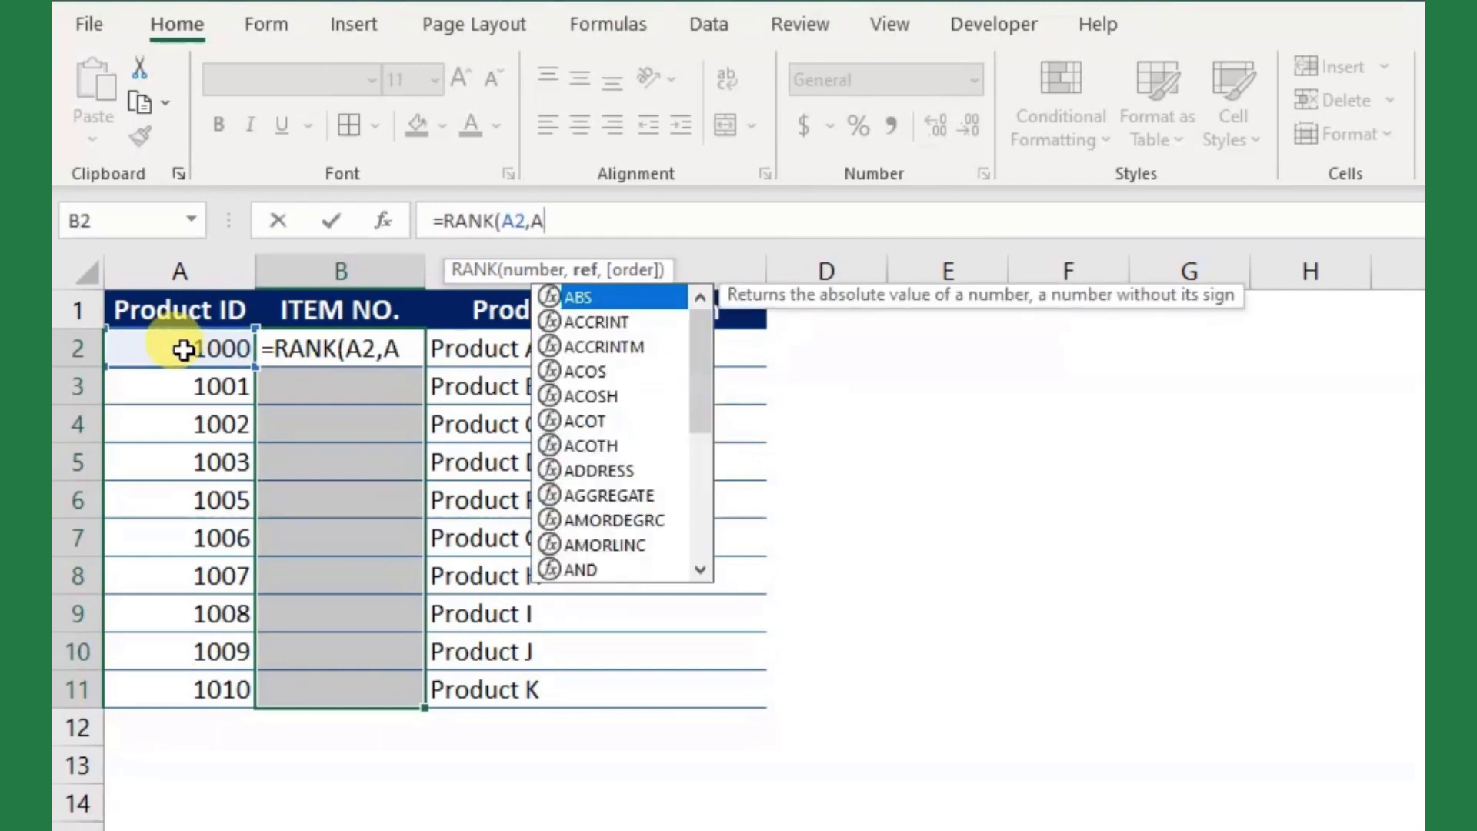
type(":")
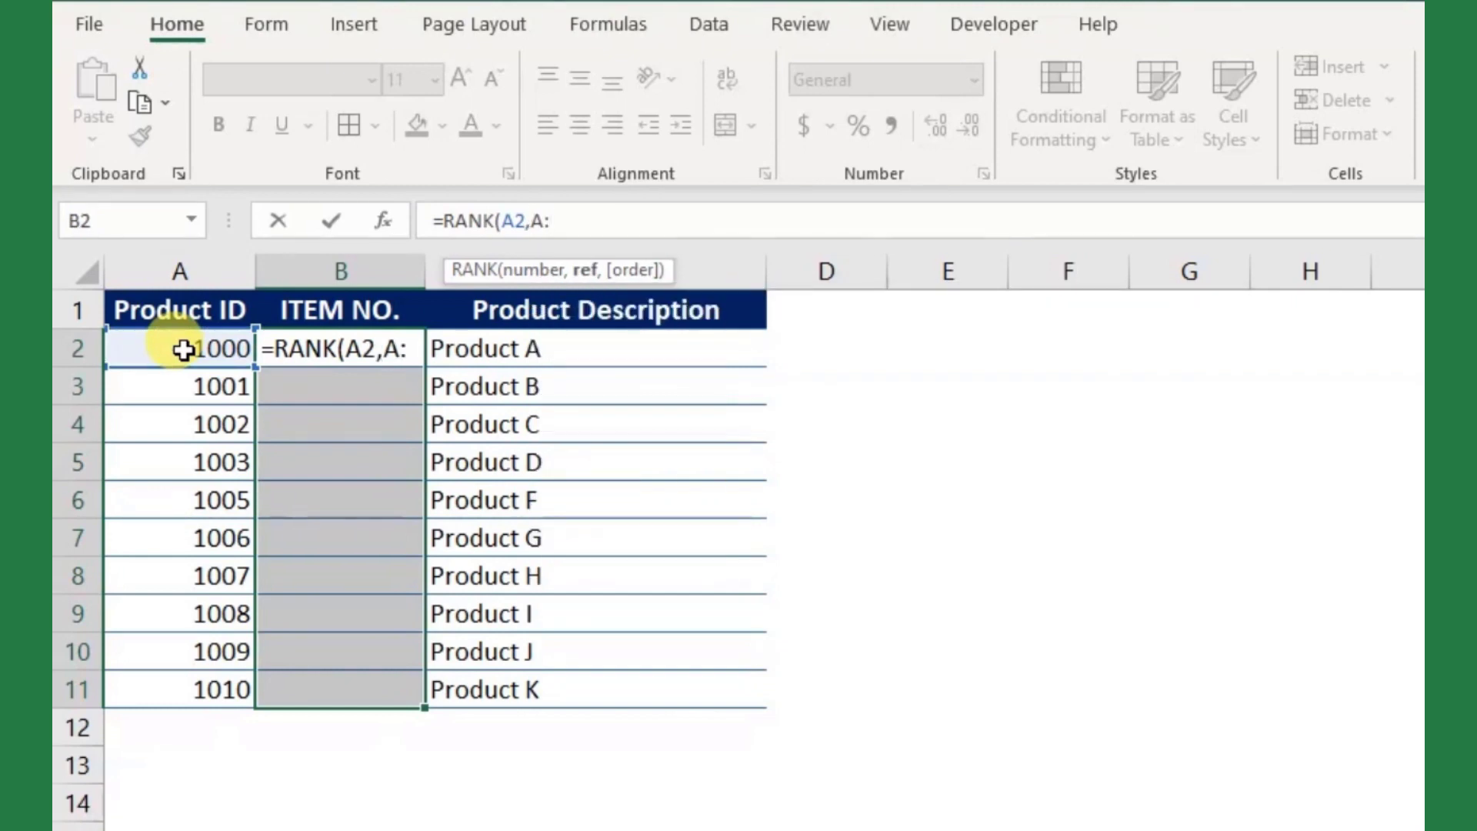
type("A")
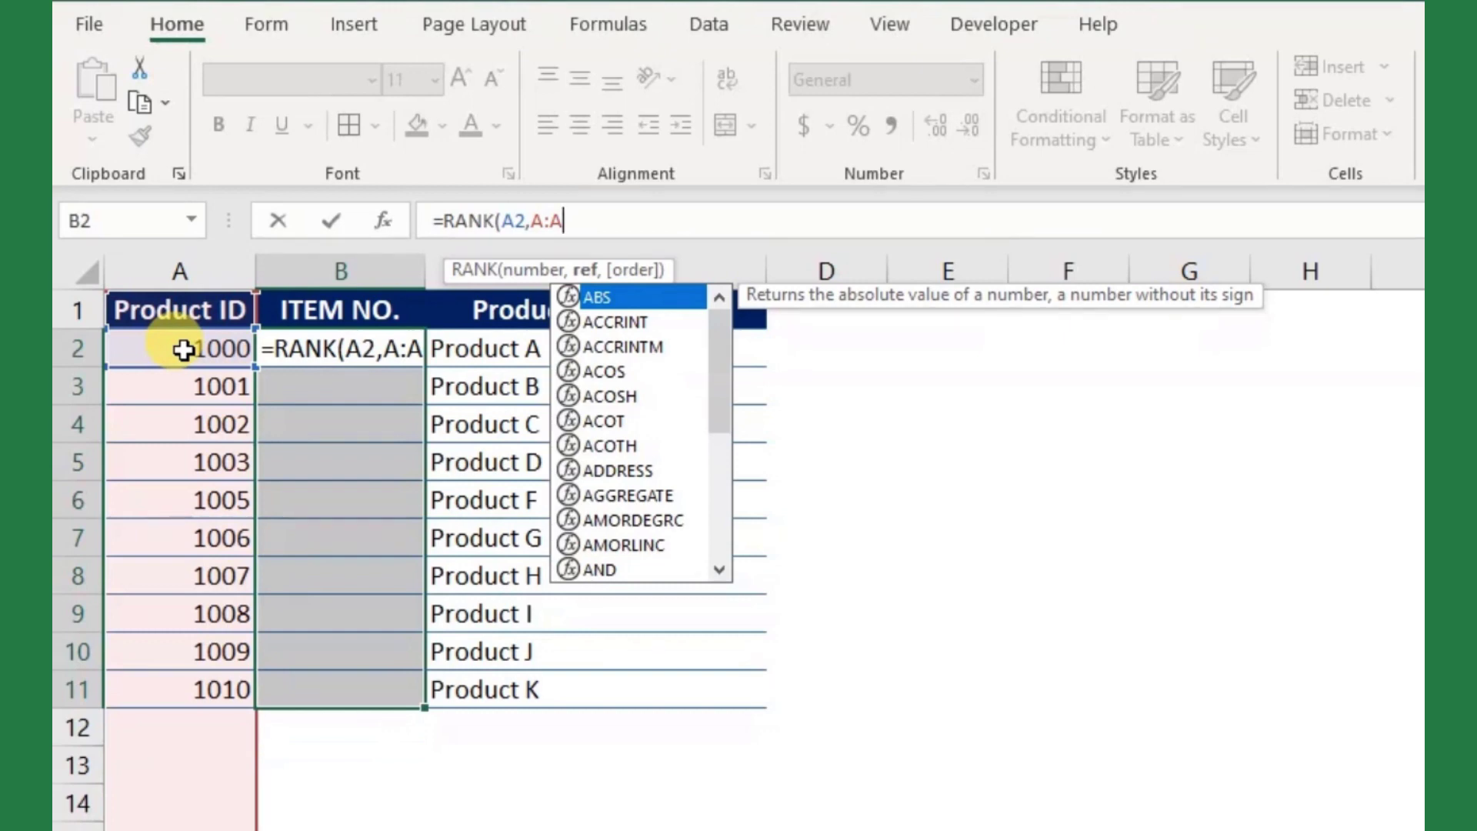
type(",1")
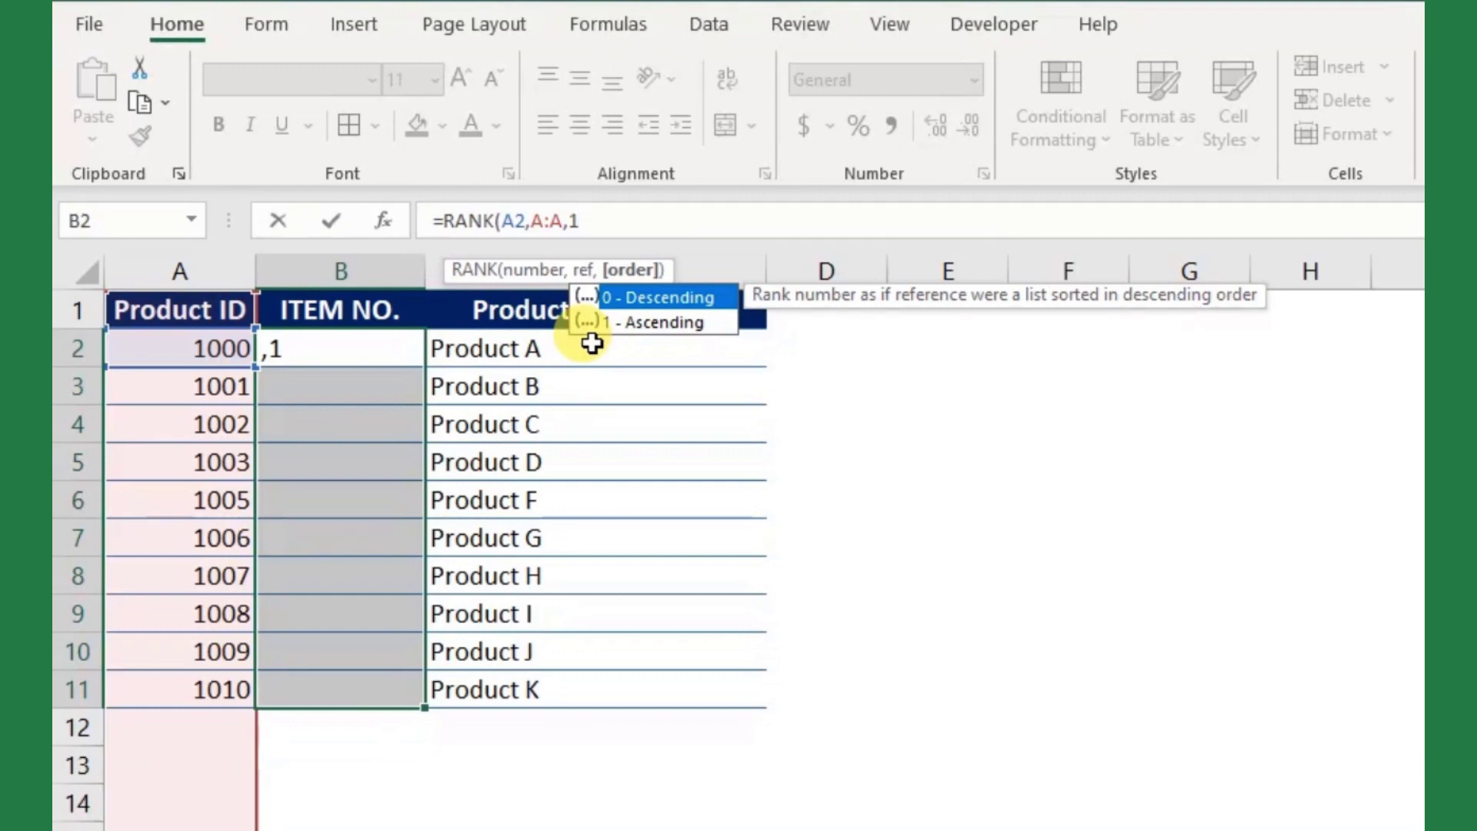
type(")")
key("ctrl+Return")
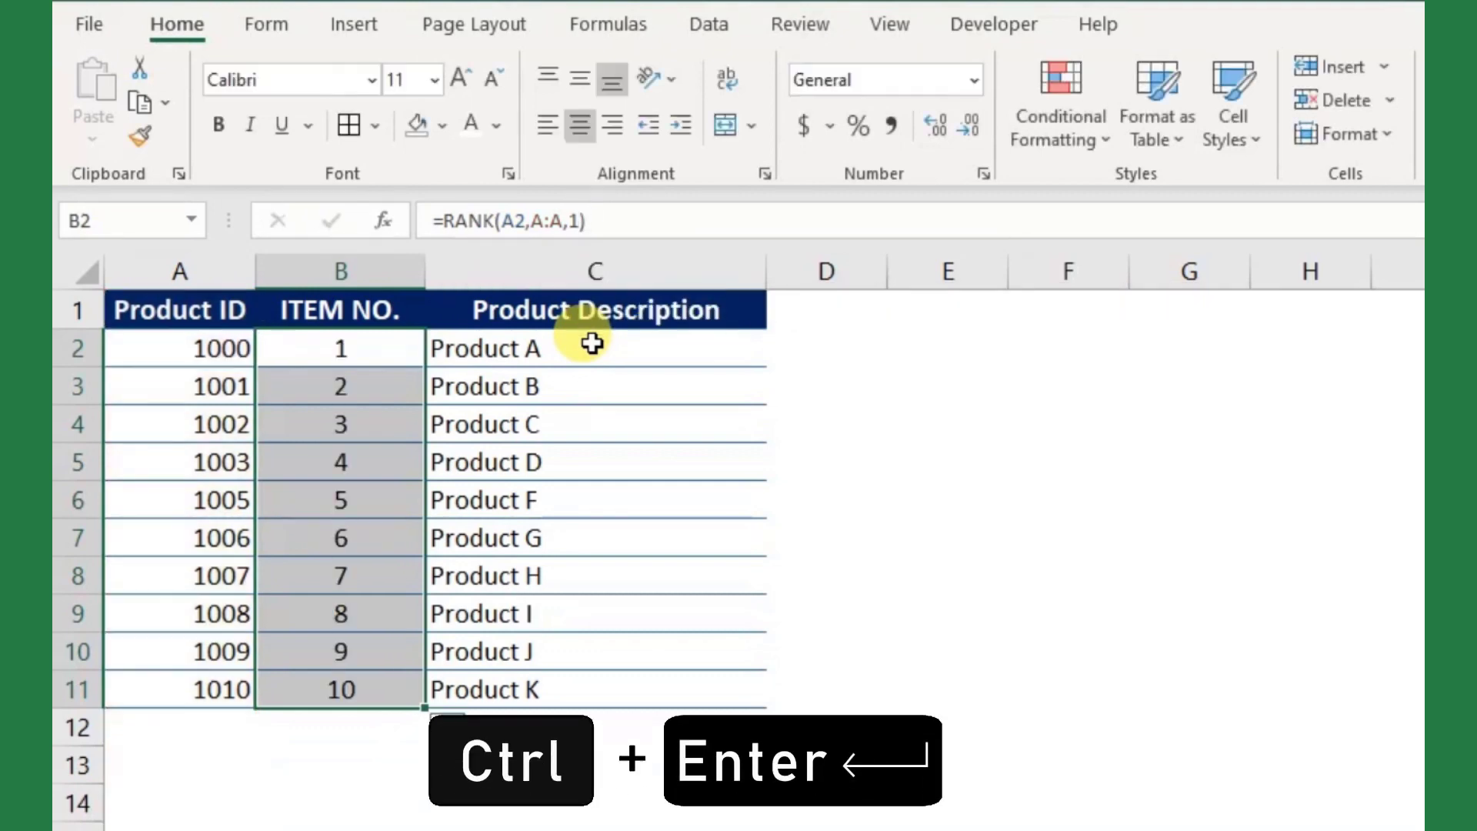
left_click(303, 531)
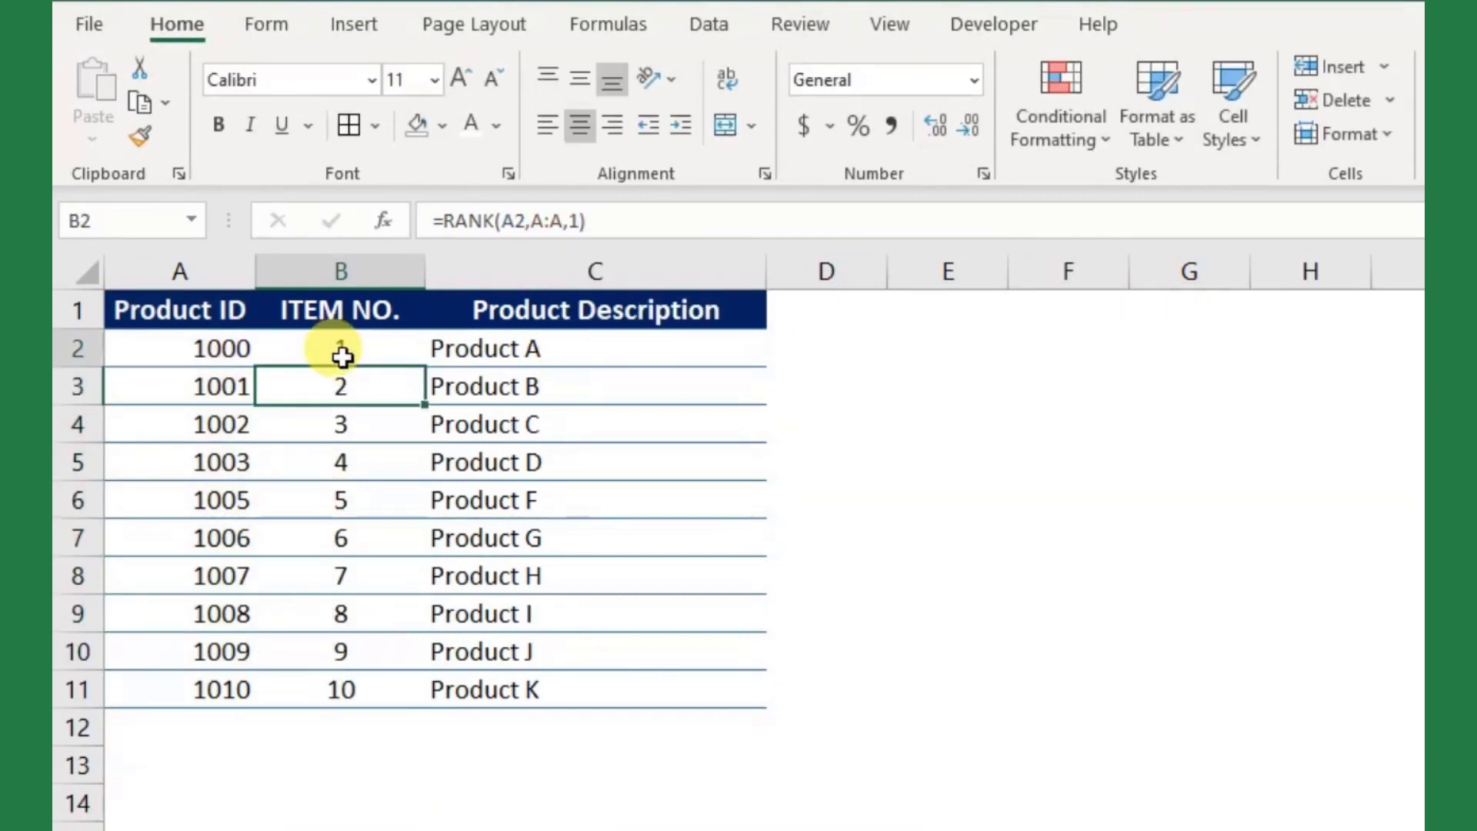
left_click_drag(339, 350, 341, 689)
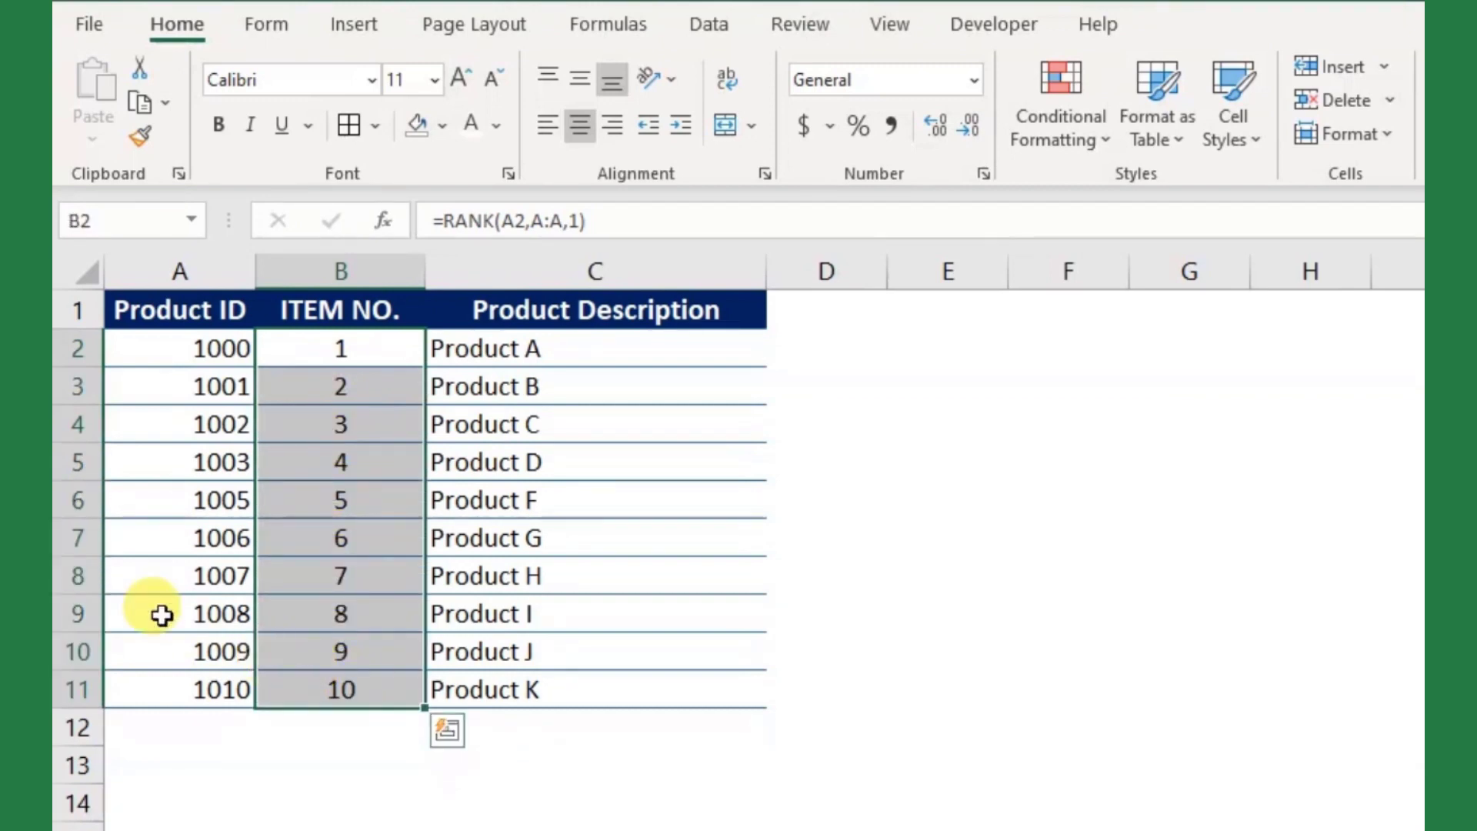
Step: Delete the Product F and Product H rows, leaving item numbers B2:B9 renumbered 1–8
left_click(74, 498)
right_click(77, 498)
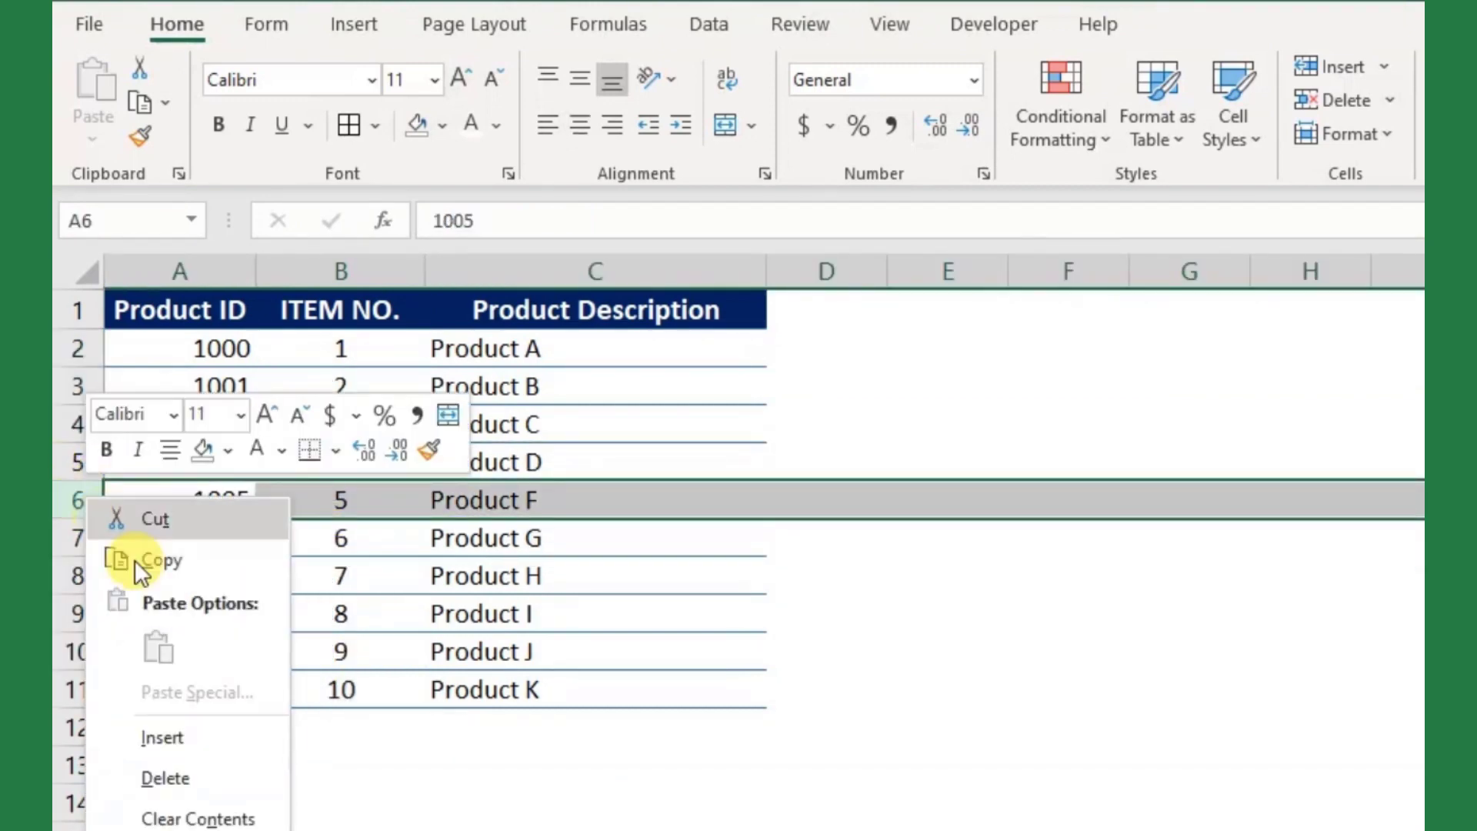
left_click(215, 742)
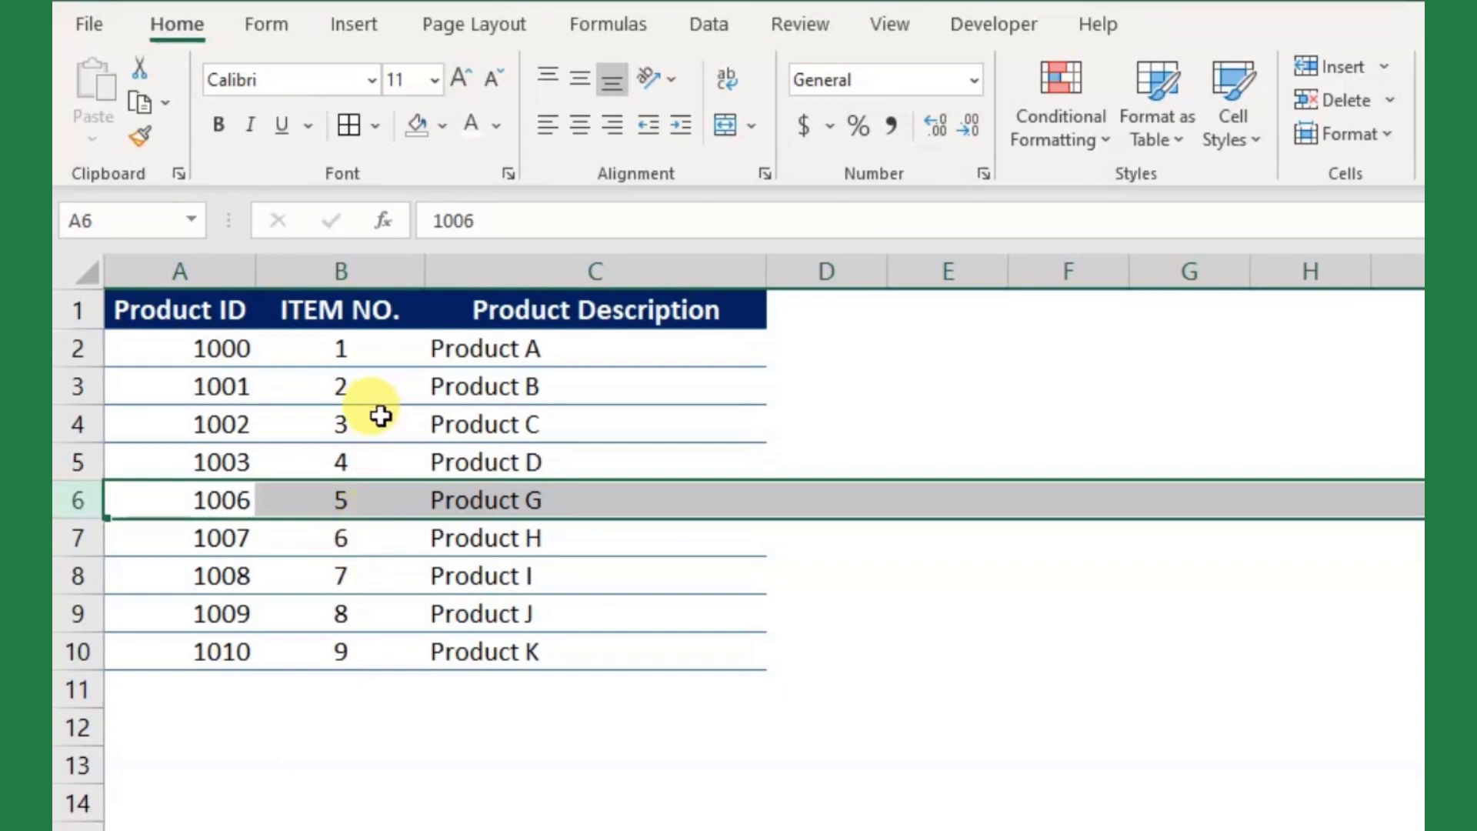
left_click(77, 538)
right_click(77, 538)
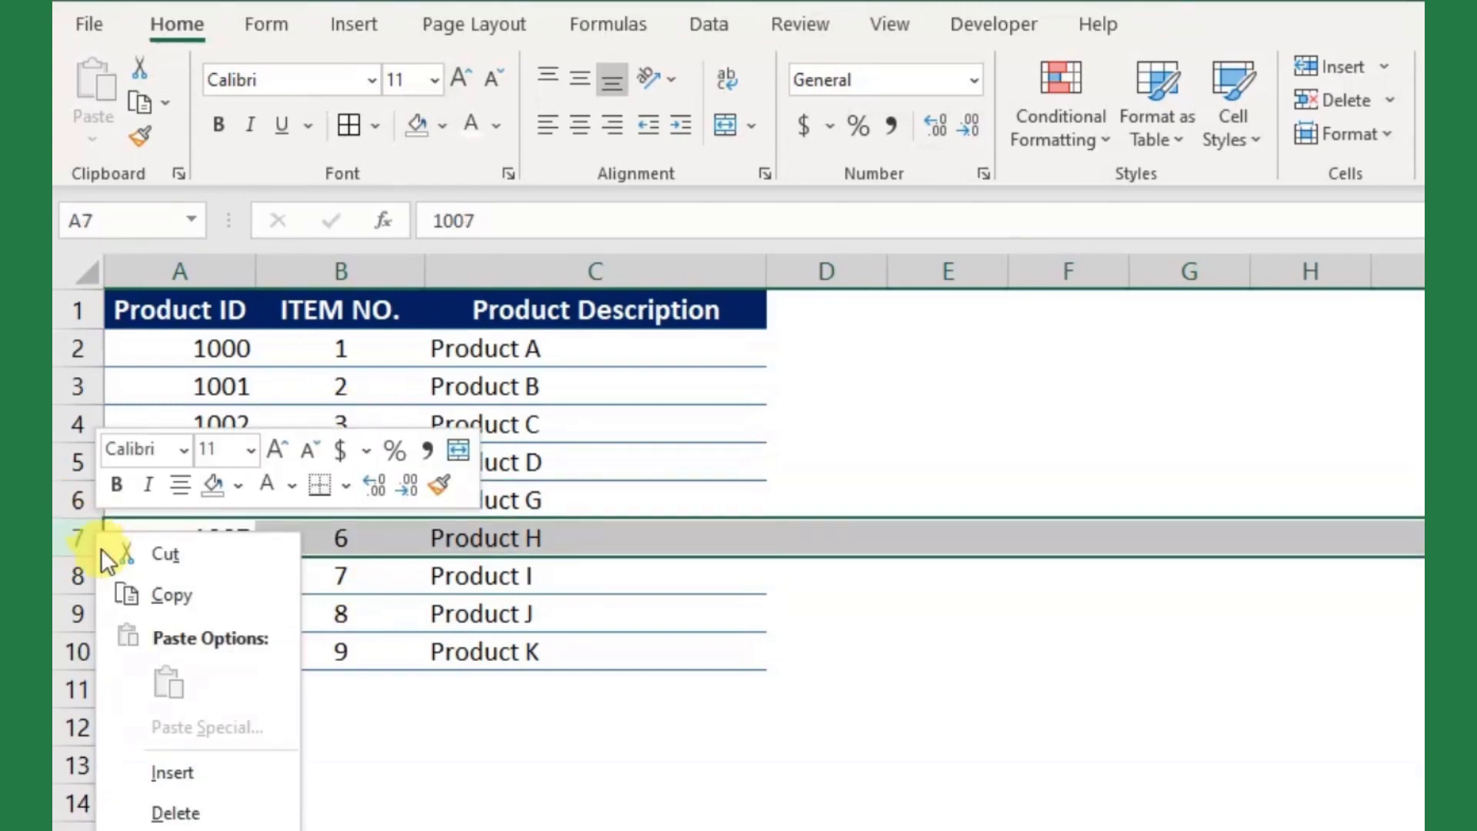
left_click(197, 811)
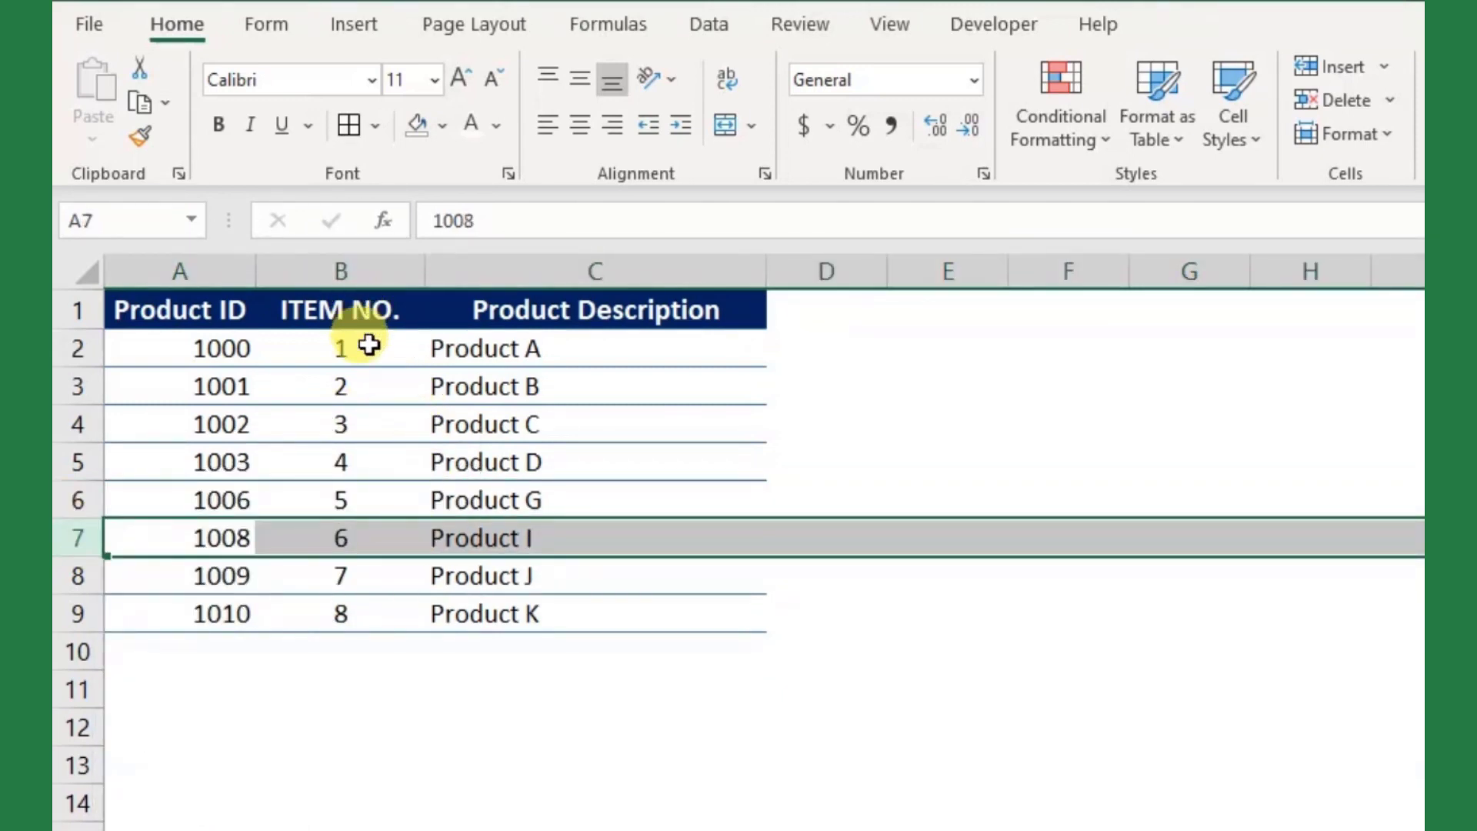
left_click_drag(379, 348, 337, 621)
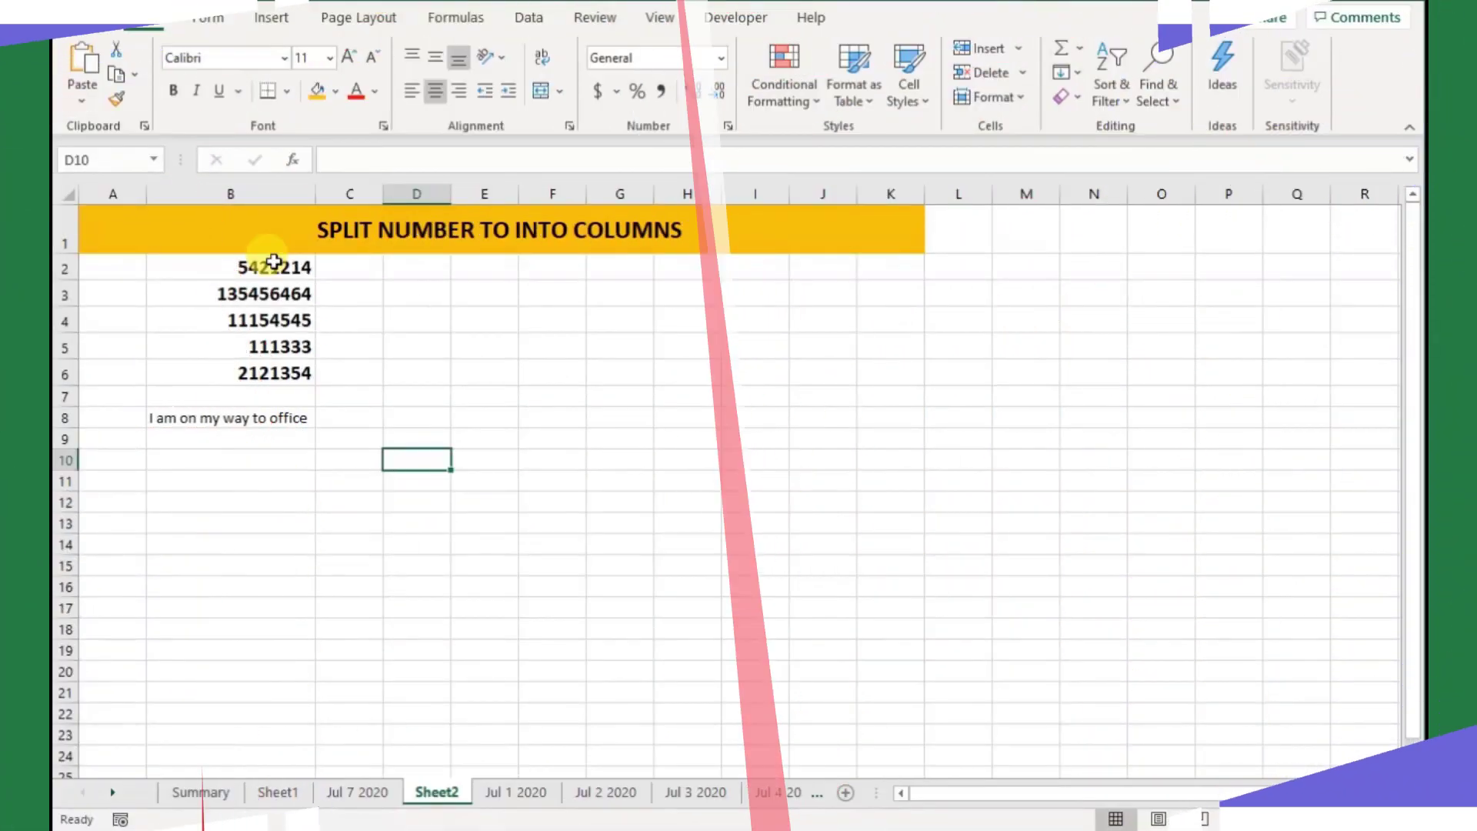
Step: Select the numbers in B2:B6 and start Text to Columns with the Fixed width option
left_click_drag(273, 262, 274, 374)
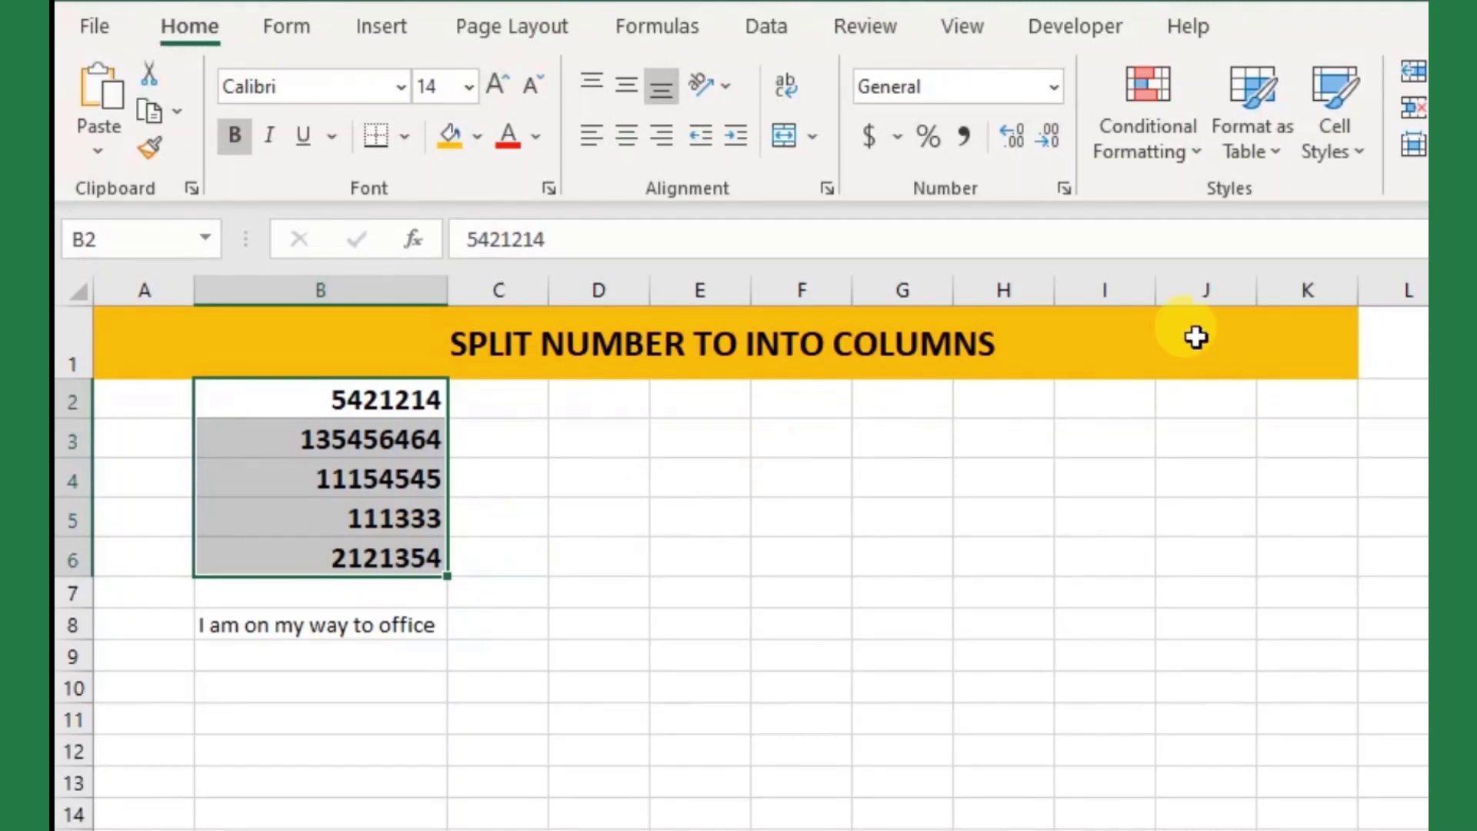
left_click(763, 26)
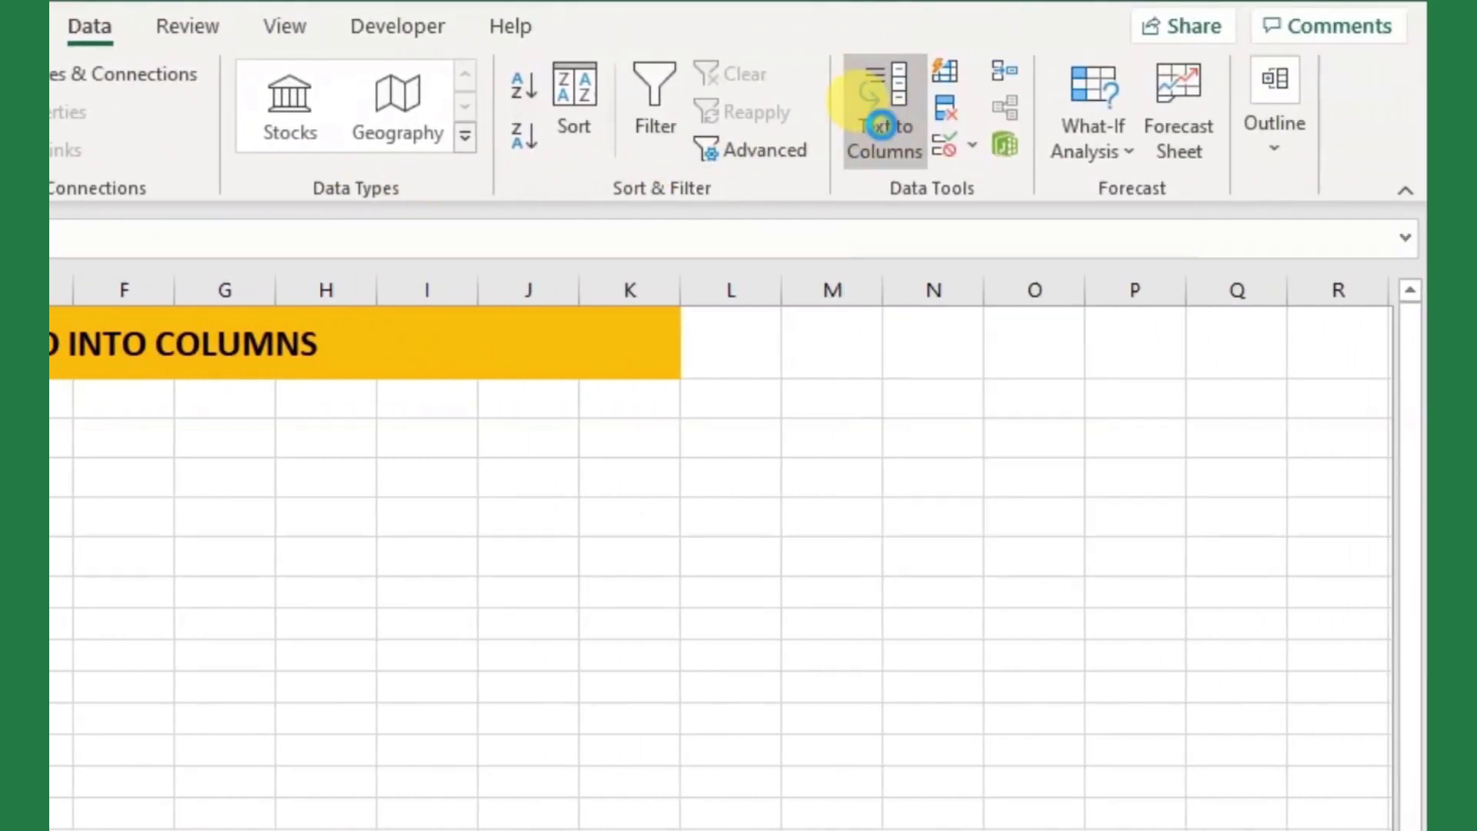
left_click(883, 126)
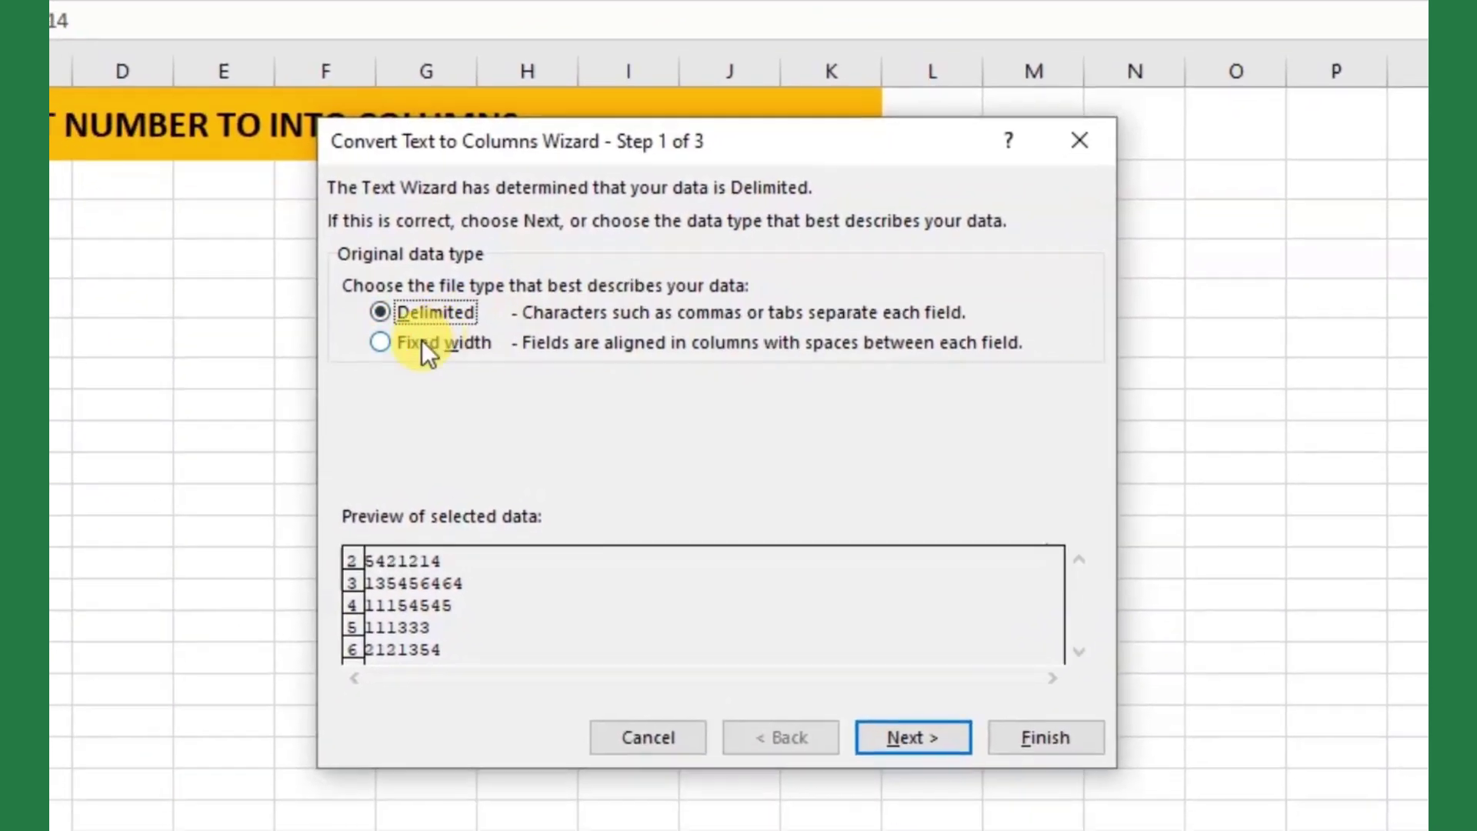
left_click(343, 428)
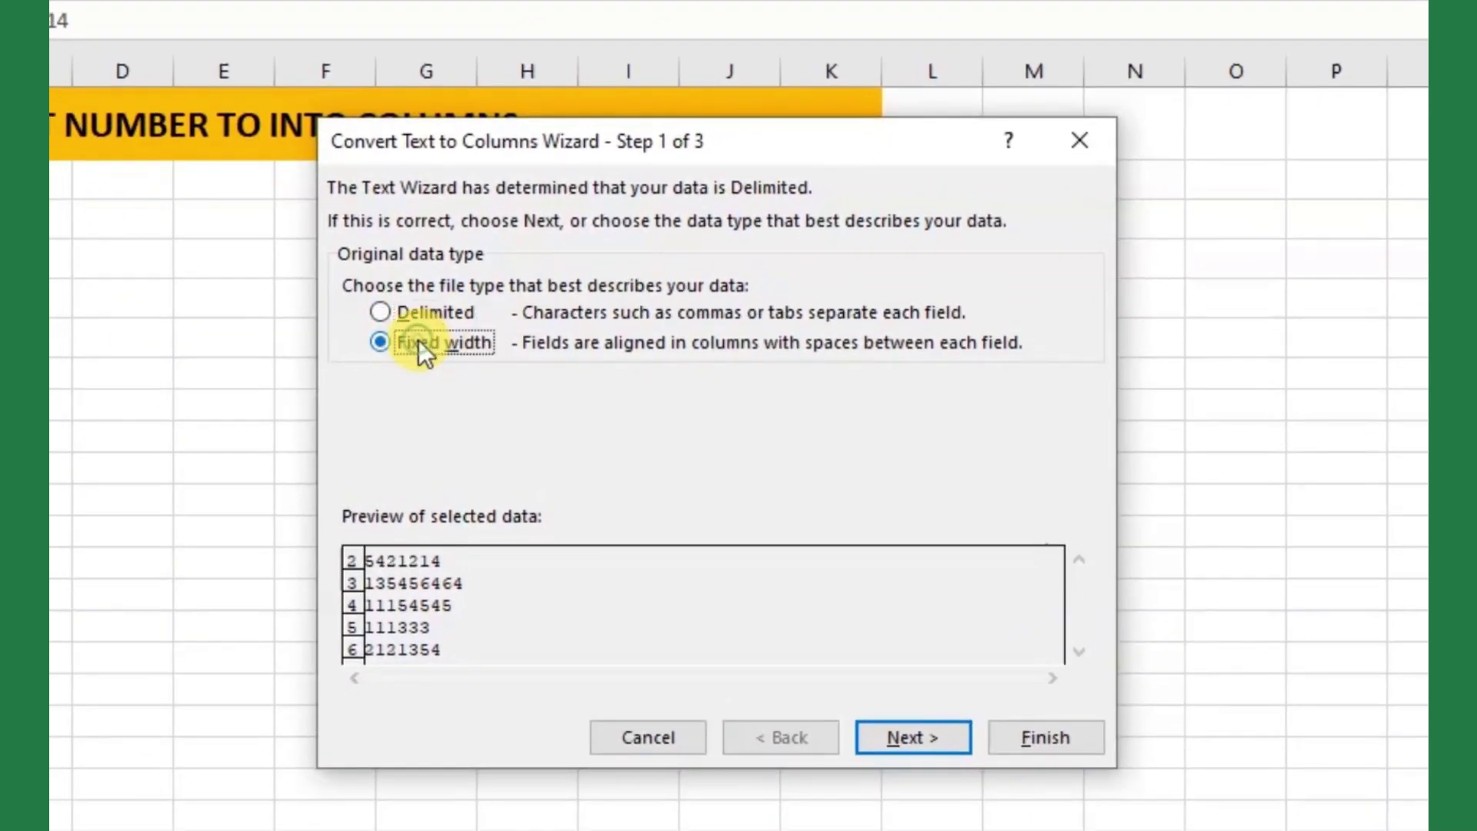
left_click(915, 735)
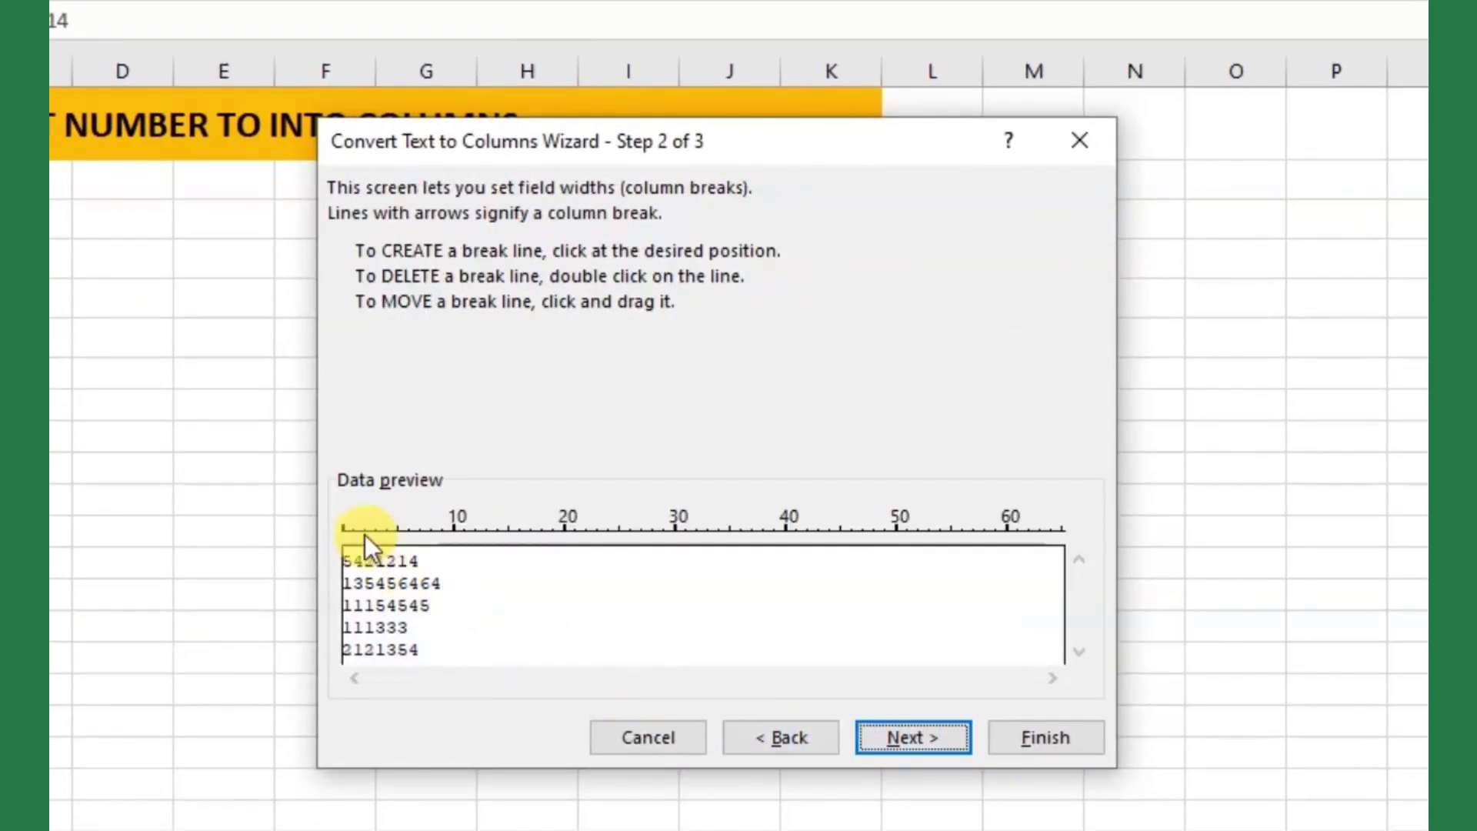
Step: Place a column break after every digit and advance to step 3 of the wizard
left_click(356, 532)
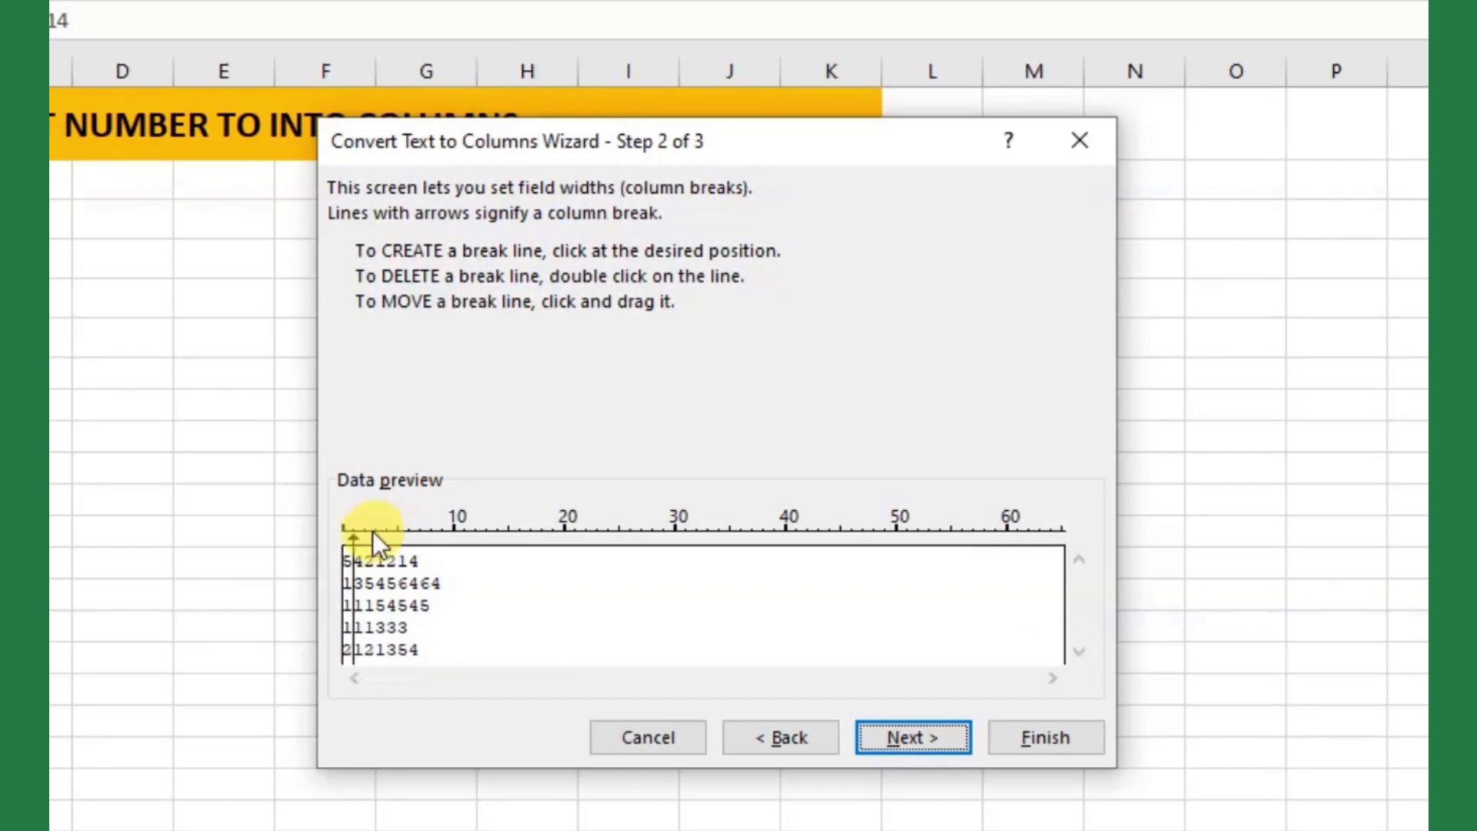
left_click(368, 530)
left_click(375, 531)
left_click(398, 529)
left_click(386, 529)
left_click(408, 529)
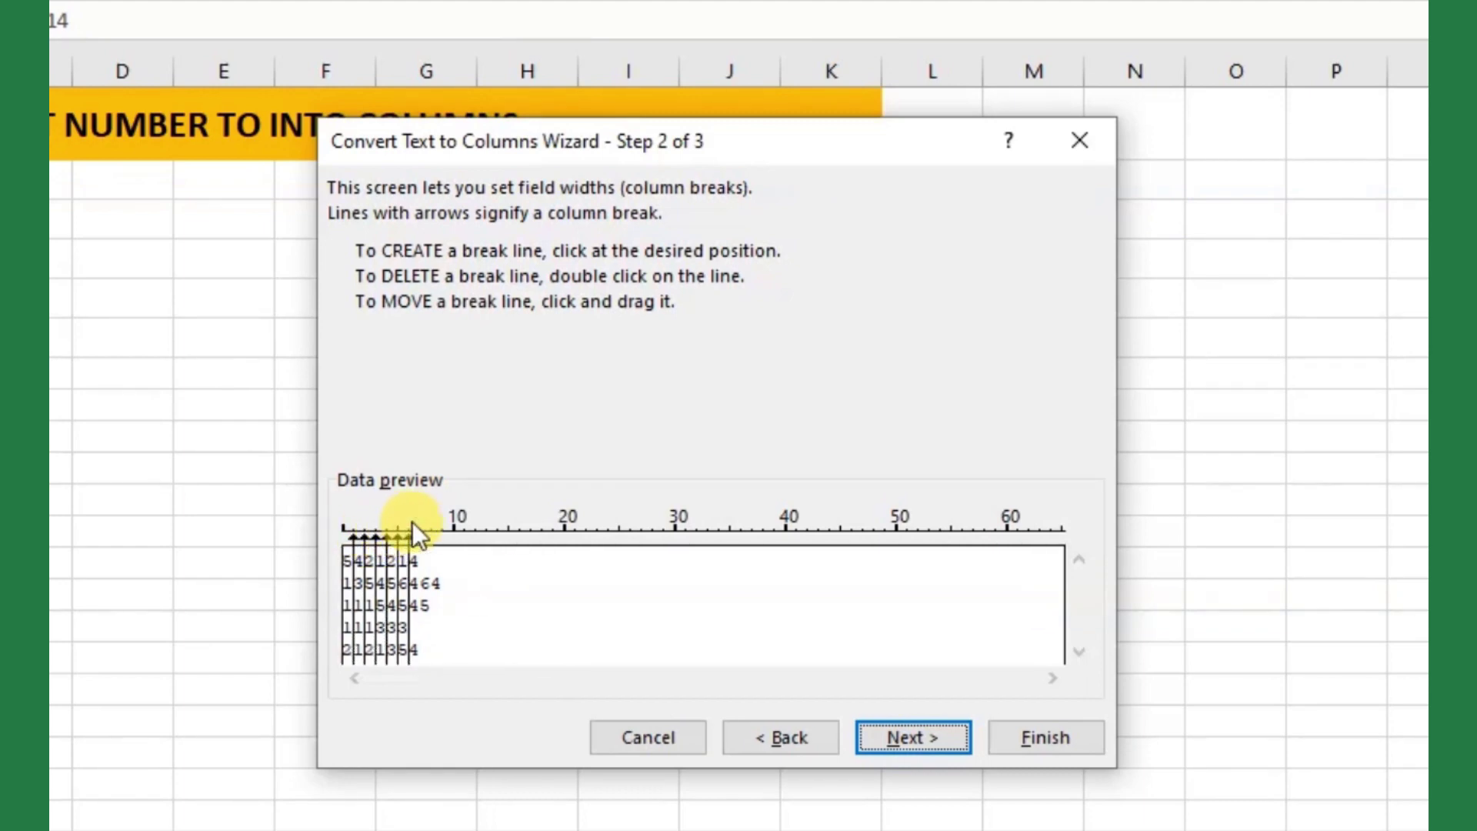
left_click(444, 532)
left_click(911, 737)
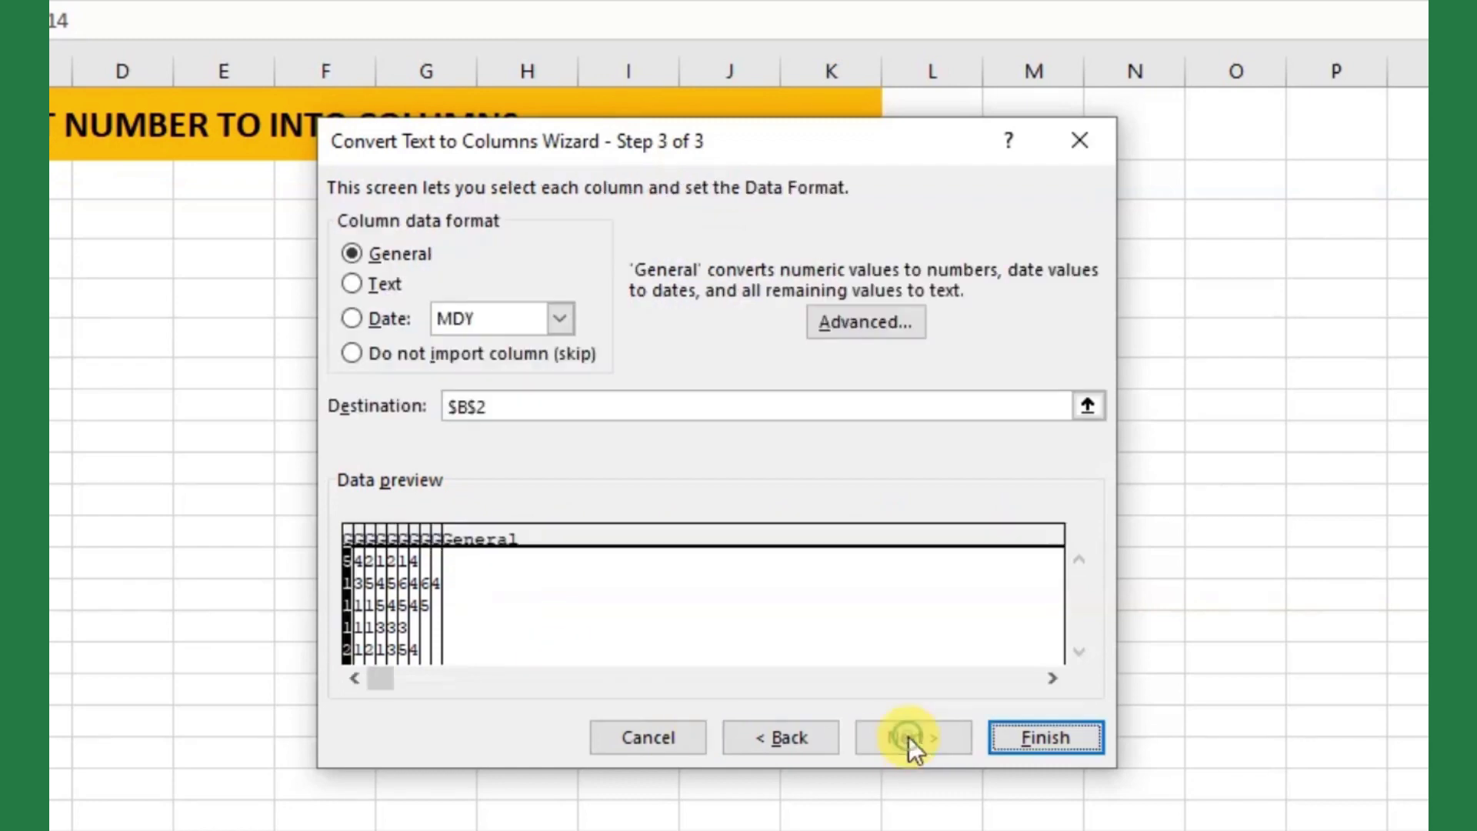
Step: Set the destination to $C$2 and finish, spreading each number's digits across C2:K6
left_click(1086, 403)
left_click(82, 194)
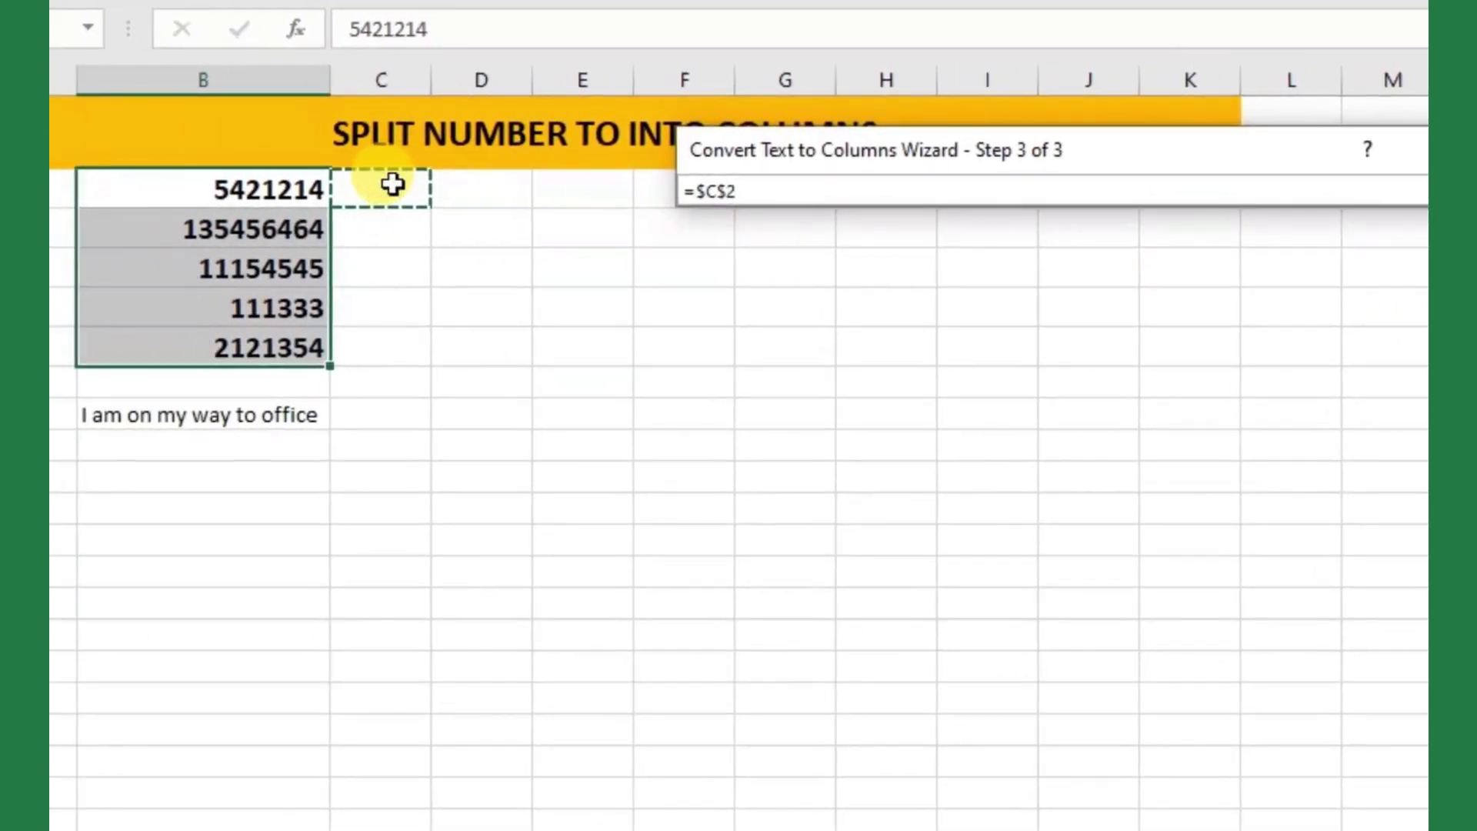
key("Return")
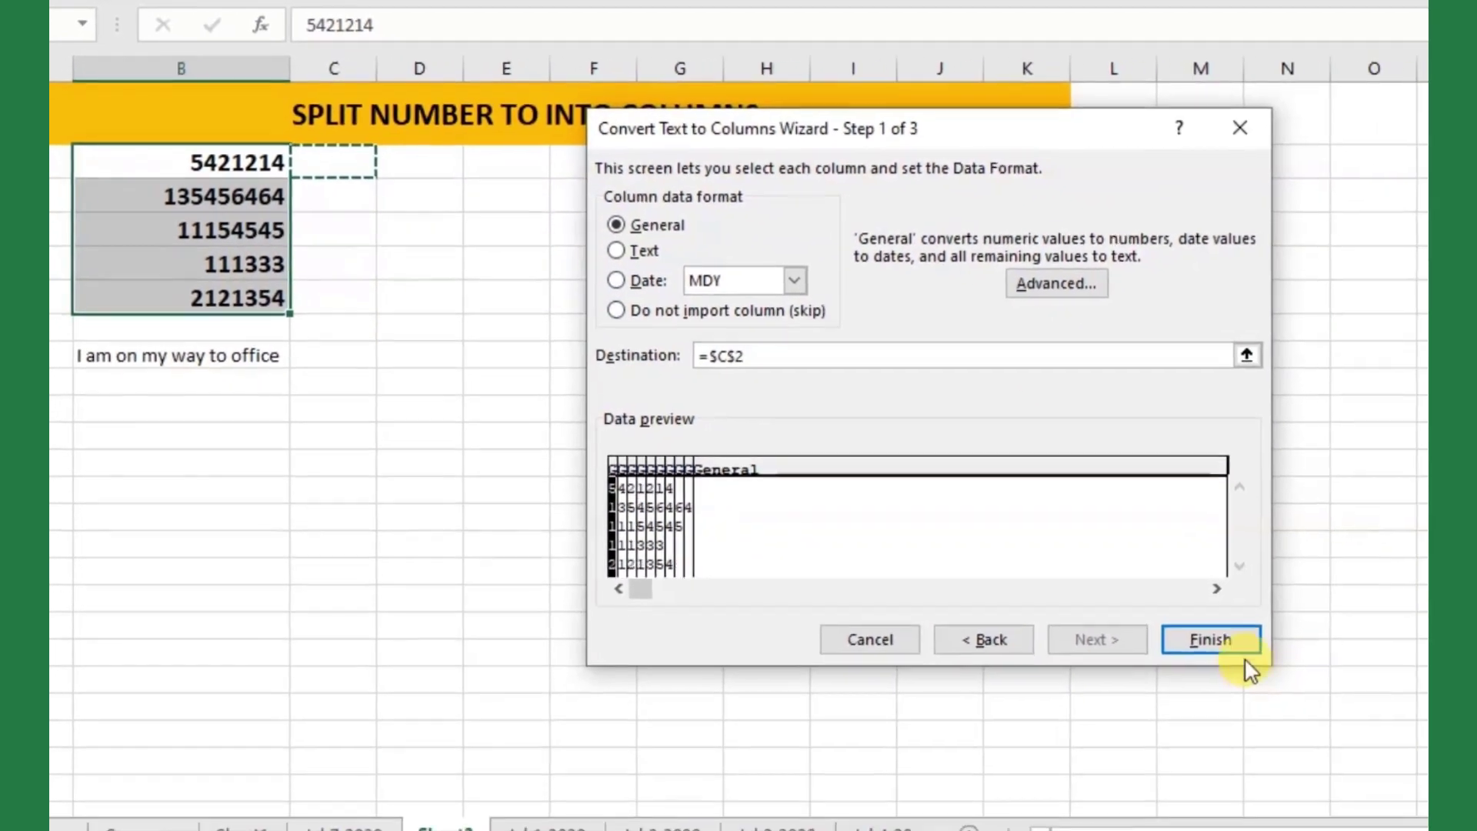
left_click(1396, 747)
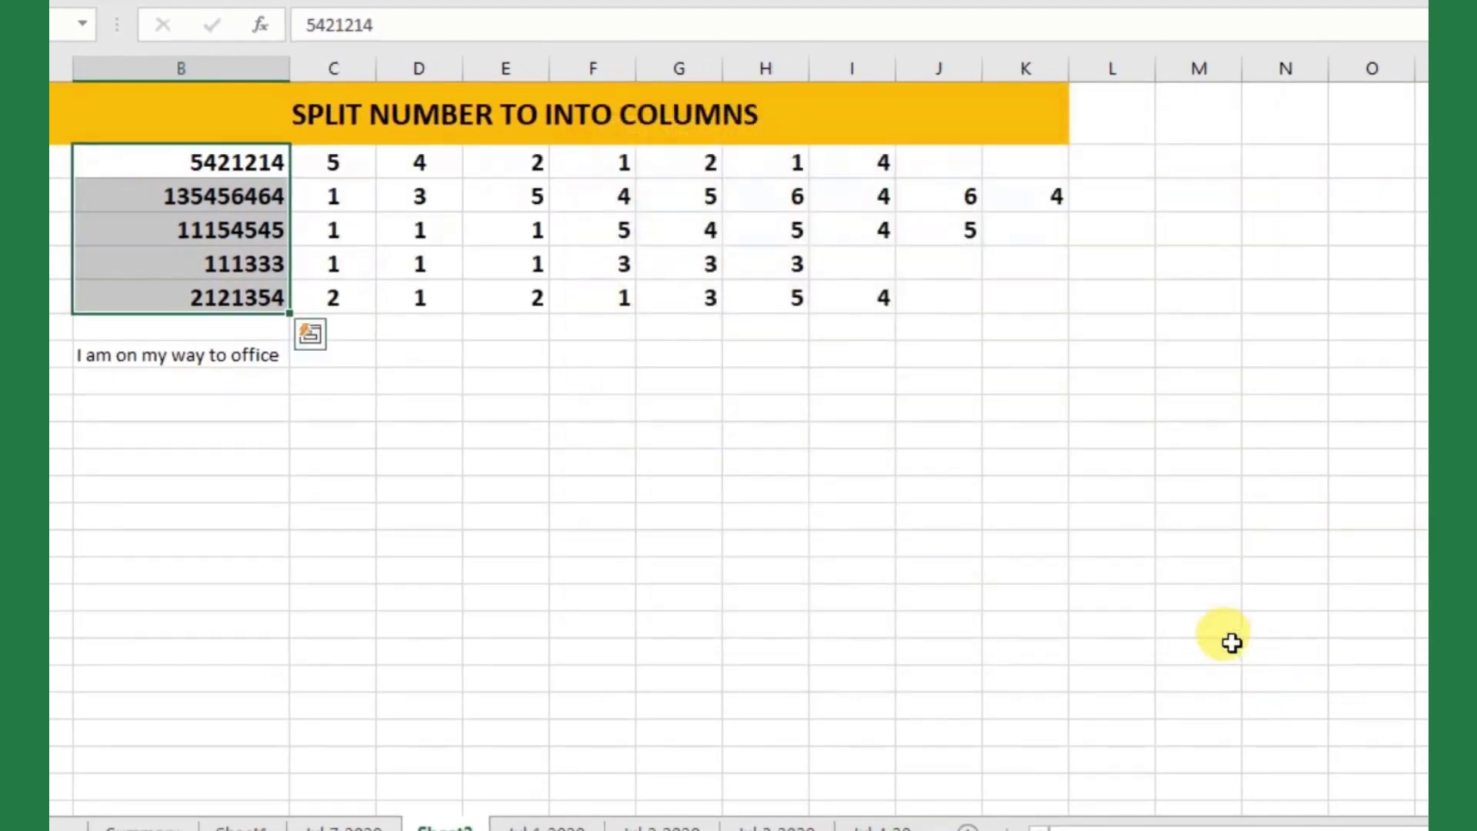
left_click(839, 404)
mouse_move(327, 150)
left_mouse_down()
mouse_move(786, 279)
mouse_move(1065, 313)
left_mouse_up()
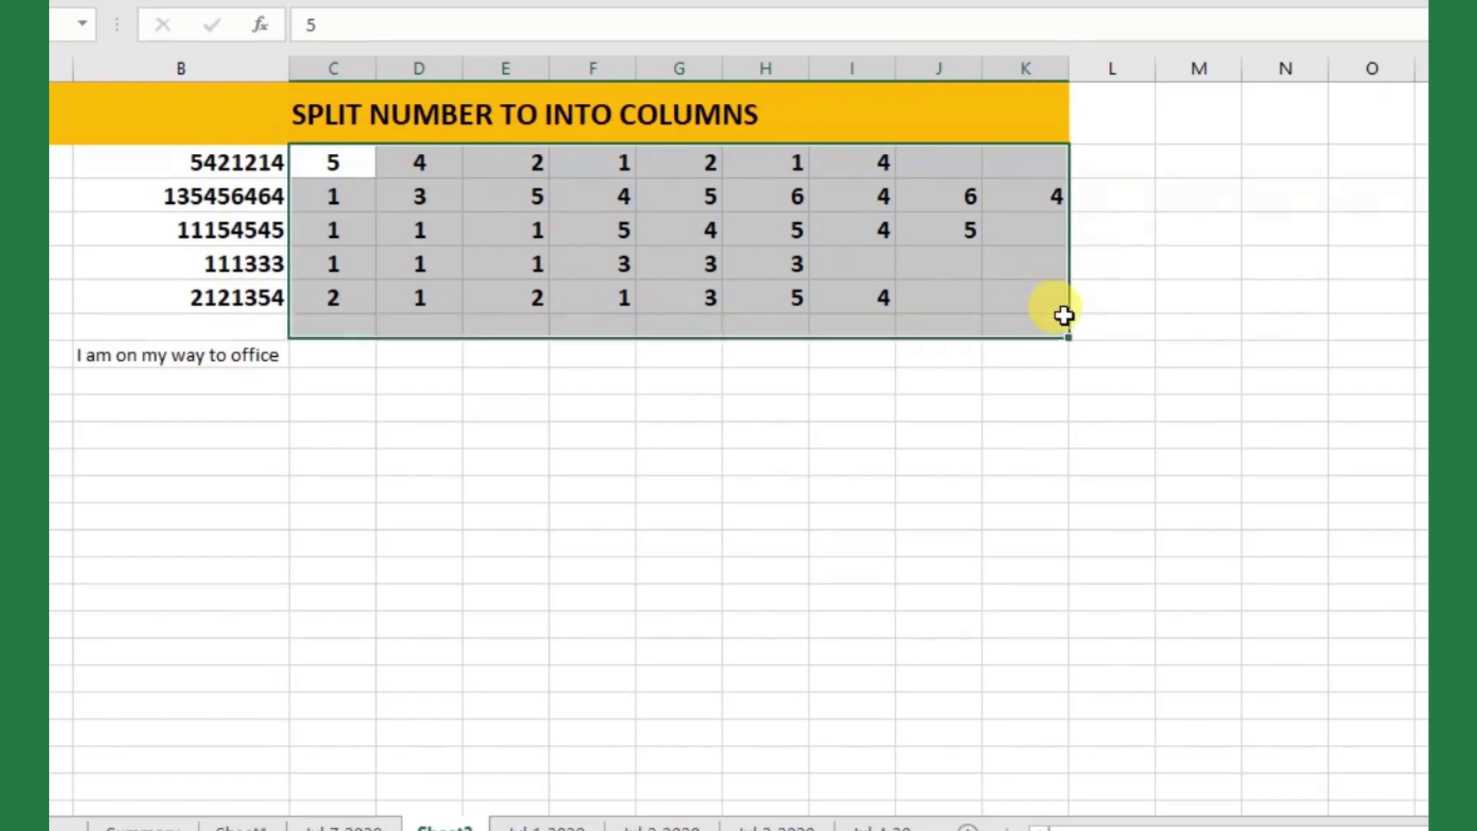
left_click(313, 356)
Step: Split B8's sentence with Text to Columns into one word per cell, destination $C$8
left_click(229, 356)
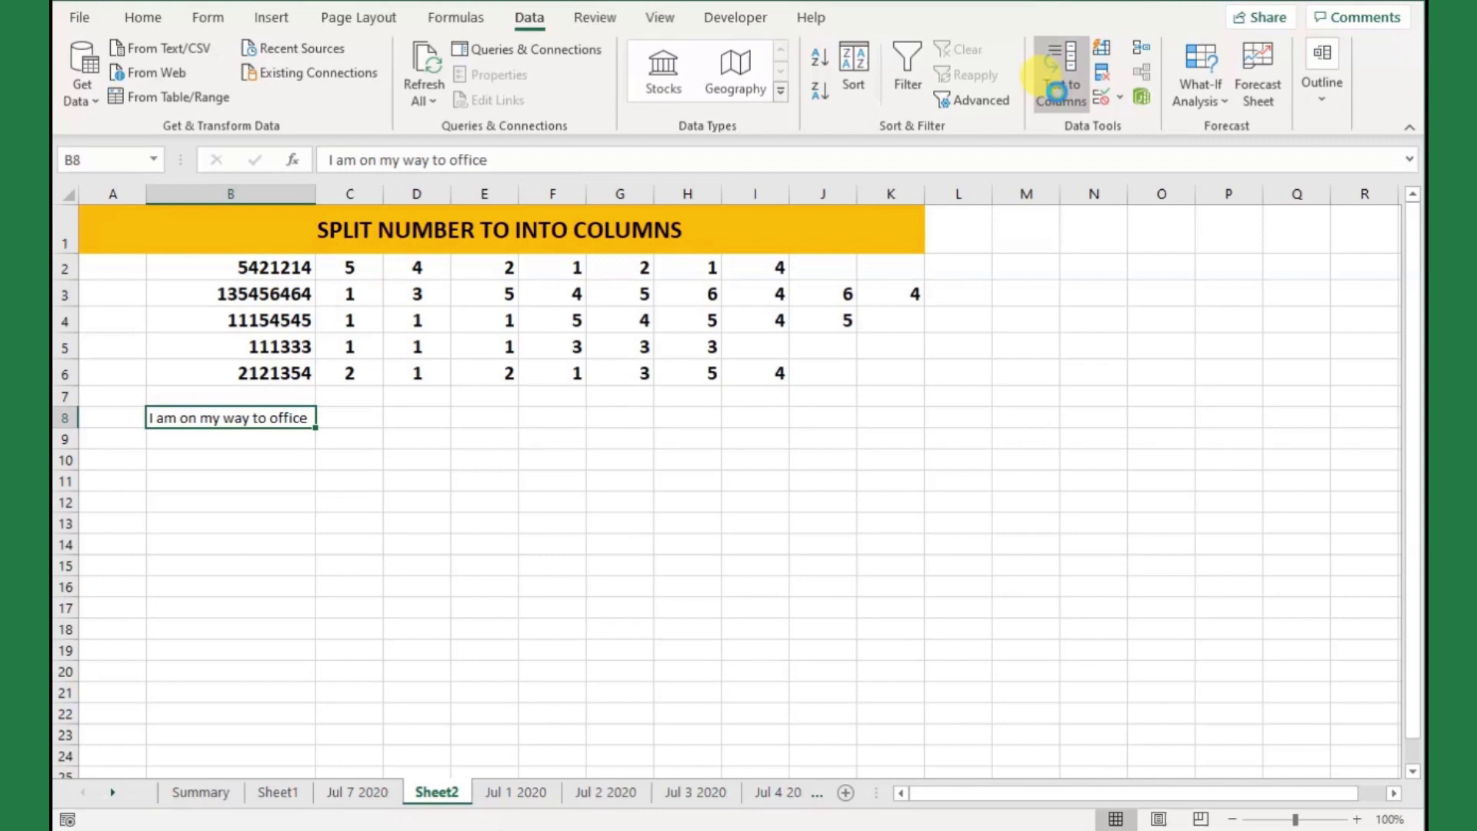
left_click(1058, 91)
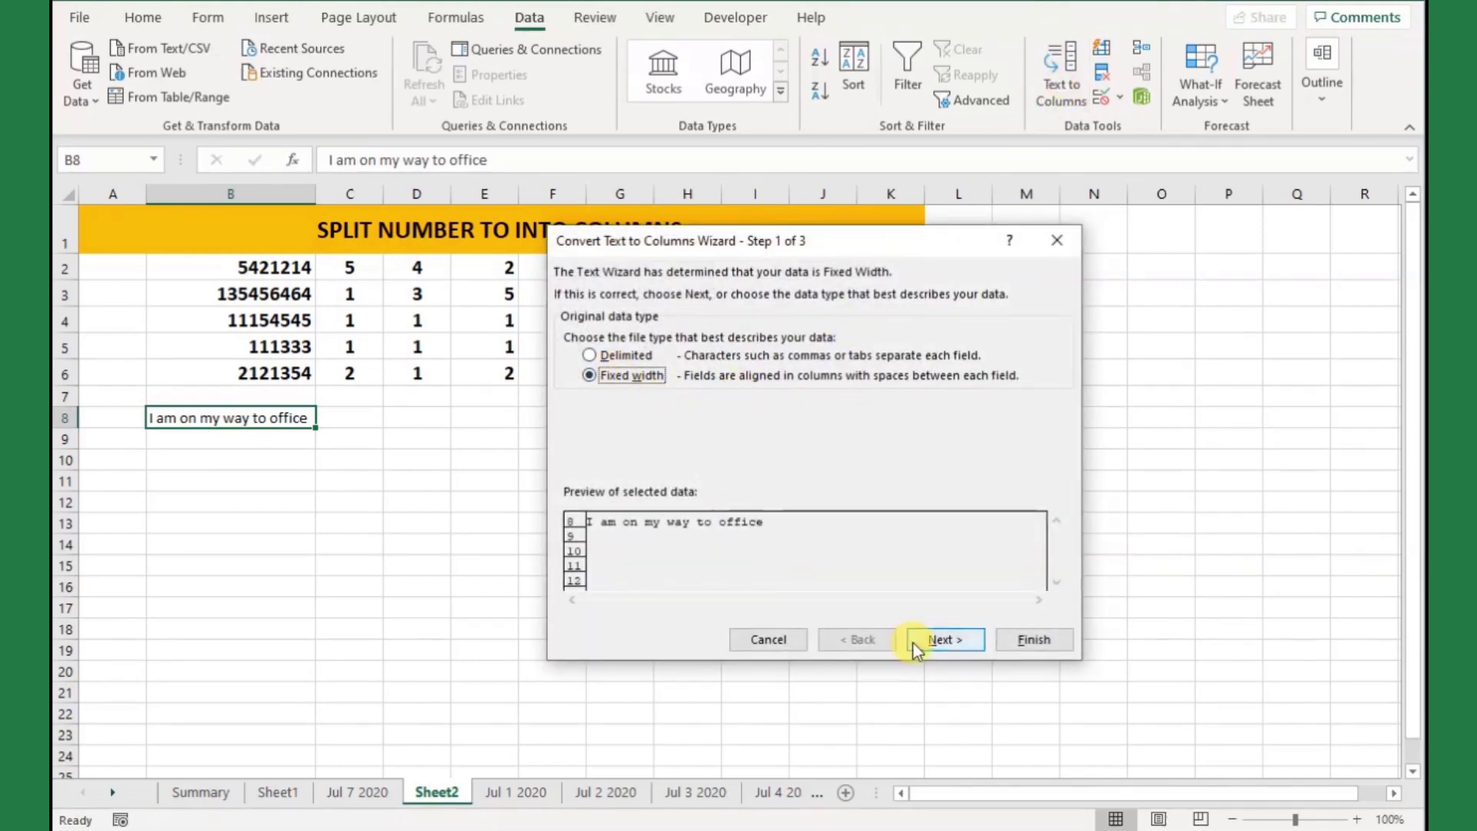
left_click(953, 642)
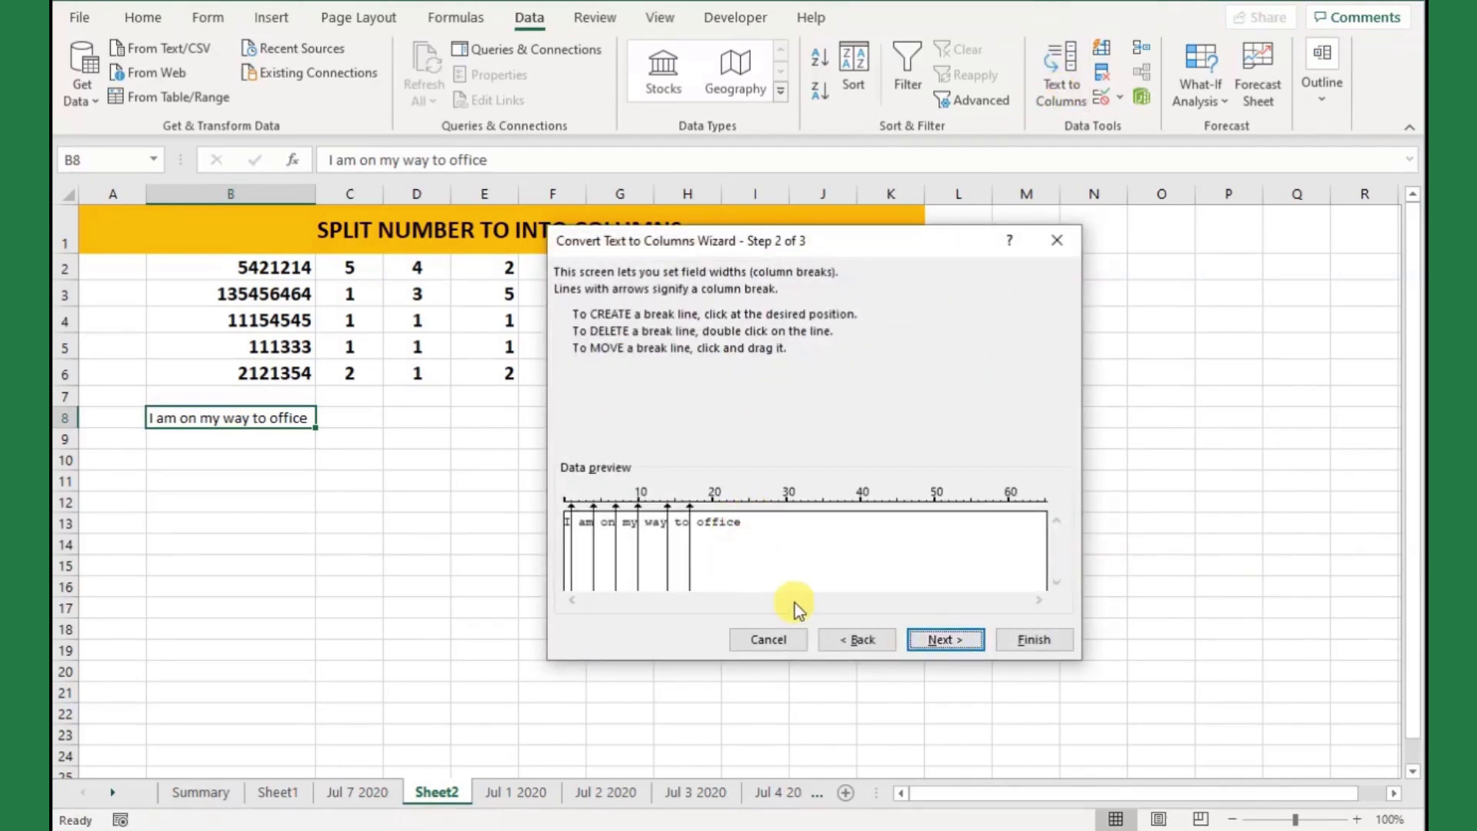
left_click(945, 647)
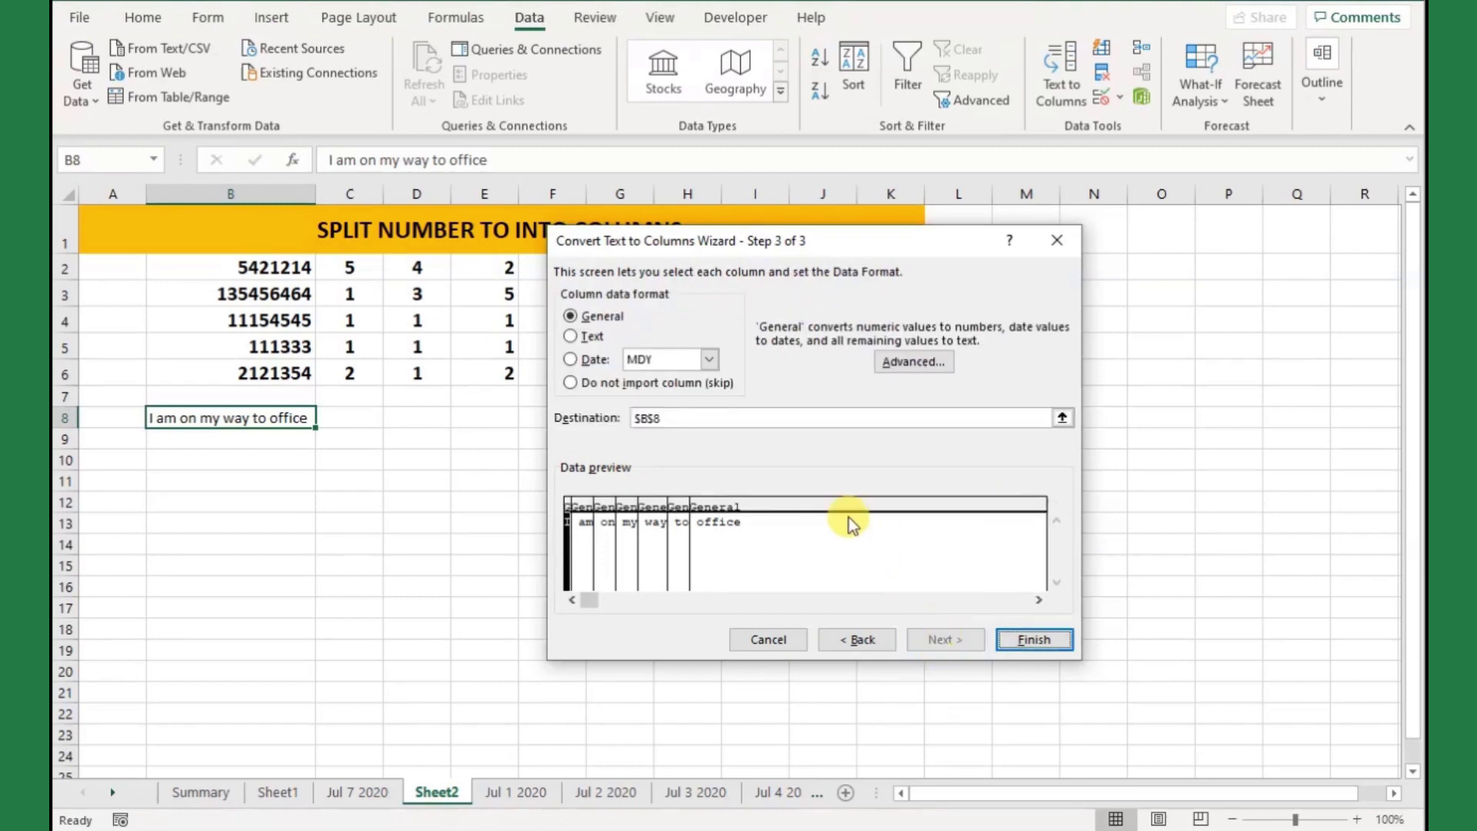
left_click(1063, 417)
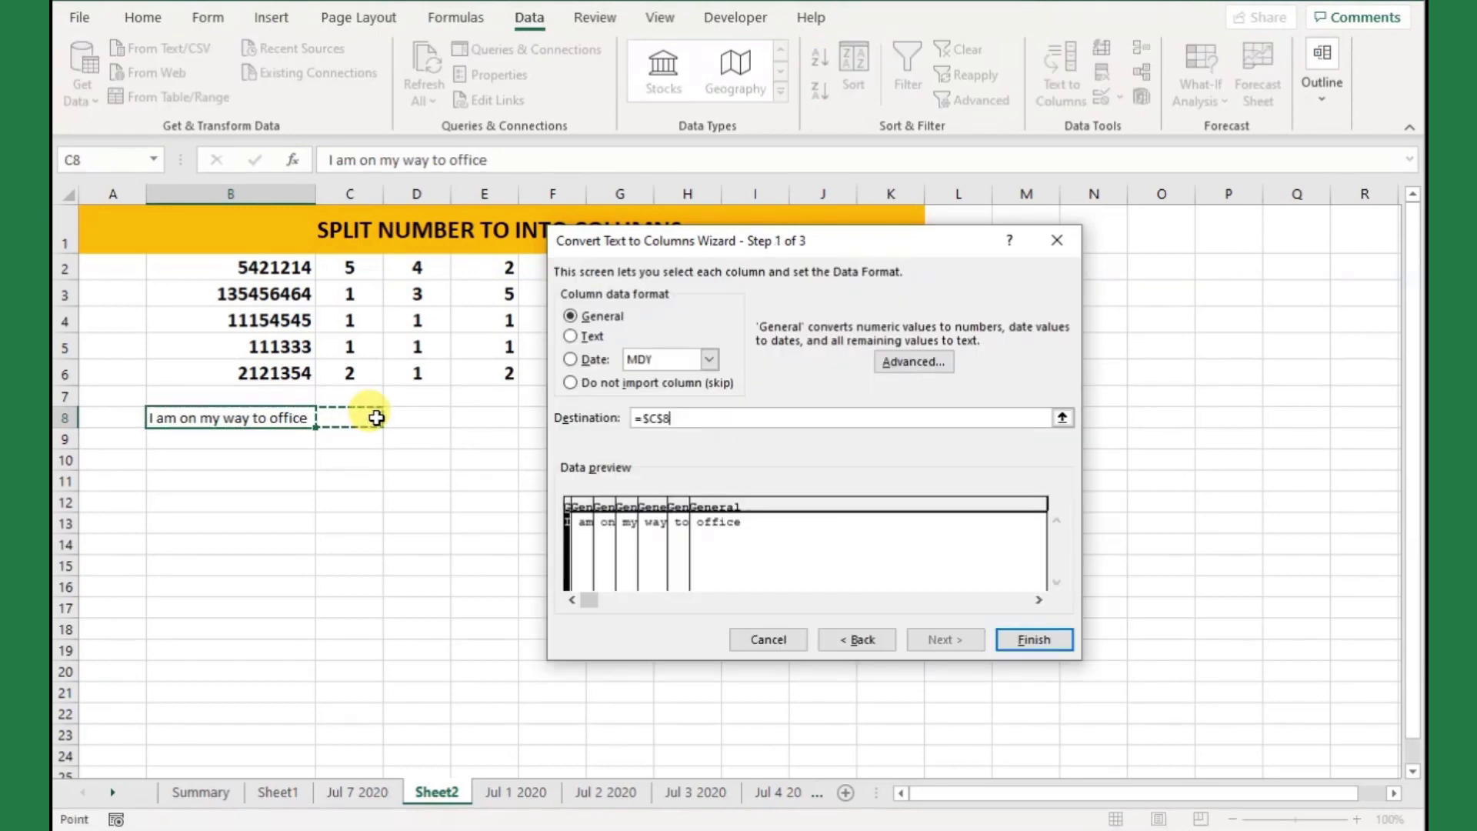
left_click(1040, 642)
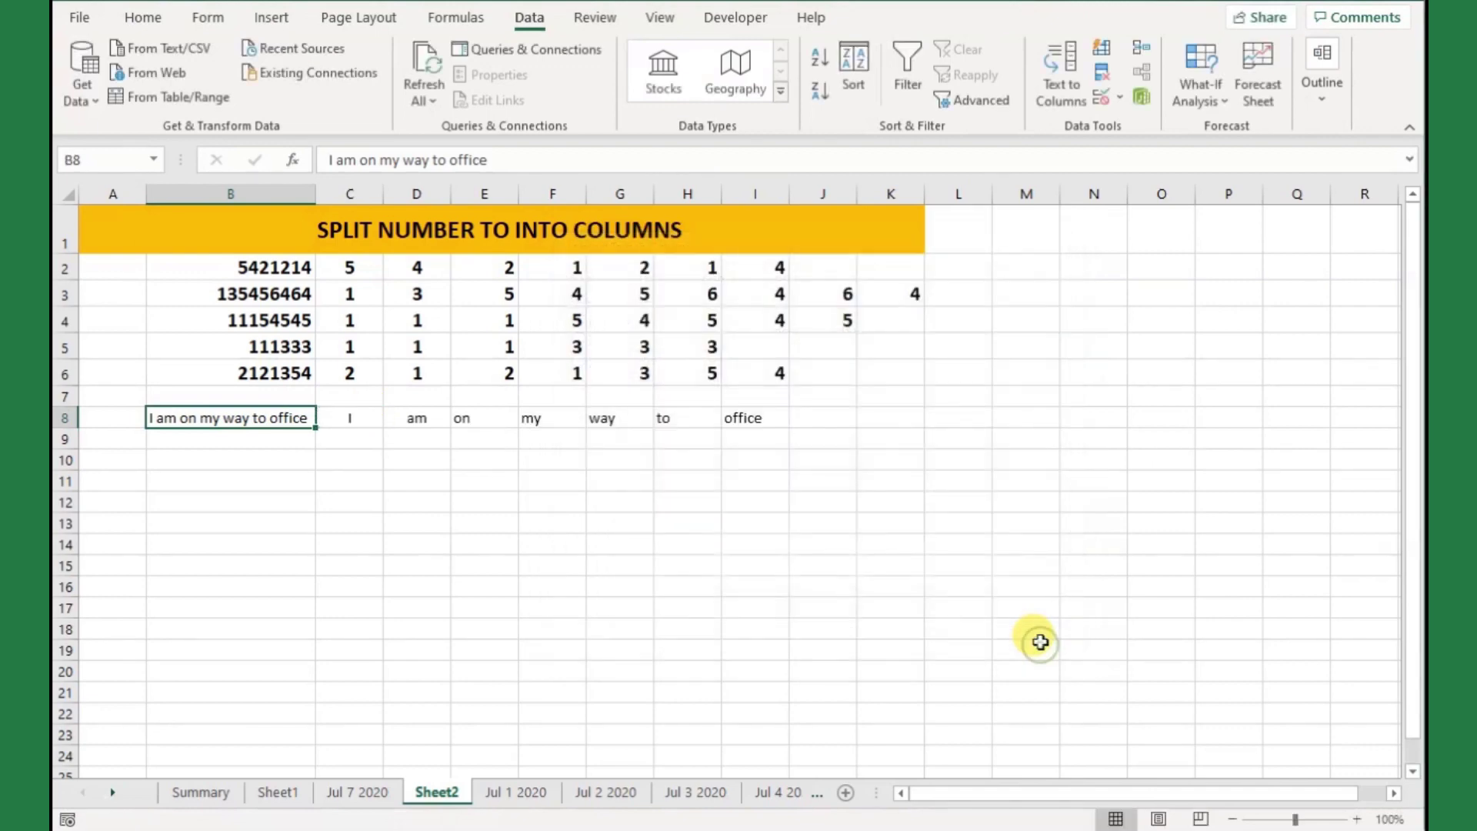
left_click(564, 478)
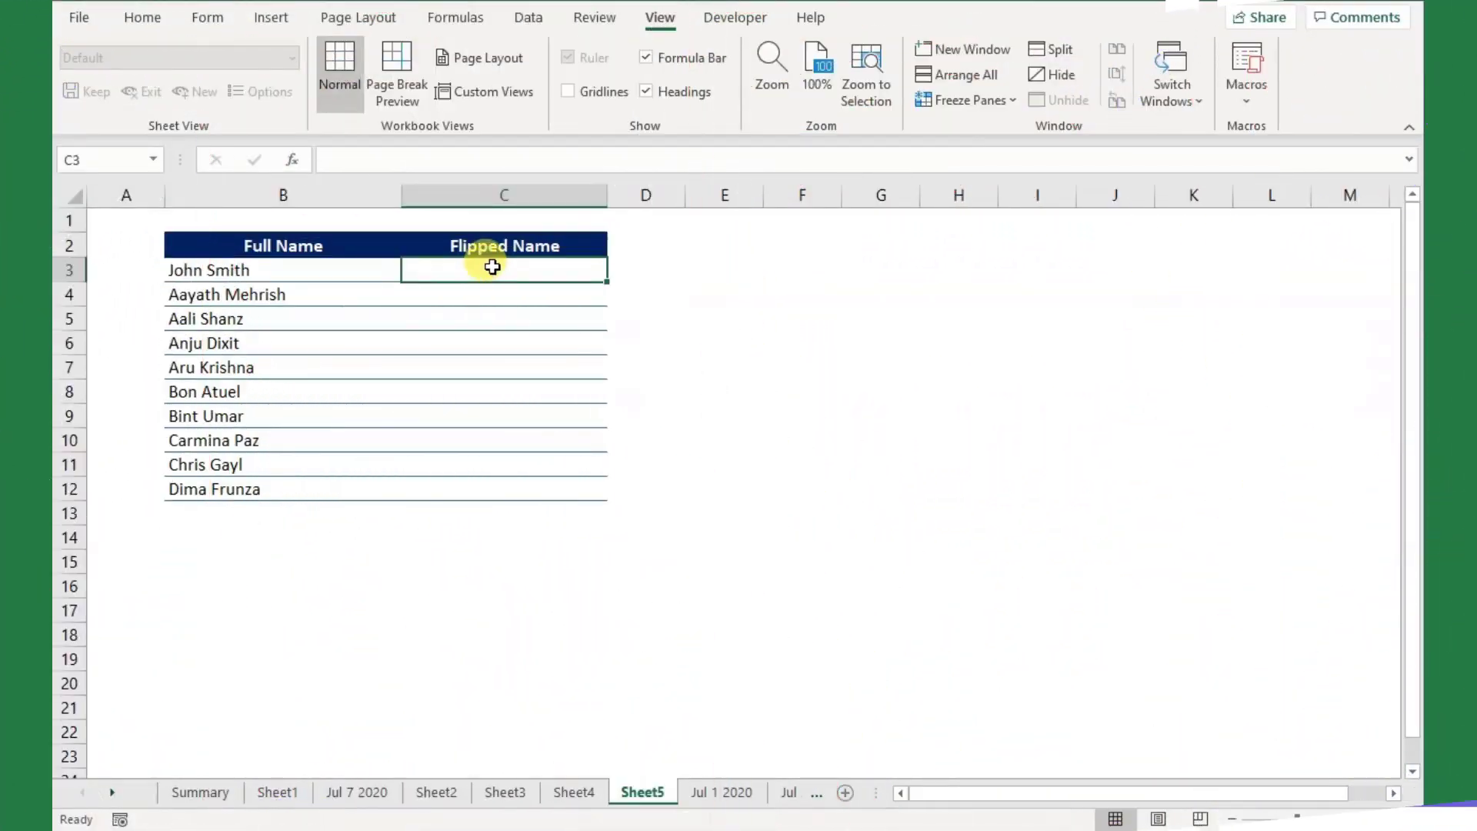
Step: Fill C3:C12 with =MID(B3&" "&B3,FIND(" ",B3)+1,LEN(B3)) to show names last-first
left_click_drag(486, 275, 616, 628)
type("=")
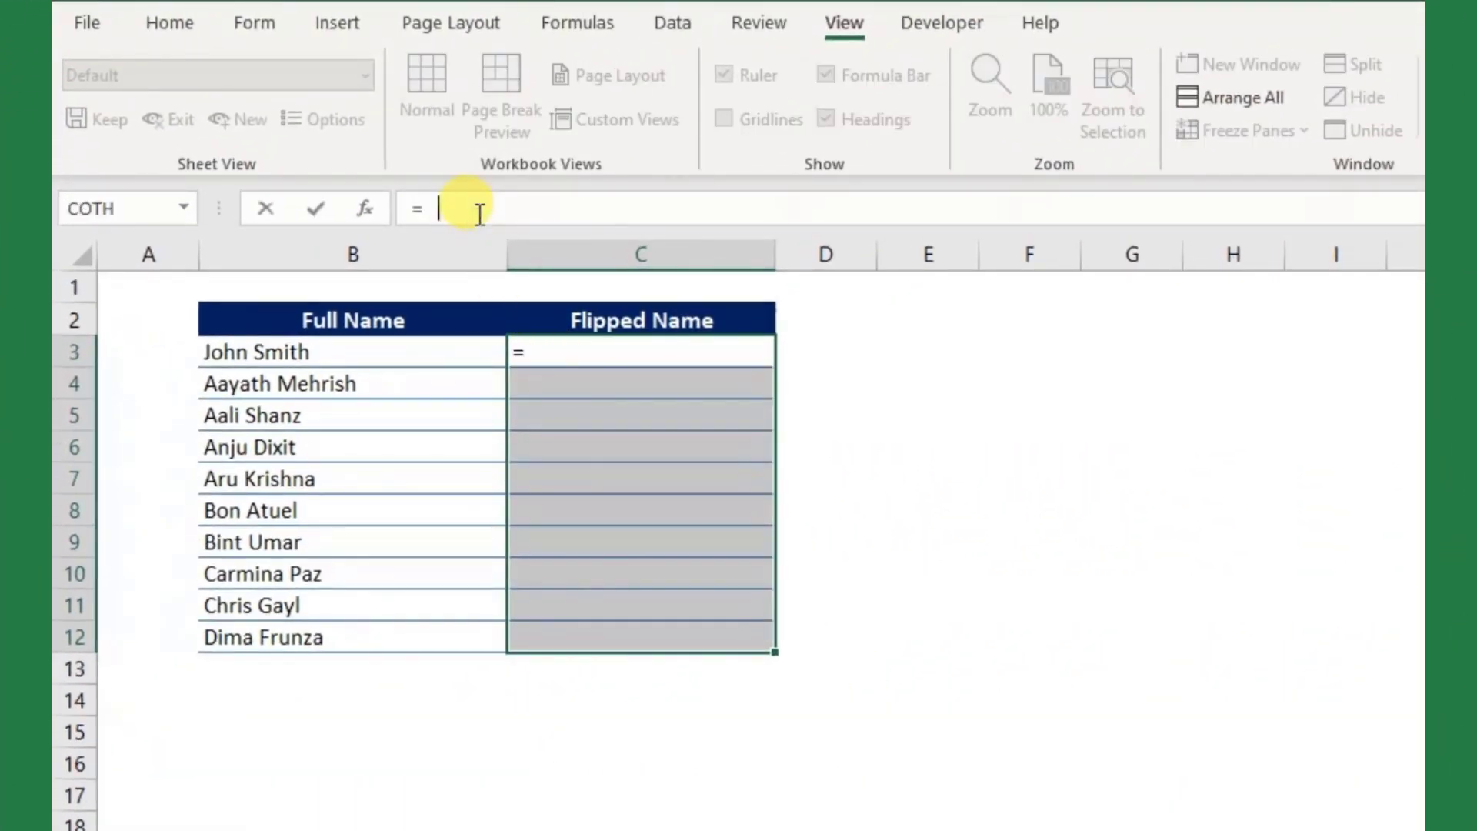
type("mid")
key("Tab")
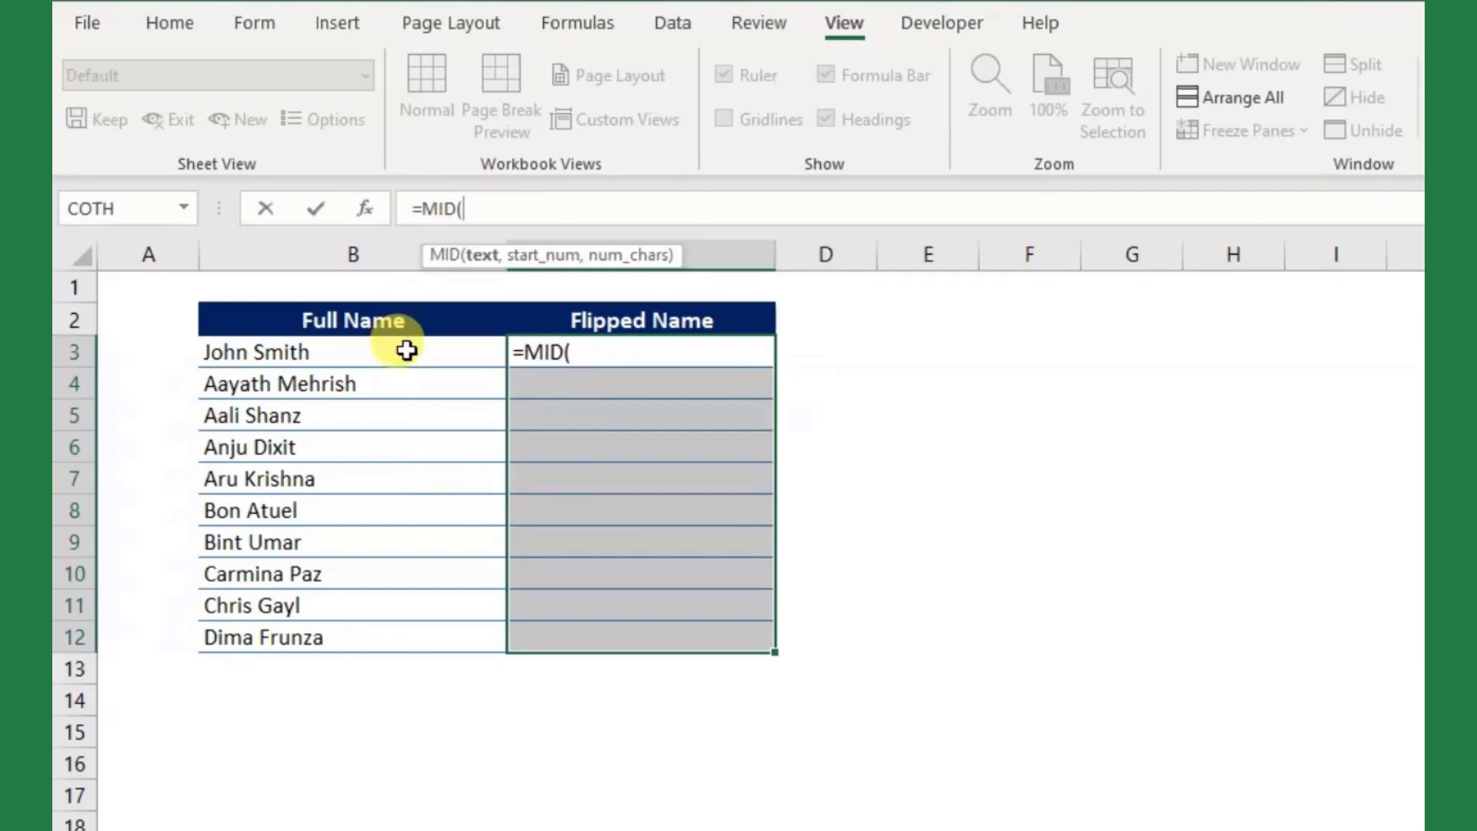
left_click(406, 350)
type("&")
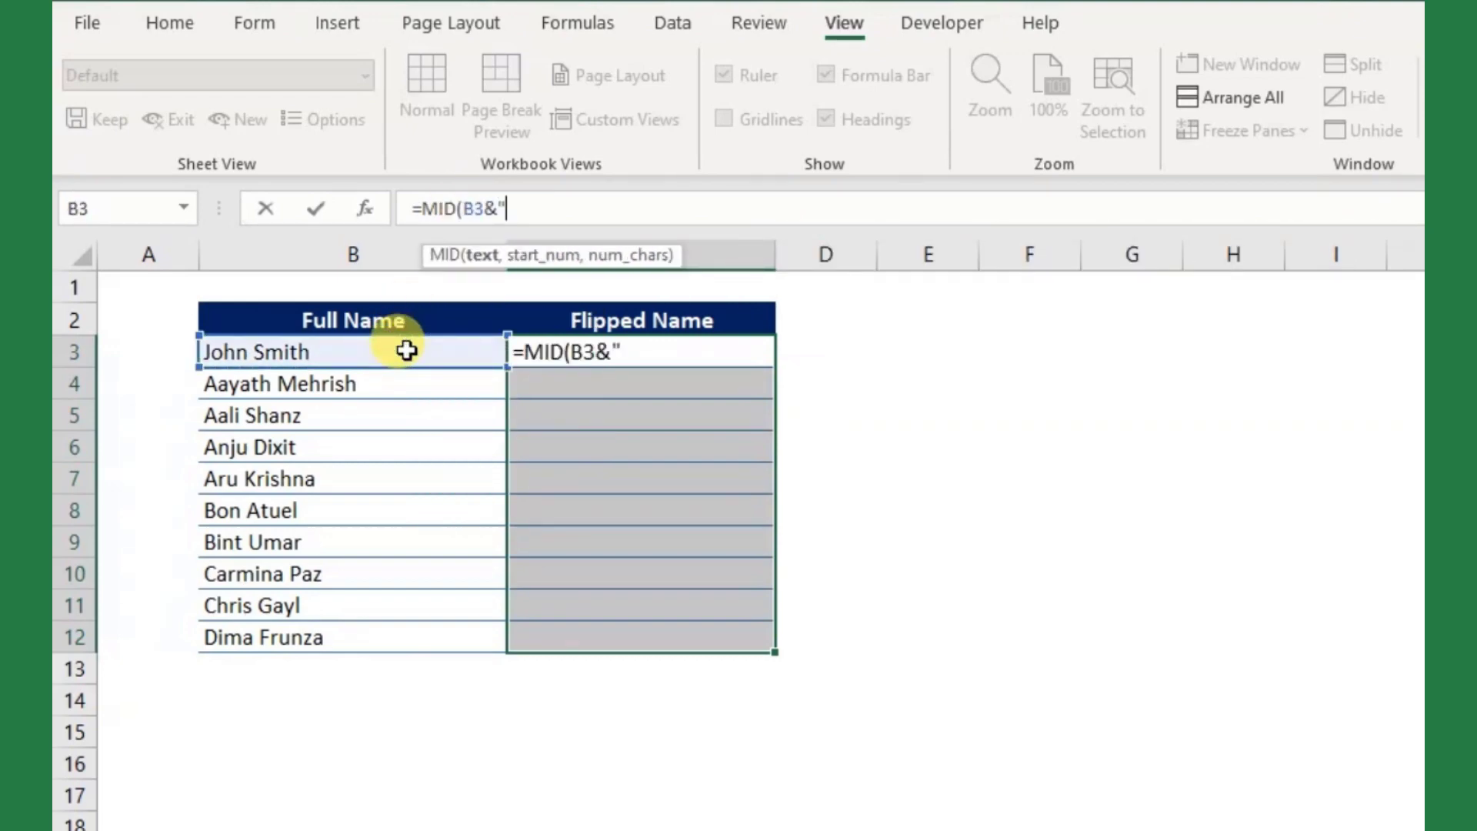
type("B")
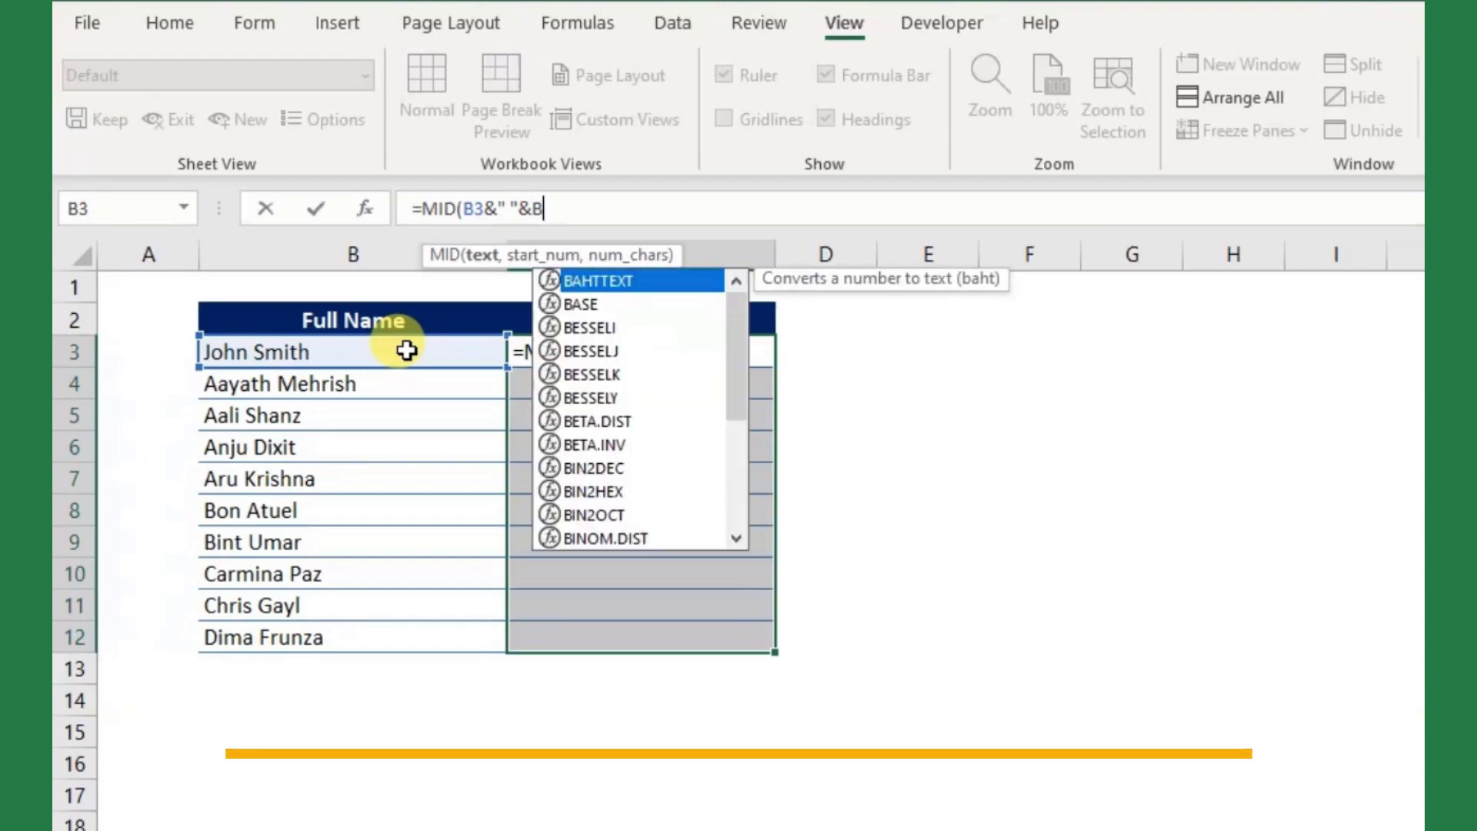
type("3,fin")
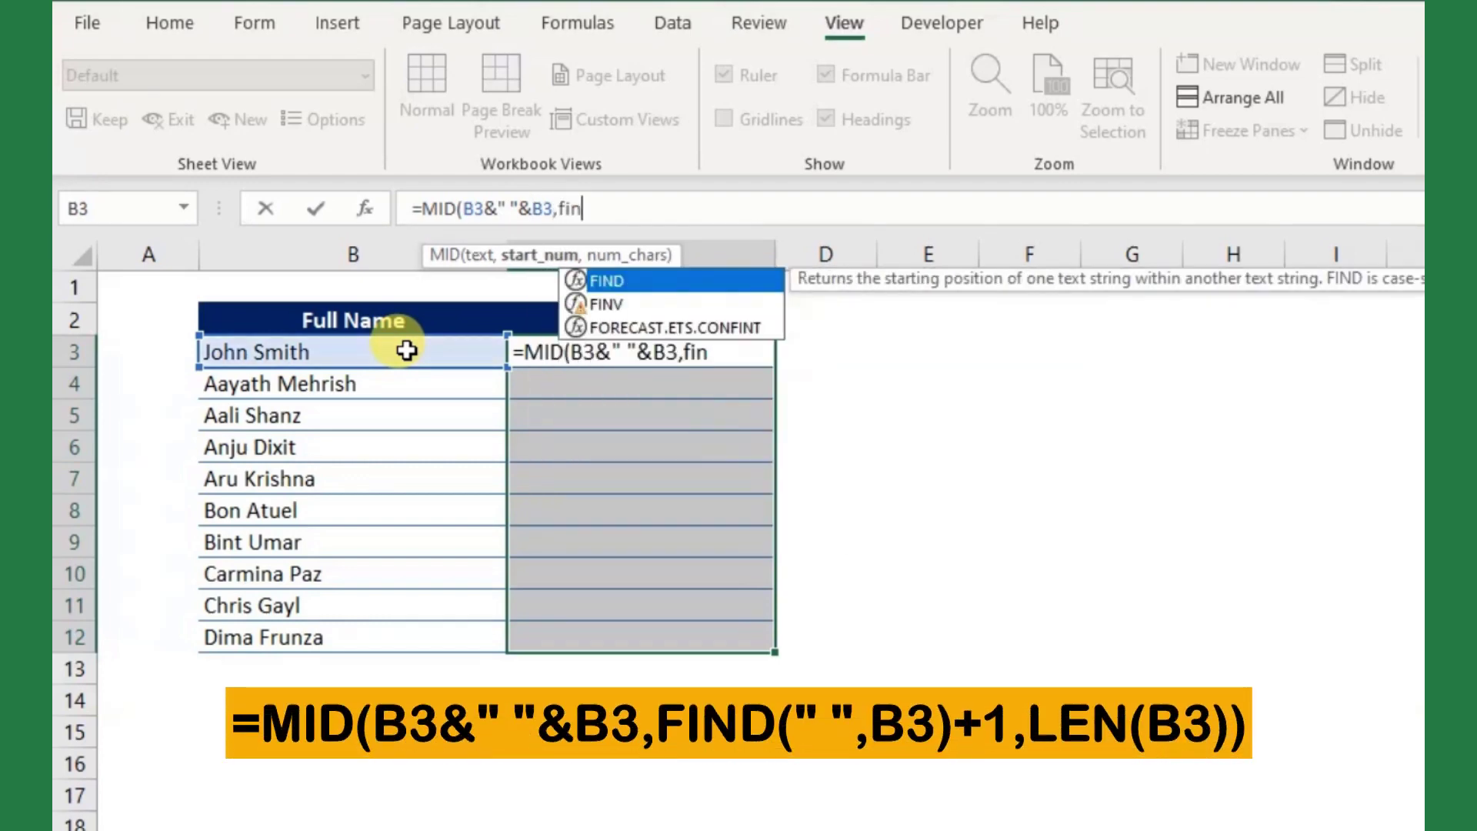
key("Tab")
type("\",")
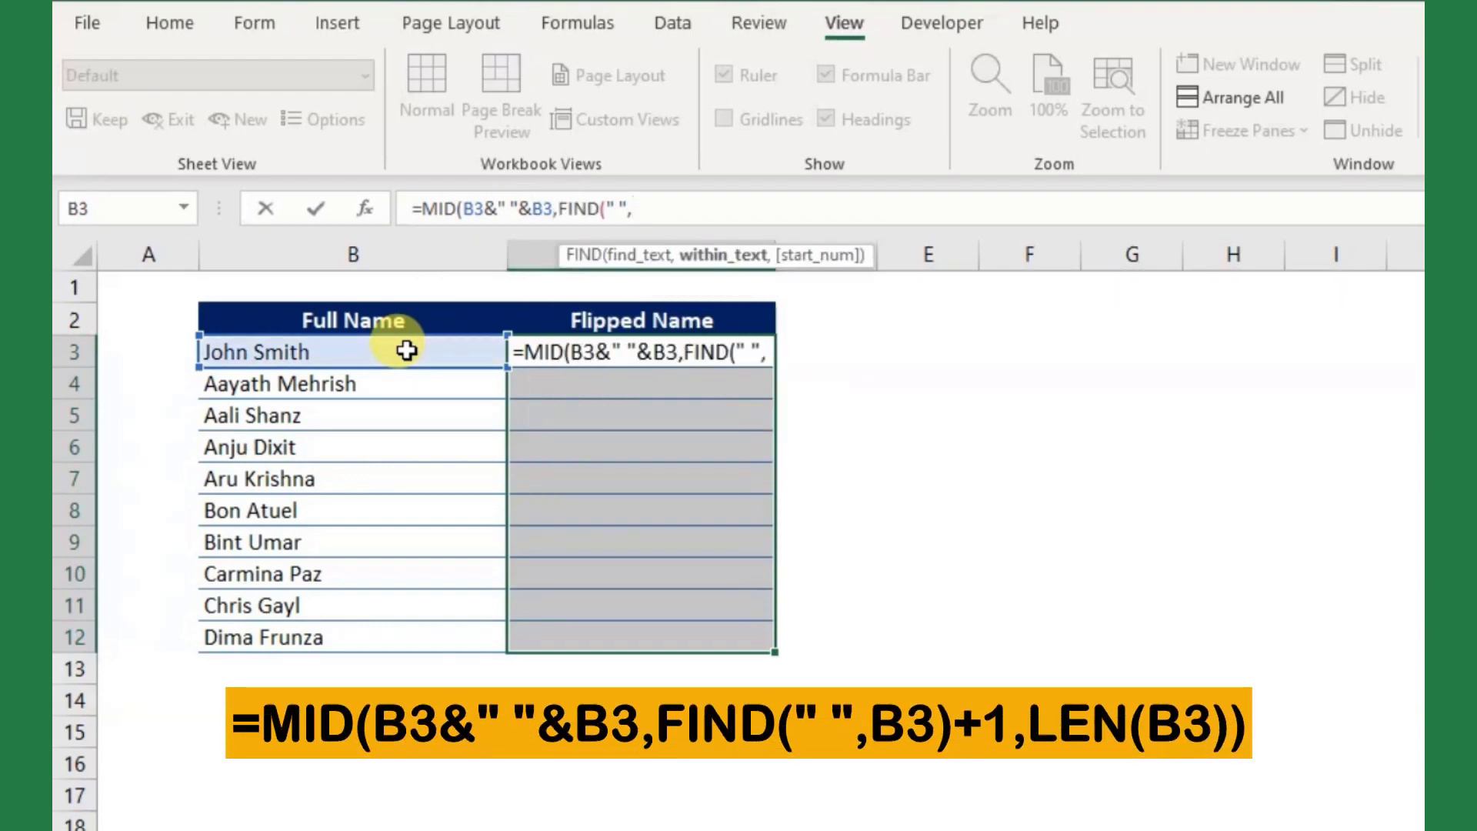
type("b3)+1,")
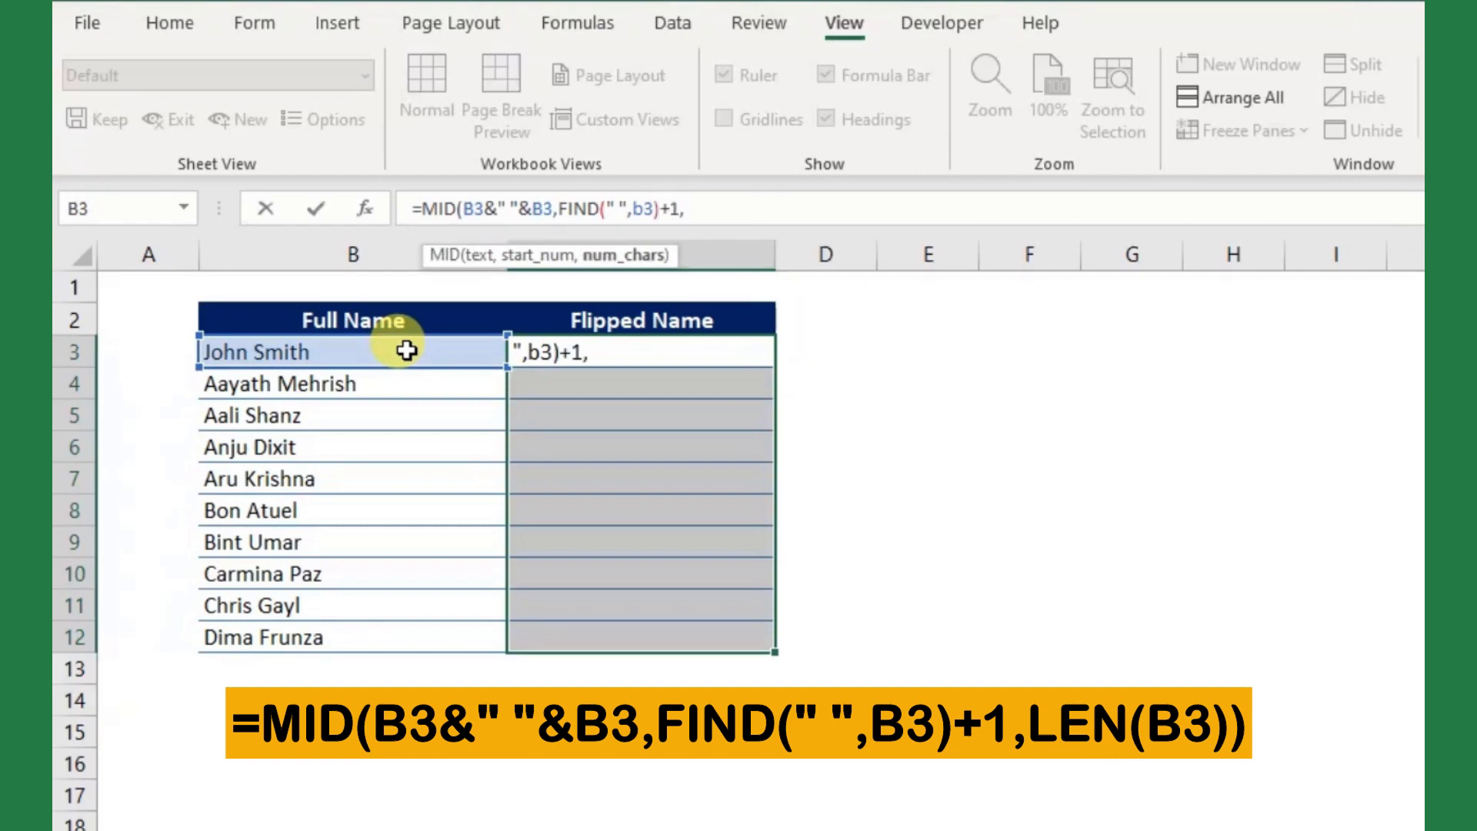
type("len")
key("Tab")
type("b")
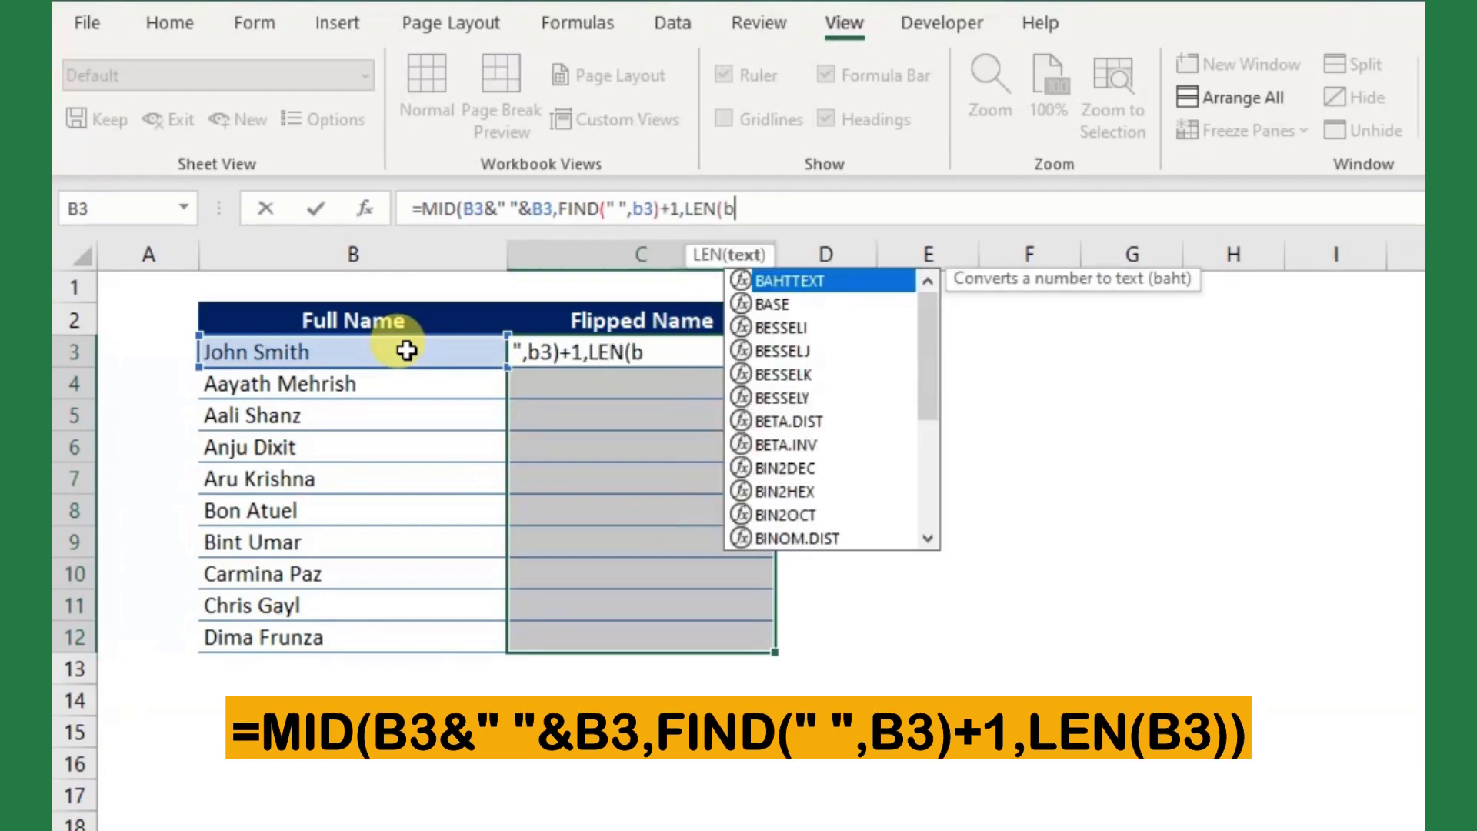
type("3)")
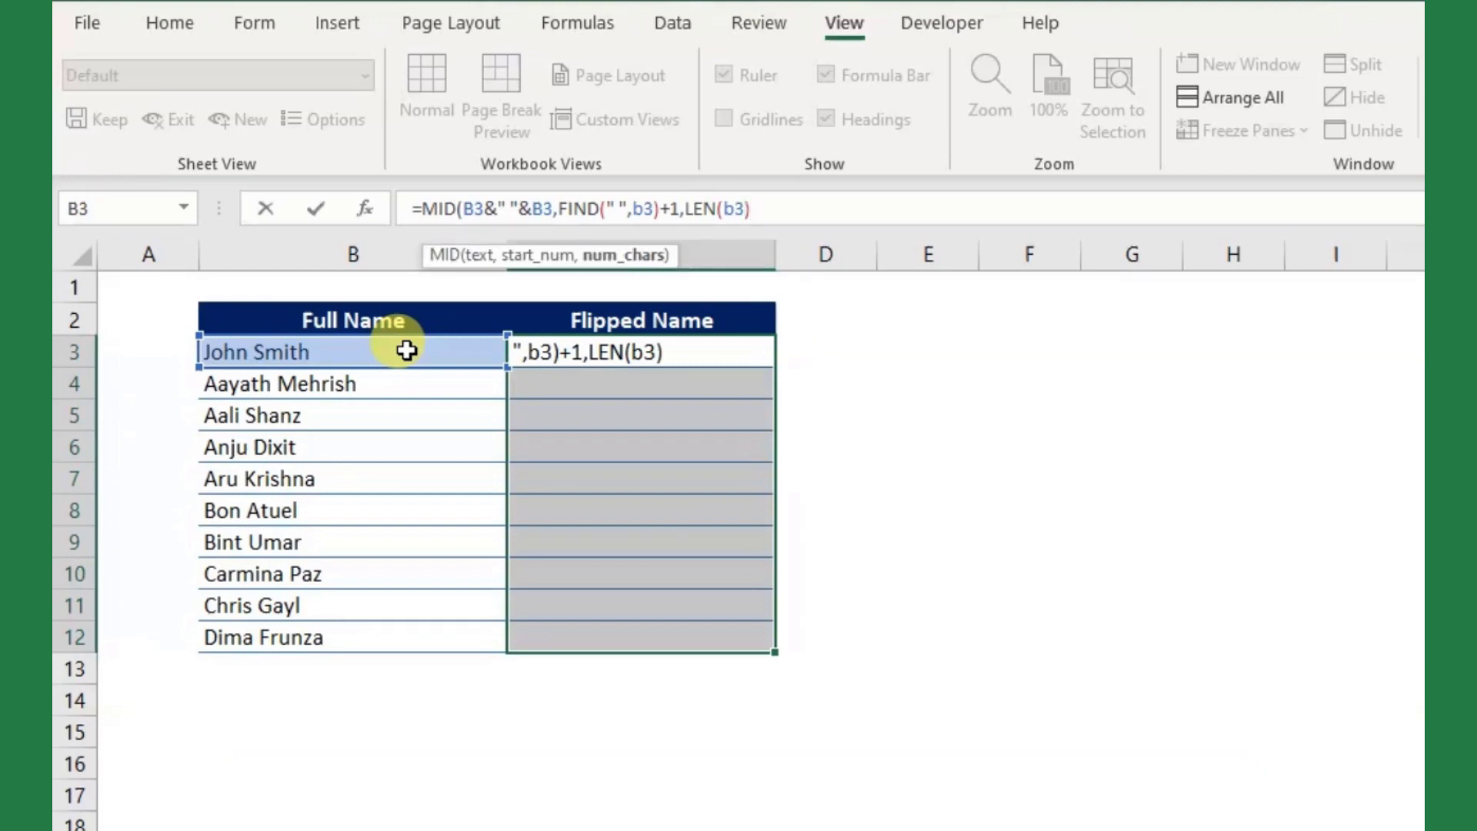
type(")")
key("ctrl+Return")
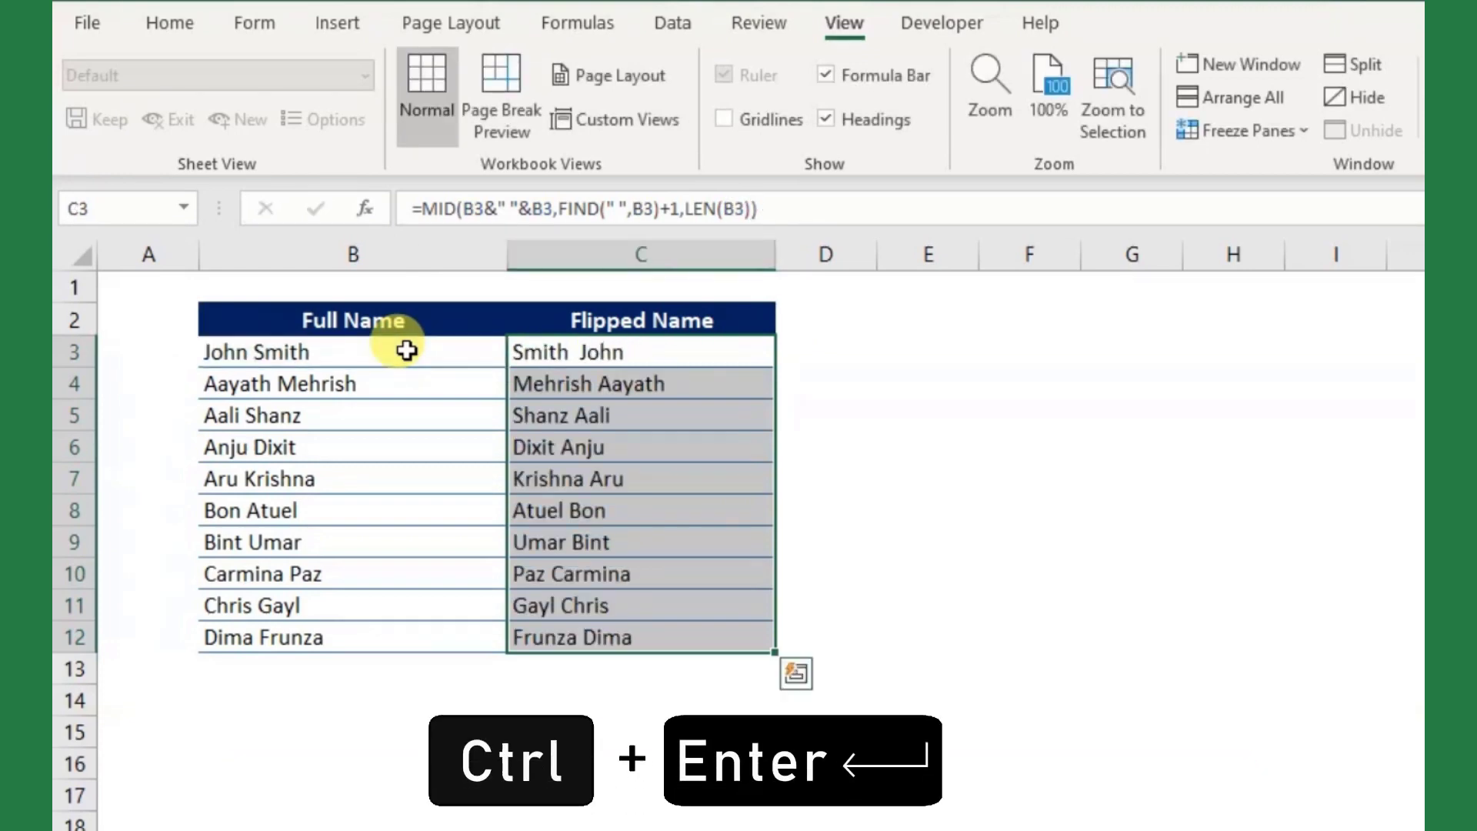
left_click(600, 447)
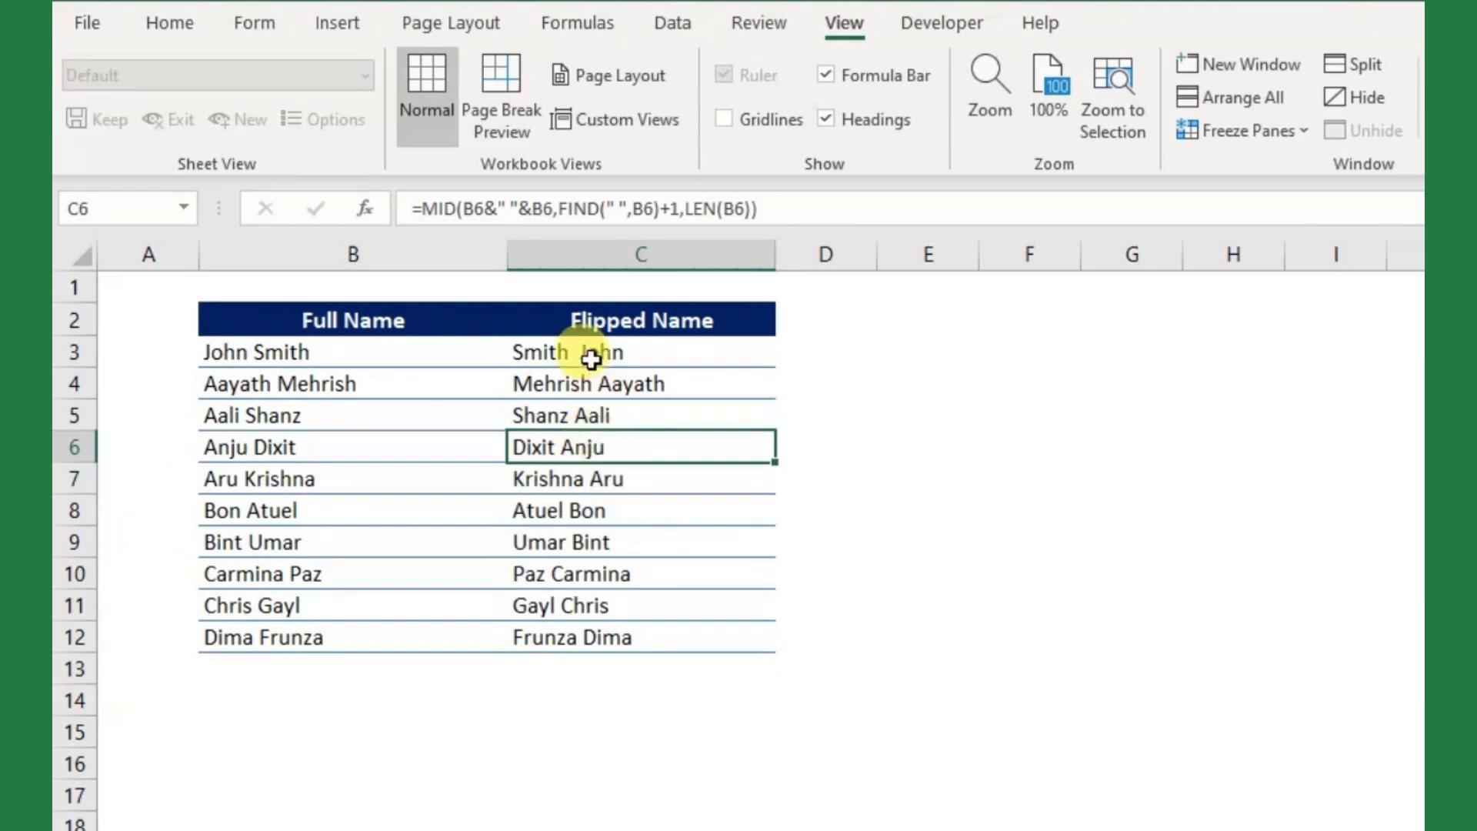
left_click_drag(585, 354, 572, 647)
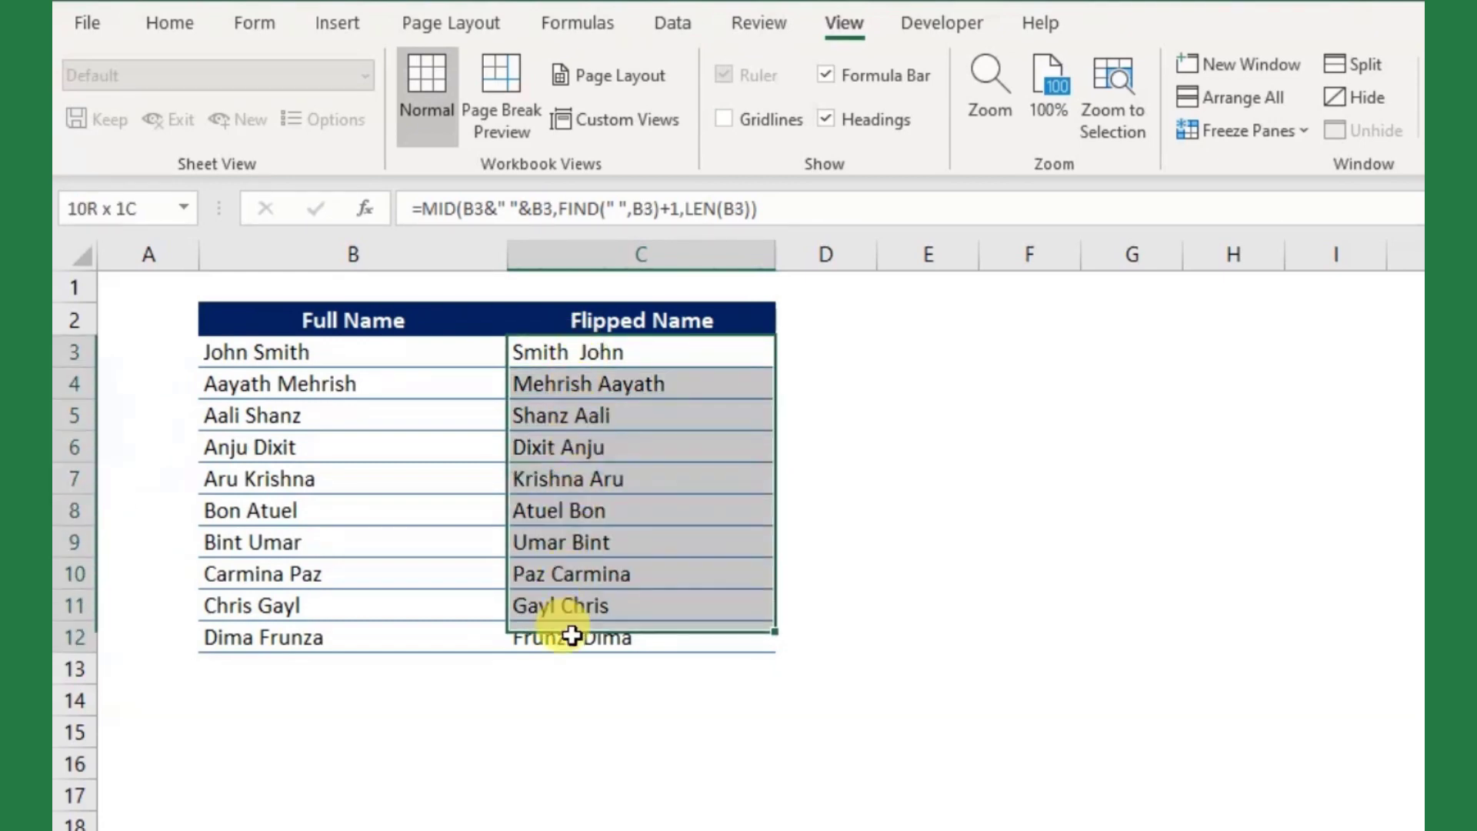
left_click(545, 637)
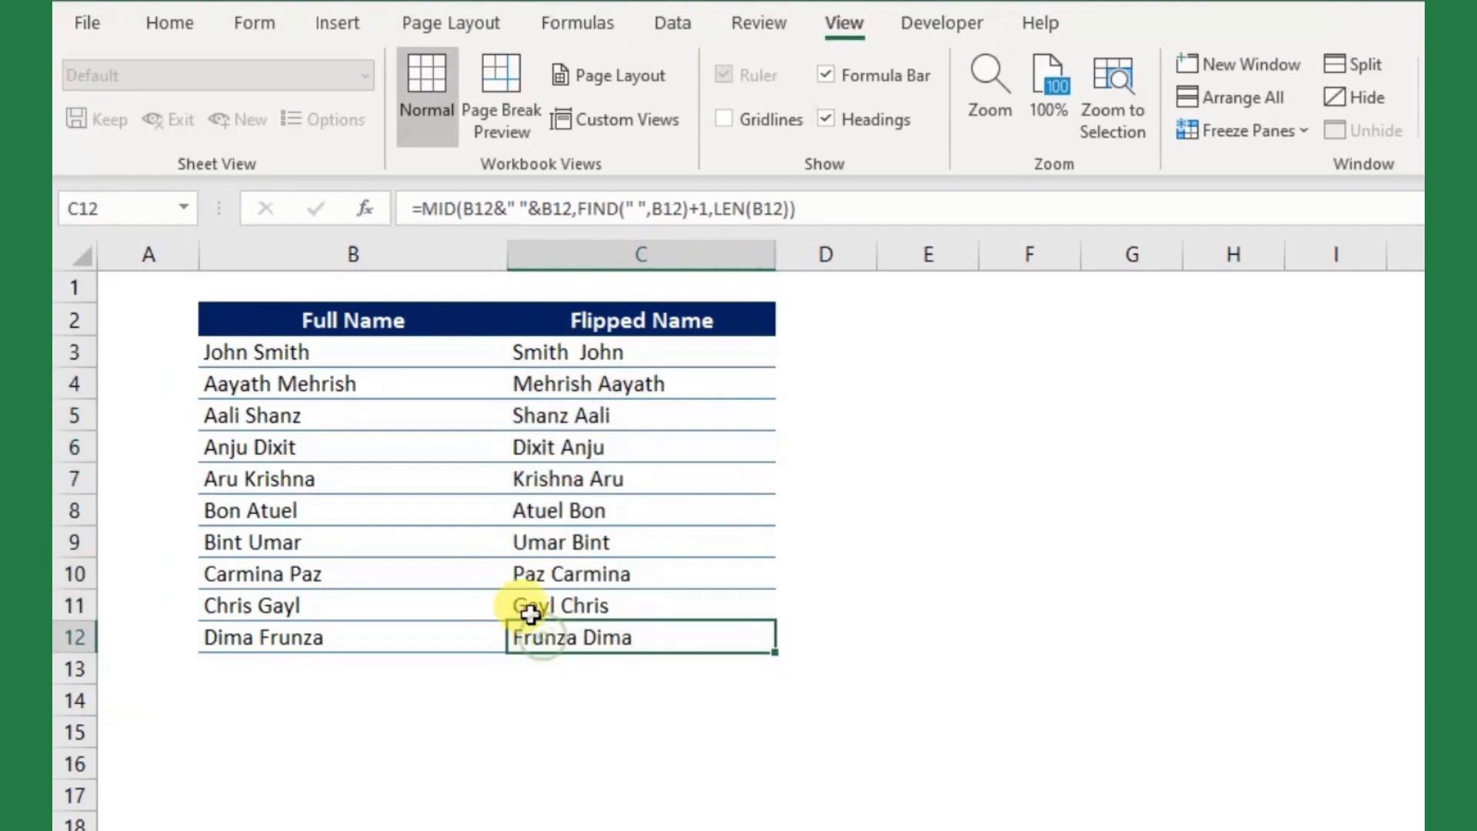
left_click(533, 612)
left_click(546, 570)
left_click(548, 542)
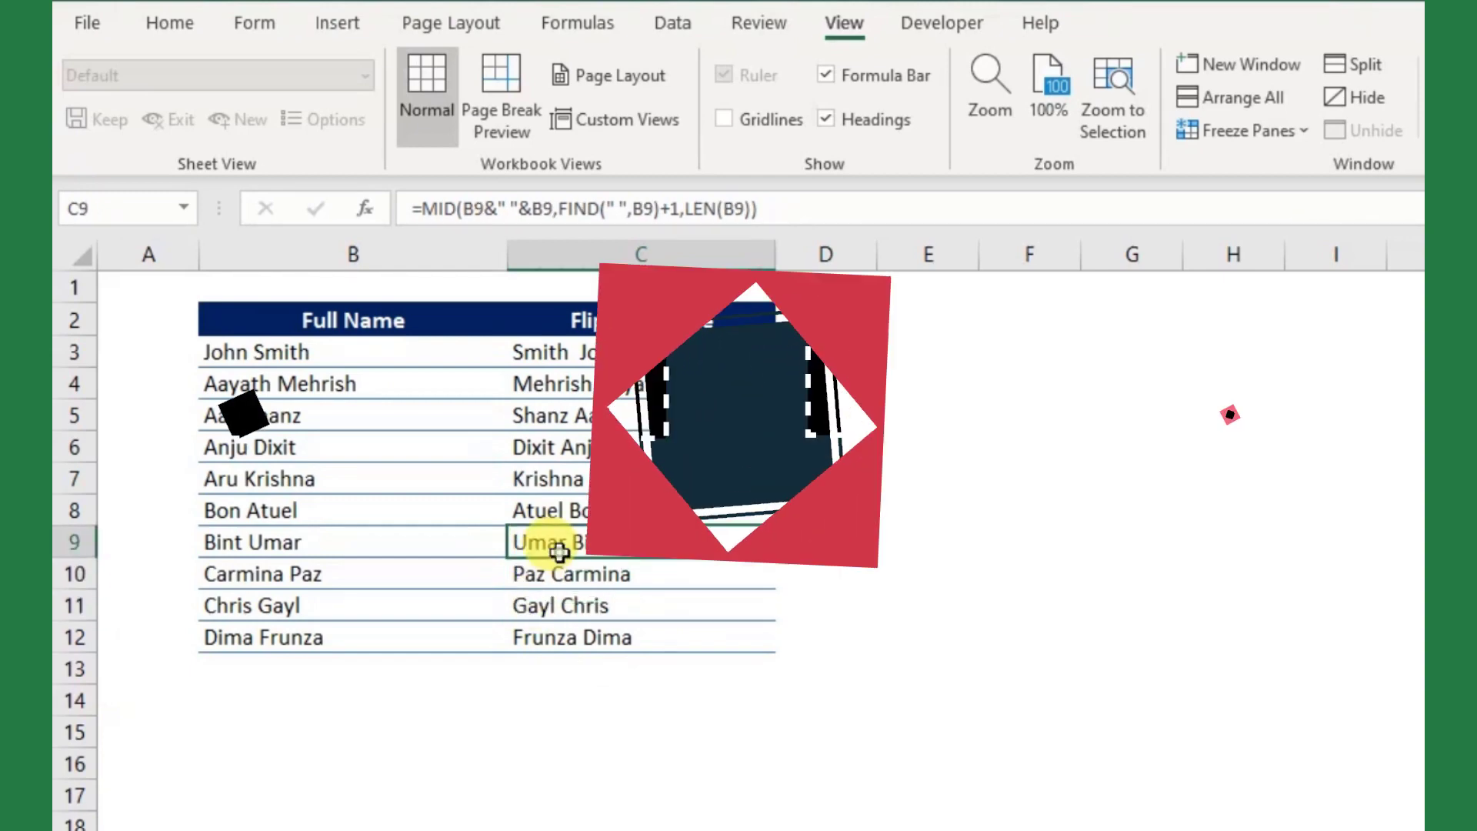